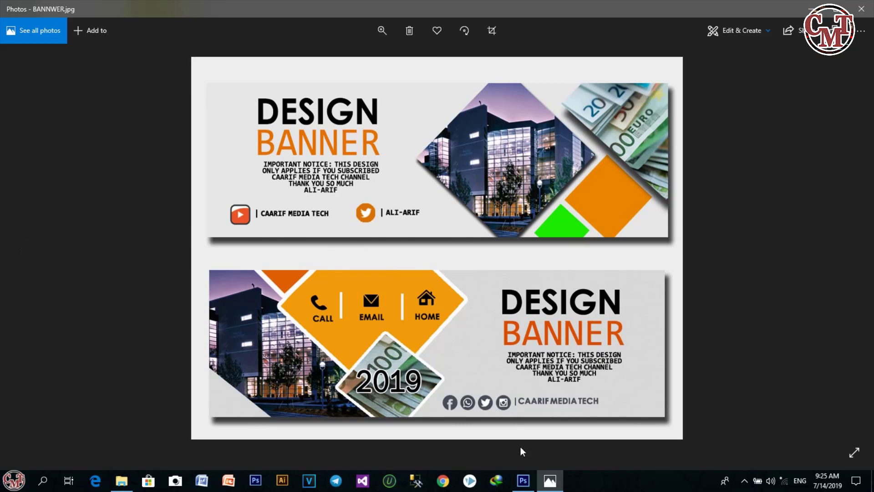
Step: Switch to Photoshop and start a new document using the Custom preset with a width of 900 pixels
left_click(523, 480)
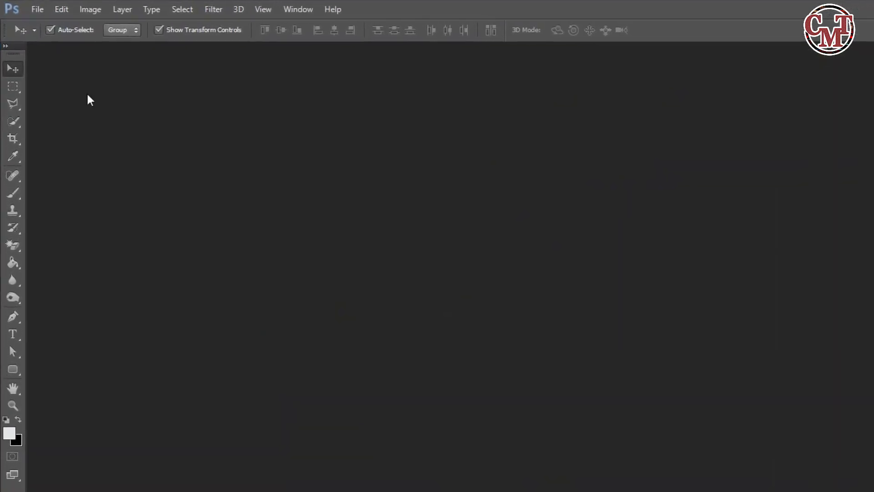
left_click(37, 14)
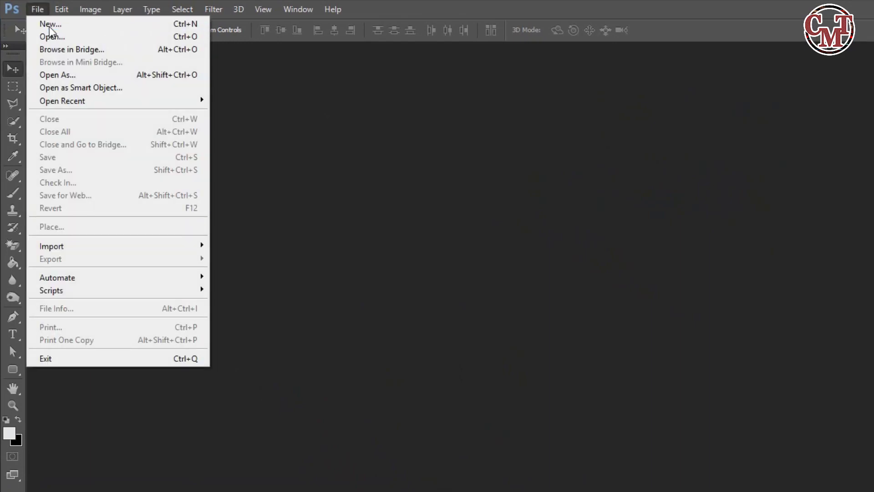
left_click(49, 27)
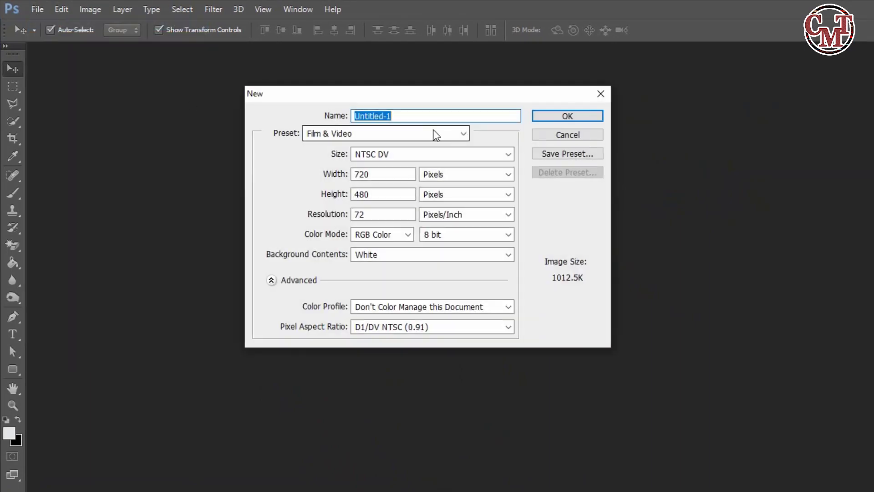
left_click(442, 133)
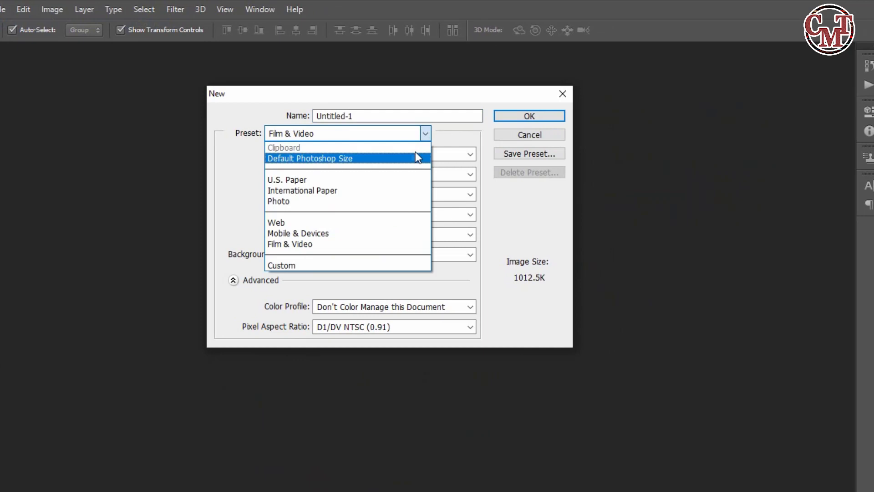
left_click(331, 266)
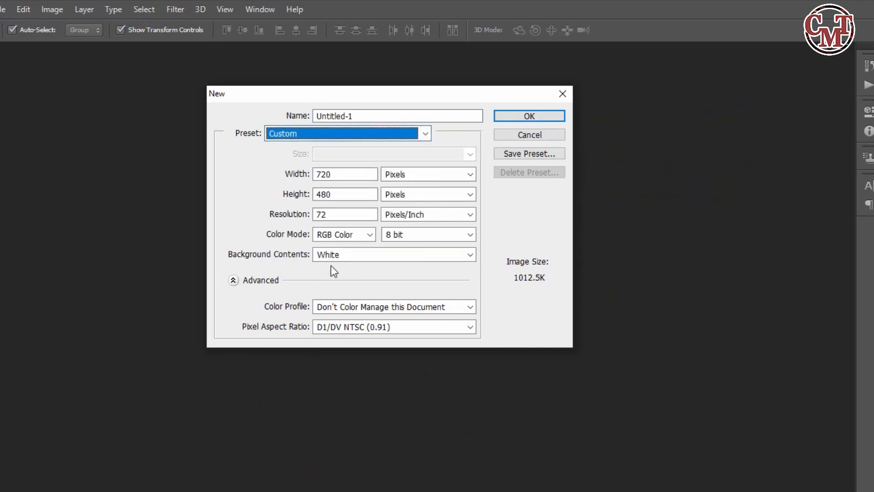
left_click(352, 175)
left_click_drag(352, 175, 301, 175)
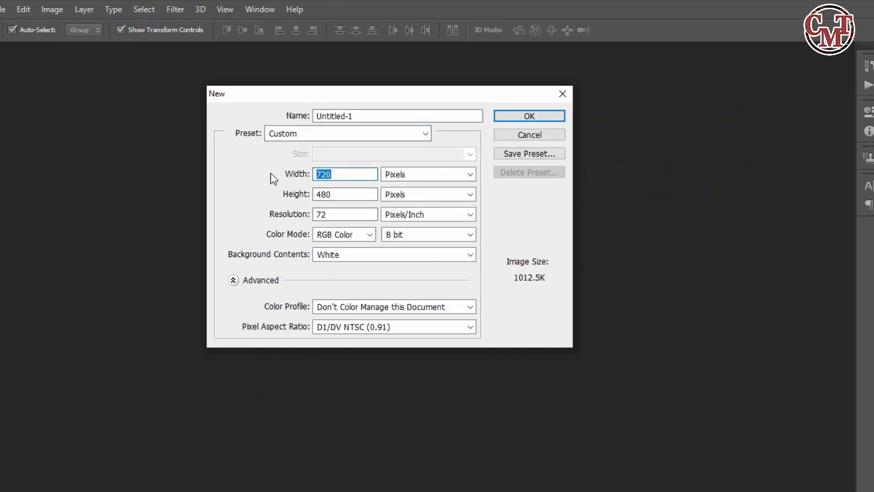
type("900")
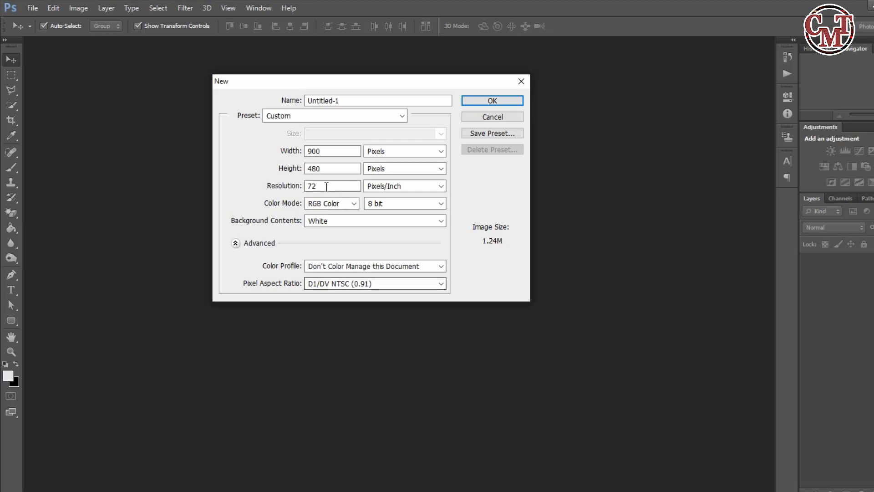
Step: Set the new document's height to 300 pixels and its resolution to 300 pixels/inch
left_click_drag(326, 169, 234, 171)
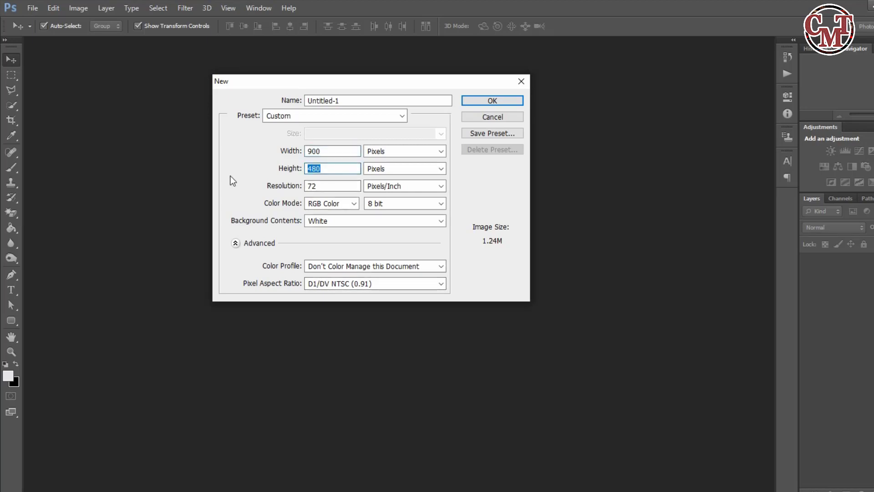
type("300")
double_click(328, 187)
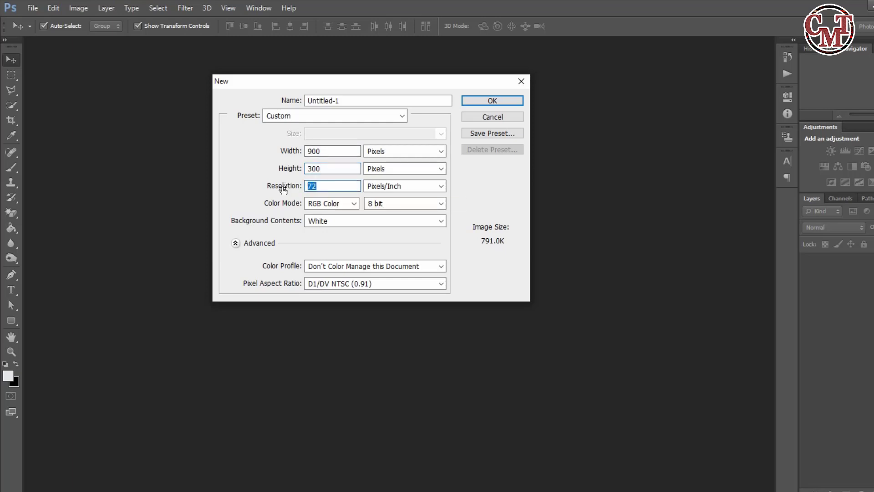
type("300")
Step: Name the new document BANNER and create it
left_click(396, 101)
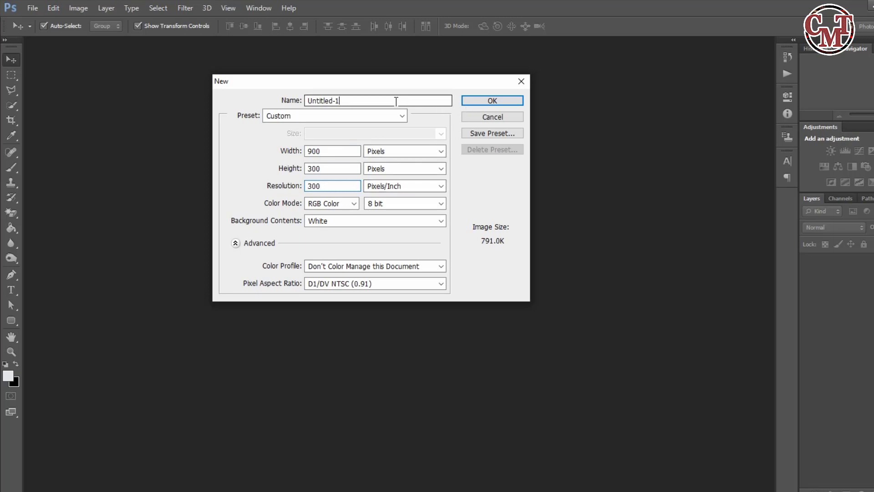
left_click_drag(396, 101, 273, 95)
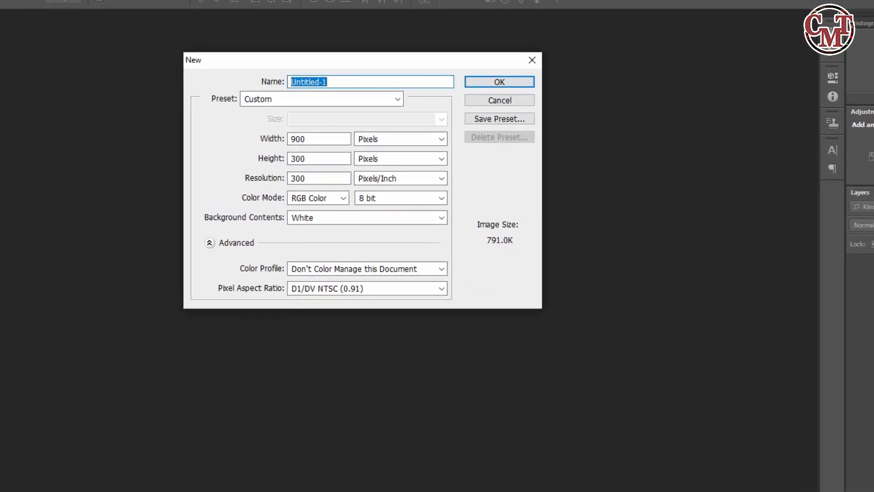
type("BANNER")
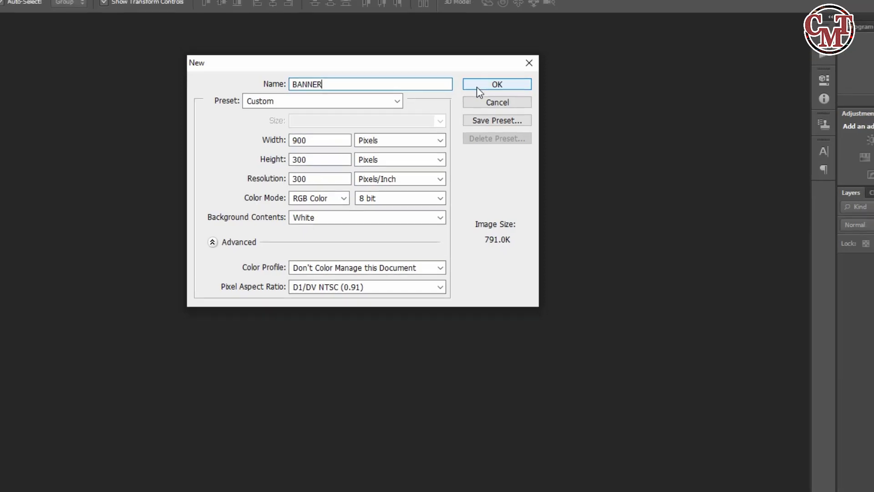
left_click(481, 88)
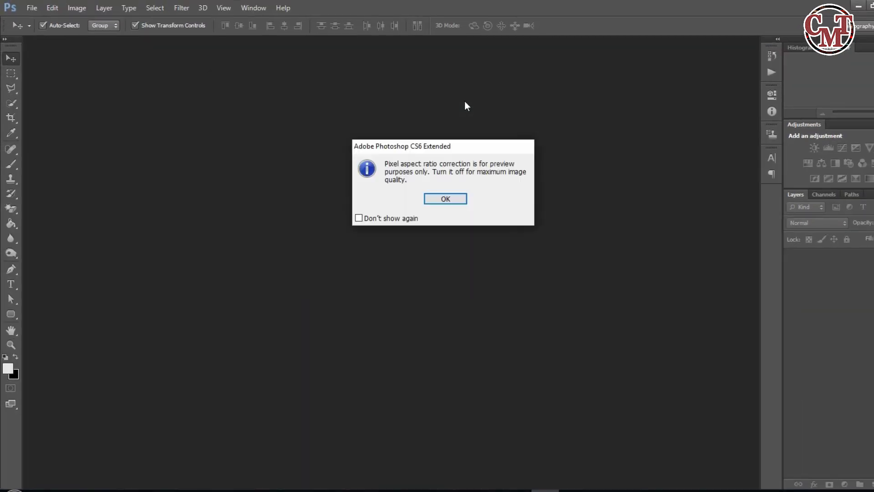
left_click(444, 198)
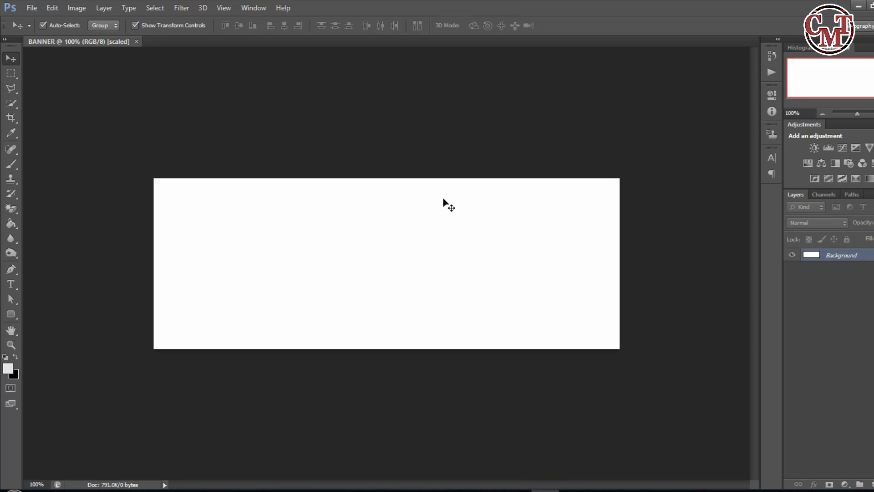
Step: Check the reference banner in Photos, and draw a rectangle about 236 by 313 px over the right end of the Photoshop canvas
left_click(558, 486)
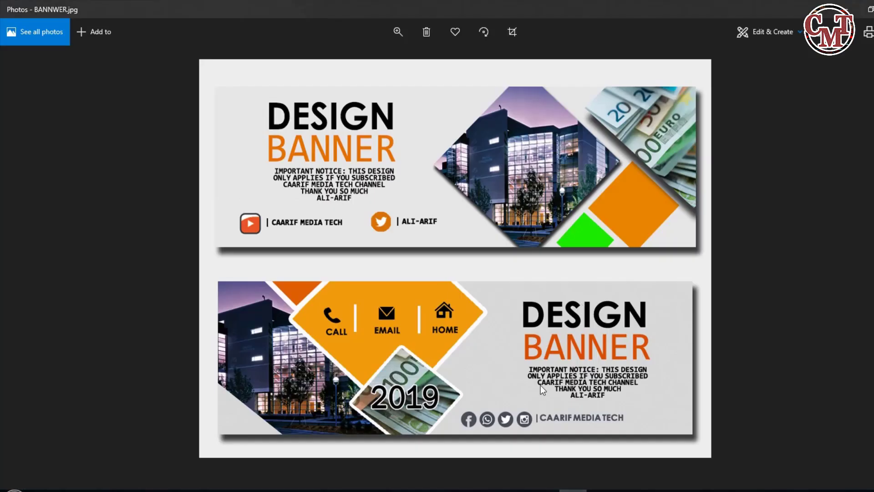
left_click(545, 489)
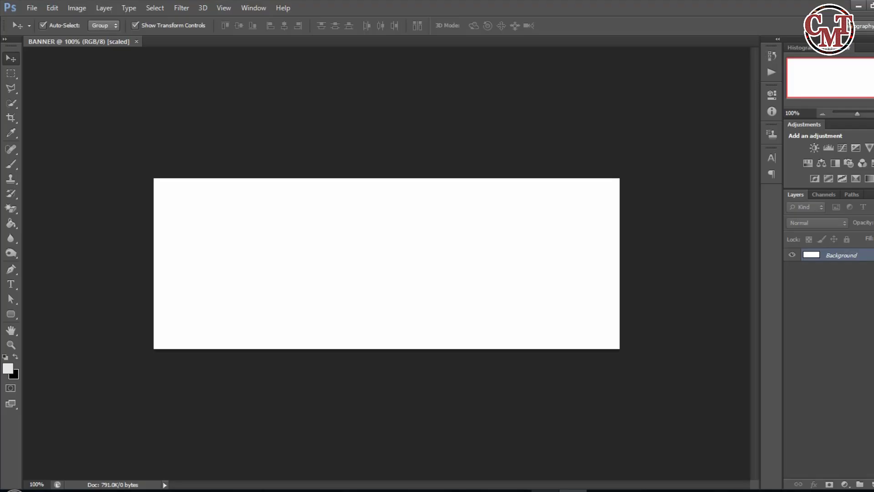
left_click(13, 318)
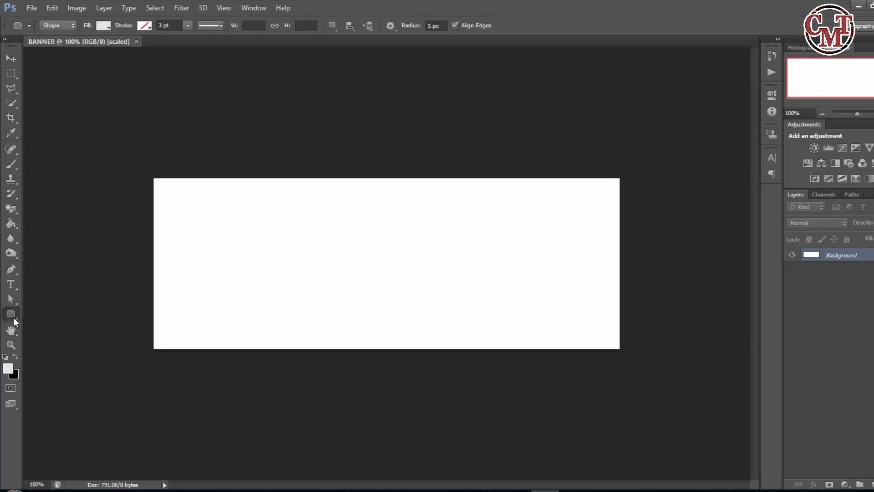
left_click(13, 315)
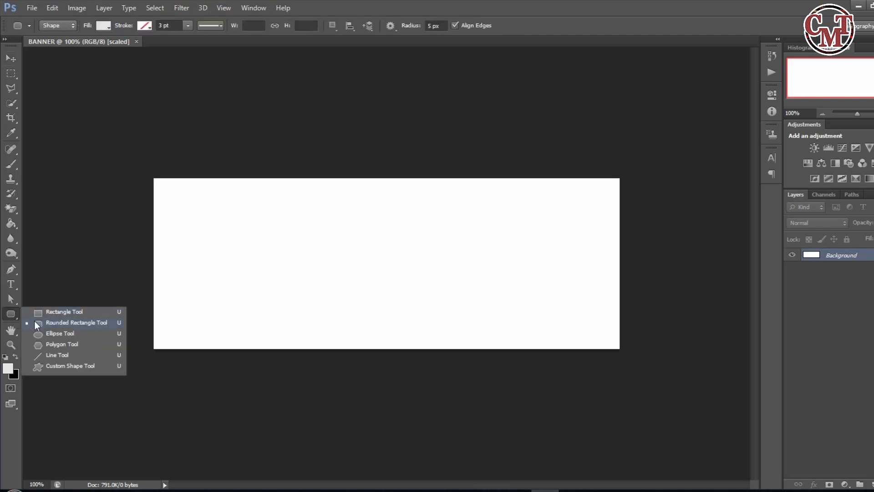
left_click(48, 310)
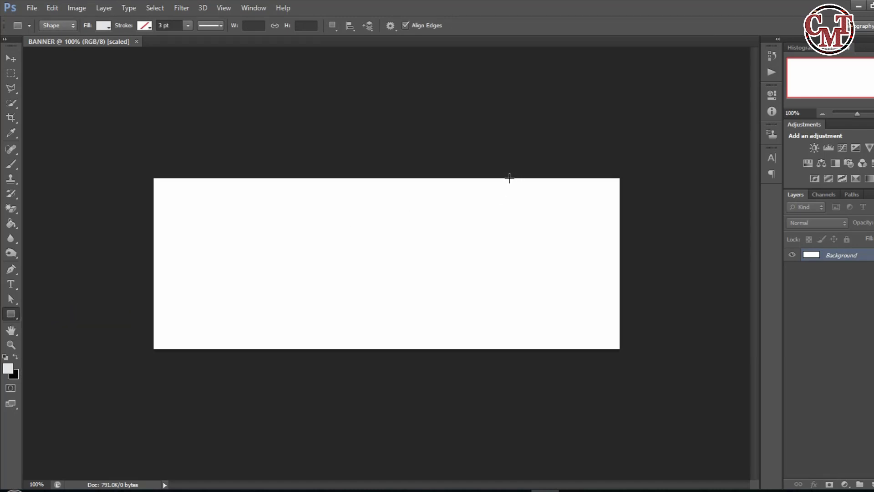
left_click_drag(510, 178, 631, 356)
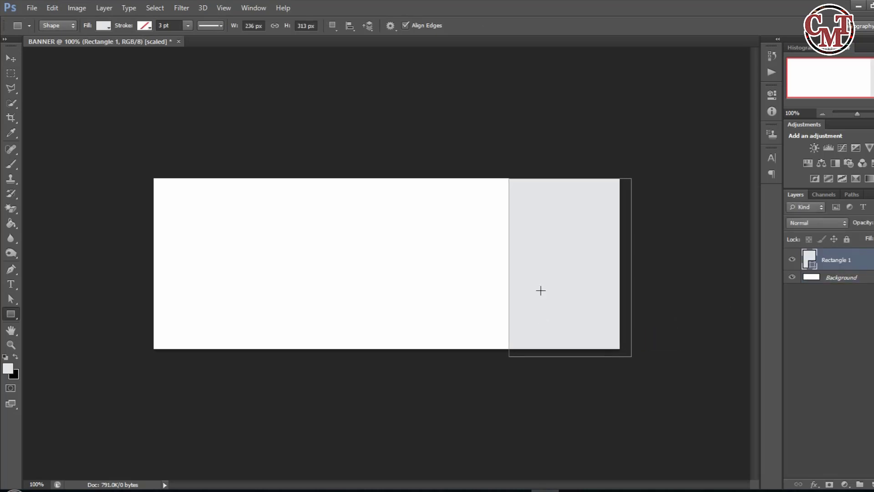
Step: Change the rectangle's fill color to green 20b902
double_click(812, 256)
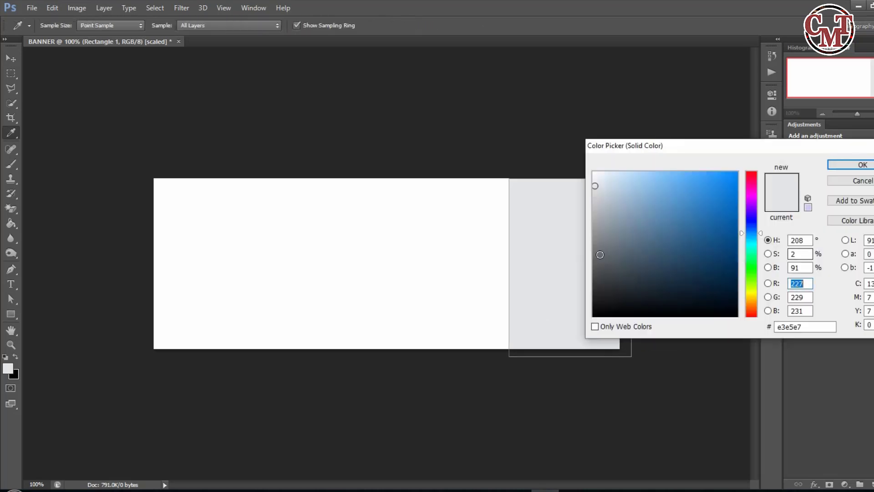
left_click(633, 297)
left_click(712, 209)
left_click(715, 191)
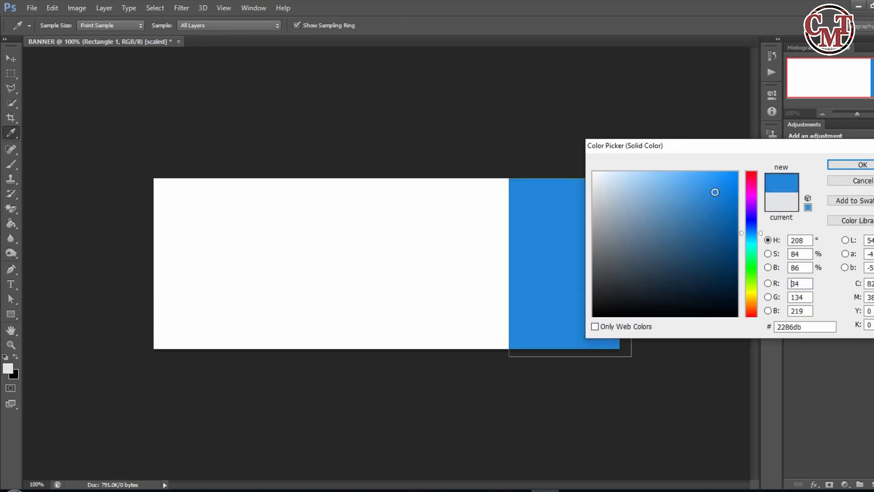
left_click(735, 211)
left_click(754, 271)
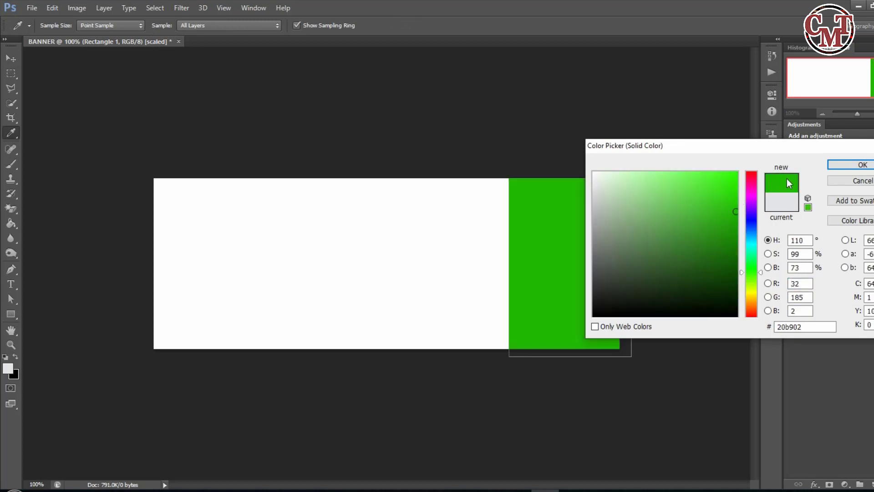
left_click(842, 165)
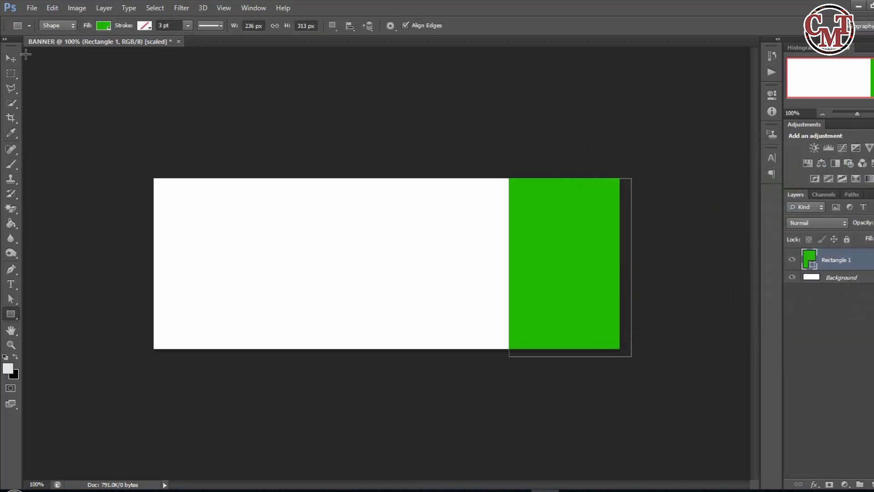
Step: Rotate the green rectangle about -42° and position it across the canvas's upper-right corner, with its lowest corner inside the canvas
left_click(7, 62)
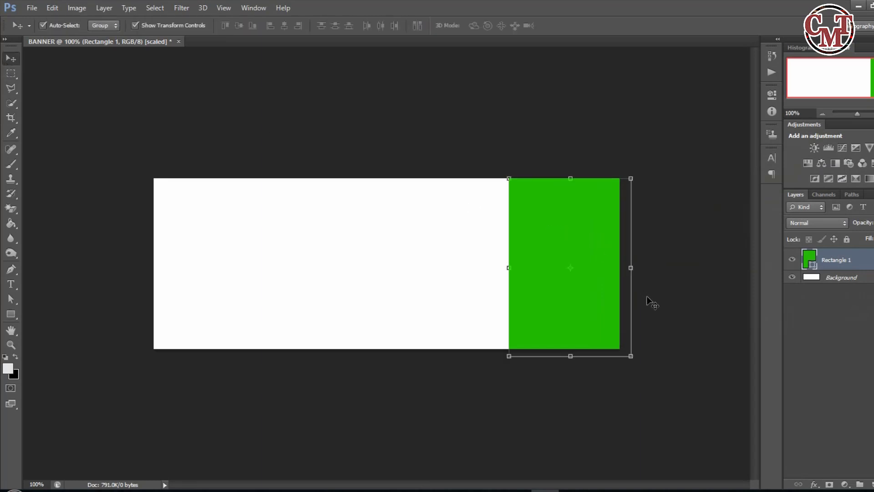
left_click_drag(640, 349, 651, 311)
left_click_drag(600, 299, 657, 246)
left_click_drag(706, 303, 724, 282)
left_click_drag(639, 252, 628, 245)
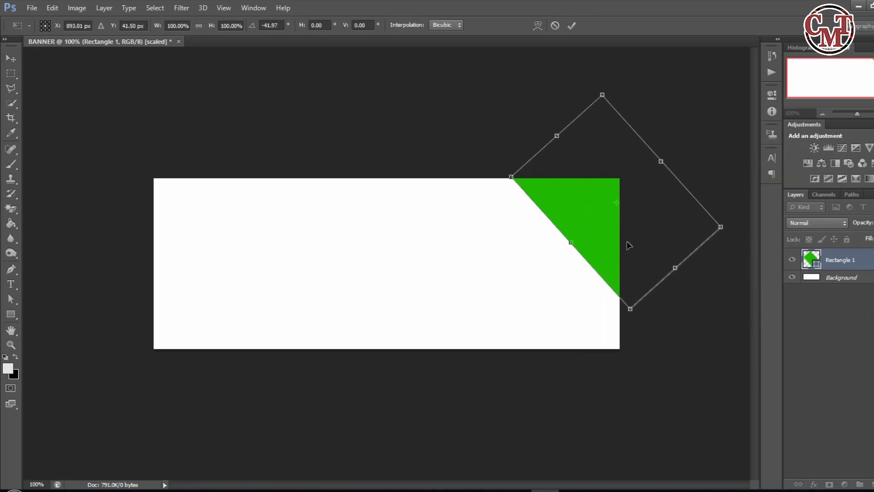
left_click(572, 26)
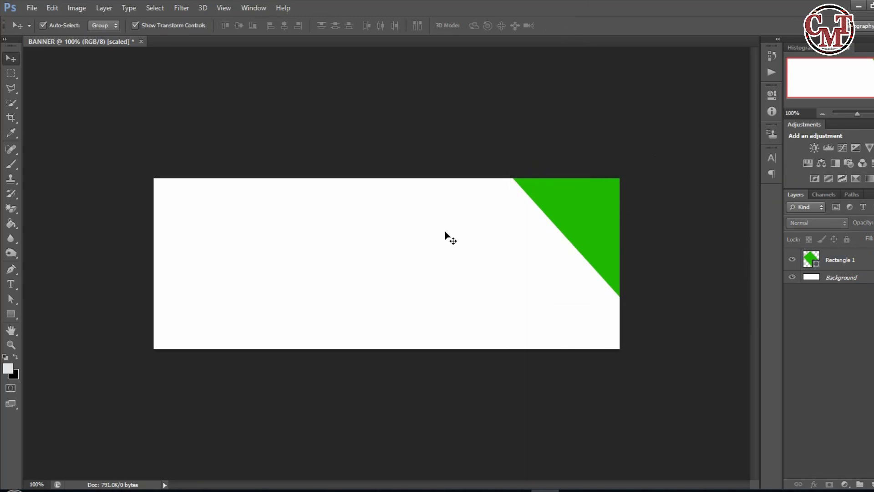
left_click_drag(592, 236, 555, 212)
left_click(515, 249)
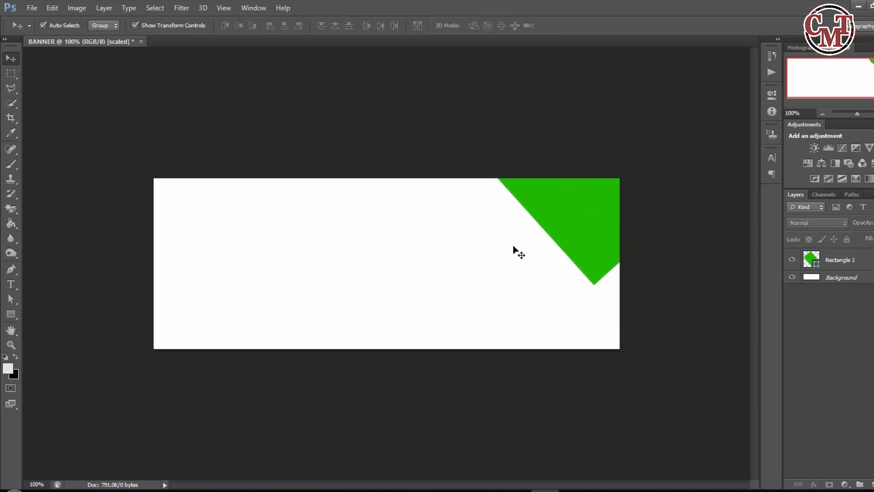
Step: Draw a four-sided polygon about 362 by 329 px beside the green rectangle and fill it with bright green
left_click(14, 318)
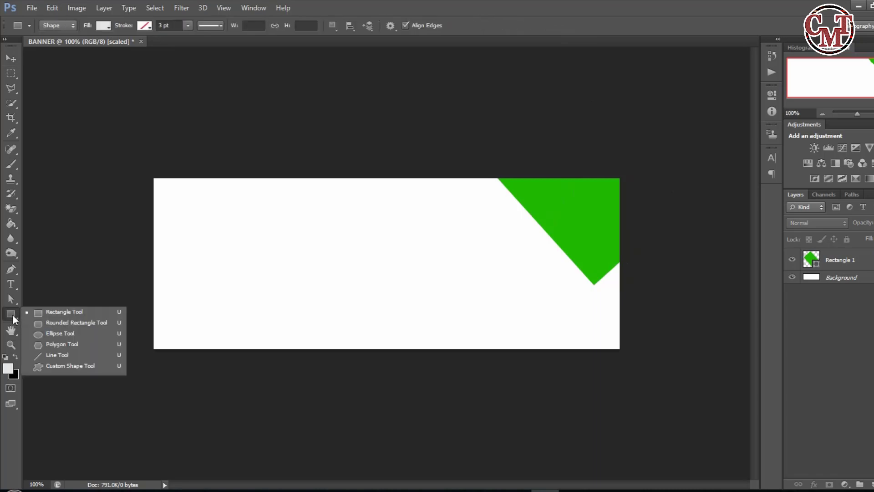
left_click(61, 344)
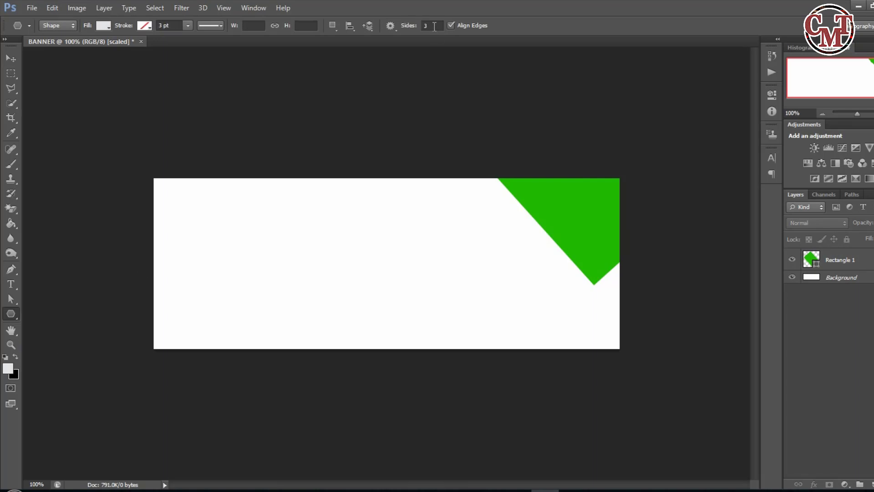
left_click(434, 26)
key("BackSpace")
key("Return")
left_click_drag(442, 225, 442, 327)
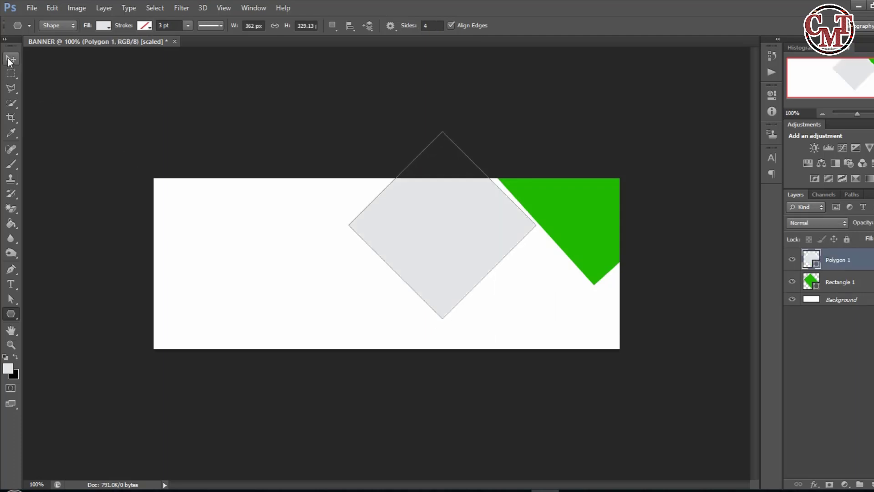
left_click(103, 26)
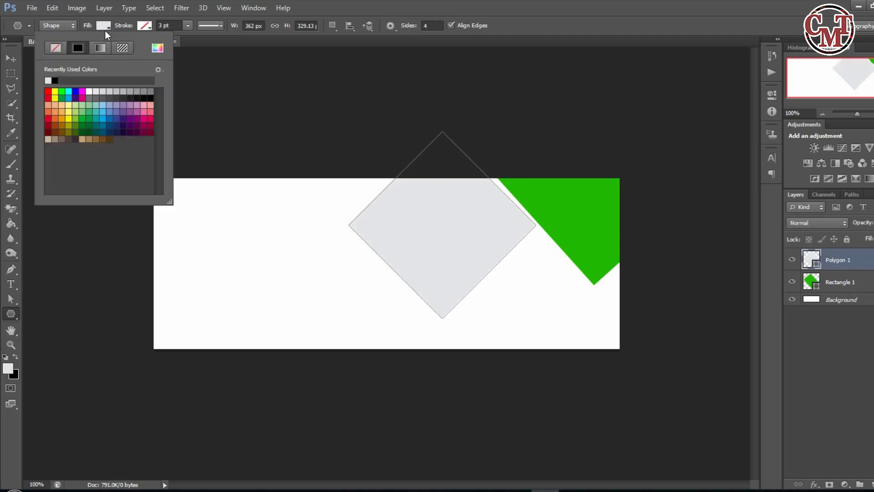
left_click(63, 93)
Step: Move the bright green diamond down onto the canvas and rotate it about 2.6° so its side parallels the dark green rectangle's edge
left_click(11, 58)
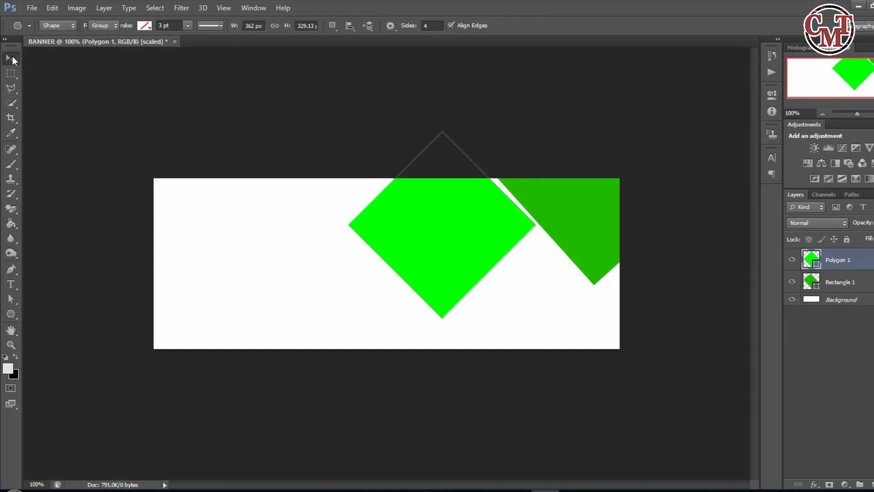
left_click(440, 228)
left_click_drag(446, 256, 460, 296)
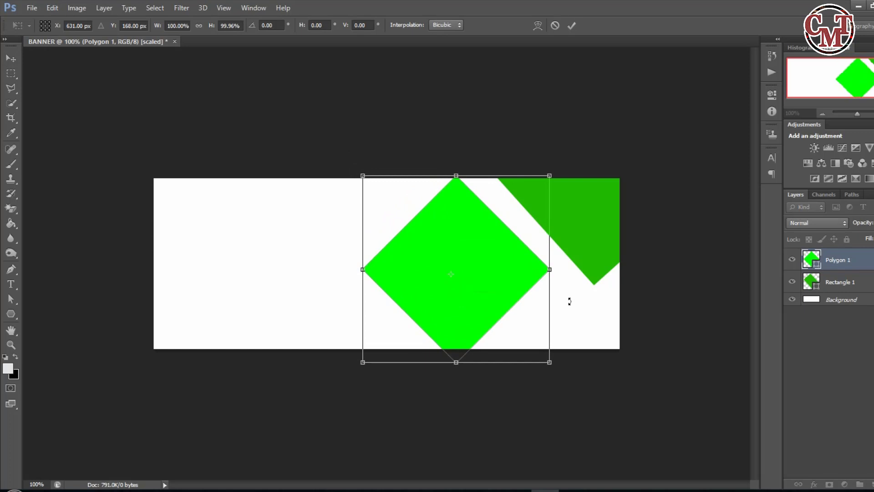
left_click_drag(570, 300, 567, 306)
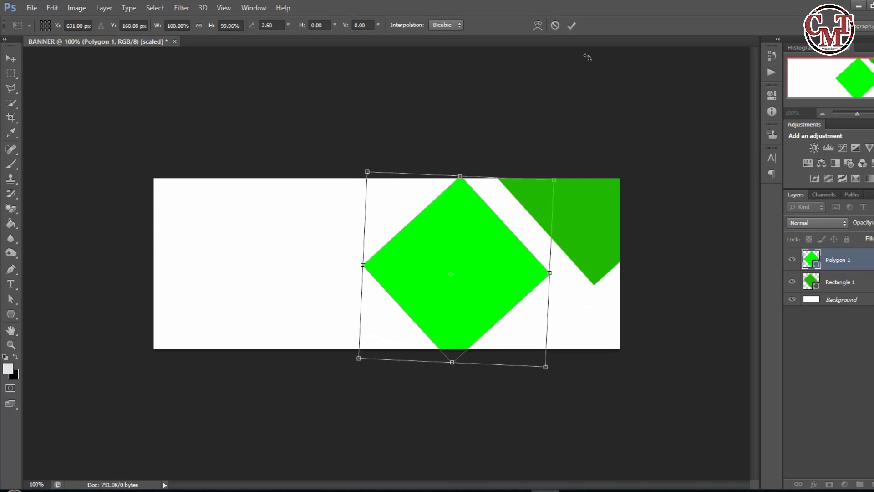
left_click(574, 29)
Step: Nudge the large bright green diamond closer to the dark green rectangle, leaving a narrow parallel gap, and hide the transform controls
mouse_move(482, 231)
left_mouse_down()
mouse_move(487, 222)
mouse_move(493, 228)
mouse_move(488, 223)
left_mouse_up()
left_click(366, 217)
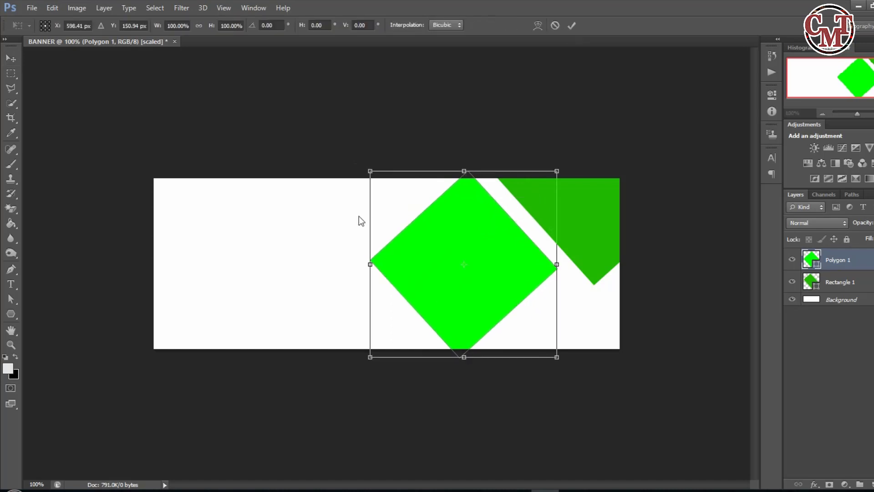
left_click(575, 27)
left_click(353, 206)
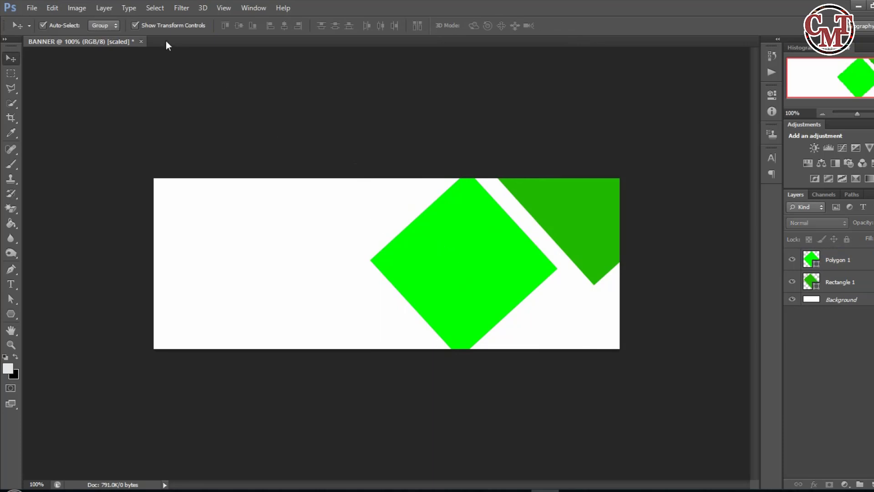
left_click_drag(460, 255, 463, 253)
left_click(336, 250)
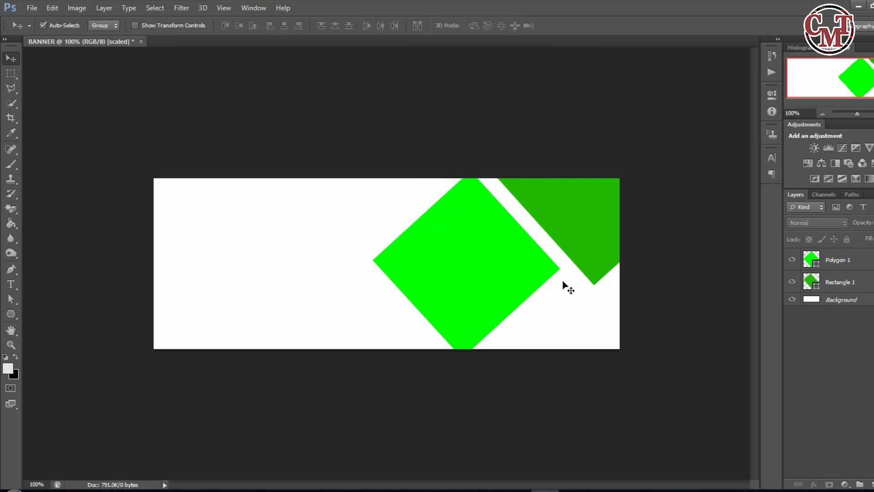
Step: Duplicate the Polygon 1 layer as Polygon 1 copy and move the copy toward the canvas's lower-right corner
right_click(845, 259)
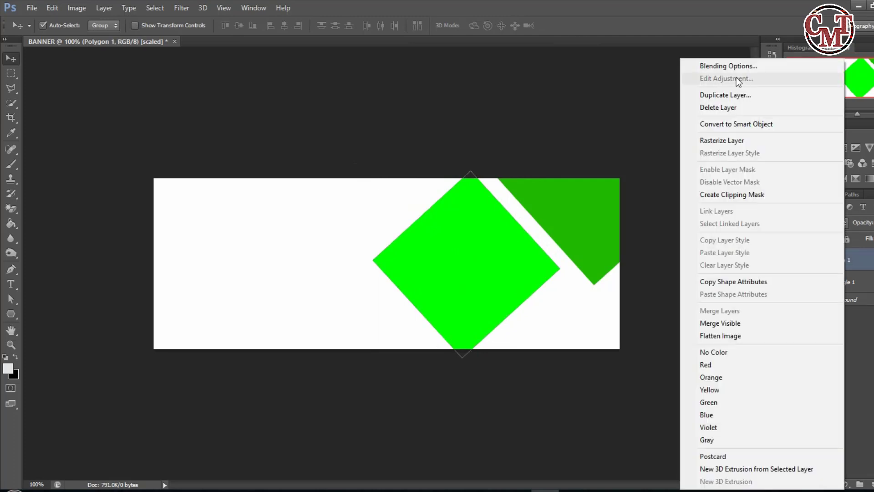
left_click(728, 95)
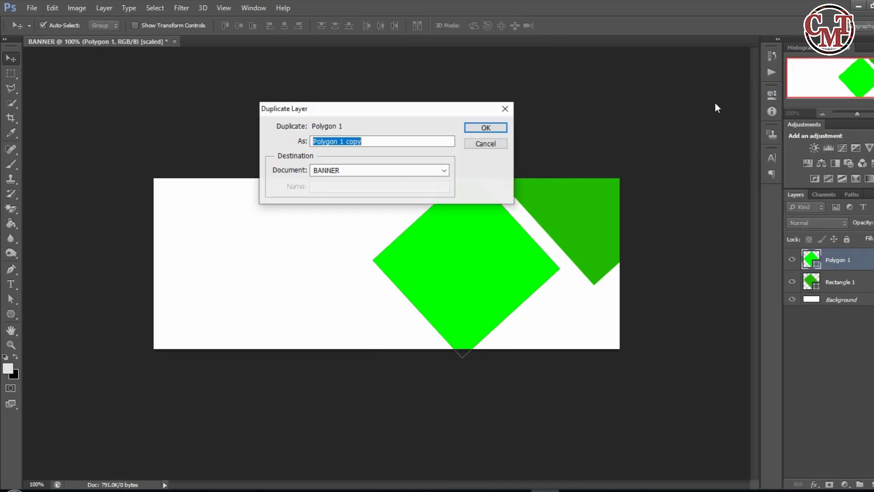
left_click(481, 129)
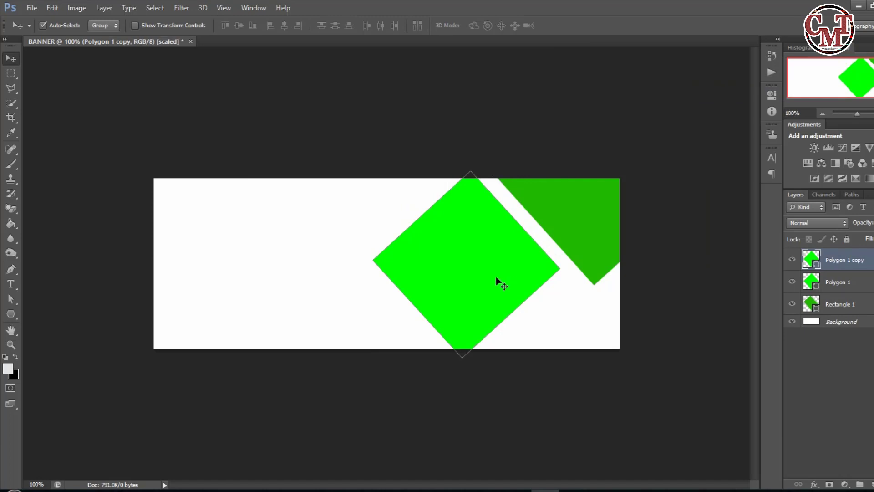
left_click_drag(497, 279, 612, 345)
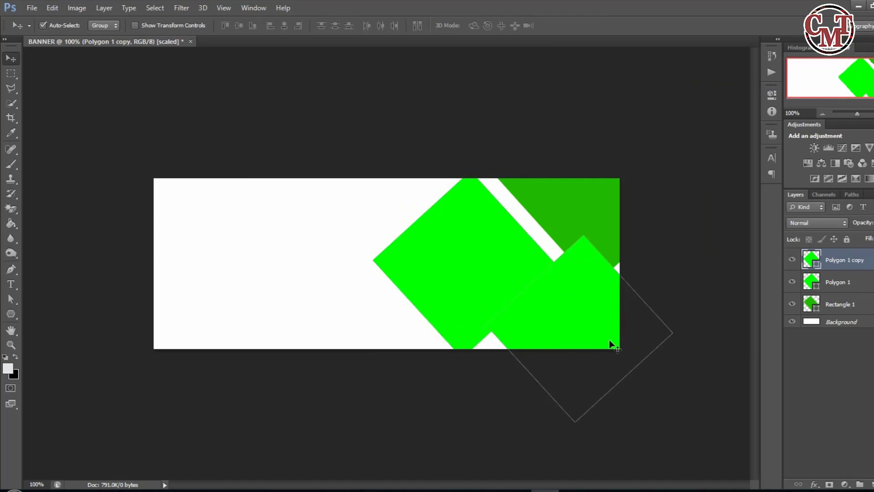
Step: Scale the copied diamond to about 31% and place it across the canvas's bottom edge, below the large diamond's lower-right side
key("ctrl+t")
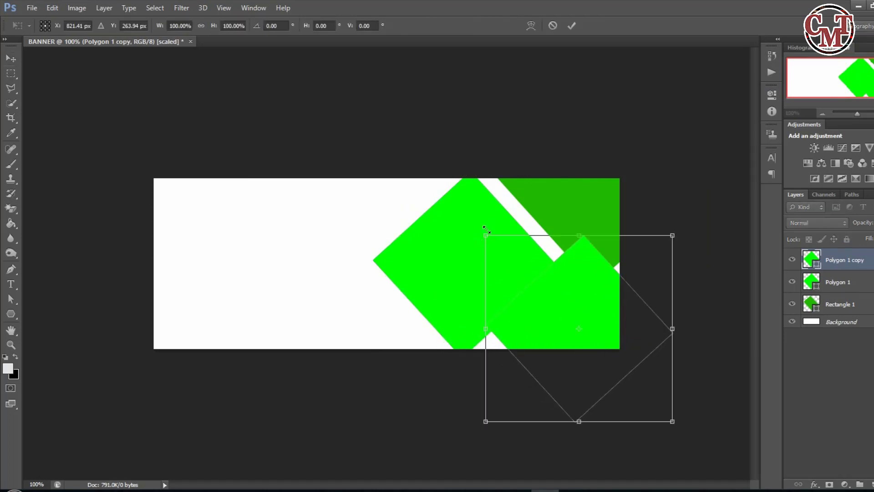
left_click_drag(486, 236, 616, 368)
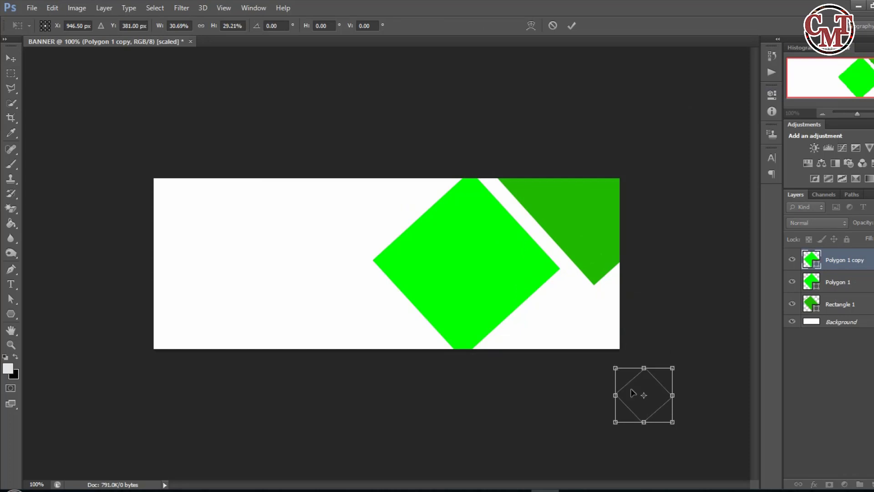
left_click_drag(633, 397, 541, 334)
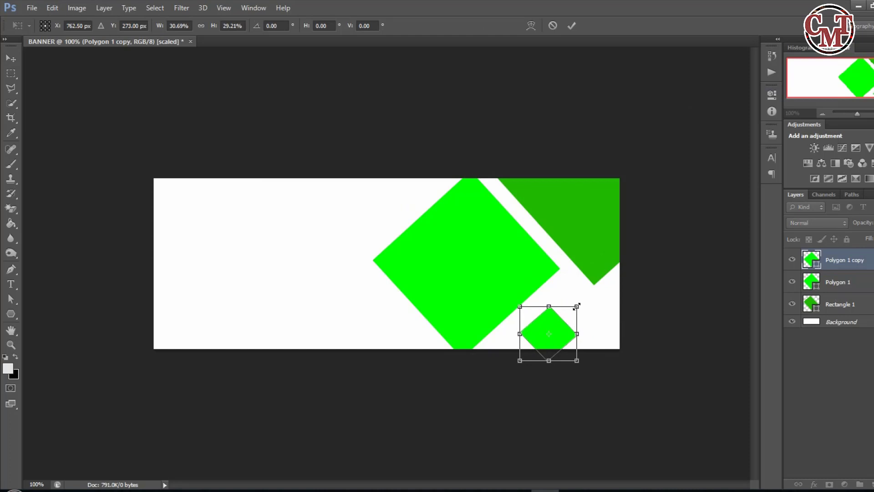
left_click_drag(577, 305, 543, 331)
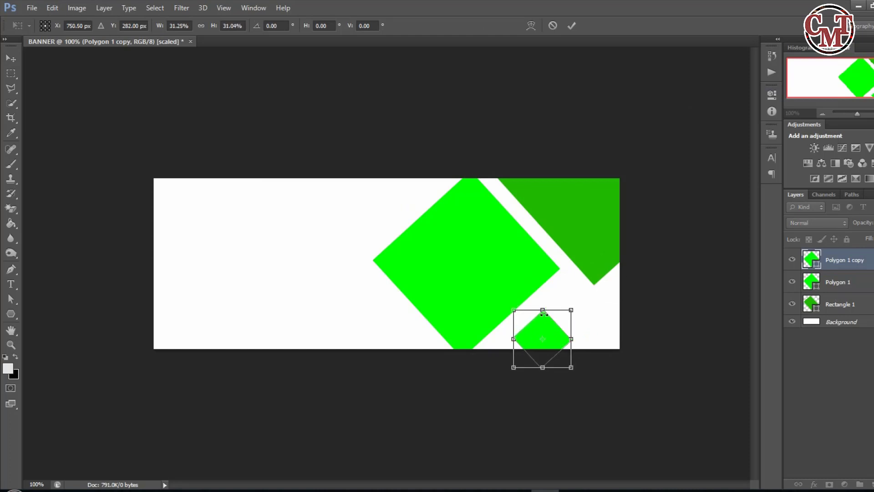
left_click(570, 29)
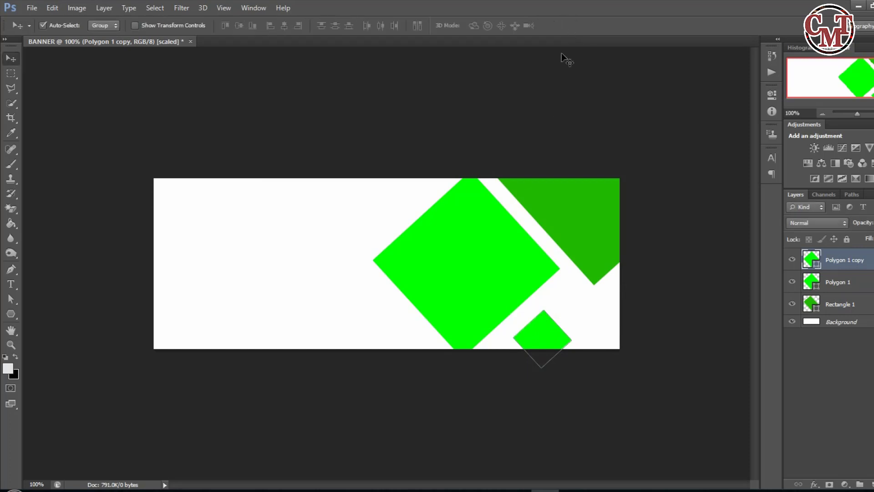
Step: Copy the small diamond up and to its right, below the dark green rectangle's corner, and enlarge the copy
left_click(570, 313)
left_click(550, 336)
left_click_drag(552, 340, 585, 308)
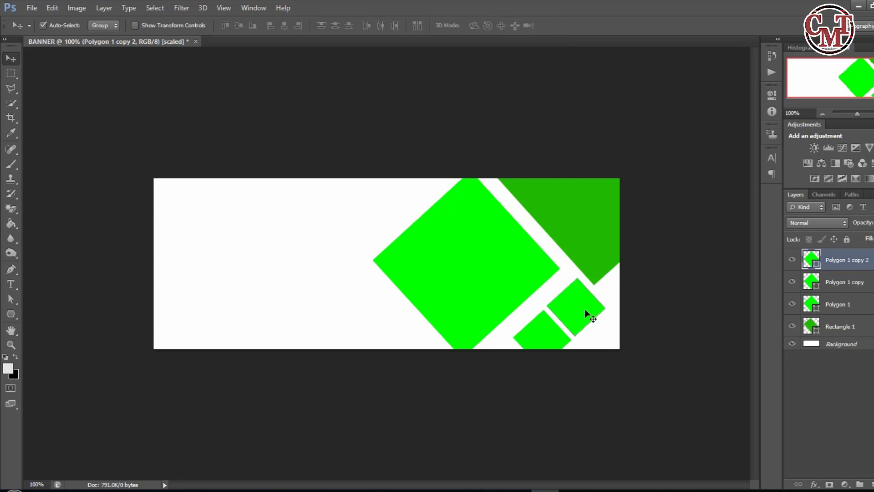
key("ctrl+t")
left_click_drag(604, 336, 630, 352)
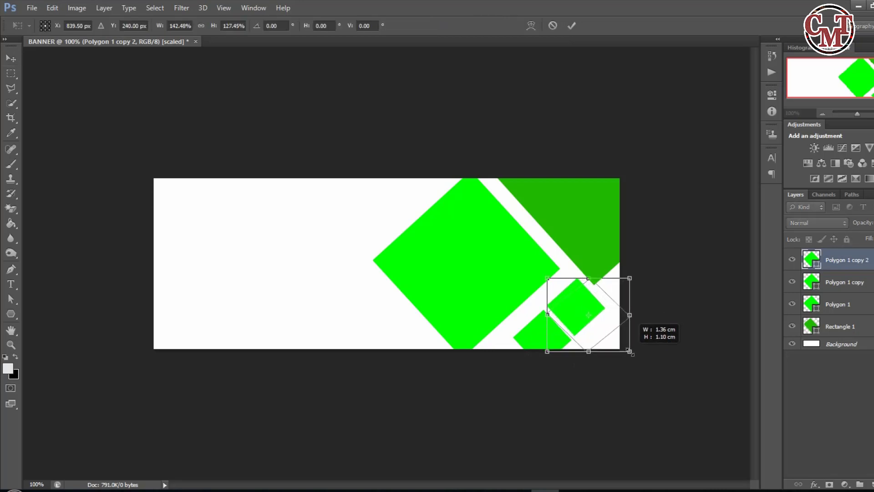
left_click(571, 26)
Step: Reposition the two small diamonds so they line up with narrow gaps along the large diamond's lower-right side
left_click_drag(539, 340, 533, 346)
left_click_drag(590, 298, 573, 307)
left_click(651, 298)
left_click(684, 291)
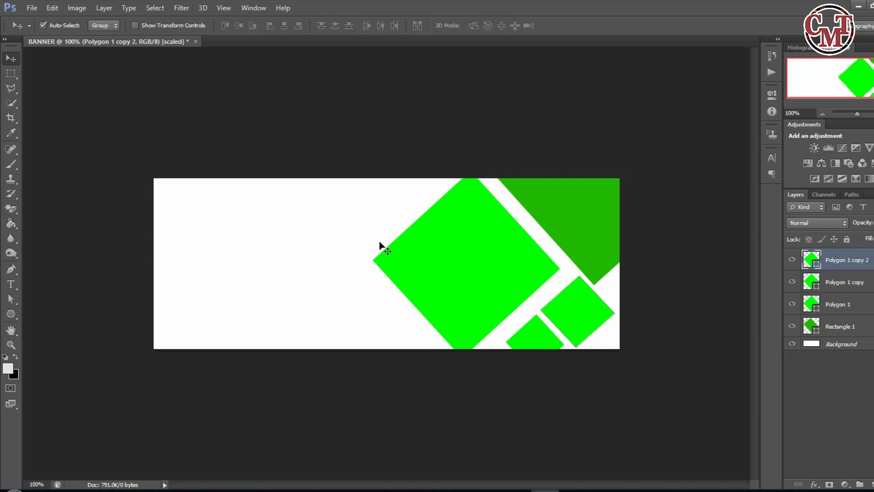
Step: Convert the Background into a regular layer named Layer 0 and fill it with light gray using the Paint Bucket
double_click(853, 346)
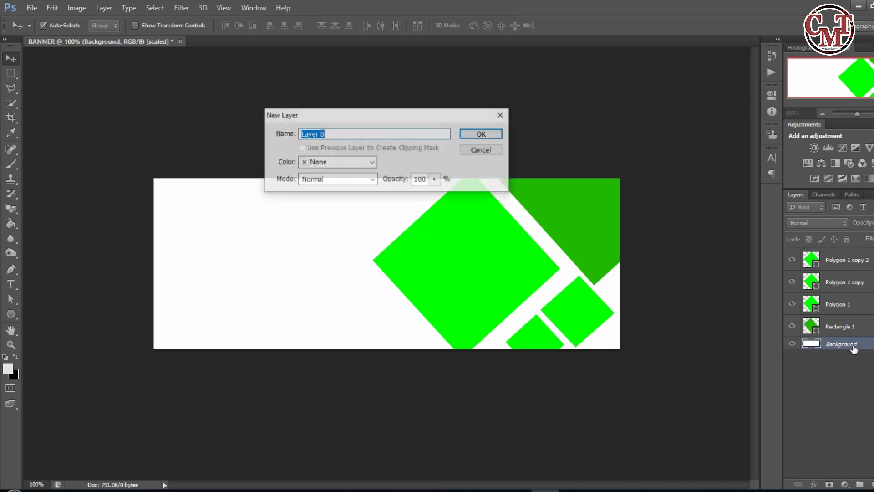
left_click(489, 138)
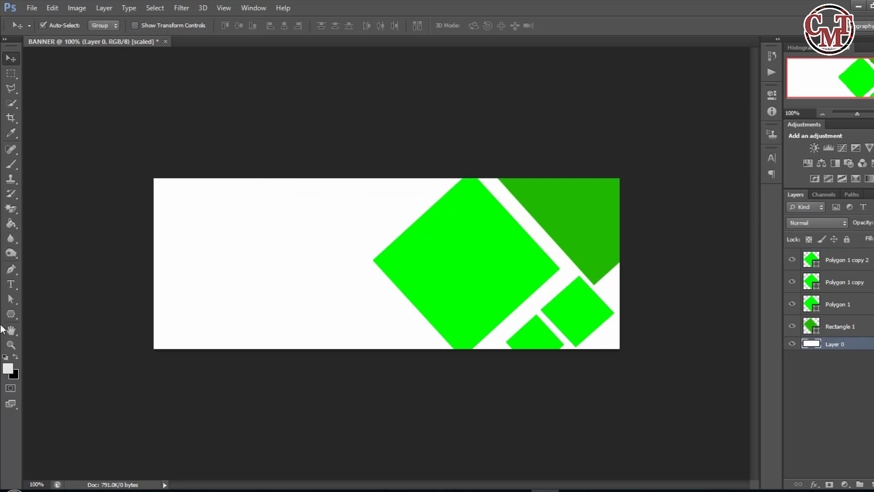
left_click(8, 367)
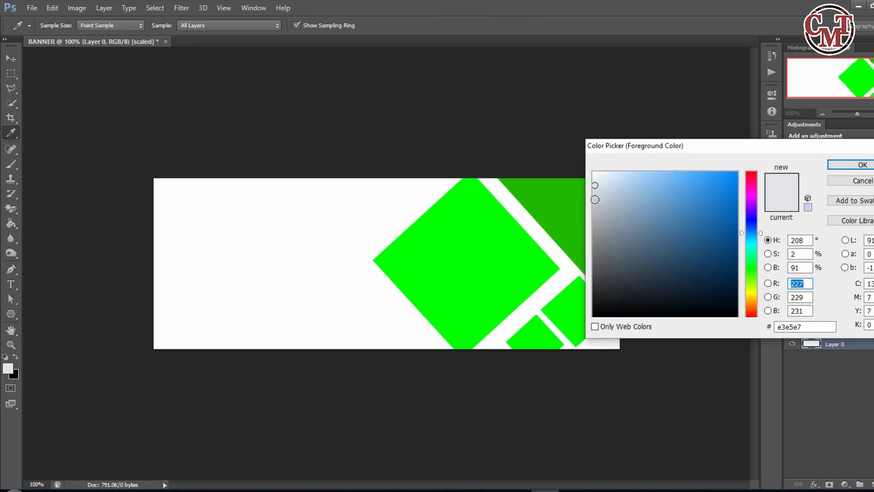
left_click(593, 195)
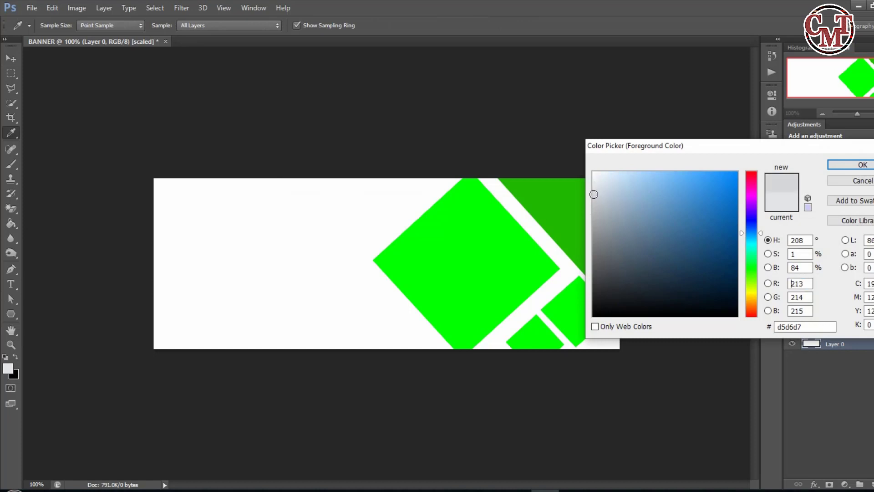
left_click_drag(593, 194, 594, 192)
left_click(862, 165)
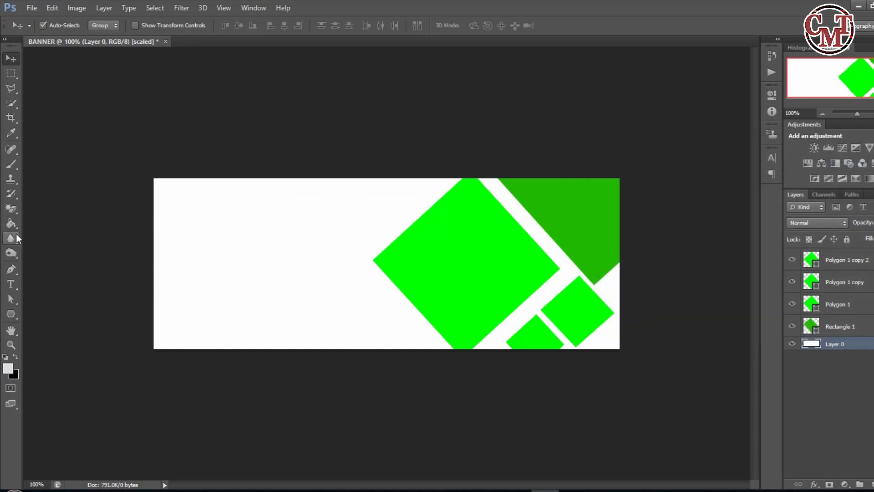
left_click_drag(13, 222, 50, 231)
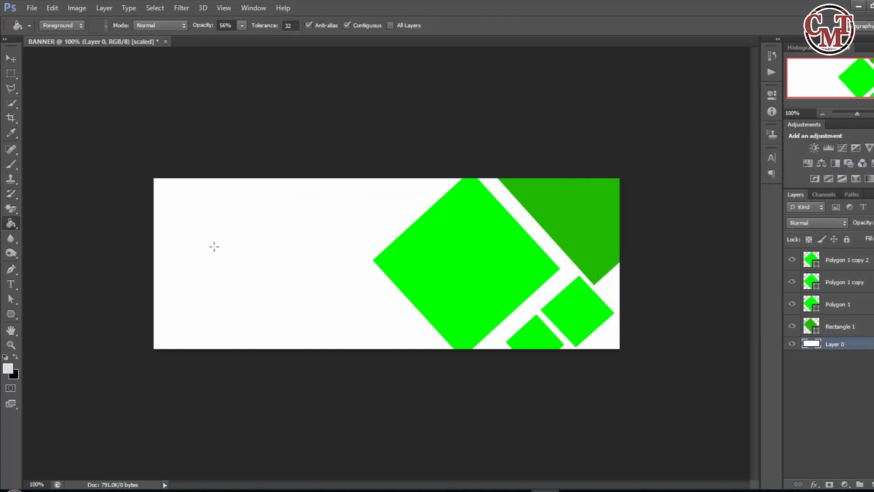
left_click(248, 264)
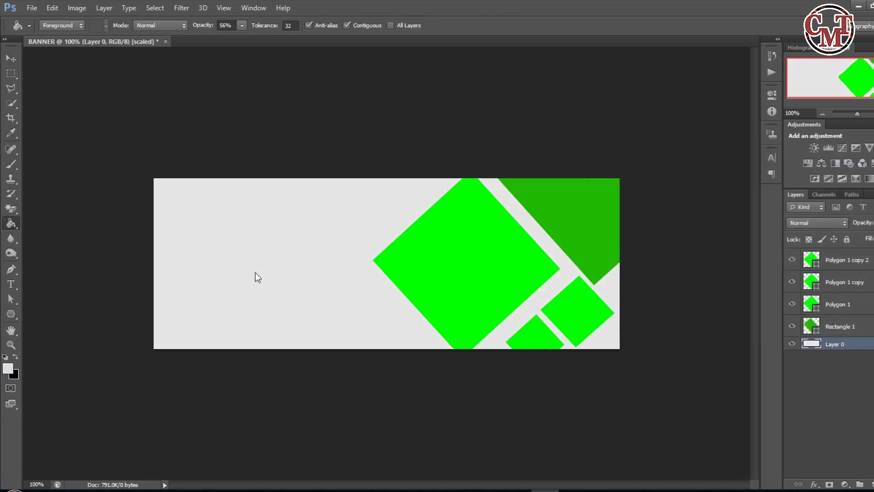
left_click(9, 61)
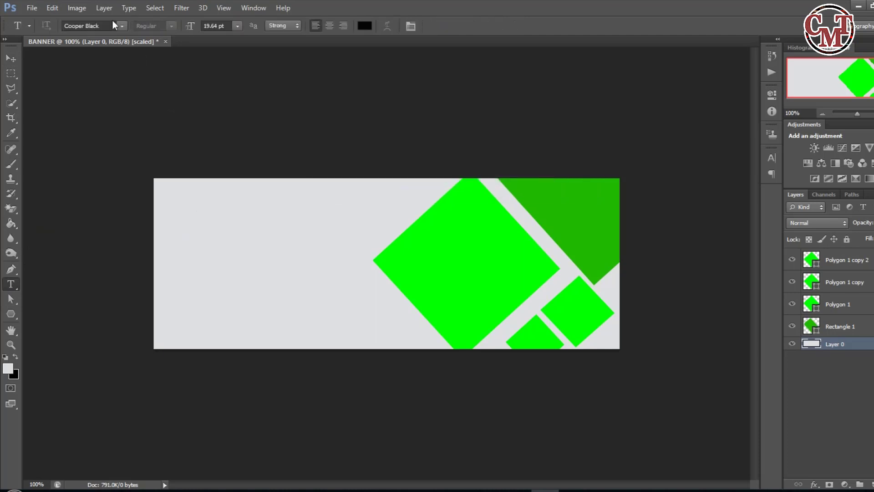
Step: Add the text BANNER in Century Gothic and position it near the canvas's upper-left corner
left_click(122, 26)
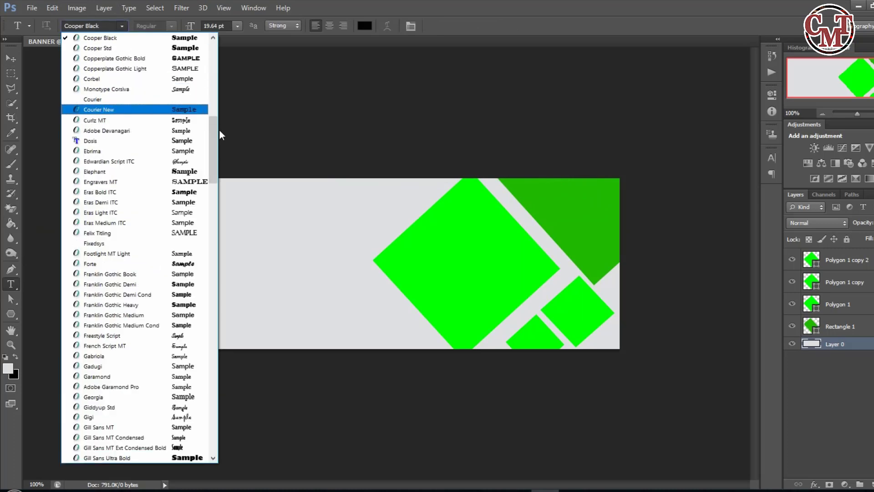
left_click_drag(214, 132, 212, 115)
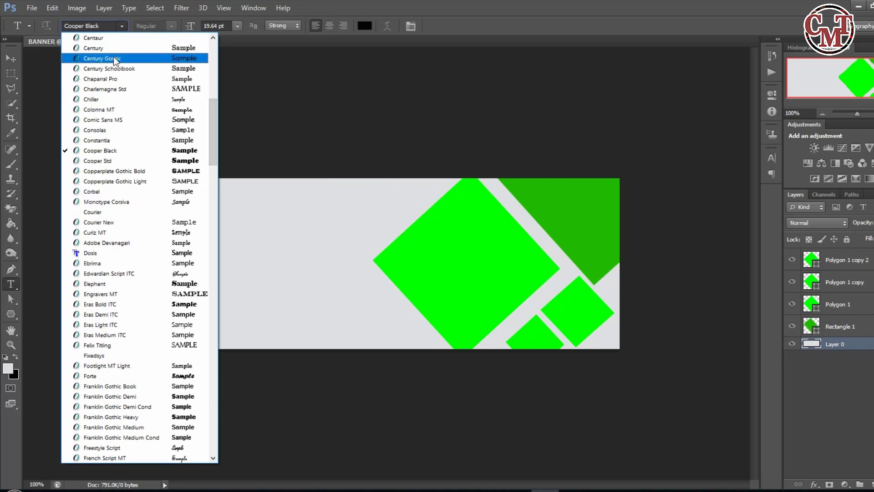
left_click(114, 59)
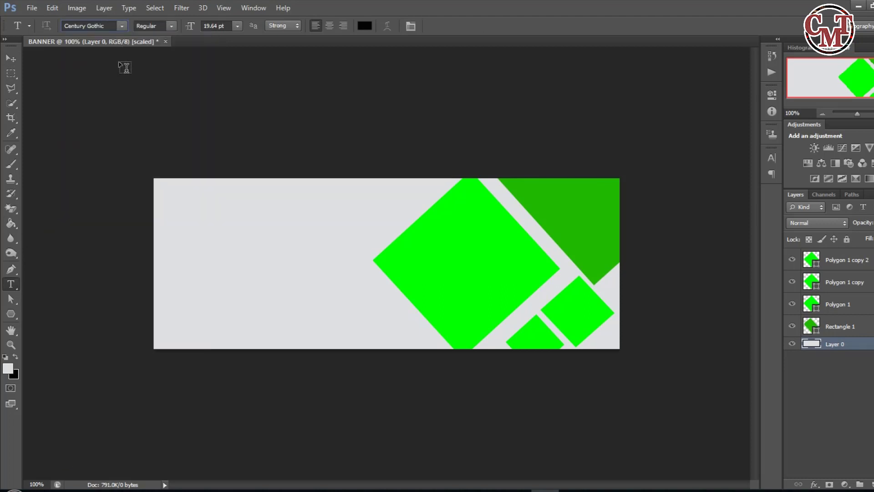
left_click(201, 195)
left_click_drag(214, 232, 221, 261)
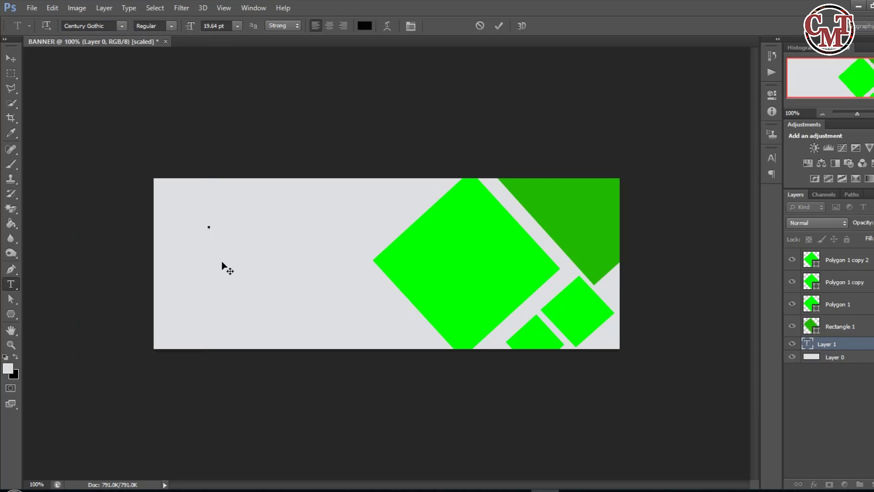
type("BA")
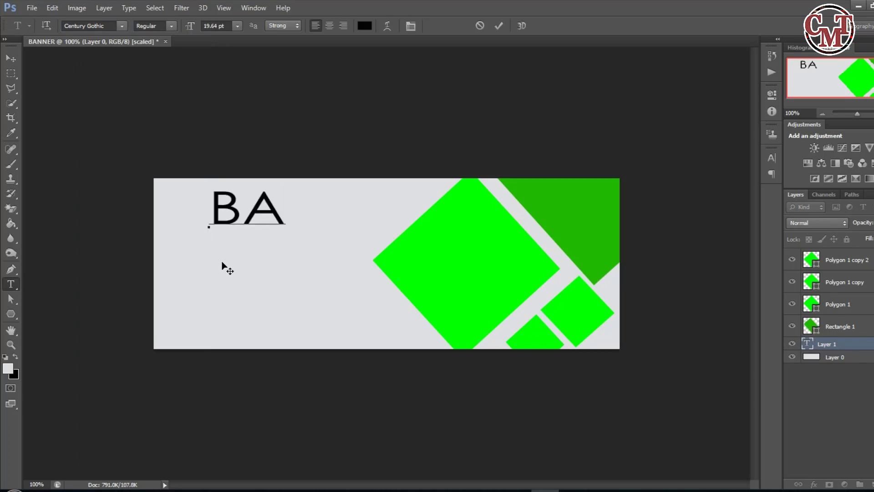
type("NNER")
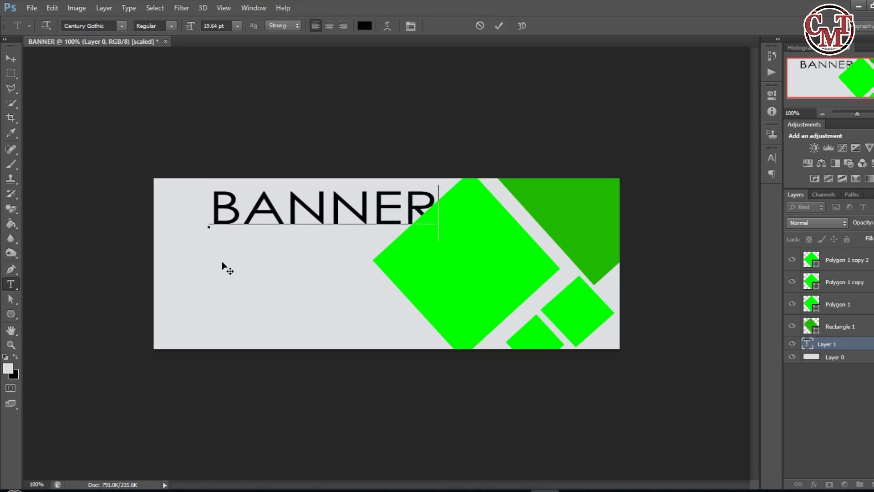
left_click_drag(256, 262, 231, 264)
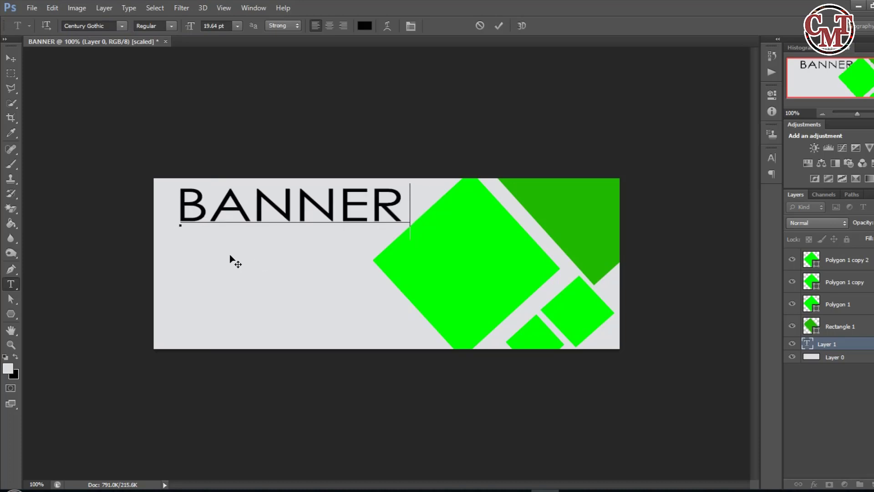
Step: Set the whole BANNER text to the Bold font style
key("ctrl+a")
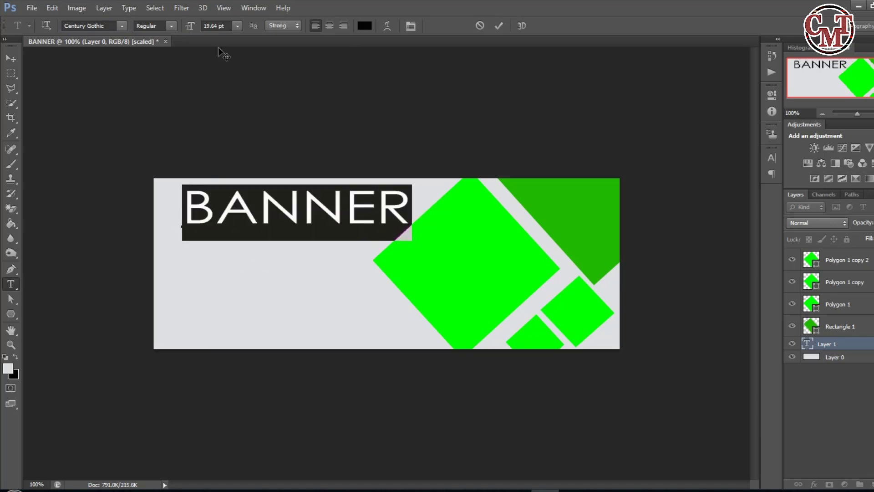
left_click(171, 26)
left_click(175, 54)
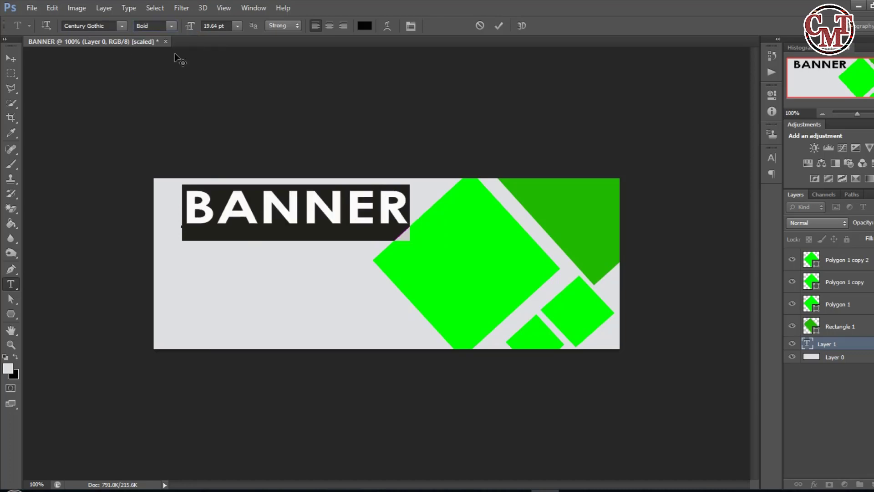
Step: Reduce the BANNER text size to 15.64 pt and set its color to black
left_click_drag(198, 27, 192, 29)
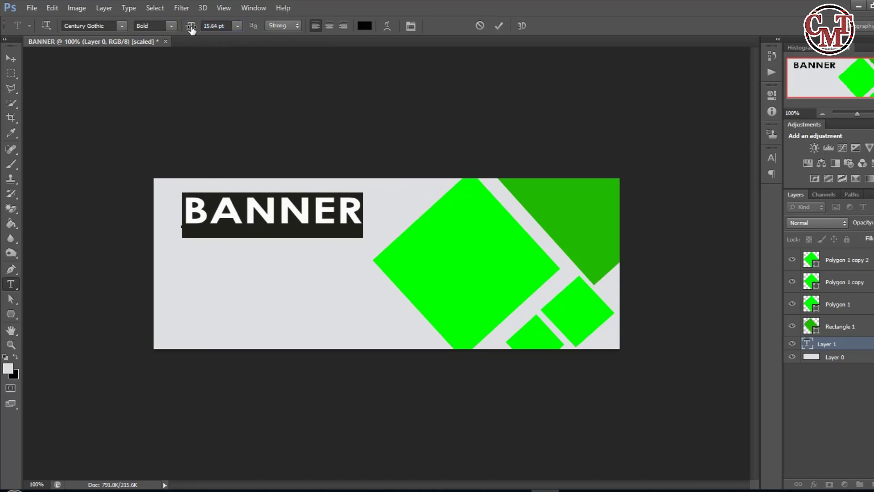
left_click(365, 26)
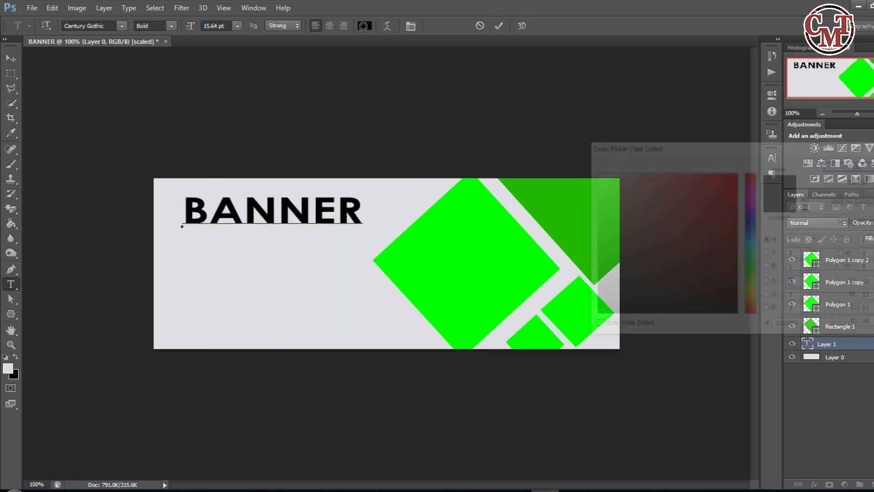
mouse_move(597, 177)
left_mouse_down()
mouse_move(609, 302)
mouse_move(593, 316)
left_mouse_up()
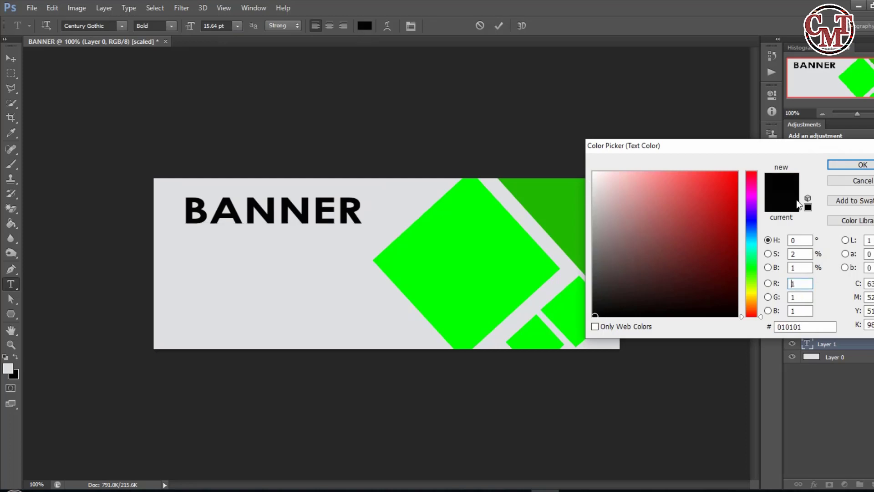
left_click(841, 164)
Step: Set the BANNER text's tracking to -20 and nudge the text slightly up and to the left on the canvas
left_click(769, 158)
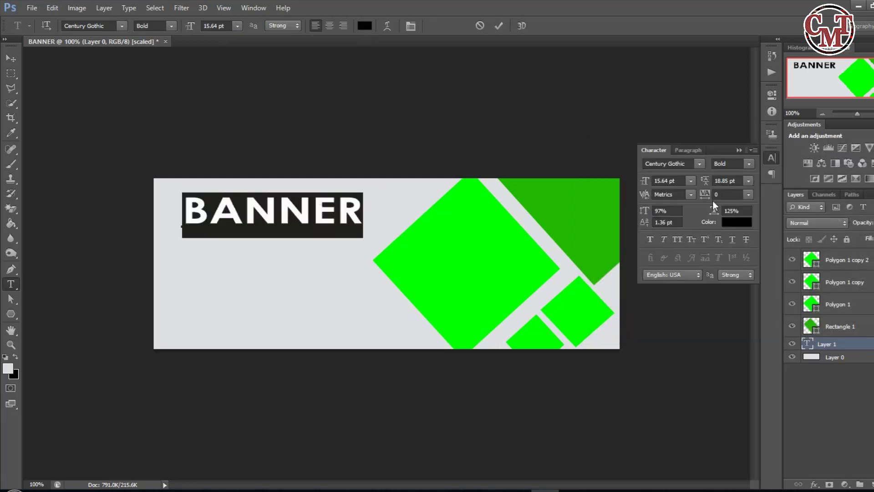
left_click_drag(706, 196, 707, 196)
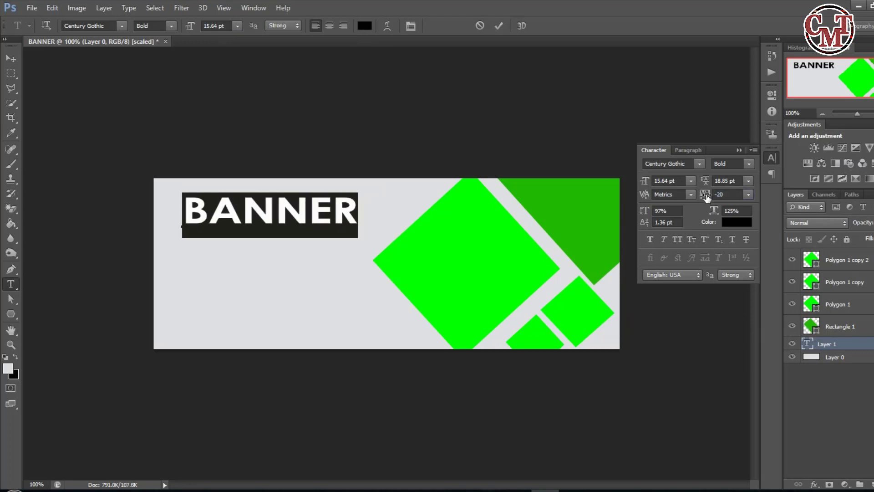
left_click(499, 27)
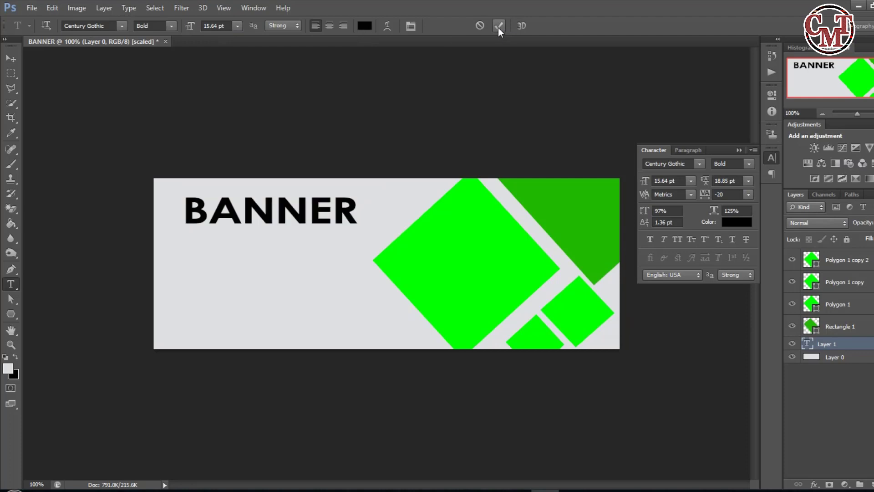
left_click(11, 58)
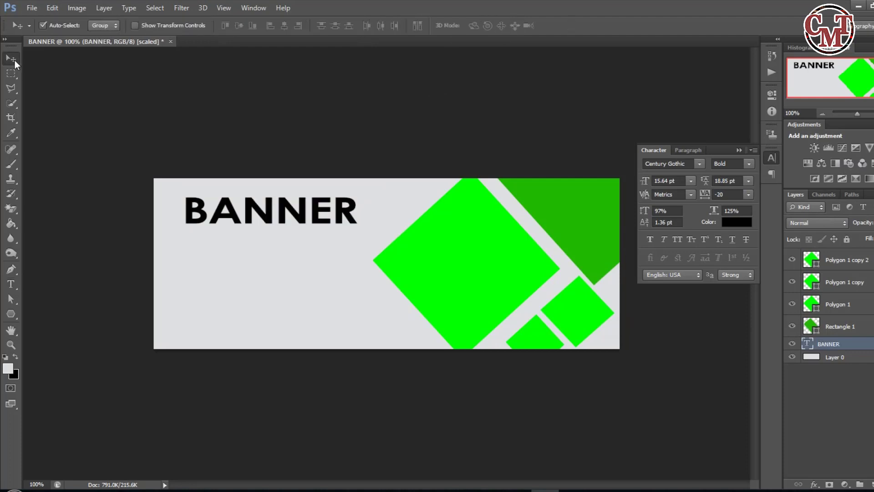
mouse_move(243, 219)
left_mouse_down()
mouse_move(249, 239)
mouse_move(246, 213)
left_mouse_up()
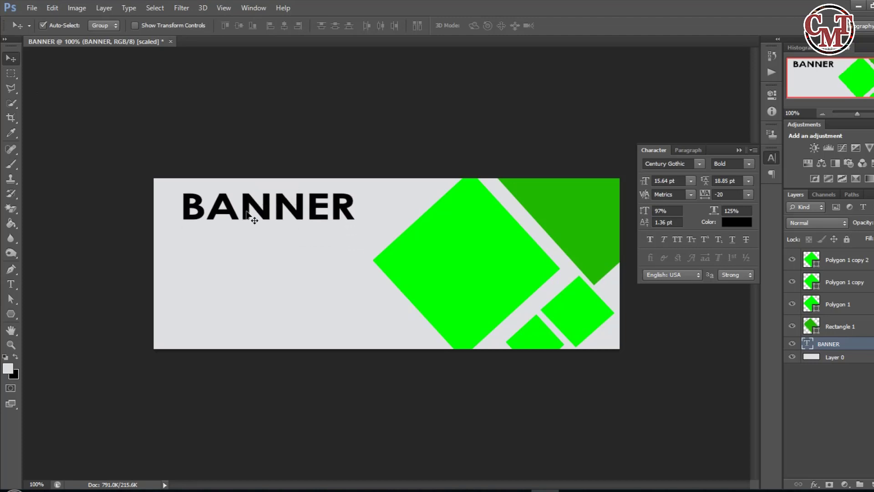
Step: Add the text DESIGN as a separate layer directly below BANNER, roughly matching its left edge
left_click(11, 287)
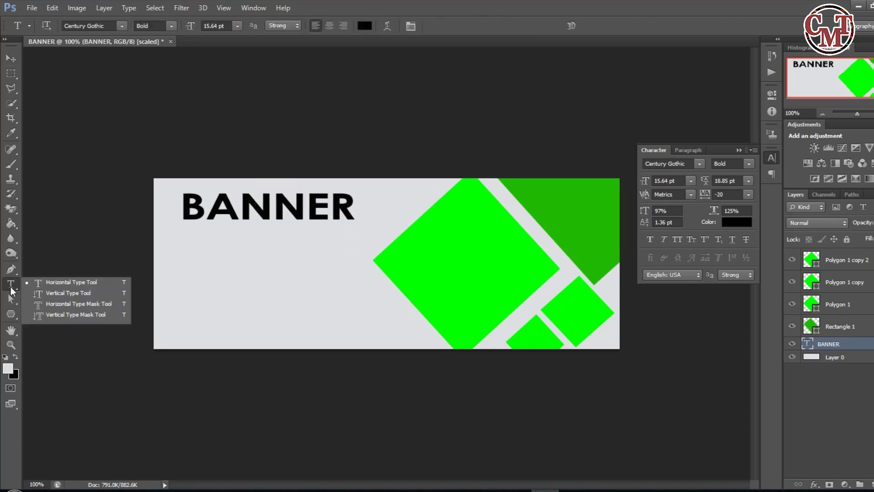
left_click(187, 237)
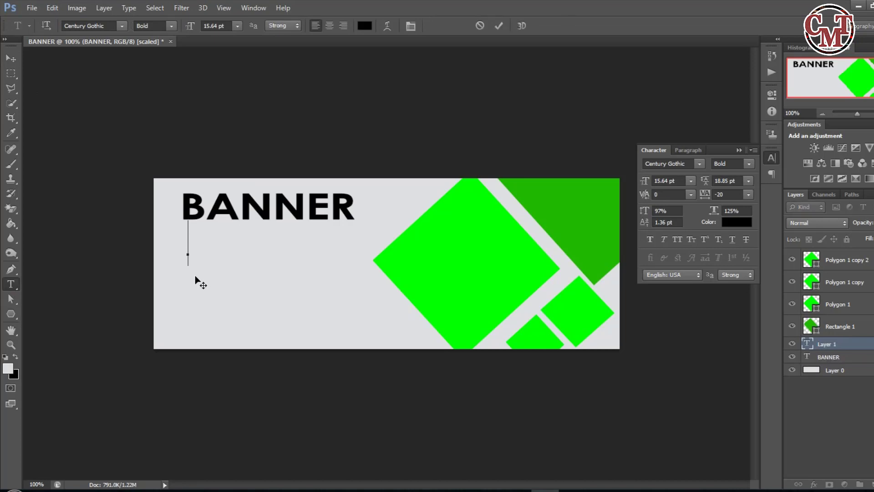
type("DESIGN")
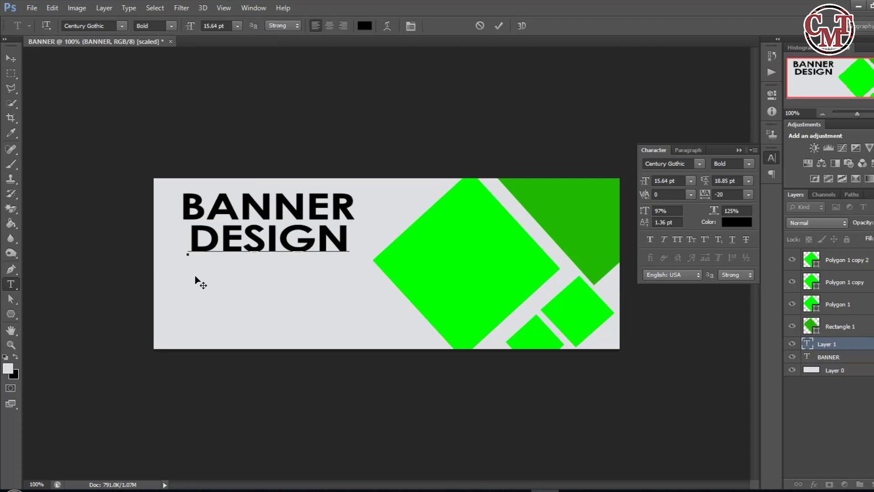
left_click_drag(249, 272, 244, 273)
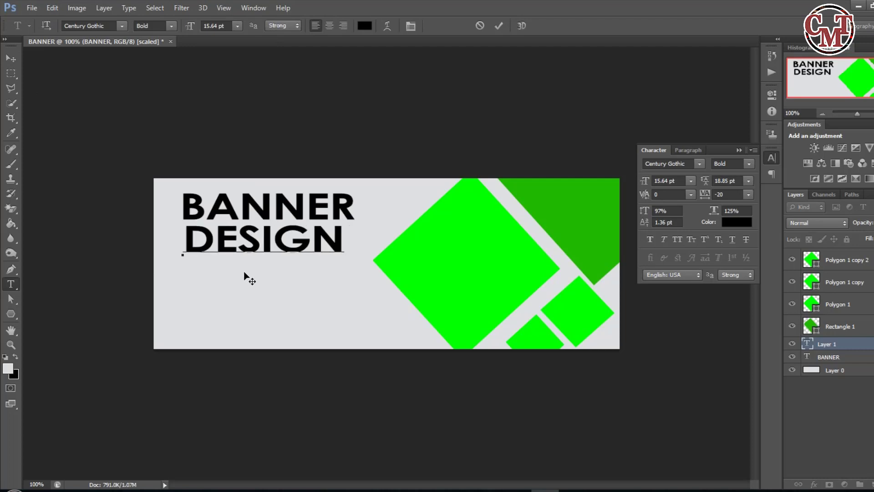
Step: Color the whole DESIGN text orange, about #f4a907
double_click(317, 252)
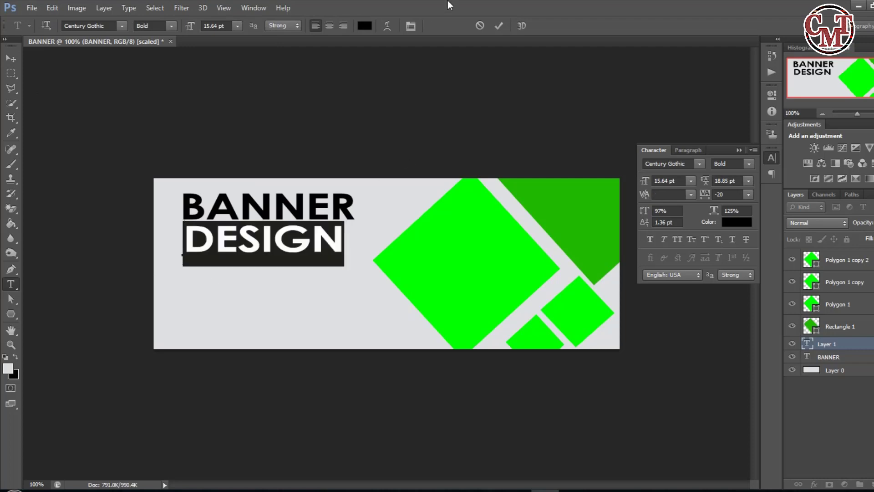
left_click(363, 26)
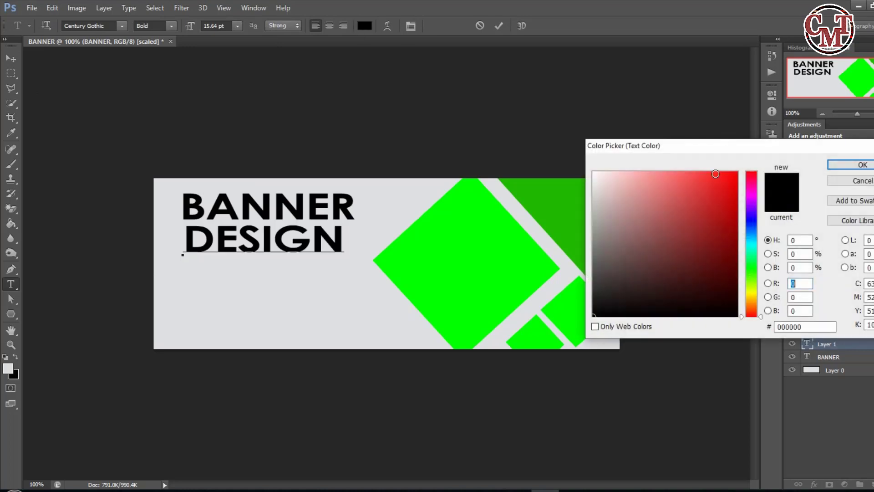
left_click_drag(755, 296, 752, 300)
left_click_drag(735, 214, 733, 178)
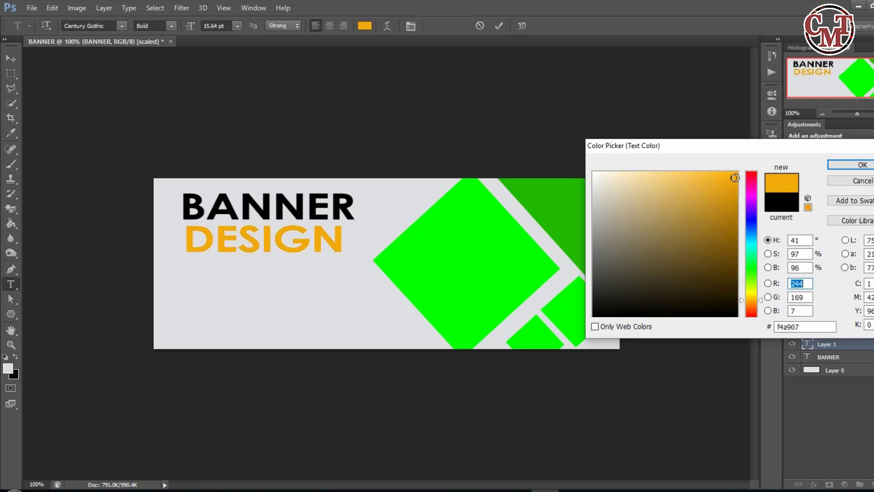
left_click(841, 166)
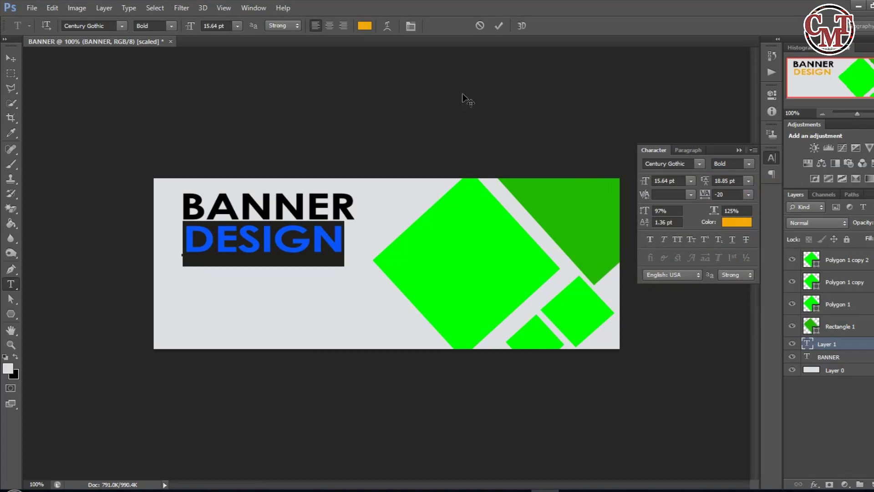
left_click(499, 26)
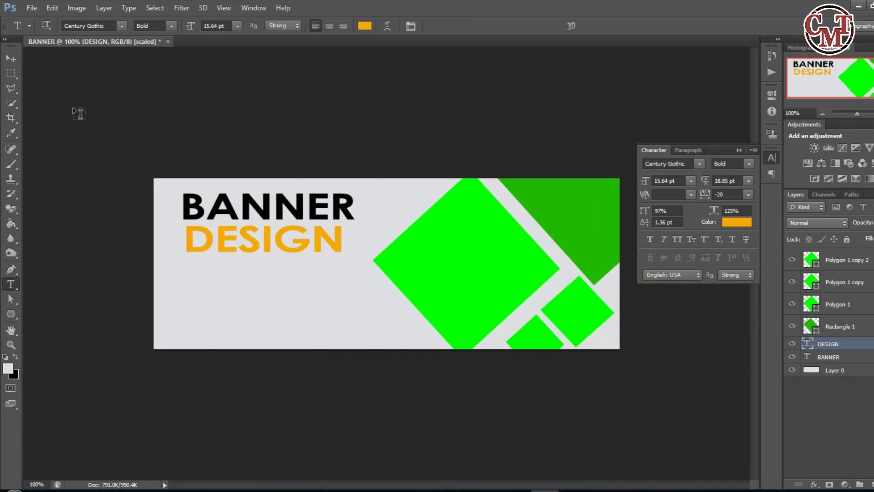
Step: Align DESIGN with BANNER's left edge and set its tracking to 40 so both words span the same width
left_click(11, 58)
left_click_drag(252, 249, 248, 250)
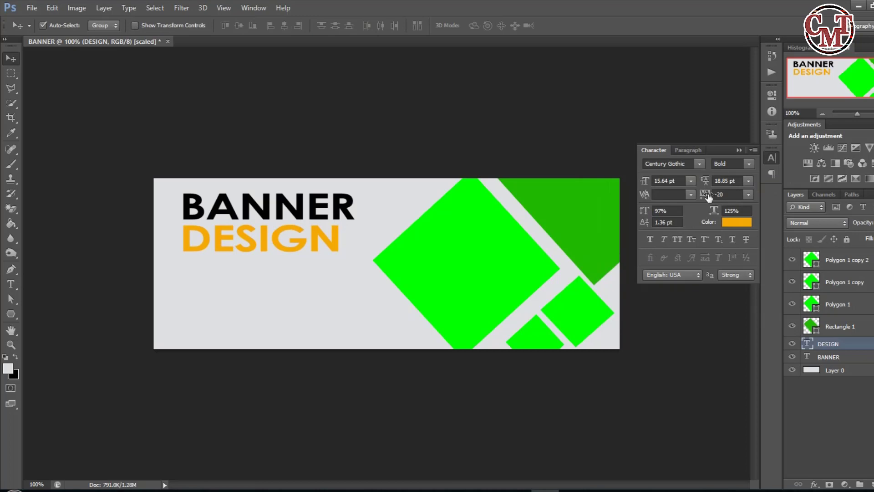
left_click_drag(707, 196, 710, 197)
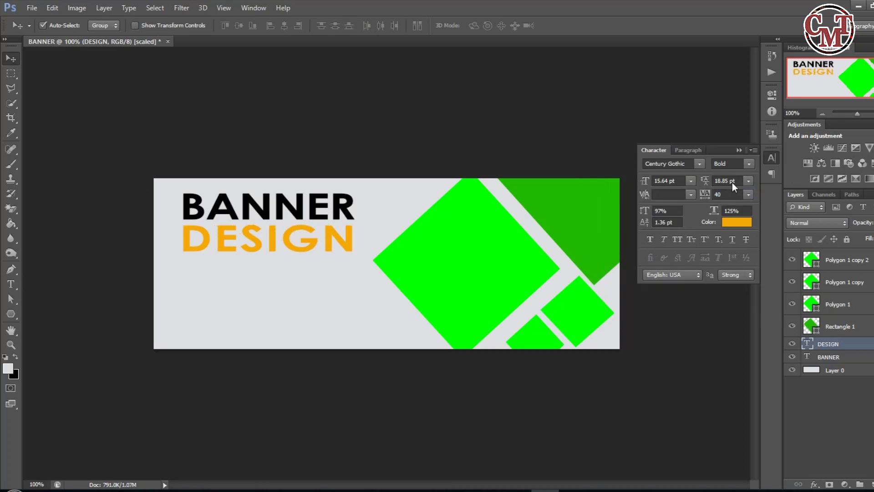
left_click(737, 151)
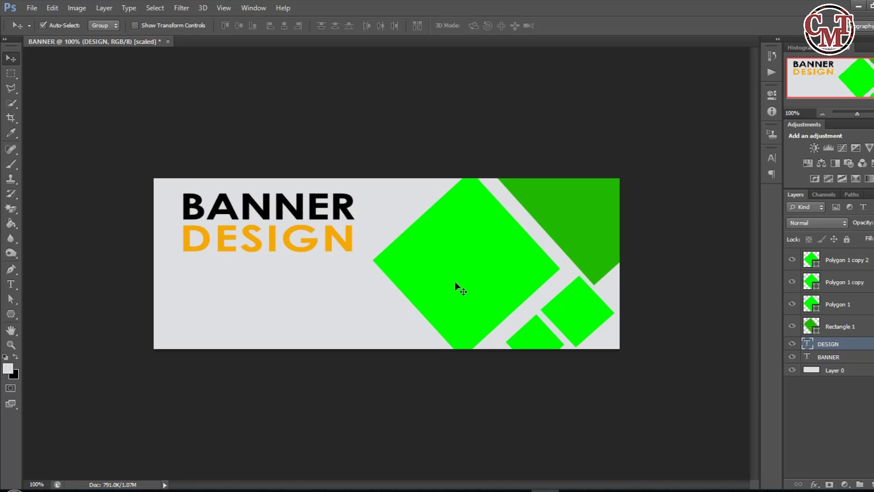
Step: Select the large diamond's layer Polygon 1 and open the building photo 097 from the zack folder
left_click(470, 273)
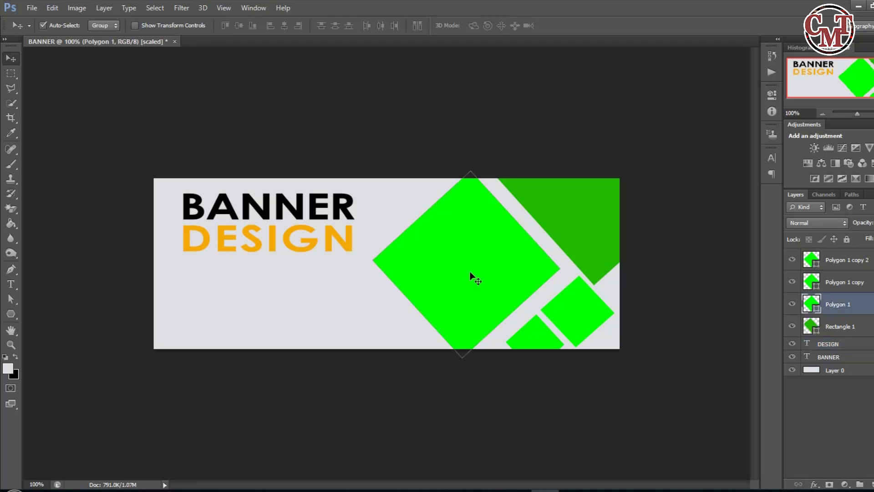
left_click(31, 7)
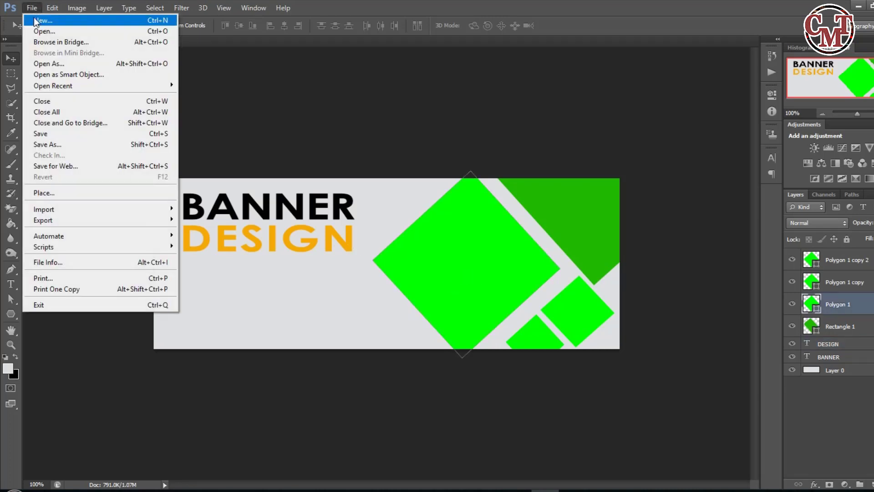
left_click(39, 31)
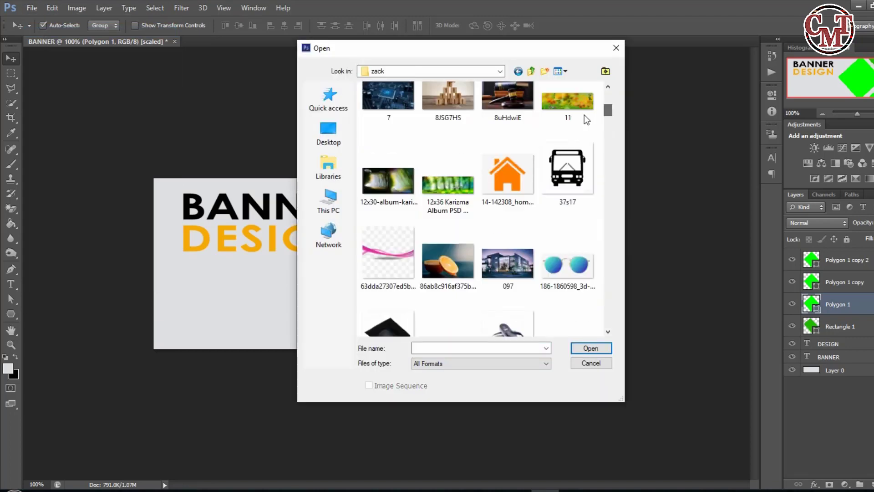
left_click(517, 252)
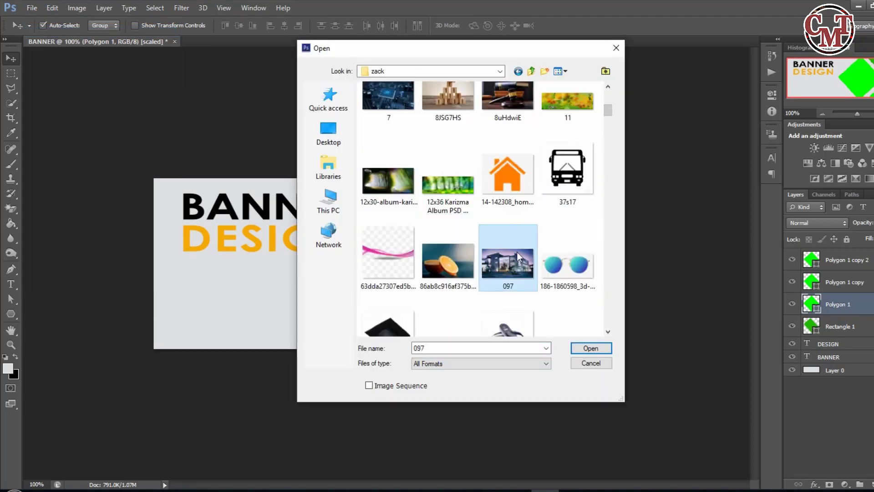
left_click(585, 353)
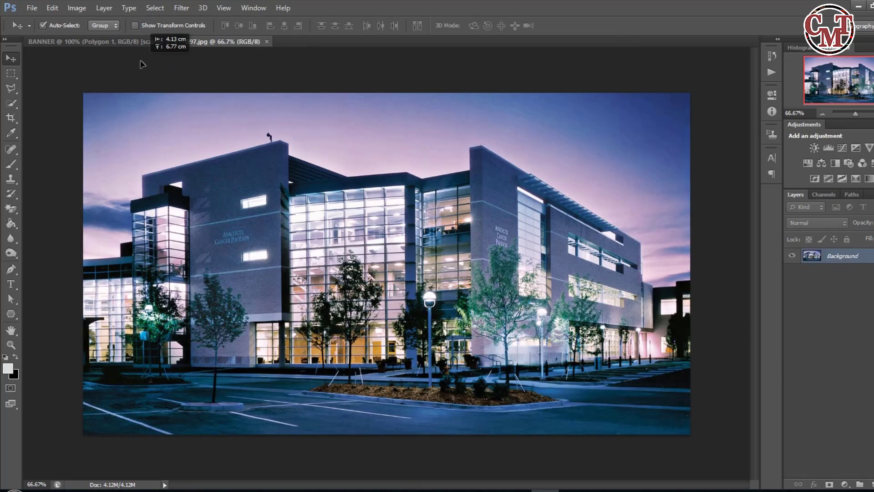
Step: Copy the building photo into the BANNER document as a layer directly above Polygon 1
left_click(132, 41)
left_click_drag(336, 222, 351, 212)
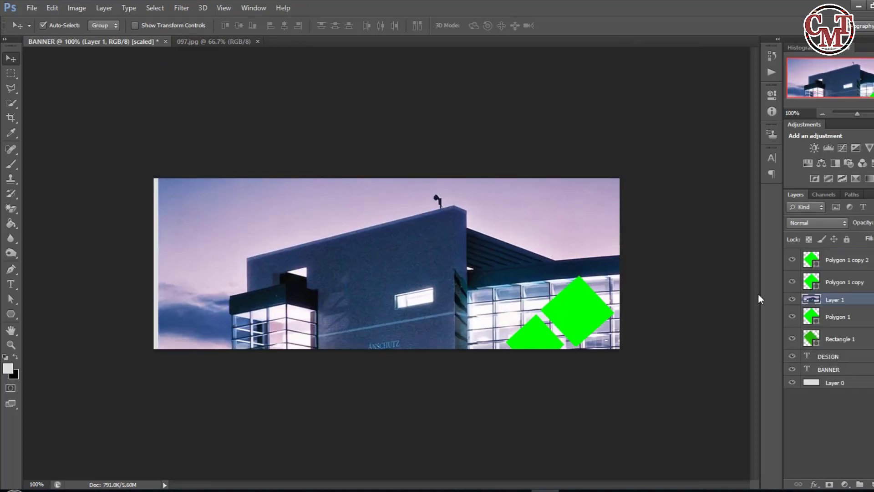
mouse_move(812, 299)
left_mouse_down()
mouse_move(807, 276)
mouse_move(809, 302)
left_mouse_up()
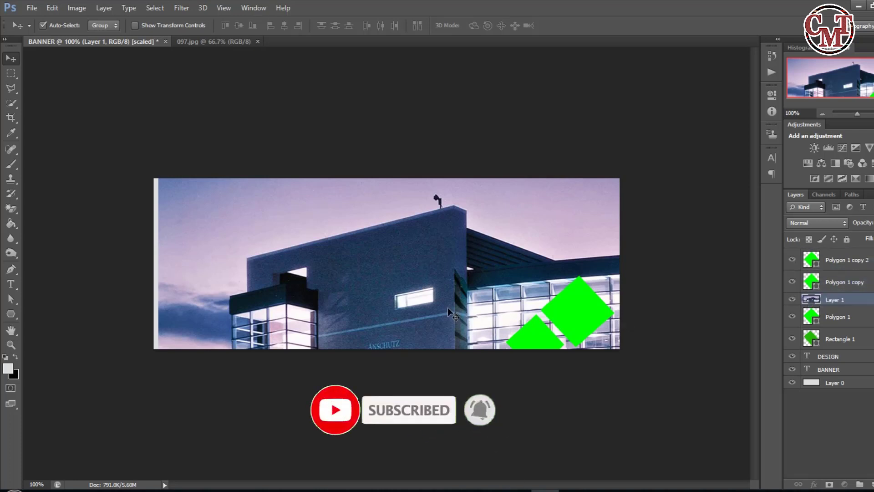
Step: Scale the building photo to about 28% width and 34.5% height and place it so it covers the large diamond
key("ctrl+t")
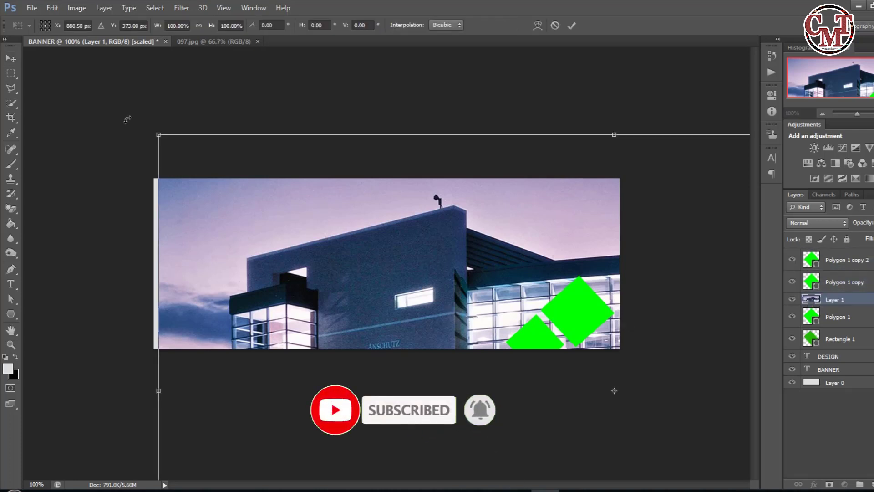
left_click_drag(157, 134, 595, 421)
left_click_drag(627, 446, 213, 132)
left_click_drag(179, 106, 461, 190)
left_click_drag(539, 267, 374, 248)
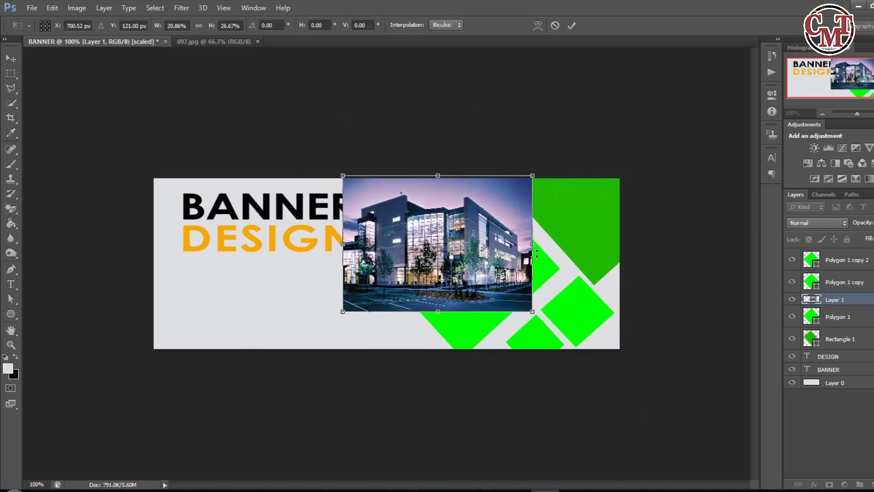
left_click_drag(532, 311, 597, 351)
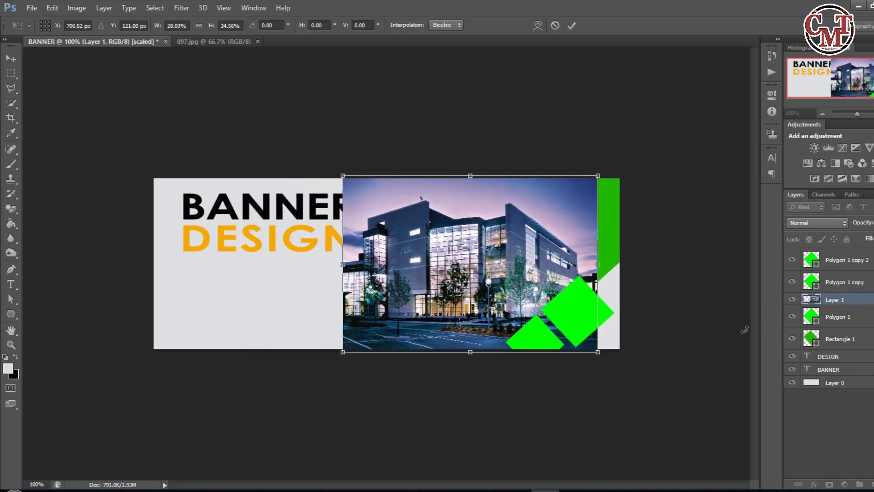
left_click(572, 26)
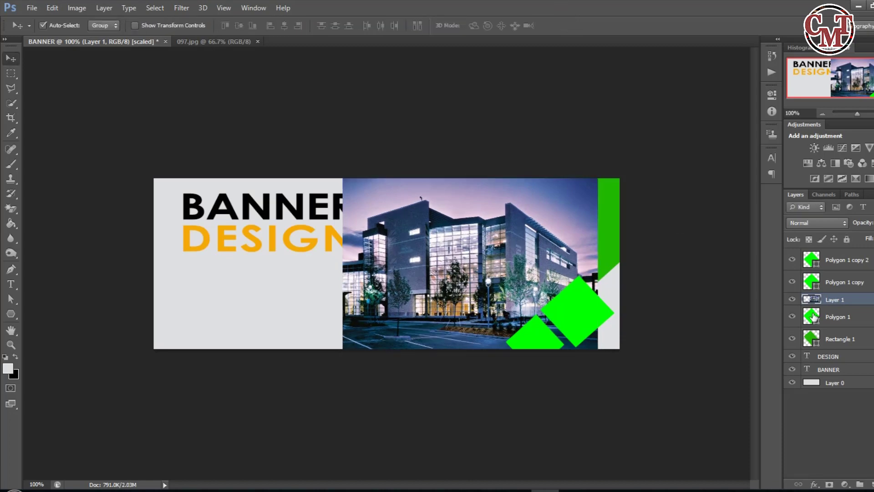
Step: Clip the building photo to the large diamond Polygon 1 with a clipping mask and adjust the photo's position inside it
left_click(838, 317)
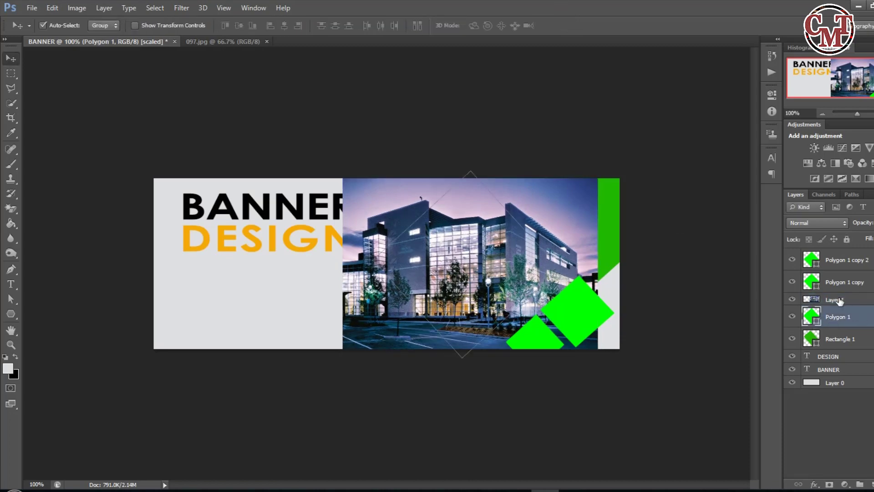
left_click(839, 300)
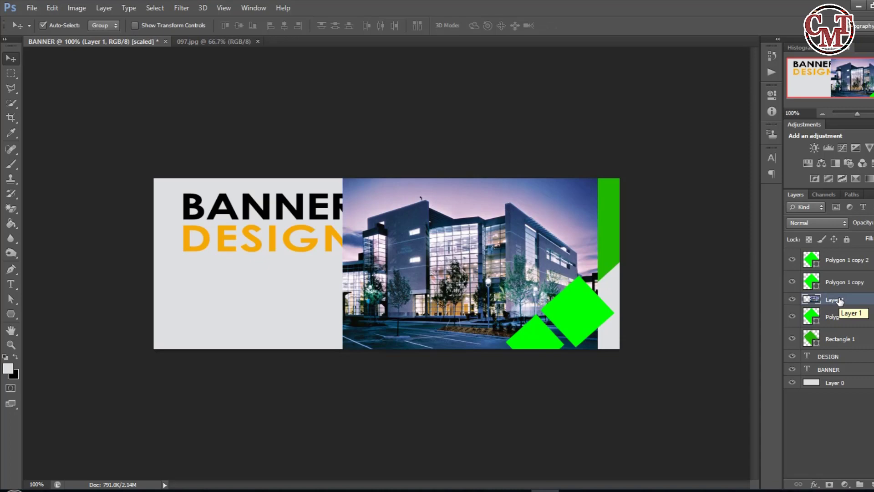
right_click(839, 300)
left_click(746, 196)
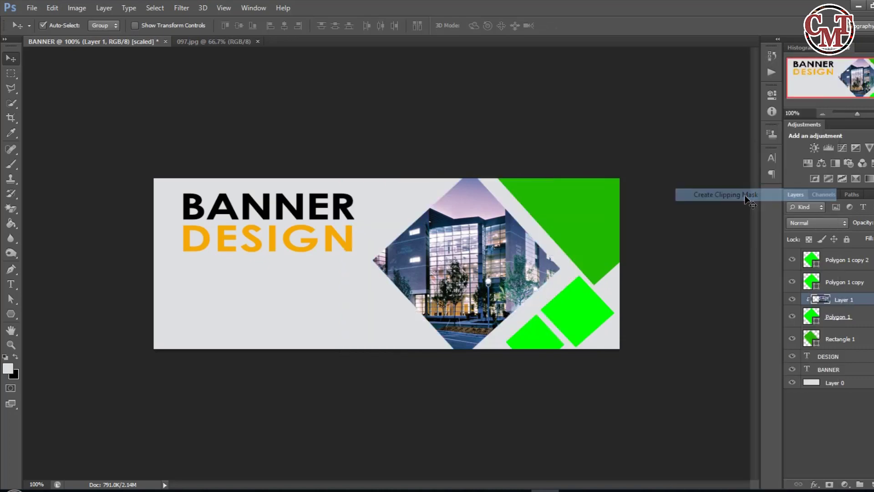
mouse_move(483, 268)
left_mouse_down()
mouse_move(496, 273)
mouse_move(497, 261)
left_mouse_up()
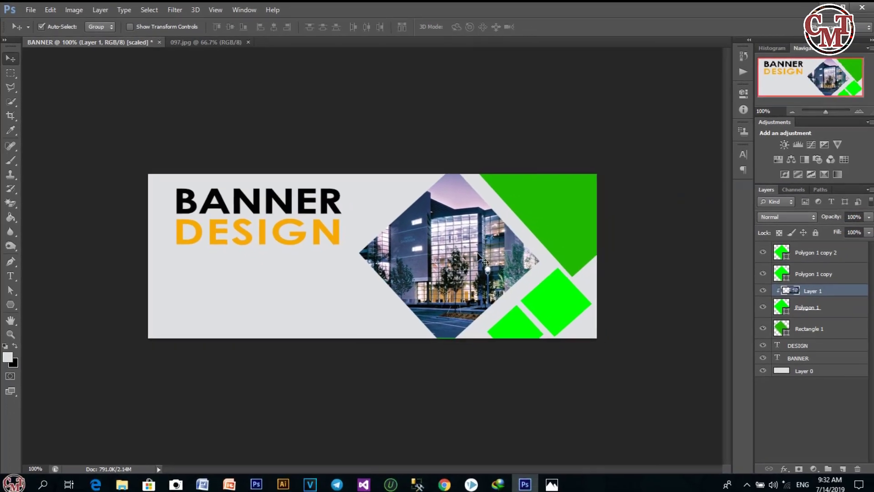
Step: Nudge the clipped building photo and add a darkening Curves adjustment above it with input 148 and output 108
left_click_drag(553, 309, 551, 307)
left_click_drag(470, 262, 465, 260)
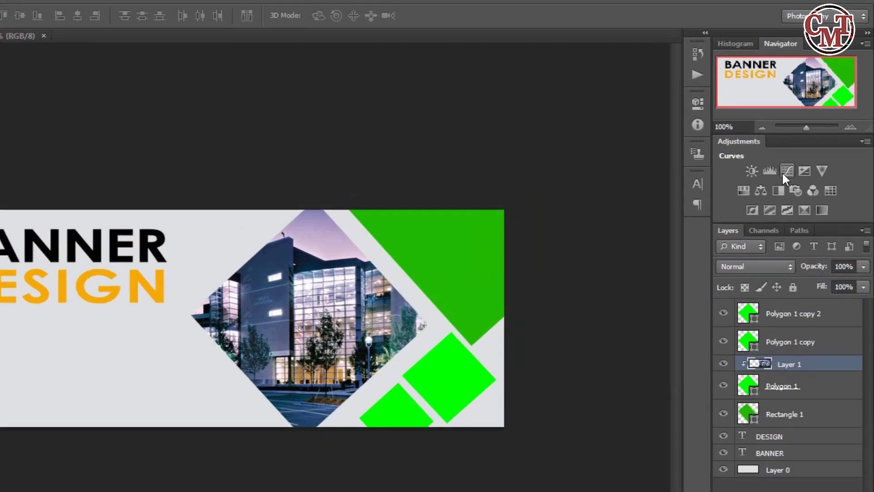
left_click(785, 171)
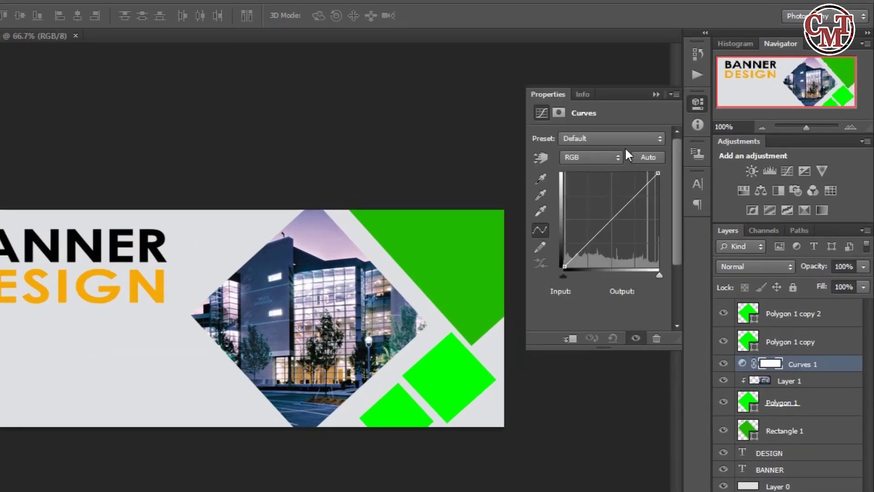
left_click_drag(621, 201, 618, 226)
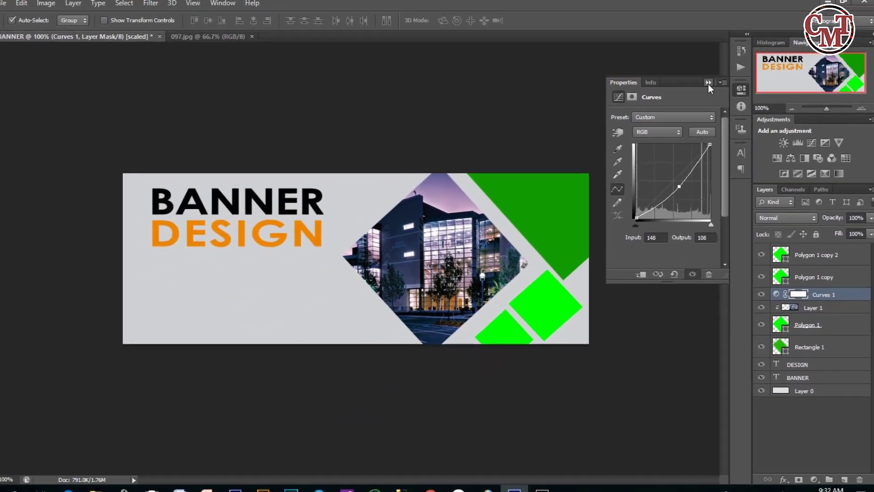
left_click(656, 94)
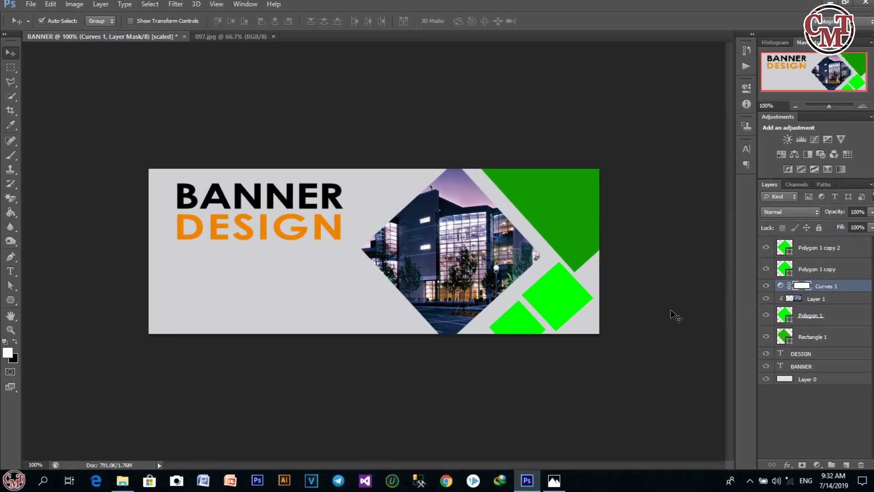
Step: Recolor the upper small green diamond, Polygon 1 copy 2, with the orange ee8302 sampled from the word DESIGN
left_click(529, 323)
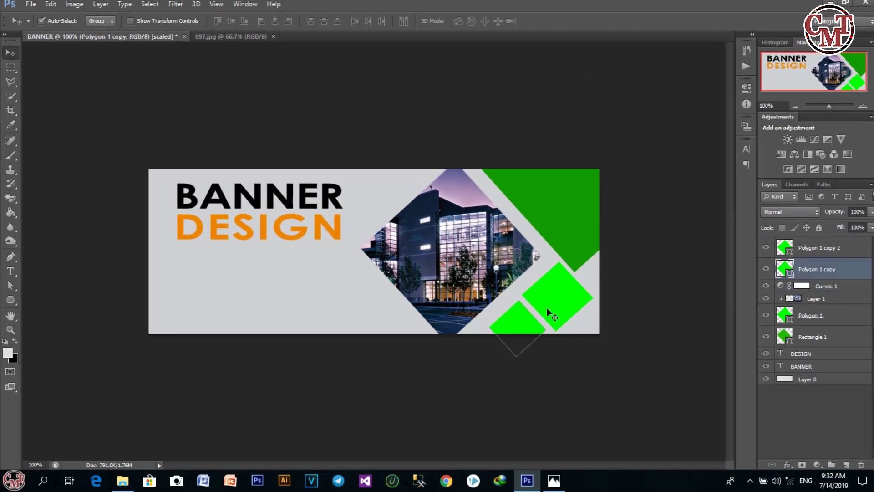
left_click(559, 303)
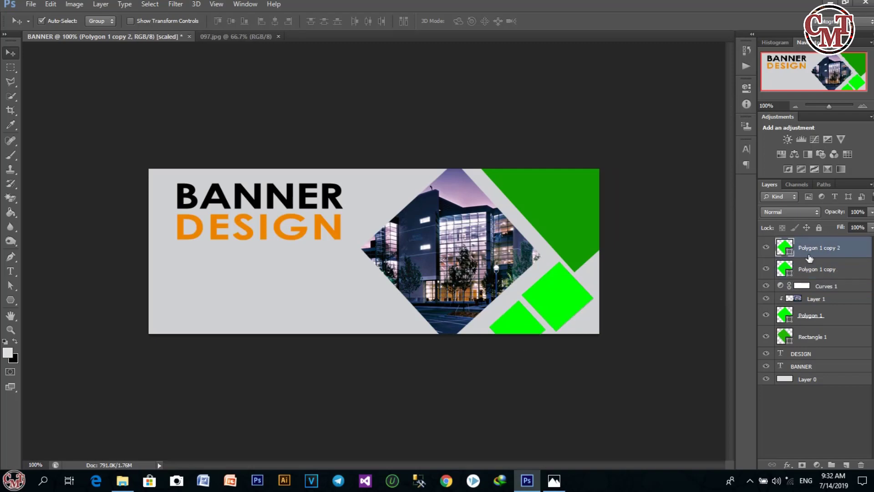
double_click(784, 248)
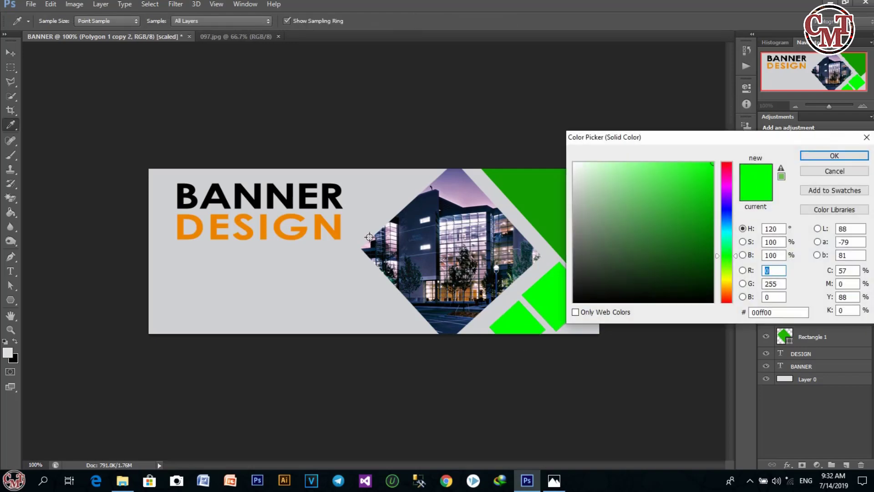
left_click(338, 231)
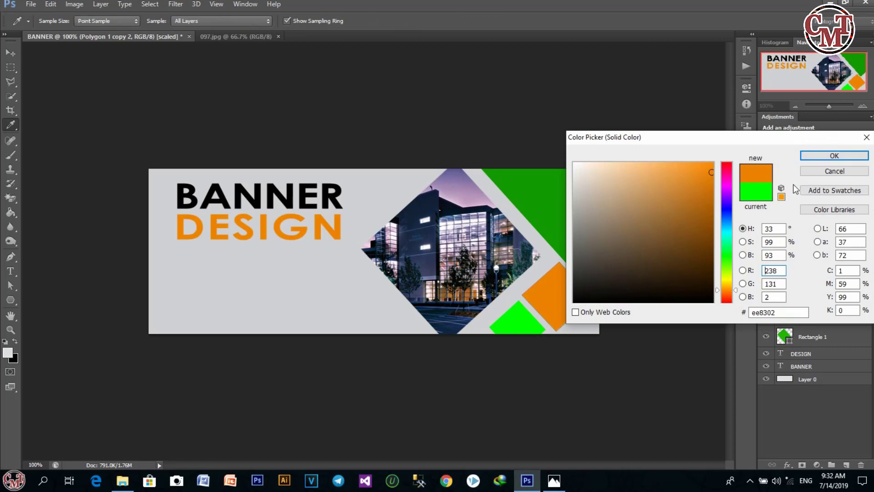
left_click(819, 163)
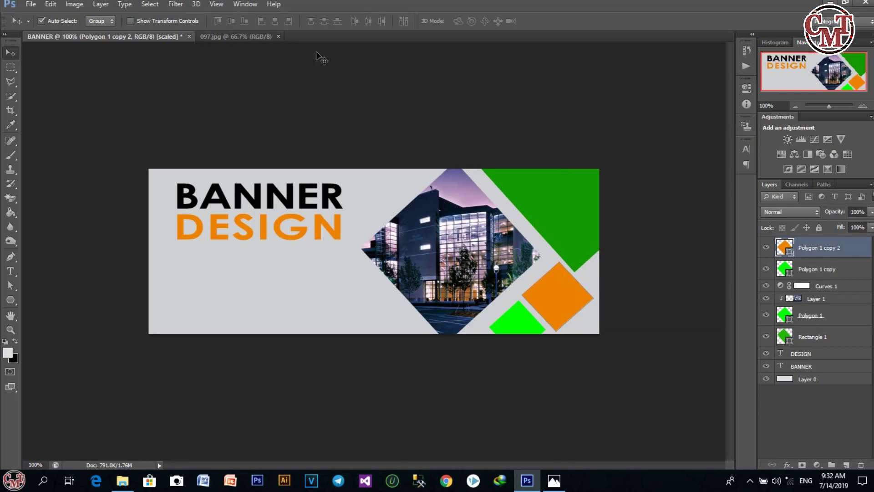
Step: Open the banknote photo 3bKMink from the zack folder and copy it into the BANNER document directly above Rectangle 1
key("ctrl+o")
left_click(548, 194)
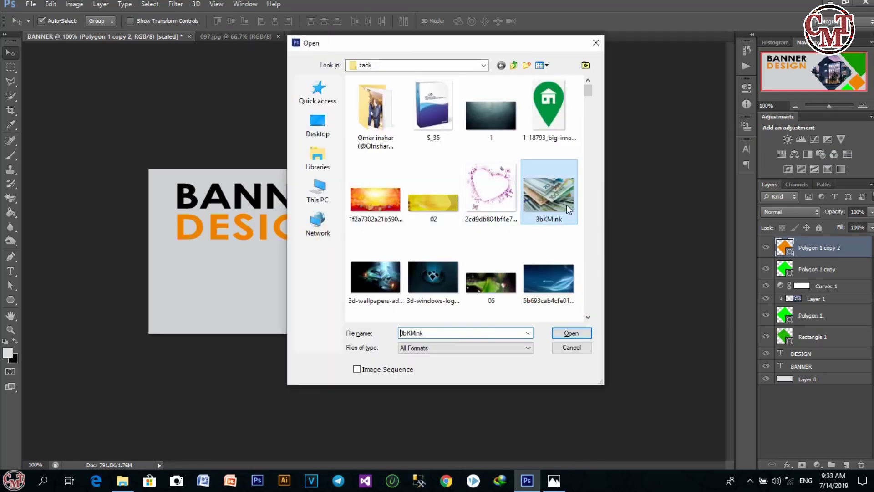
left_click(569, 333)
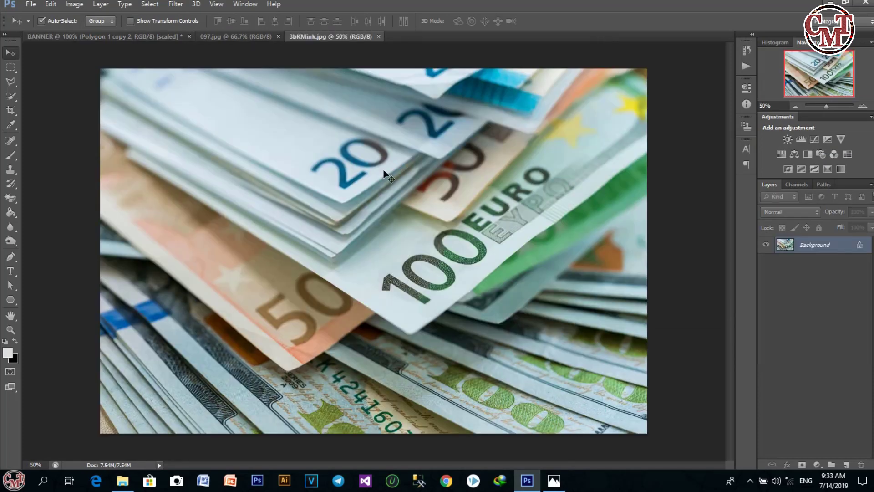
left_click_drag(177, 112, 498, 250)
Step: Scale the banknote photo to about 17.7% width and 20.2% height and place it over the dark green corner shape
key("ctrl+t")
left_click_drag(91, 96, 140, 177)
left_click_drag(95, 72, 573, 368)
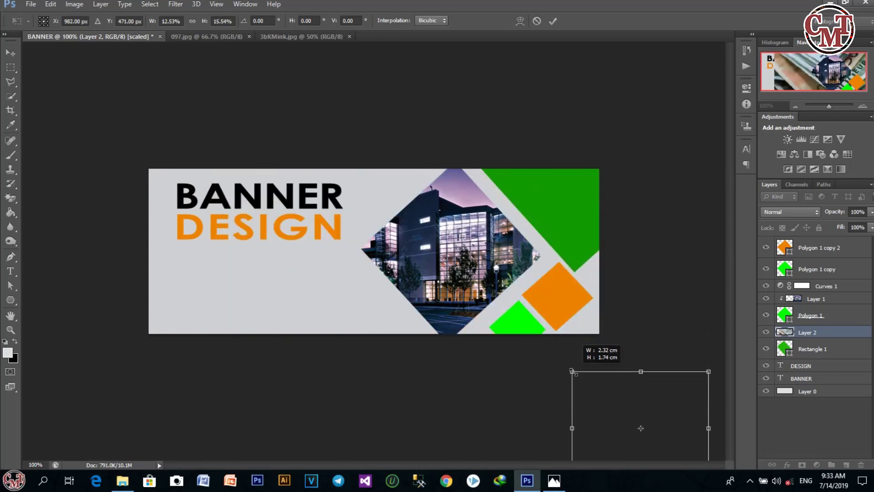
left_click_drag(605, 423, 535, 201)
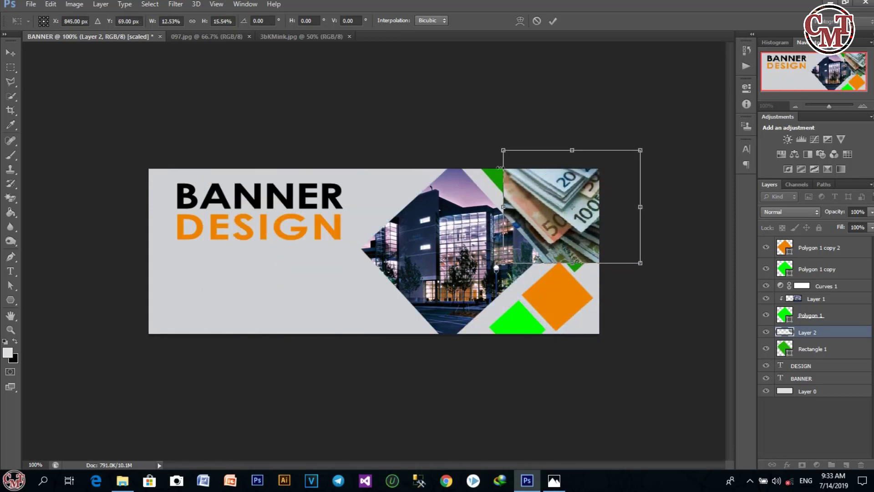
left_click_drag(506, 151, 463, 127)
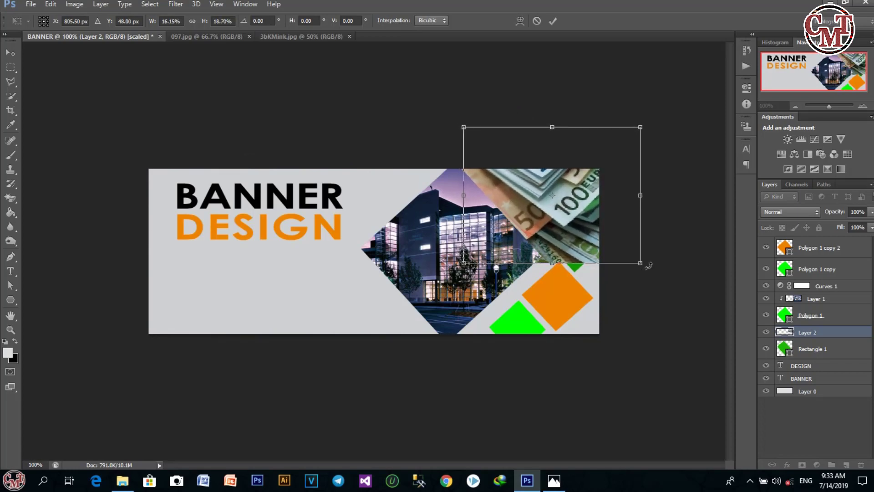
left_click_drag(640, 262, 657, 274)
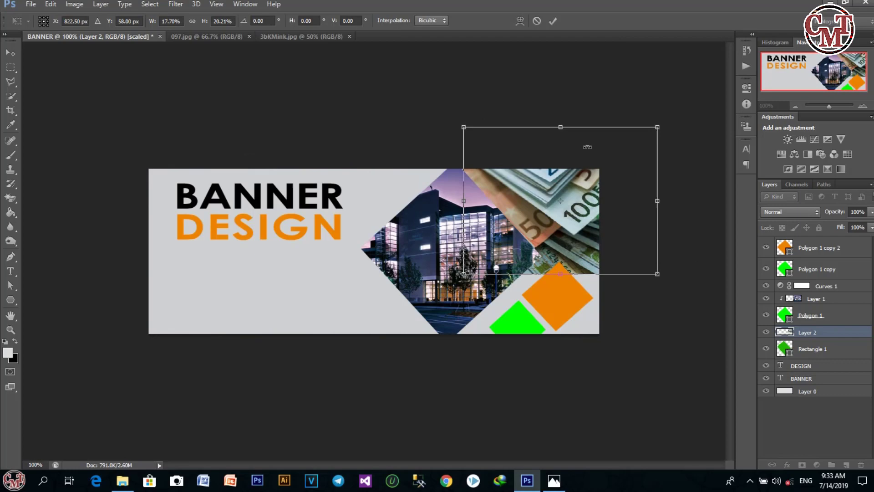
left_click(553, 21)
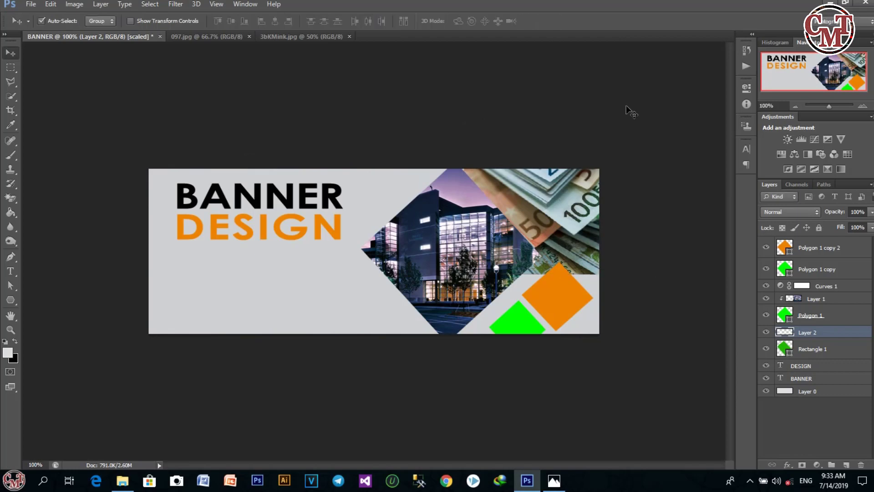
Step: Clip the banknote photo to the dark green shape Rectangle 1 with a clipping mask and shift the photo slightly inside it
right_click(819, 335)
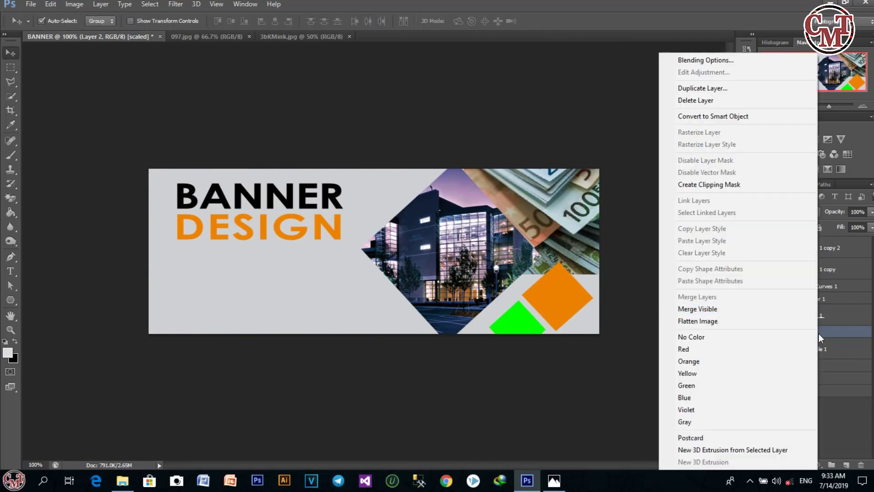
left_click(707, 188)
left_click_drag(575, 204, 568, 219)
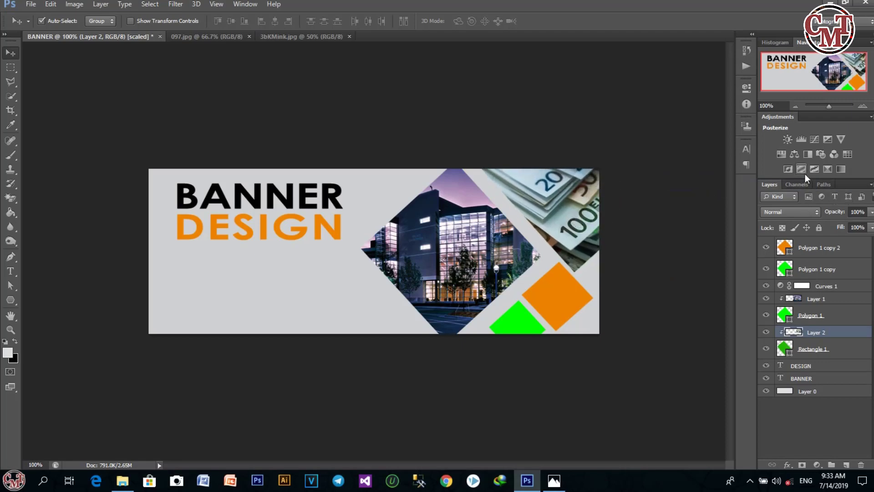
Step: Add a darkening Curves adjustment above the banknote photo with input 146 and output 104
left_click(814, 141)
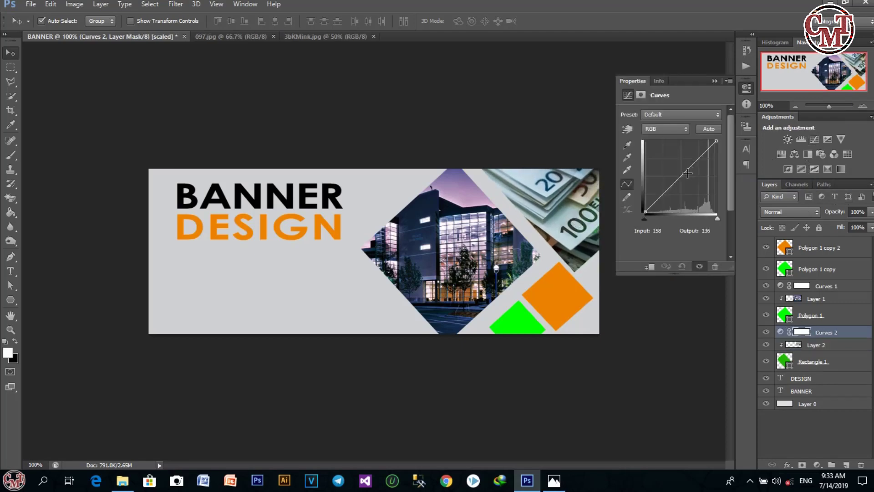
left_click_drag(683, 175, 686, 182)
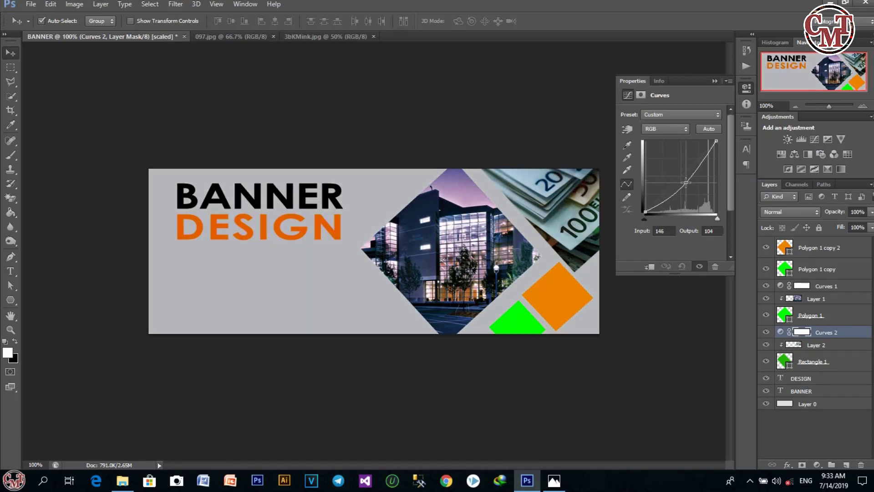
left_click(714, 81)
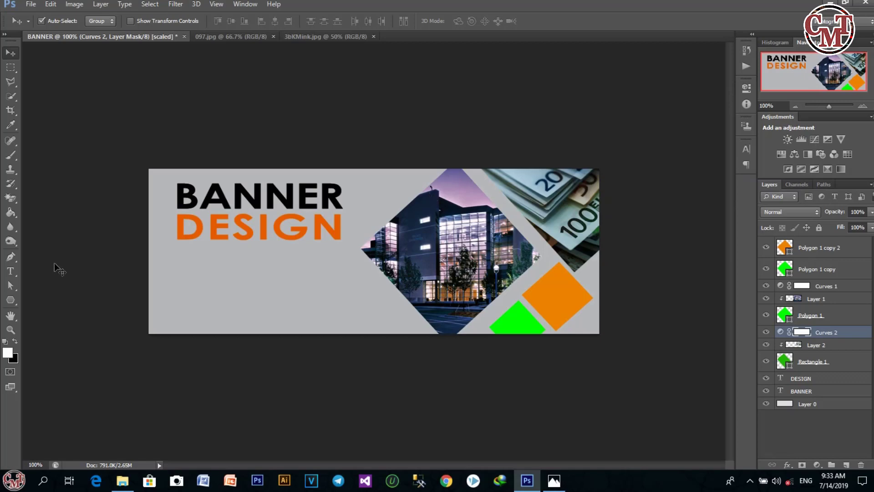
Step: Add a horizontal paragraph text box below DESIGN reading "Inportant Notice: only you can download if you are subscribed CAAARIF MEDIA TECH"
left_click(9, 273)
right_click(9, 274)
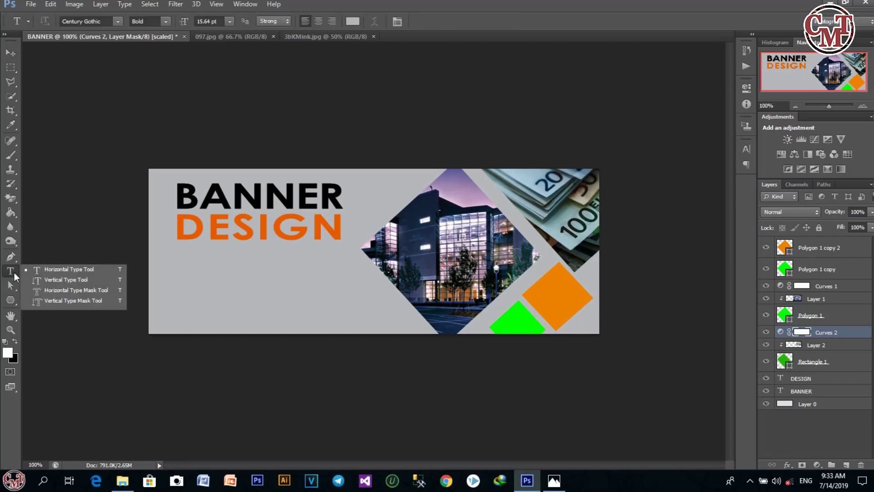
left_click(62, 270)
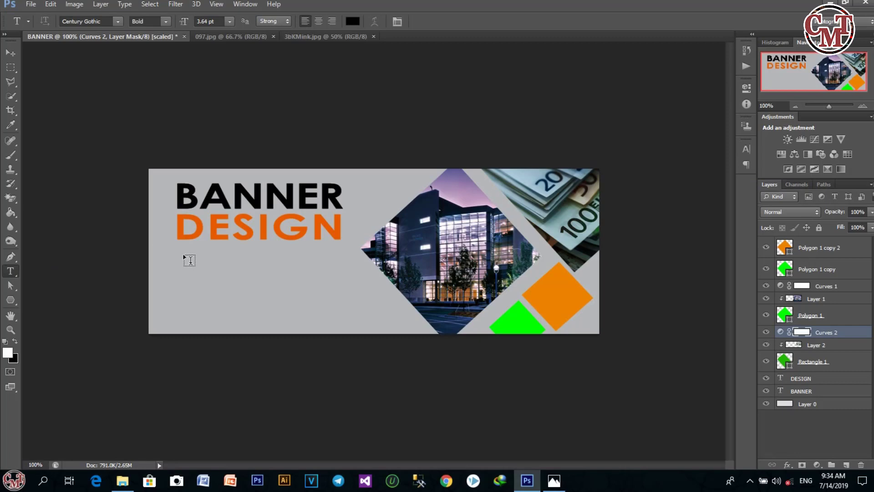
left_click_drag(182, 251, 340, 299)
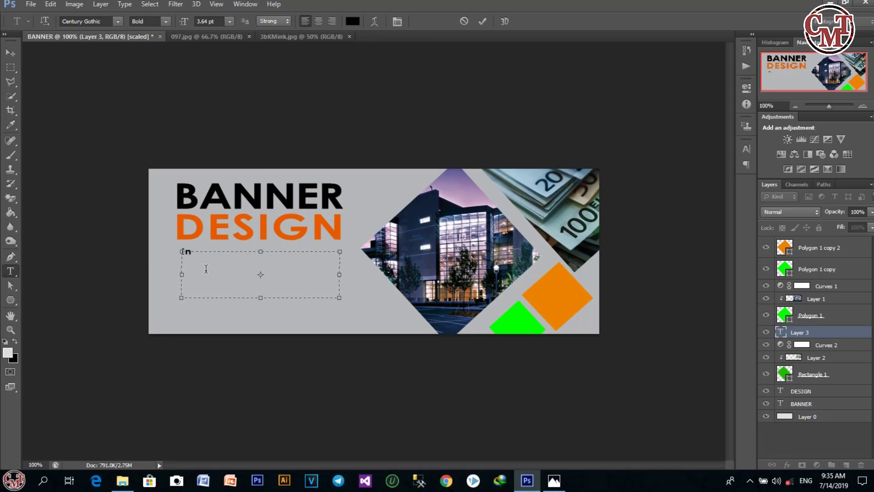
type("nportan")
type("t N")
type("otice")
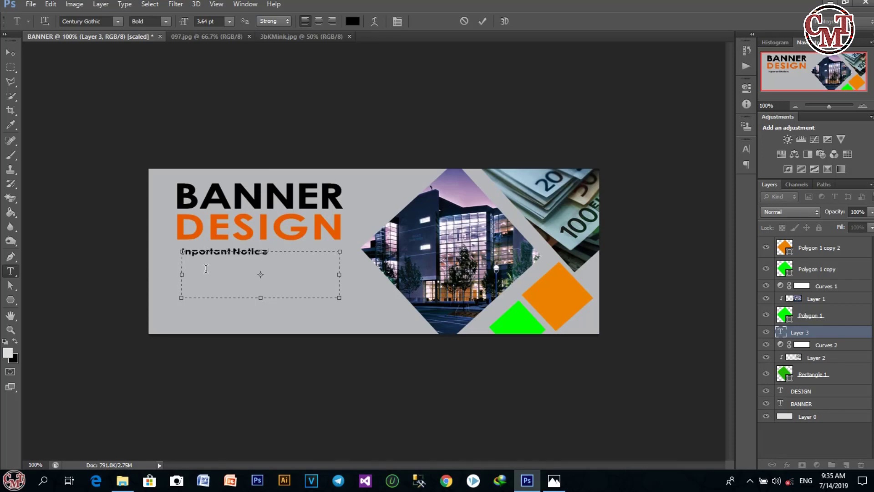
type(": only you can")
Step: Set the whole notice paragraph's leading to 4.85 pt and center-align its text
key("ctrl+a")
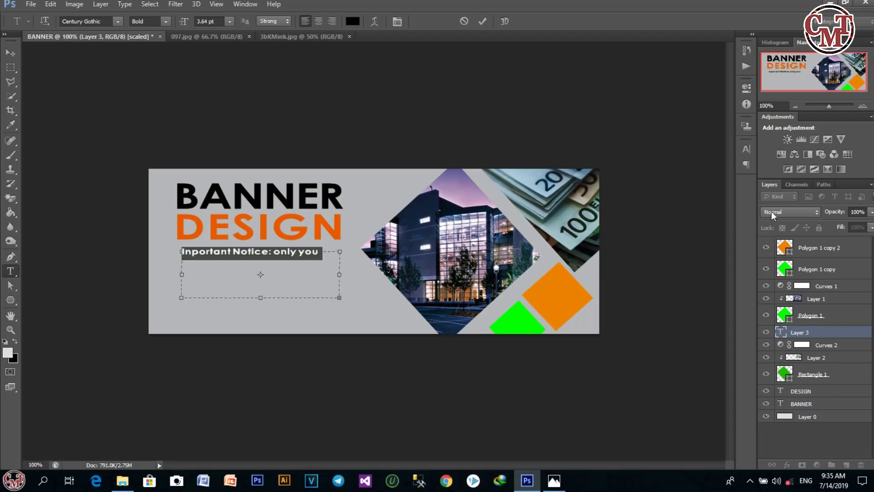
left_click(747, 150)
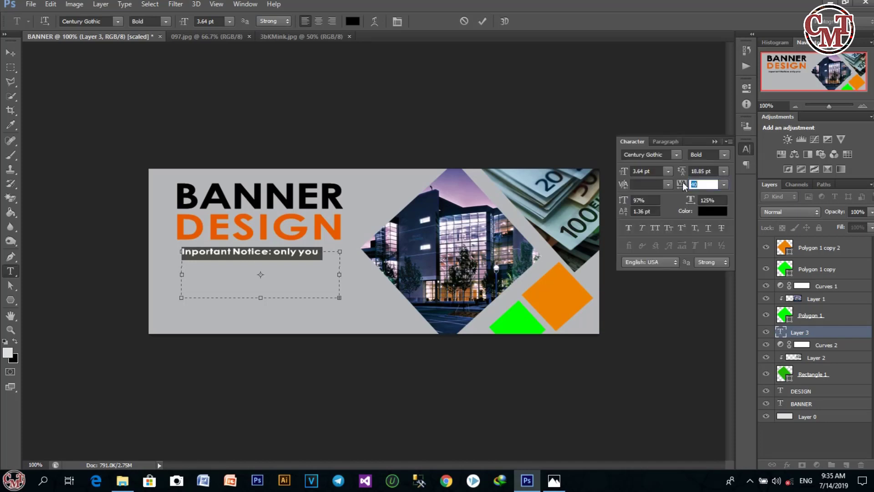
left_click_drag(681, 172, 674, 173)
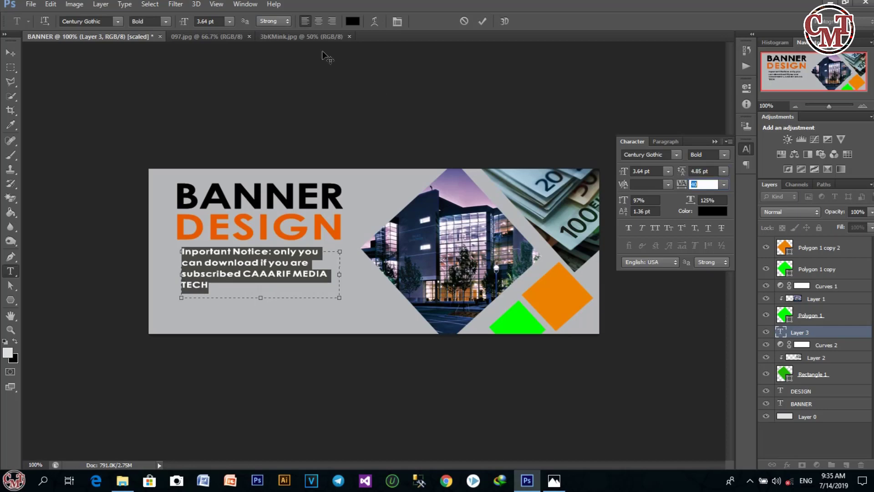
left_click(319, 21)
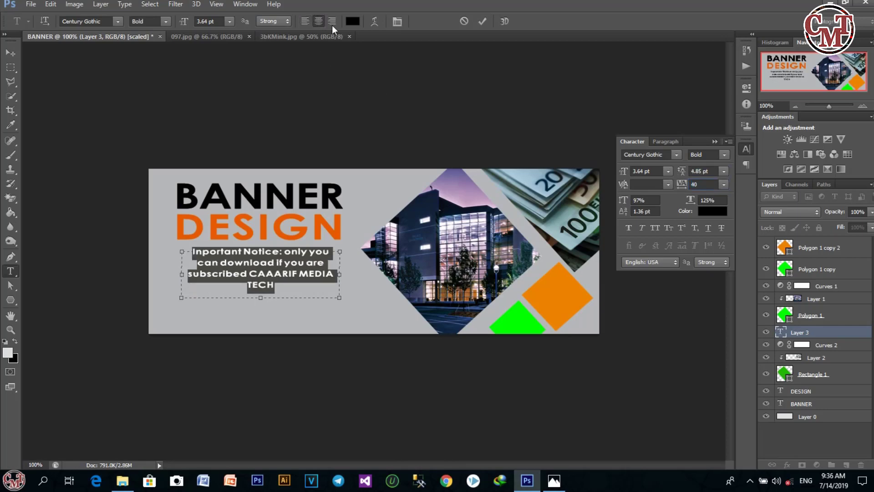
left_click(481, 23)
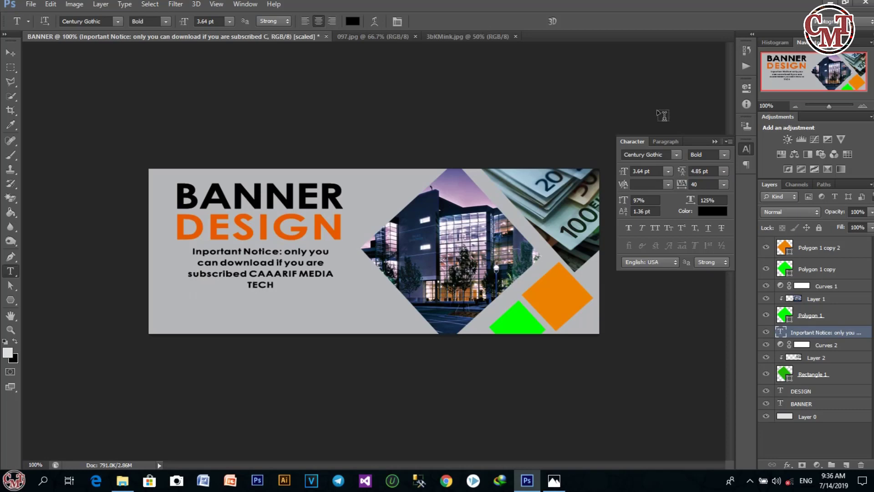
left_click(715, 142)
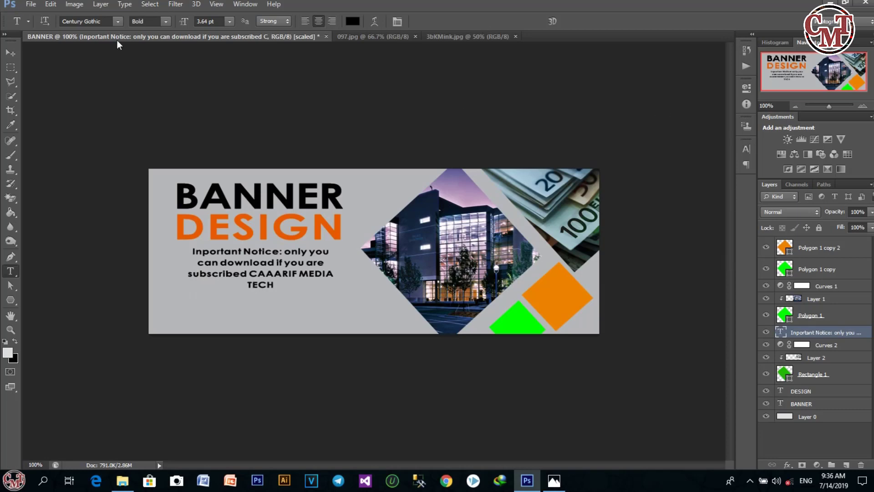
Step: Copy the youtube_64px icon into the BANNER document and place it below the notice text, near the banner's lower-left corner
left_click(10, 53)
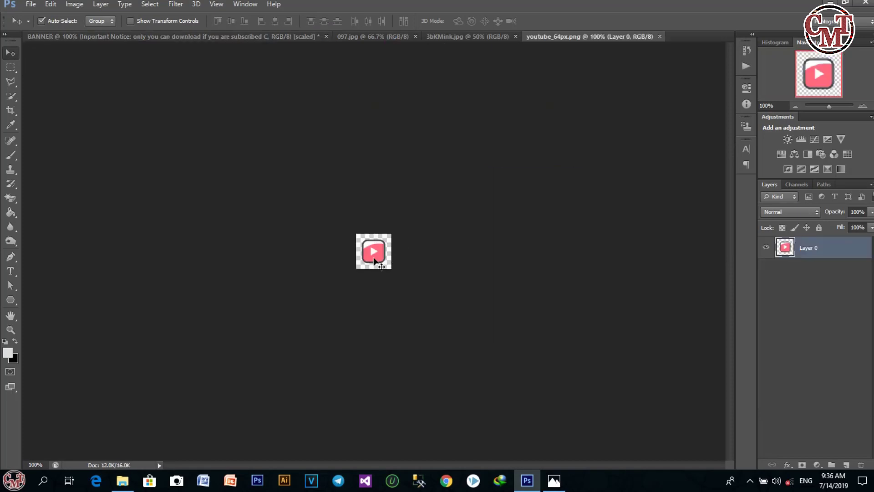
left_click_drag(374, 261, 190, 313)
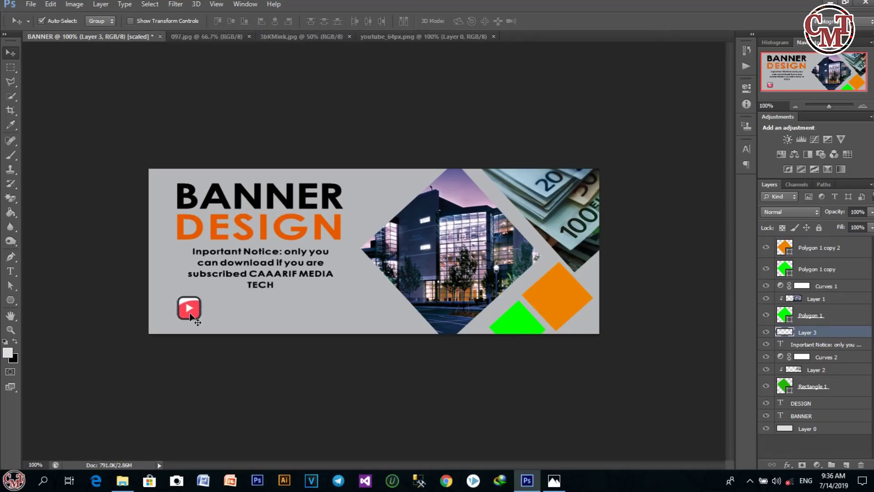
Step: Open the 13962 JPG from the social networking icons folder inside Downloads' Compressed folder
key("ctrl+o")
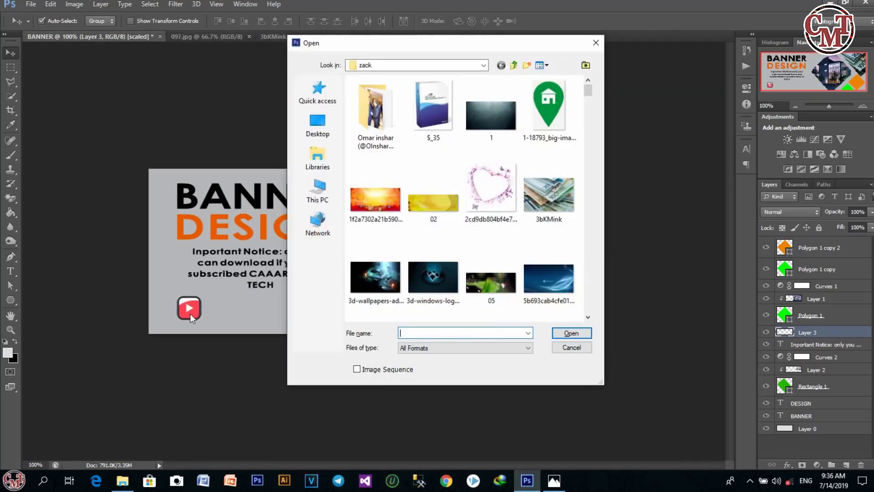
left_click(320, 161)
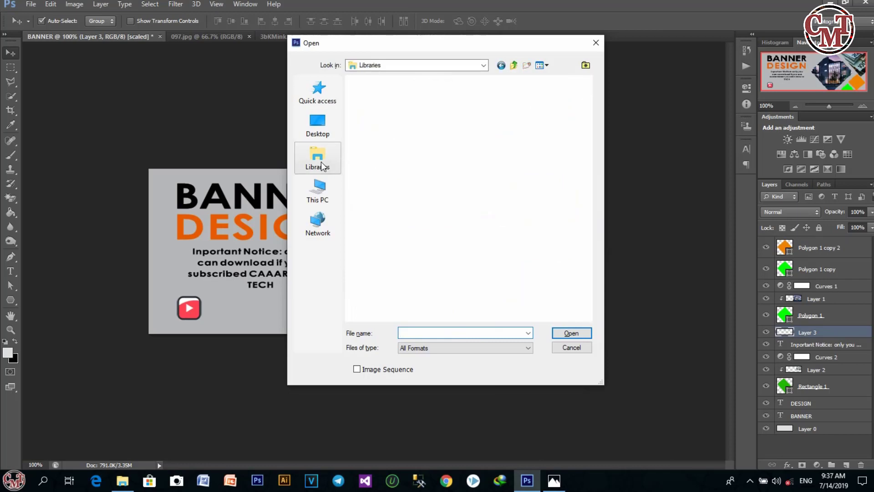
left_click(318, 191)
double_click(394, 194)
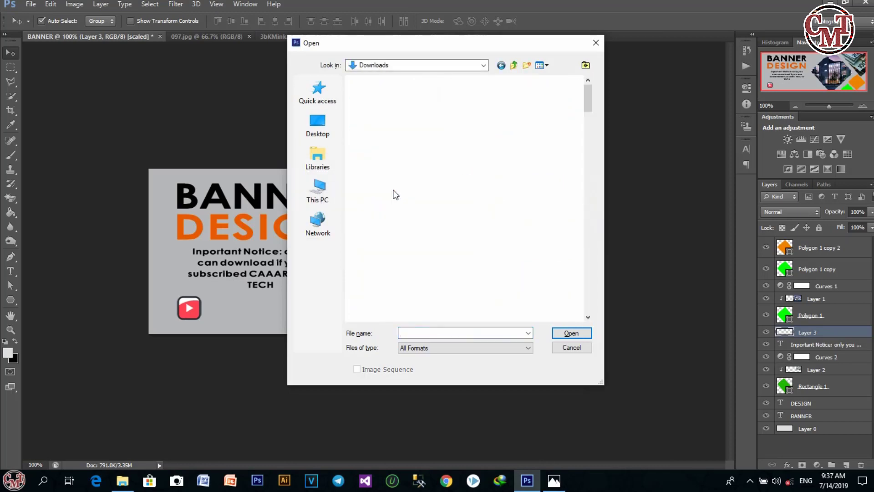
double_click(388, 133)
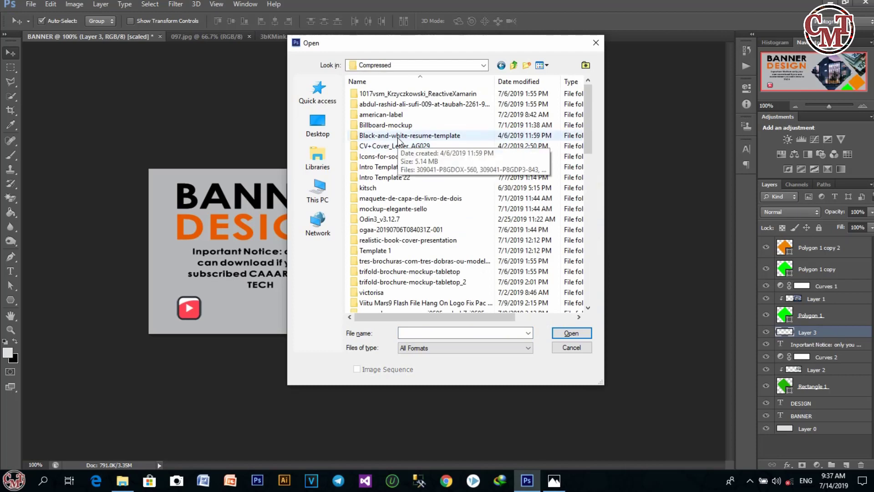
double_click(401, 157)
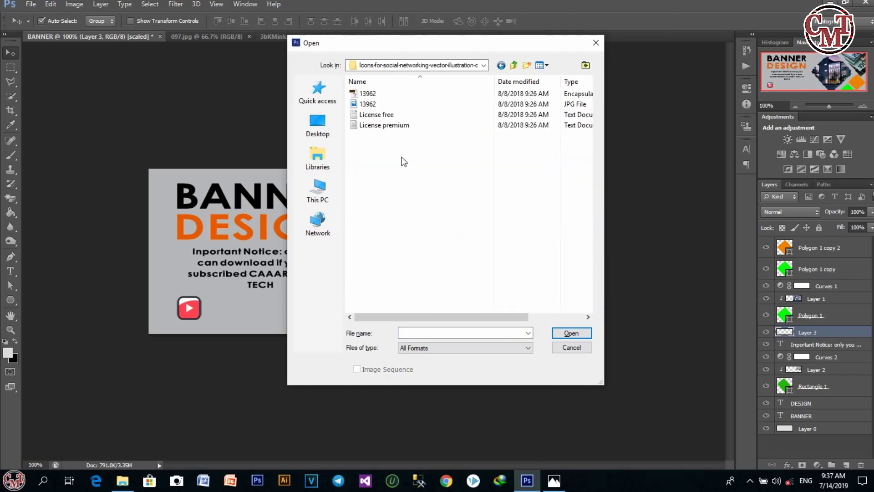
double_click(371, 106)
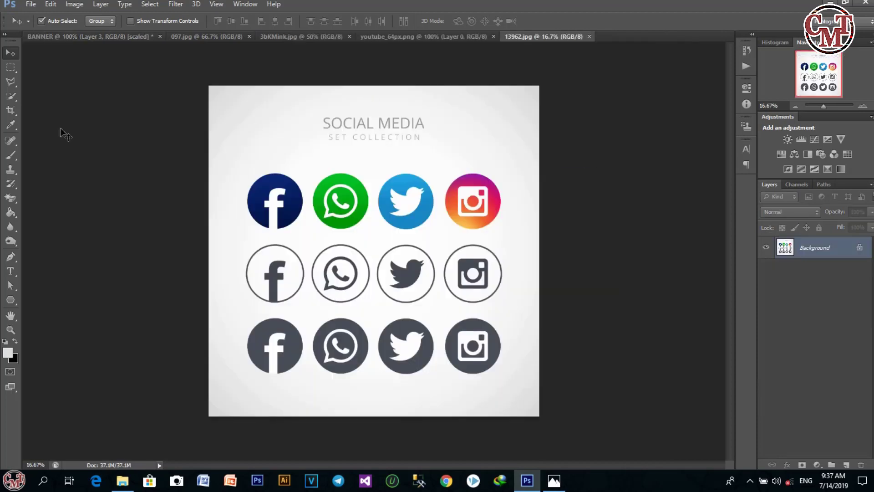
Step: Erase the light background of the social media icon sheet with the Magic Eraser at tolerance 32
left_click(11, 198)
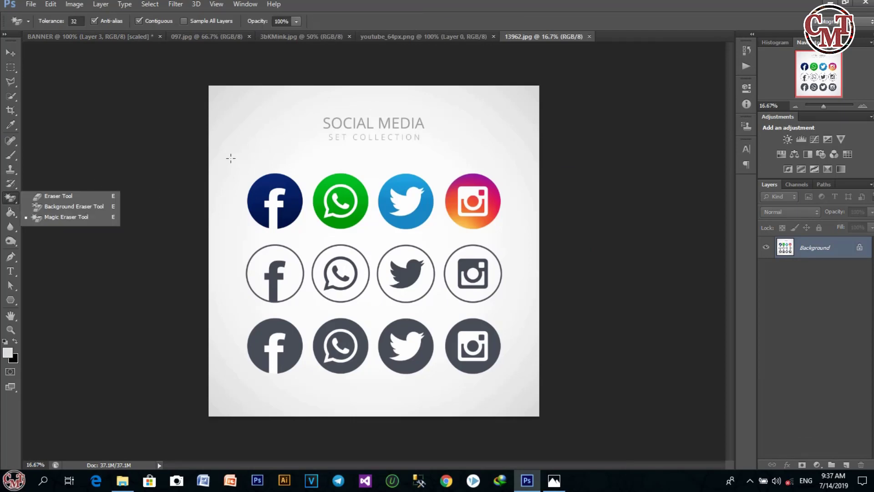
left_click(293, 127)
left_click(261, 148)
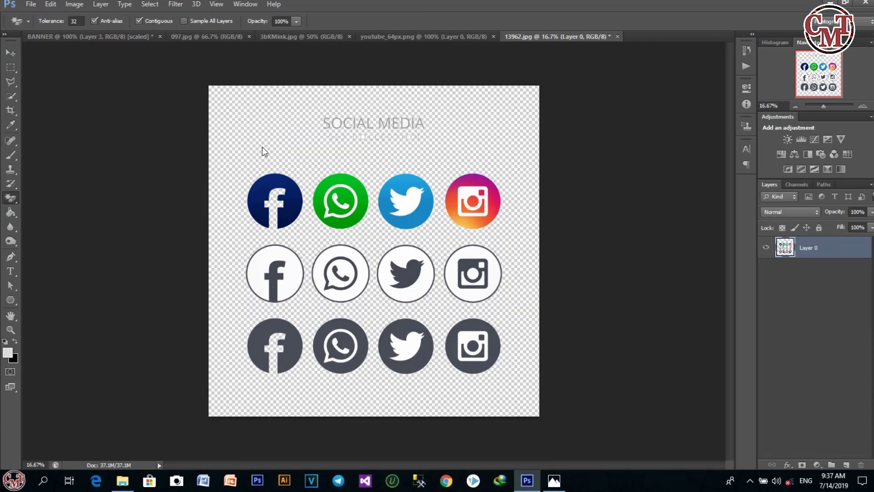
Step: Select the dark grey filled Twitter icon with a rectangular marquee and move it into the BANNER document
left_click(10, 53)
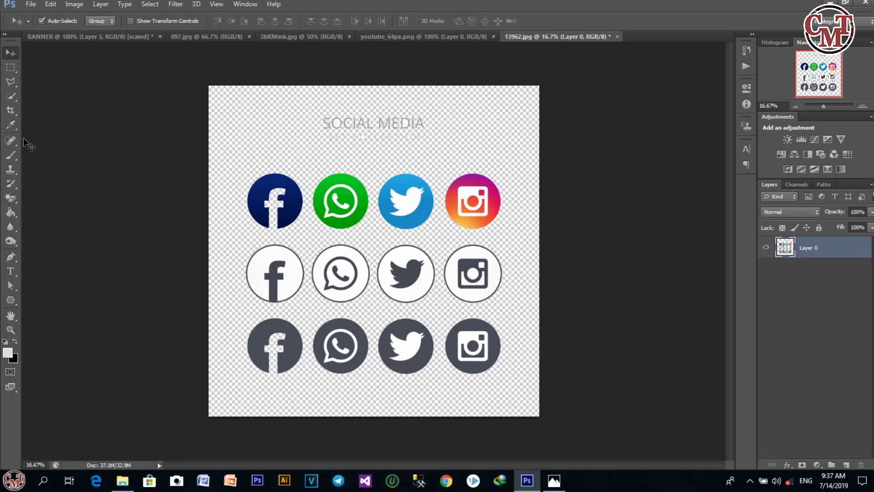
left_click(15, 68)
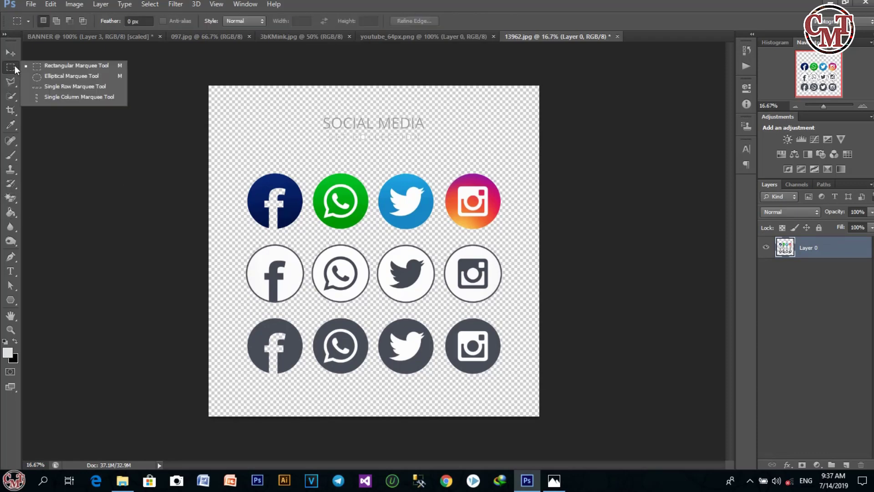
left_click_drag(211, 315, 215, 323)
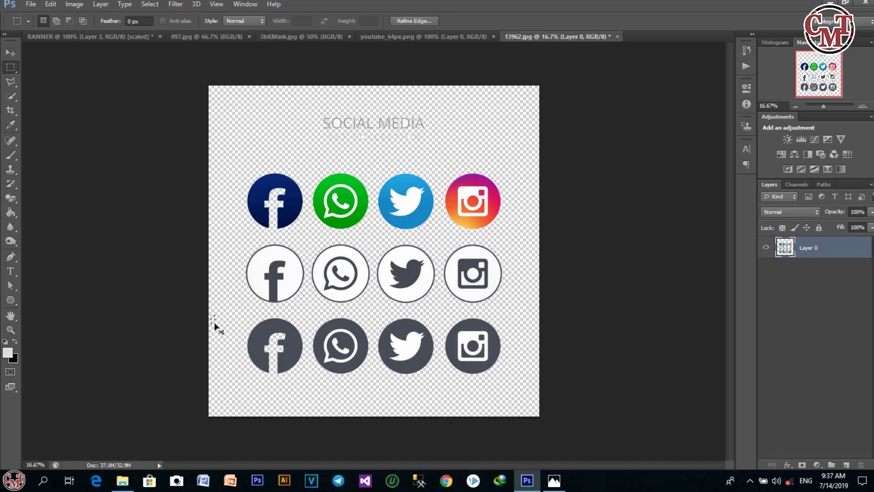
left_click(215, 325)
left_click_drag(369, 312, 441, 378)
left_click(10, 52)
left_click_drag(410, 355, 372, 314)
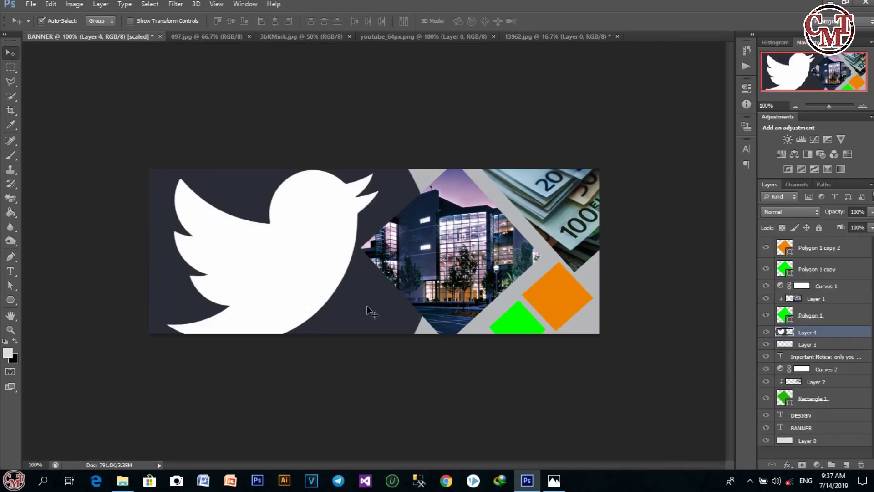
Step: Scale the Twitter icon to 5.70% width and 6.13% height and place it below the notice text, across from the YouTube icon
key("ctrl+t")
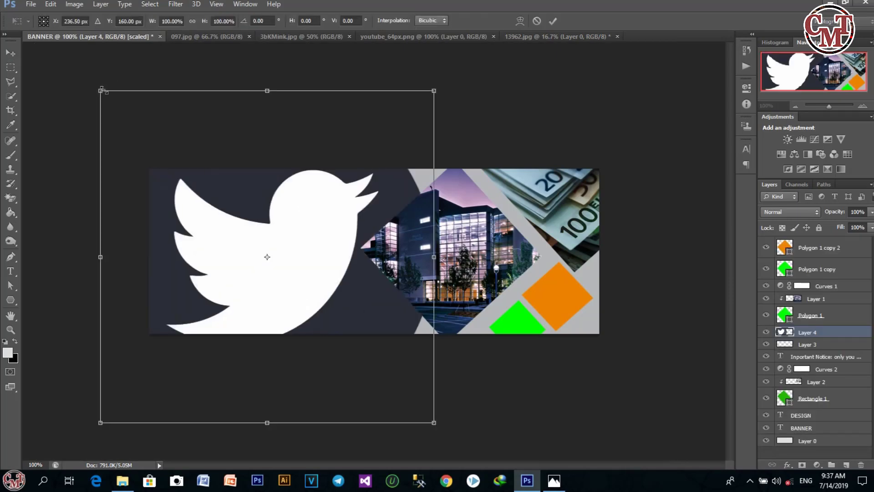
left_click_drag(101, 90, 265, 321)
left_click_drag(275, 311, 317, 315)
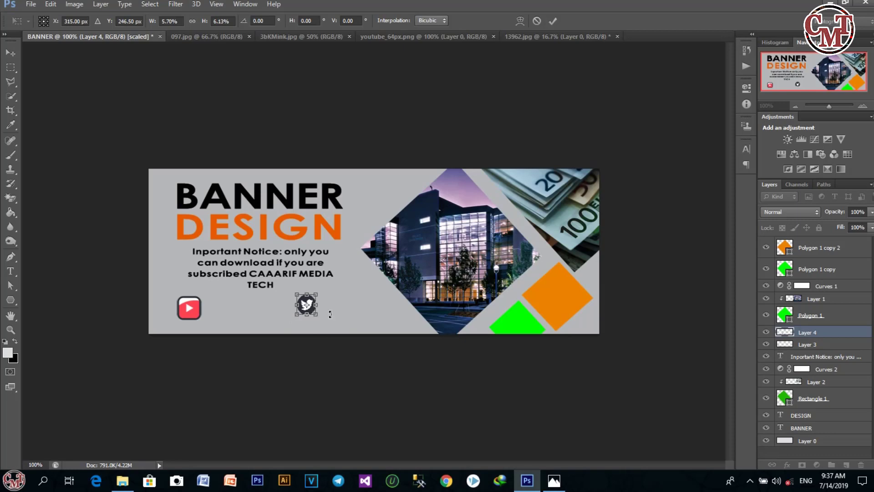
left_click(554, 21)
left_click_drag(306, 308, 306, 313)
Step: Scale the YouTube icon to 84.00% width and 88.64% height and level the Twitter icon with it
left_click(188, 314)
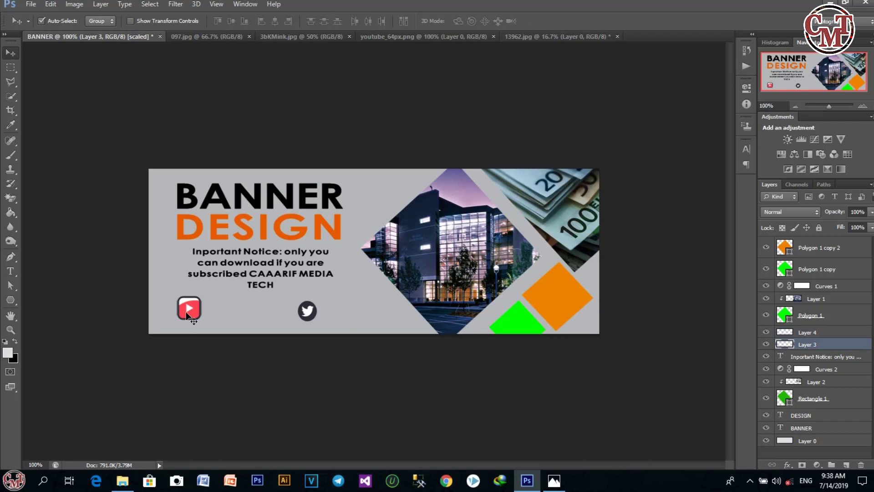
key("ctrl+t")
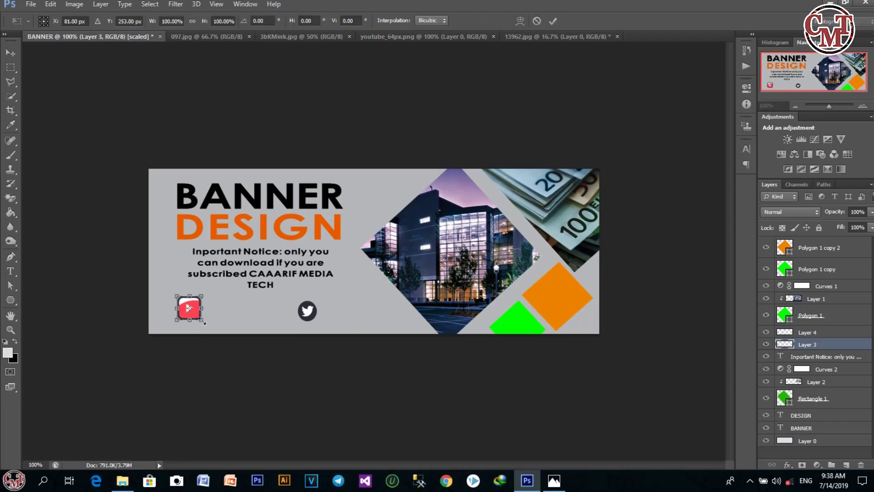
left_click_drag(201, 321, 198, 318)
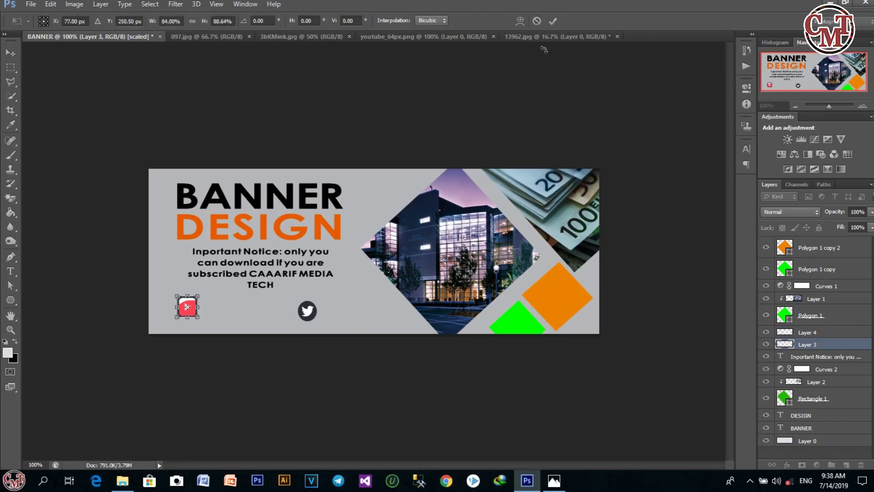
left_click(551, 24)
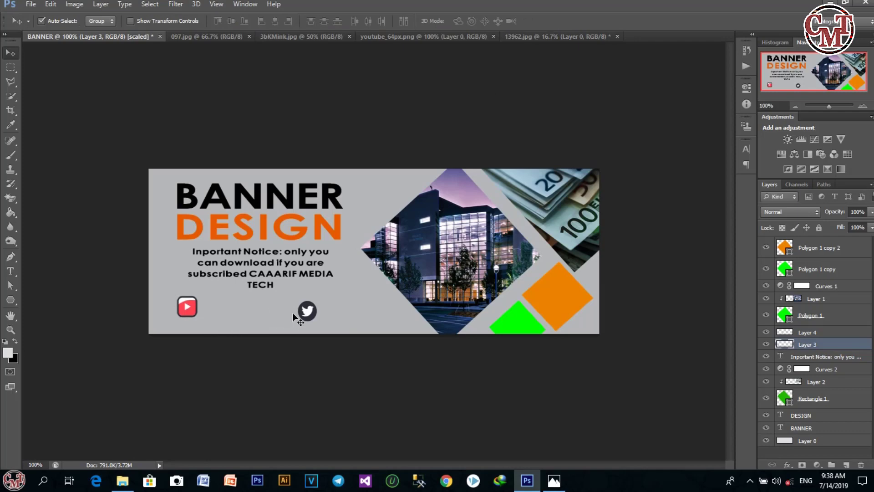
left_click_drag(310, 318, 310, 316)
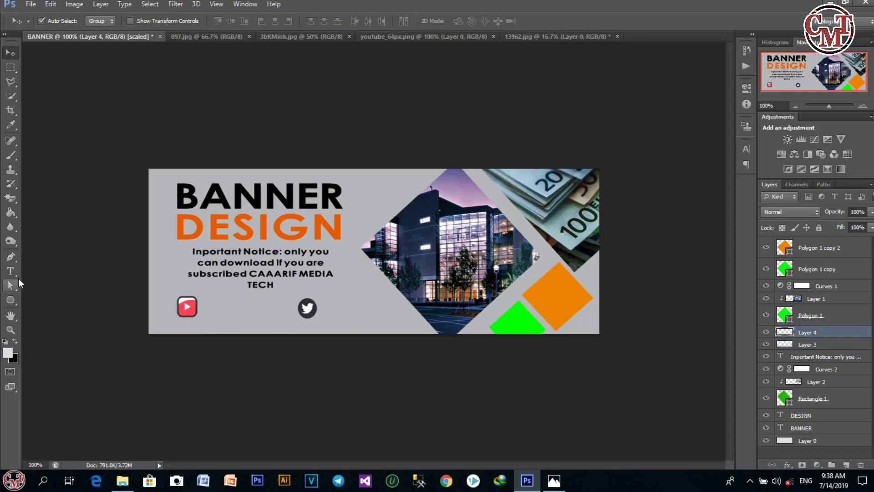
Step: Add the text "| CAARIF MEDIA TECH" and place it just beside the YouTube icon
left_click(11, 271)
left_click(205, 304)
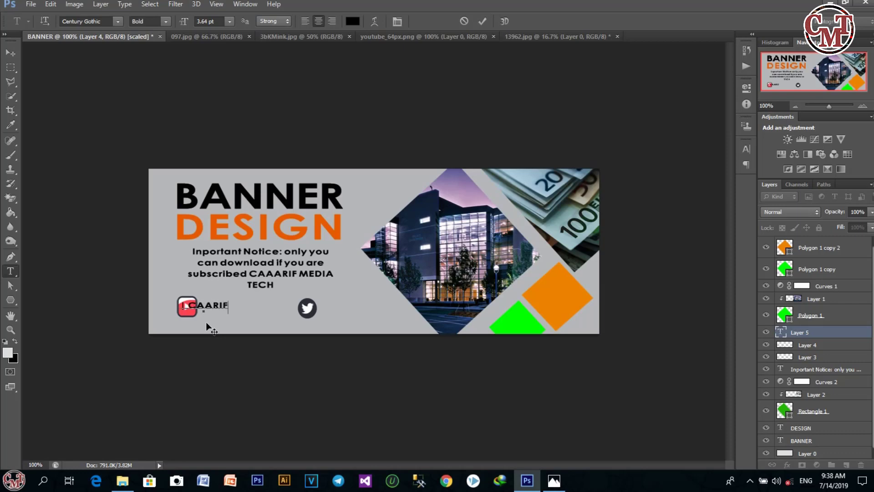
type("MEDIA T")
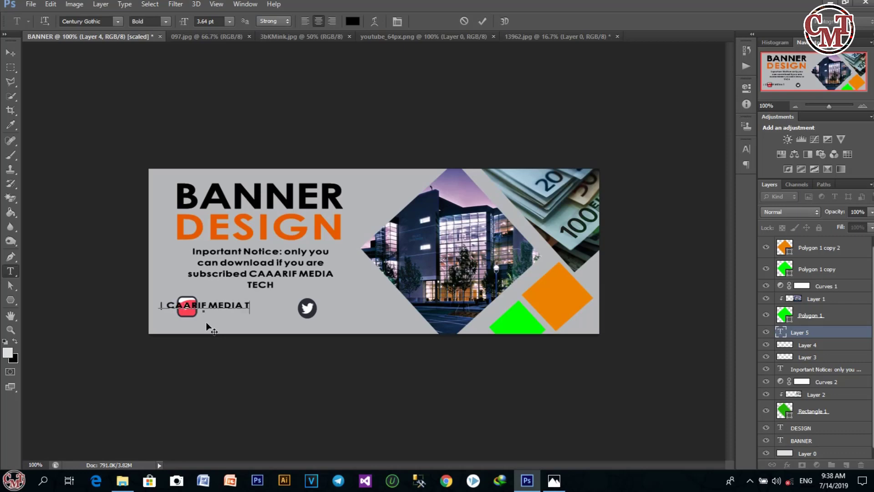
type("ECH")
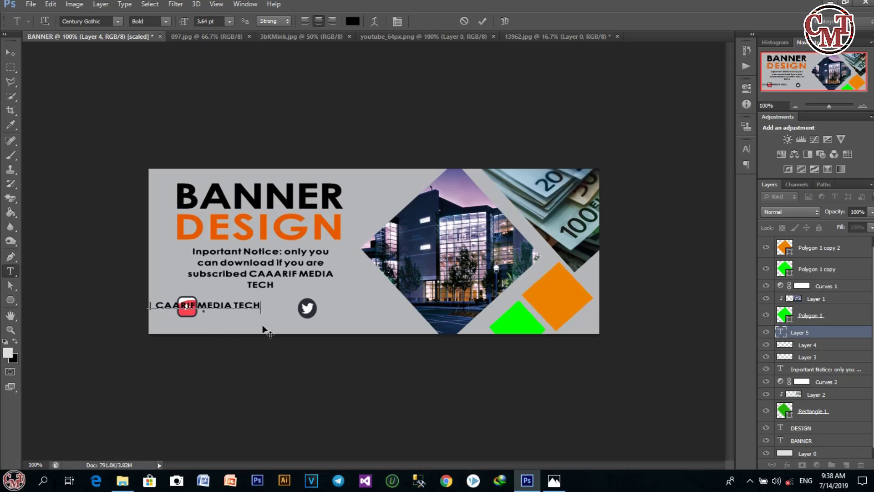
left_click_drag(239, 315, 279, 322)
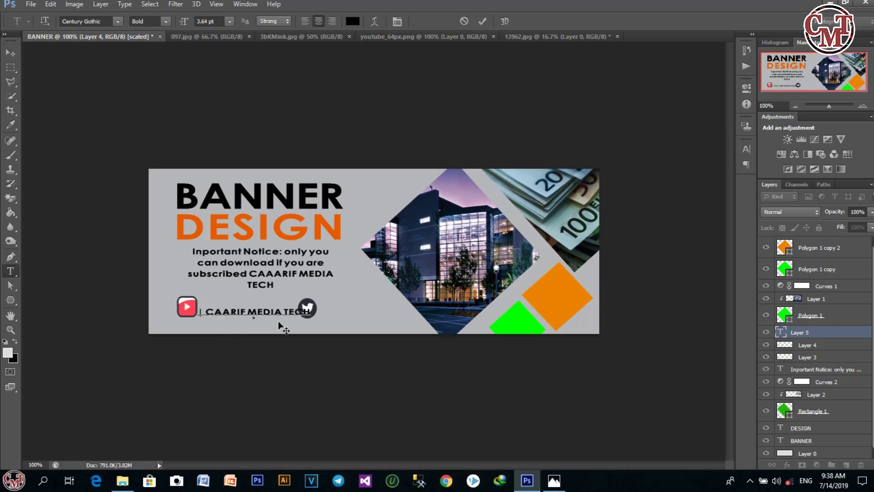
Step: Set the YouTube label's leading to 1.85 pt and tracking to 20, and reduce its horizontal scale
key("ctrl+a")
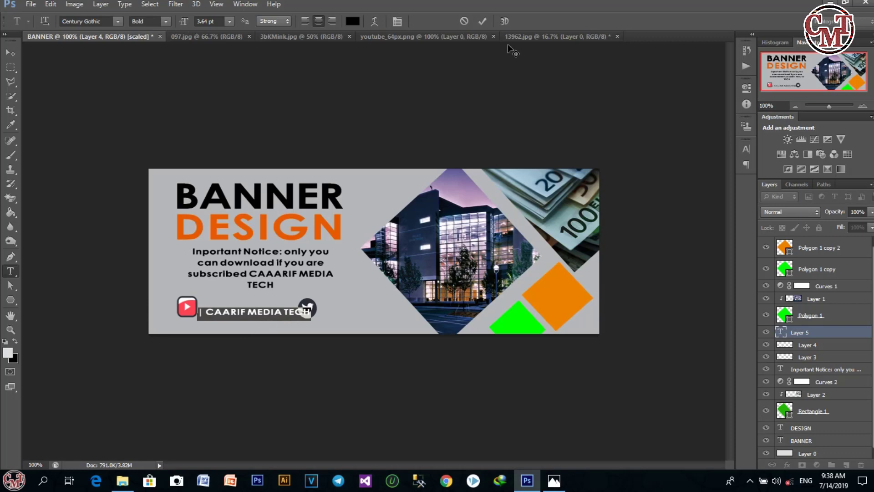
left_click(746, 149)
left_click(678, 184)
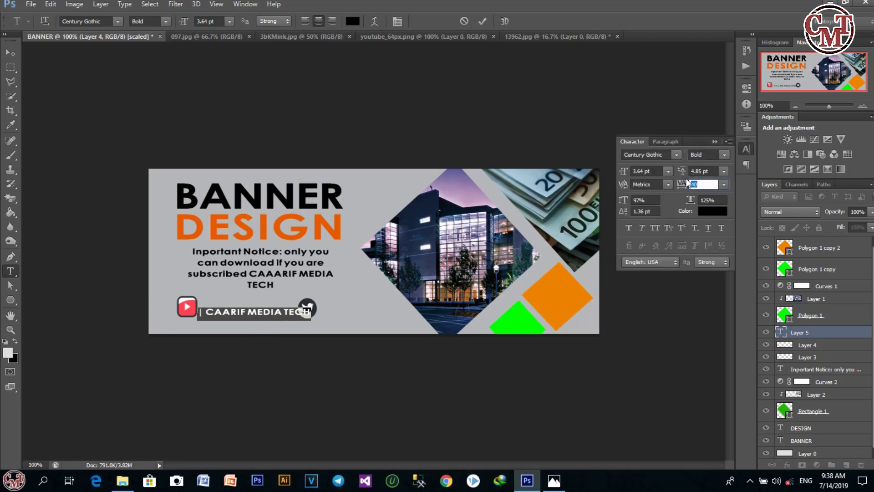
left_click_drag(683, 173, 685, 187)
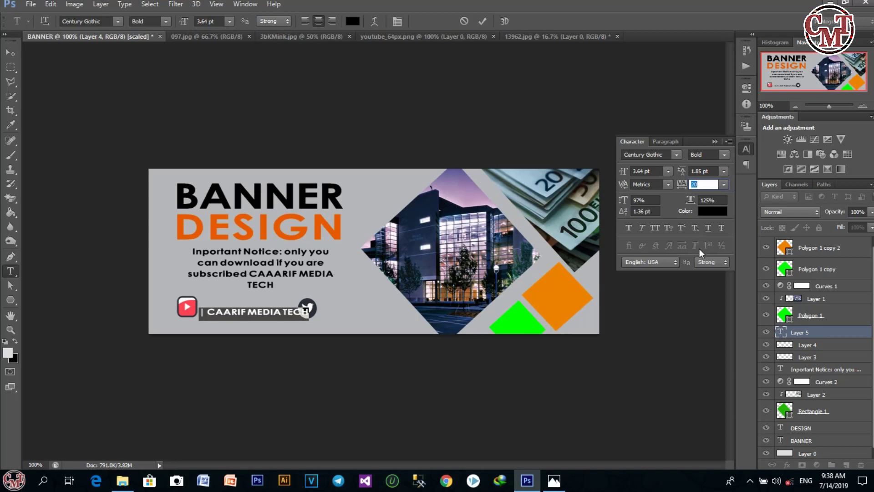
left_click_drag(627, 173, 628, 174)
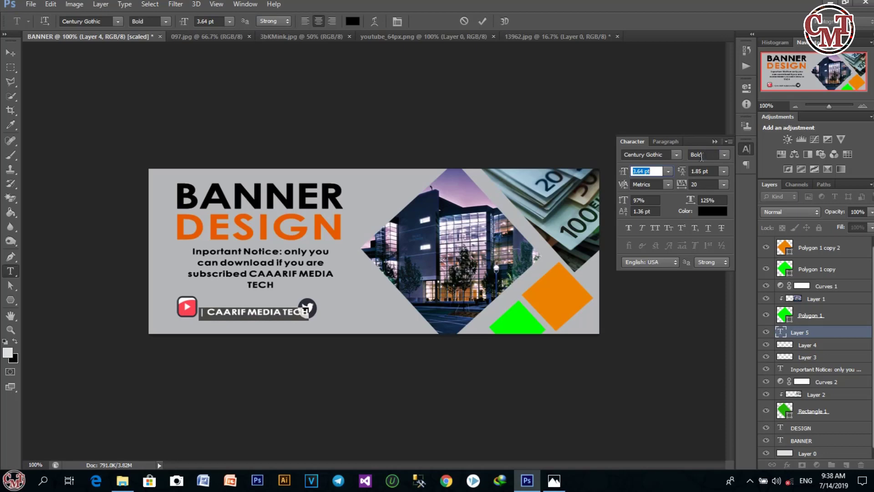
left_click_drag(683, 204, 686, 204)
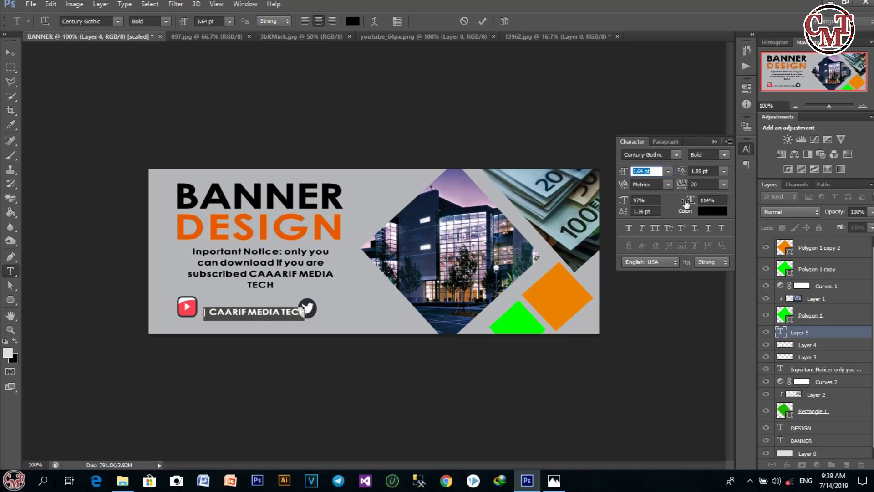
left_click(715, 141)
left_click(483, 22)
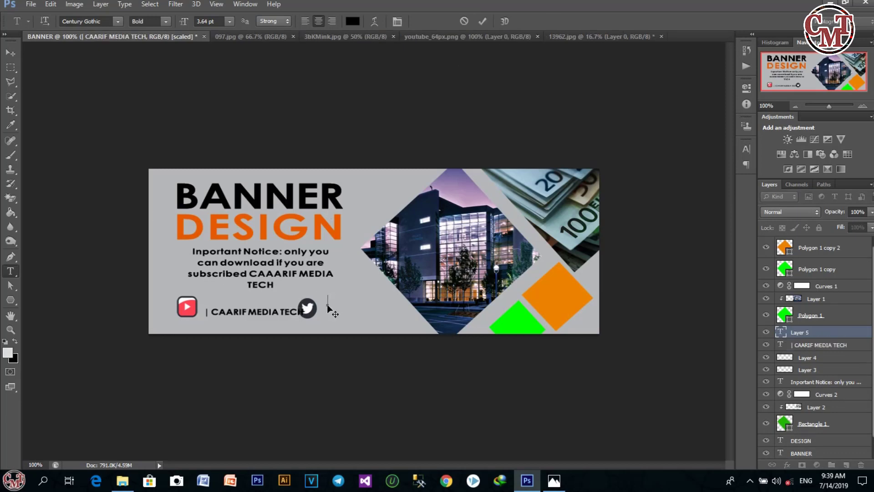
Step: Add the Twitter account name after a vertical bar beside the Twitter icon, and space both icons and labels in one row
key("BackSpace")
type("Ali")
key("BackSpace")
type("i-Arfi")
left_click_drag(330, 310, 341, 321)
type("i")
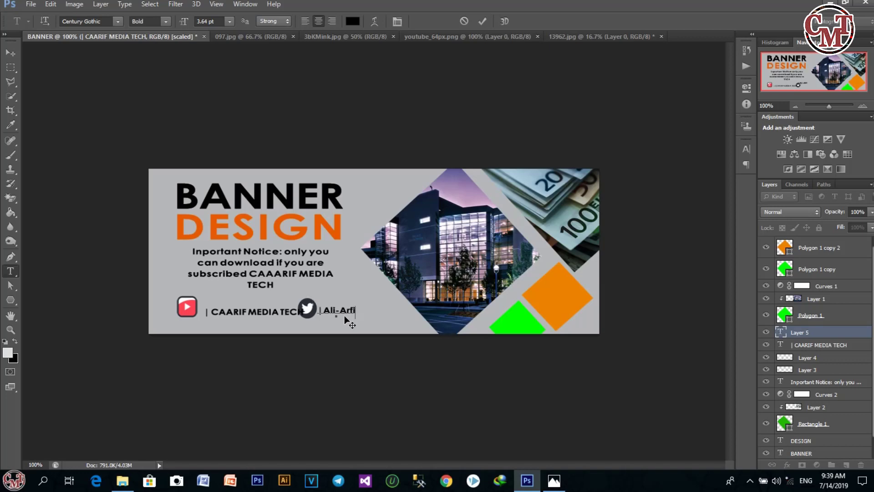
left_click(482, 21)
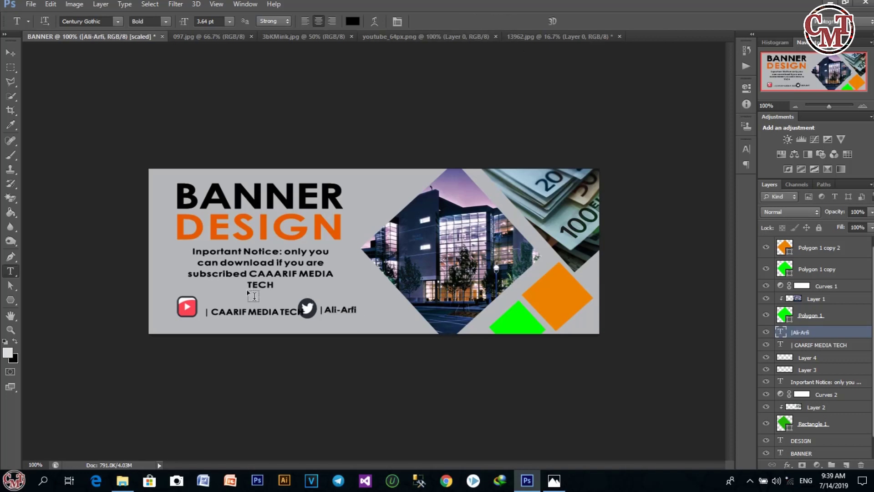
key("v")
left_click_drag(273, 313, 315, 311)
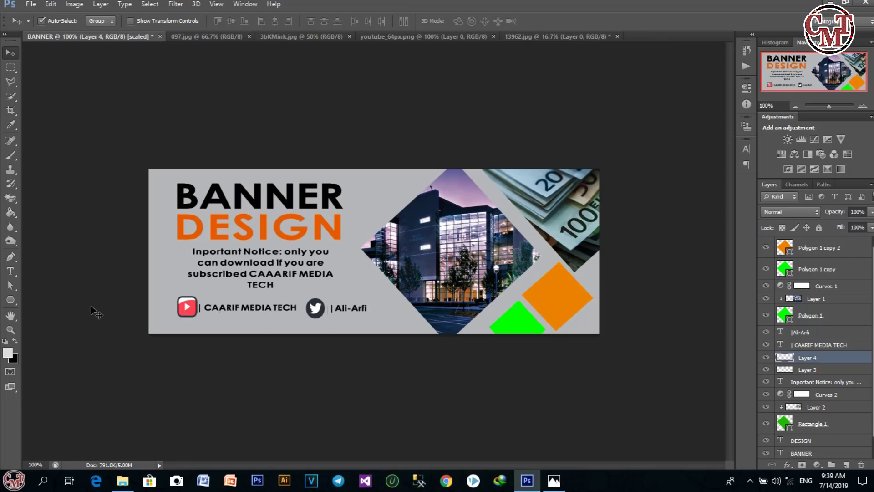
Step: Set the foreground color to the orange of the word DESIGN, e55901
left_click(7, 354)
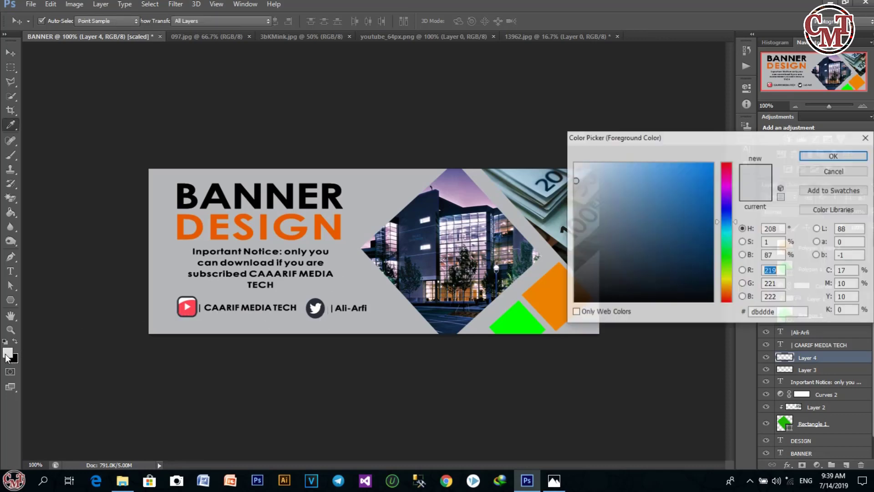
left_click(199, 233)
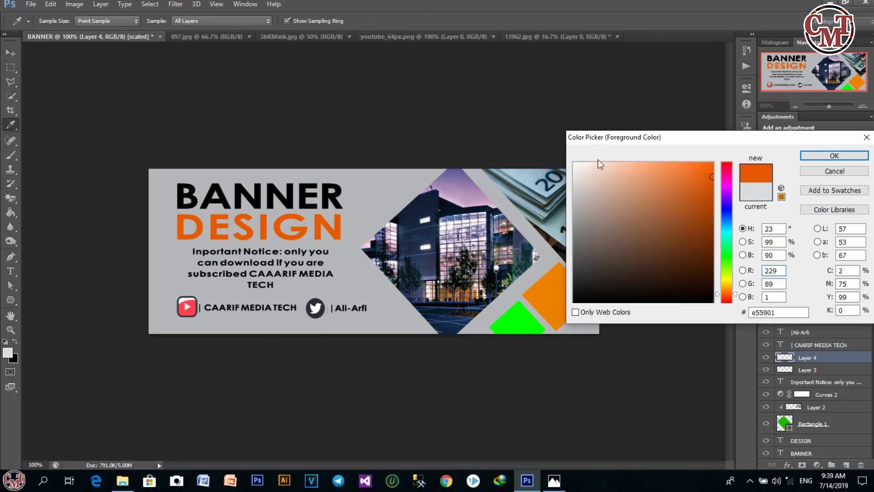
left_click(821, 155)
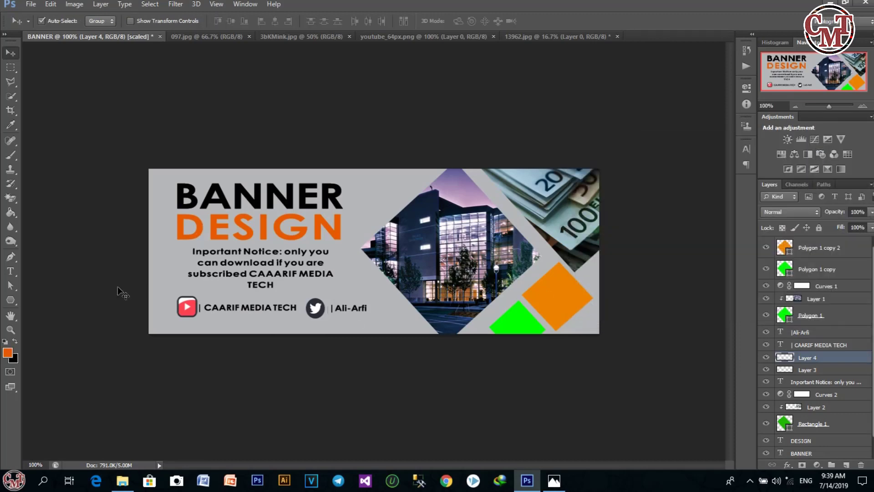
Step: Recolor the Twitter icon's circle and the YouTube icon with the orange foreground color using the Paint Bucket, undoing any stray fill
left_click(12, 213)
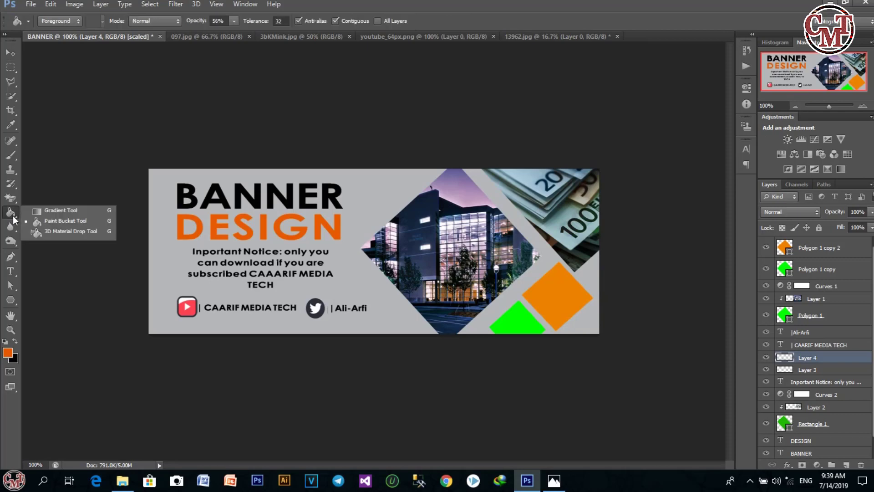
left_click(816, 365)
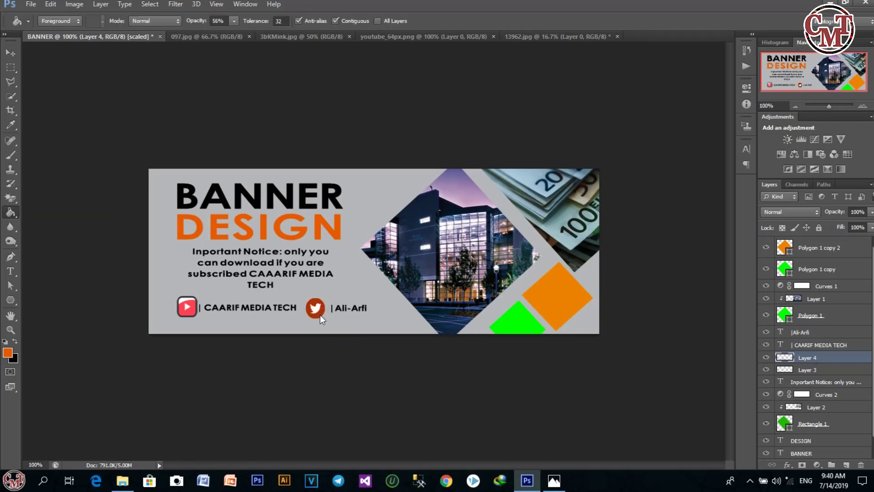
left_click(802, 370)
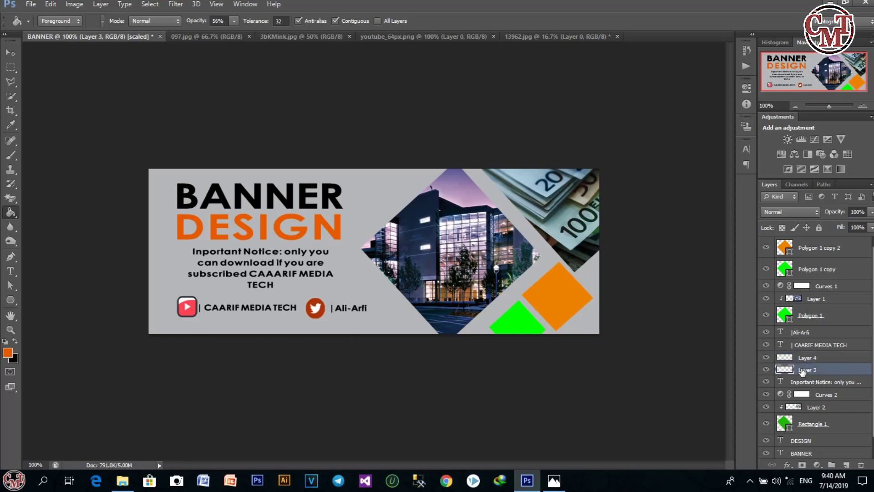
left_click(192, 313)
left_click(324, 312)
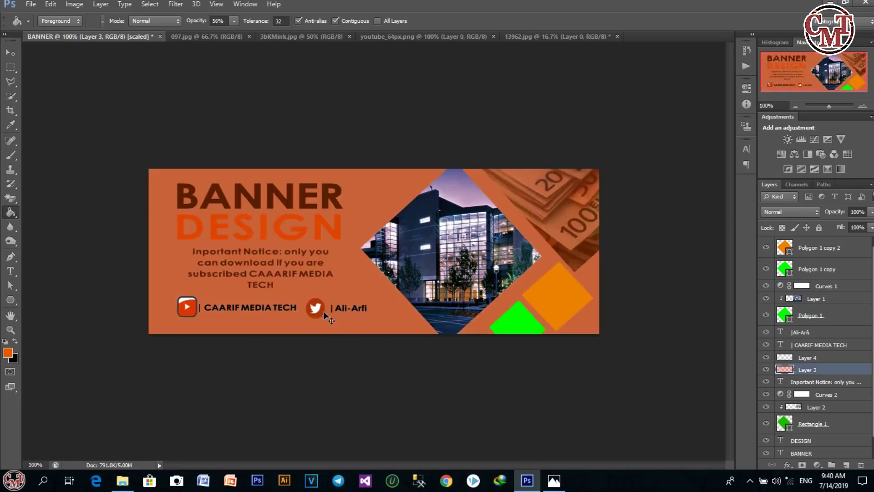
key("ctrl+z")
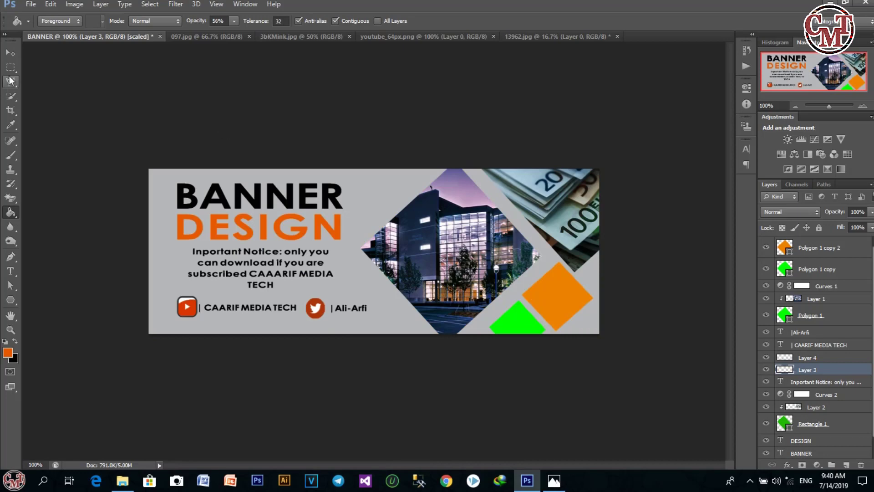
left_click(11, 54)
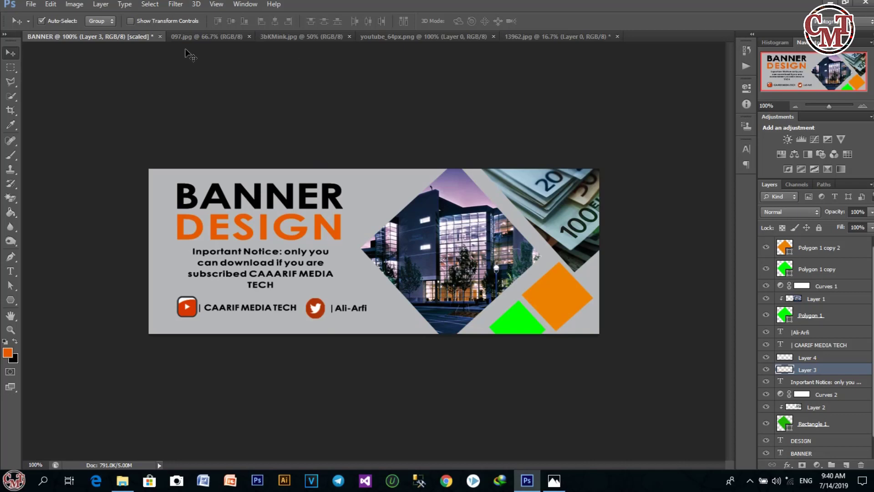
Step: Close the icon source images 13962.jpg, without saving changes, and youtube_64px.png
left_click(618, 37)
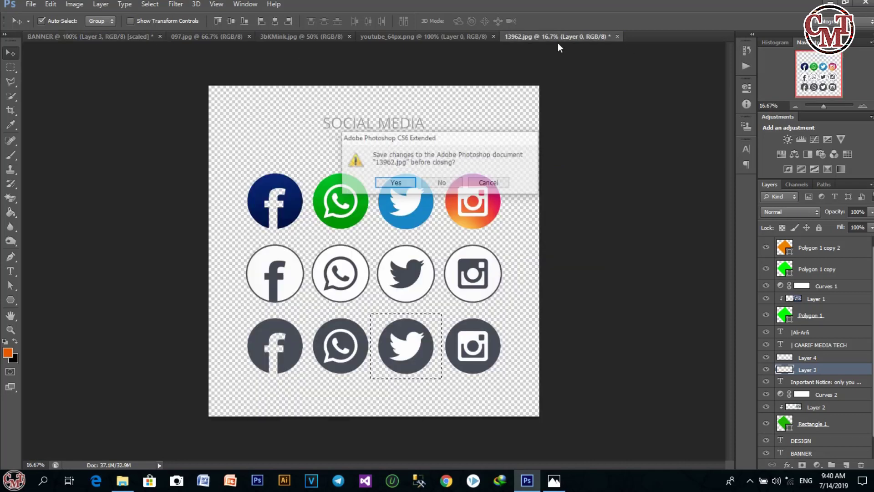
left_click(442, 183)
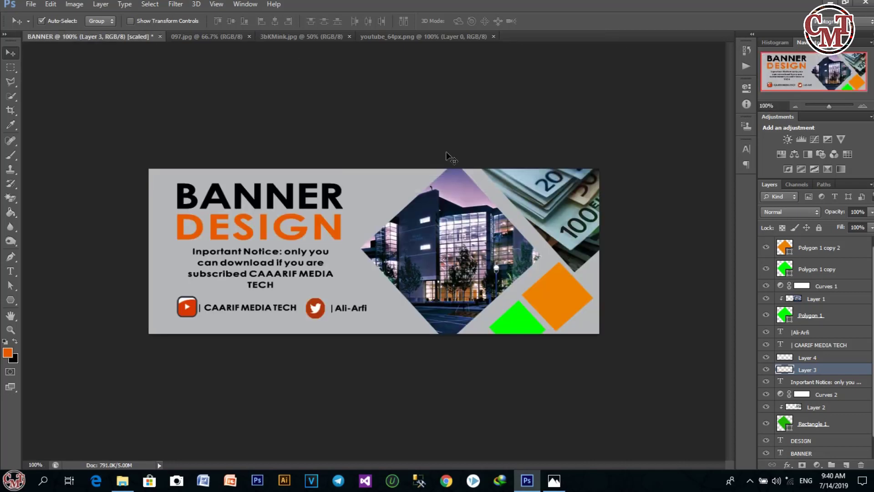
left_click(493, 37)
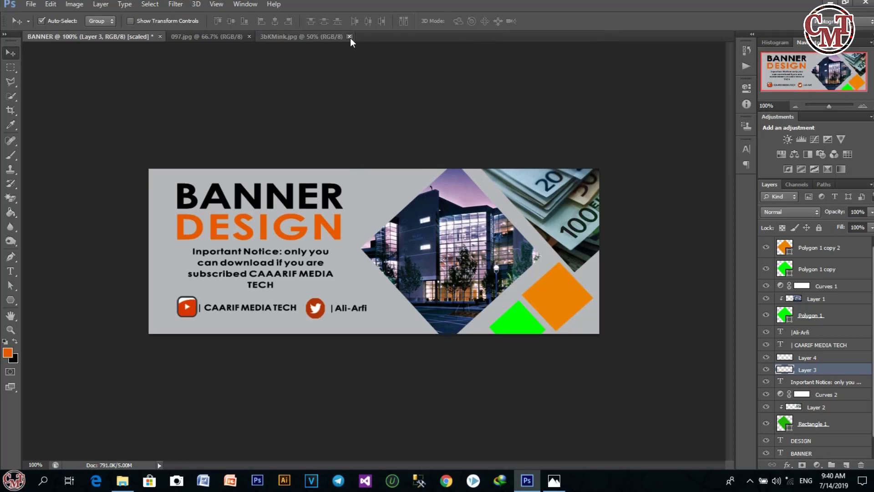
Step: Check the reference banner BANNWER.jpg and create a new 900 by 300 px RGB document at 300 pixels/inch with a white background
left_click(554, 480)
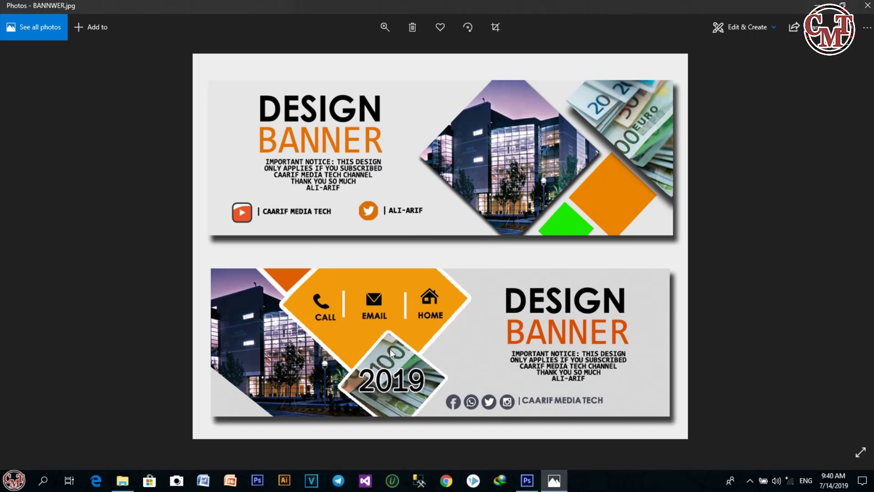
left_click(526, 475)
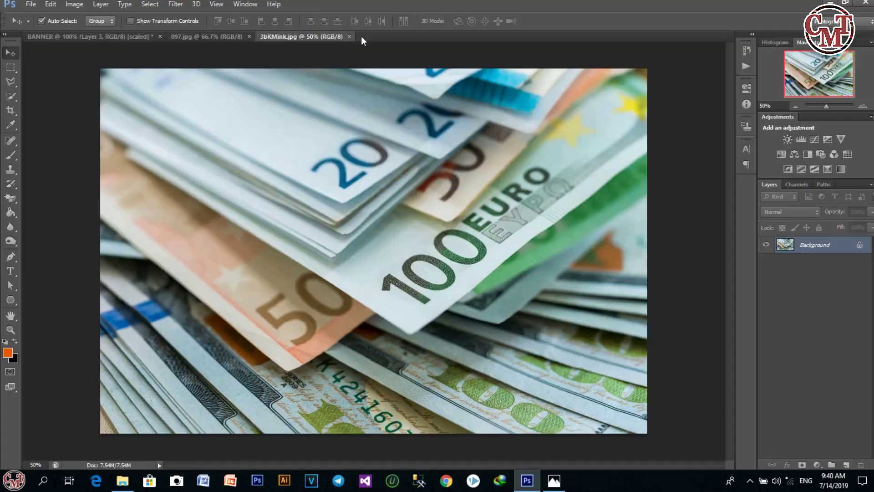
left_click(31, 4)
left_click(36, 14)
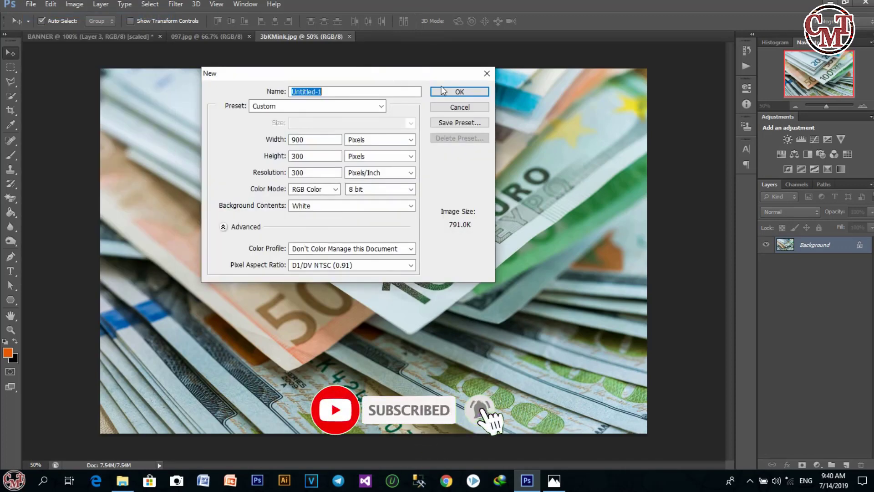
left_click(458, 93)
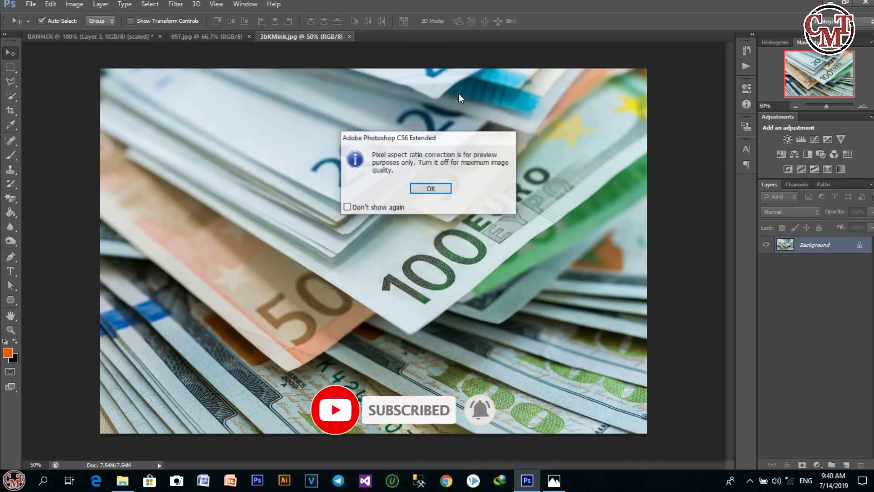
left_click(430, 188)
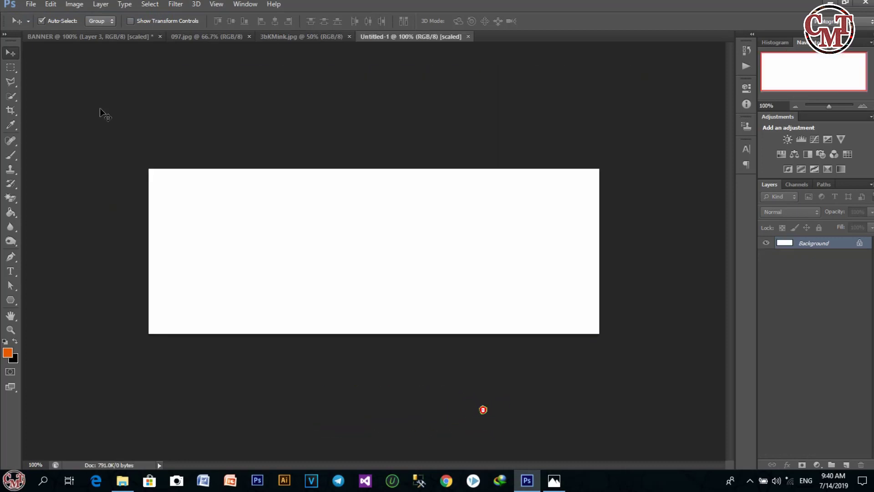
Step: Set the foreground color to a light grey, convert the background to a regular layer, and fill it with that grey
left_click(8, 354)
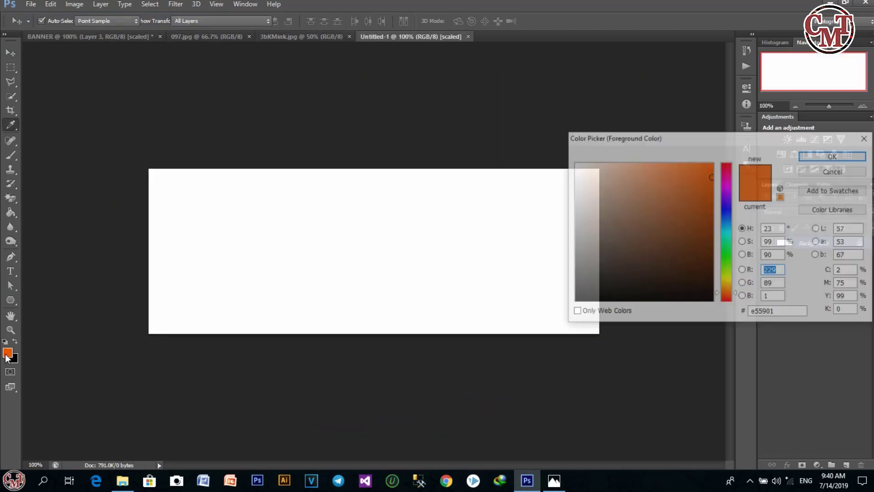
left_click_drag(574, 183, 576, 190)
left_click(807, 157)
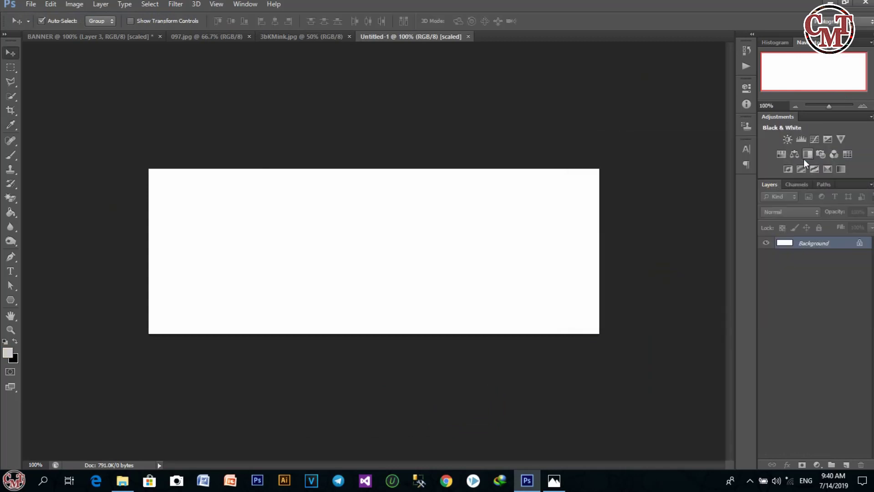
double_click(786, 247)
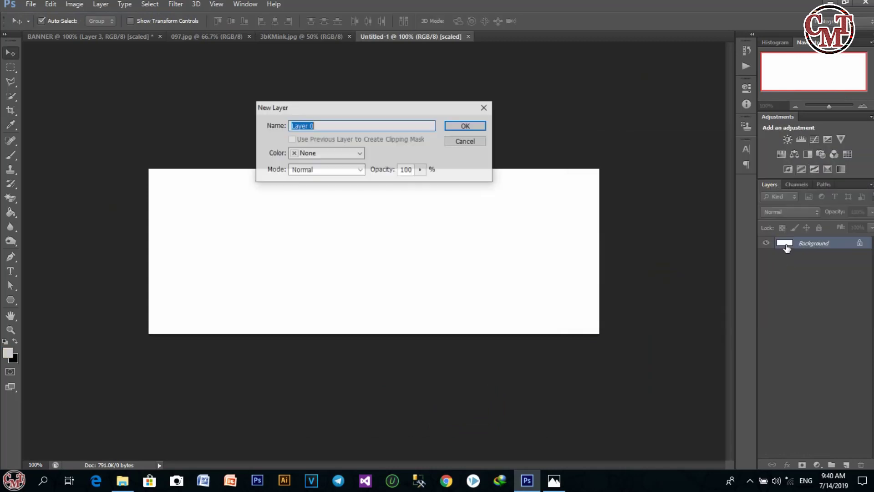
left_click(461, 125)
left_click(10, 212)
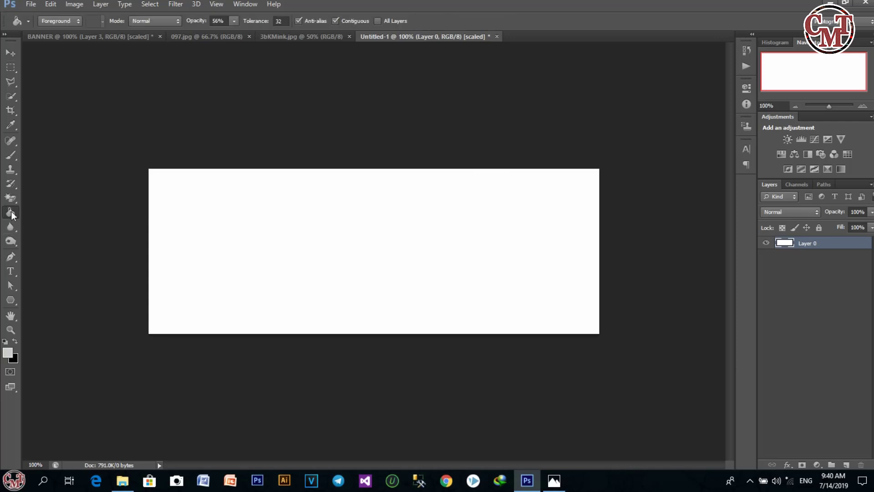
left_click(264, 213)
left_click(194, 224)
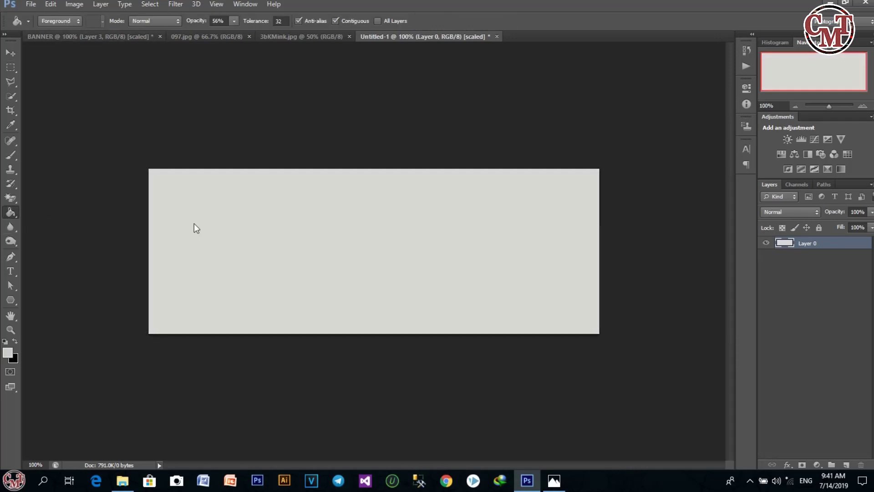
left_click(9, 53)
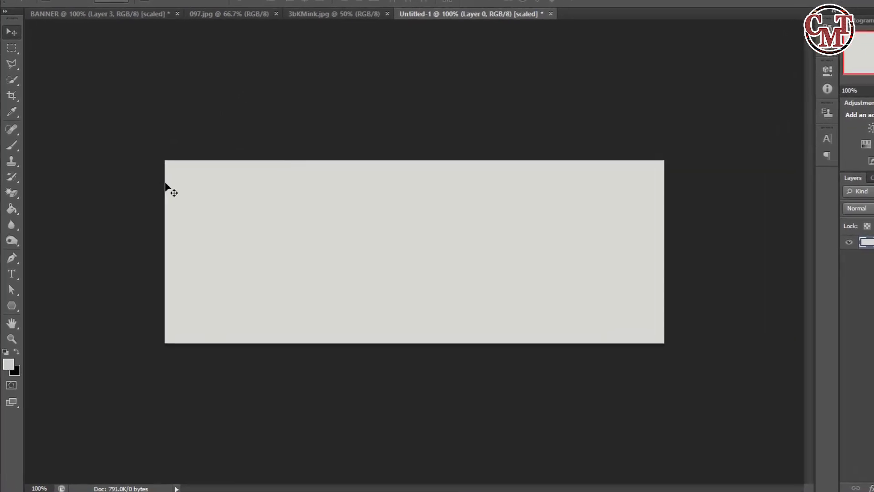
Step: Draw a closed angled Pen shape along the banner's left edge, running from the upper-left corner down to the bottom edge
left_click(12, 259)
left_click(165, 281)
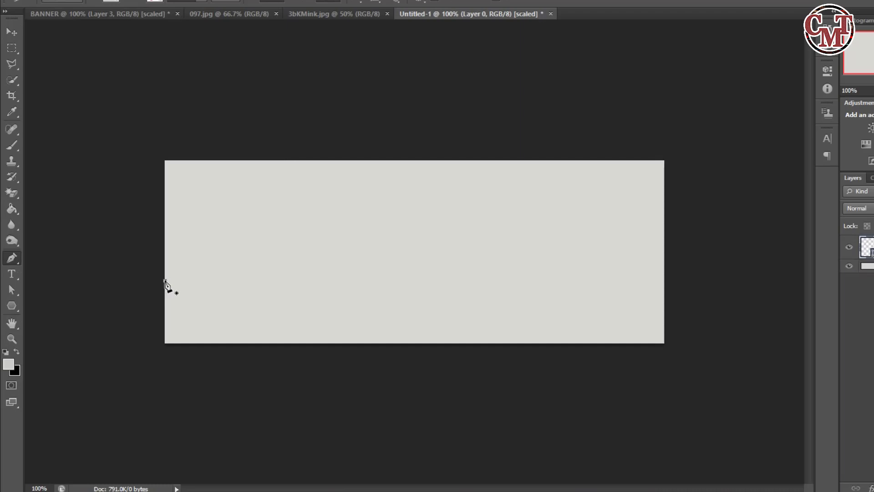
left_click(228, 343)
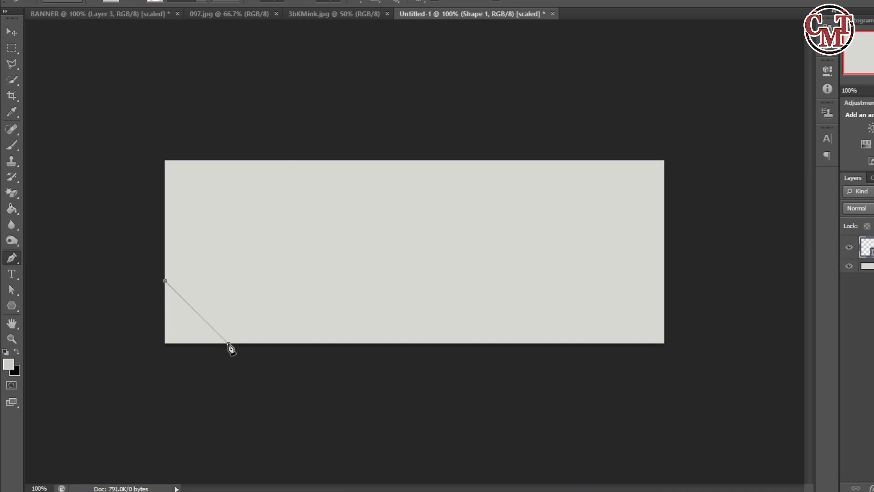
left_click(337, 344)
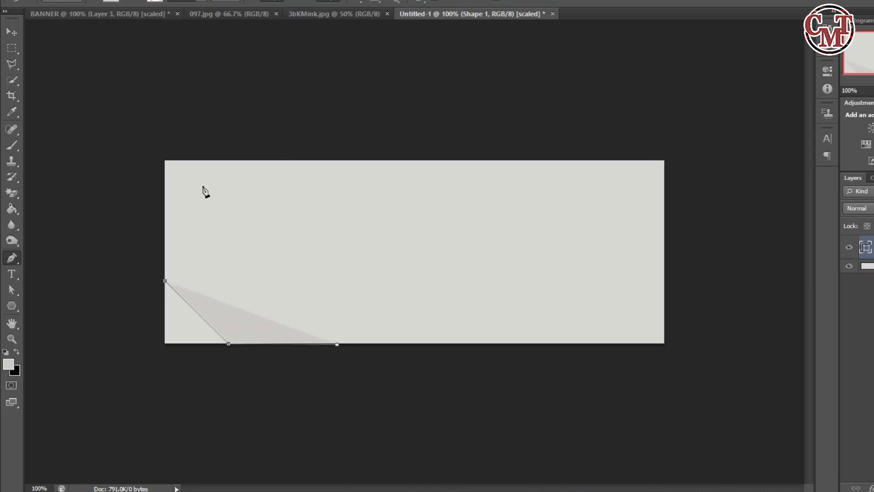
left_click(216, 162)
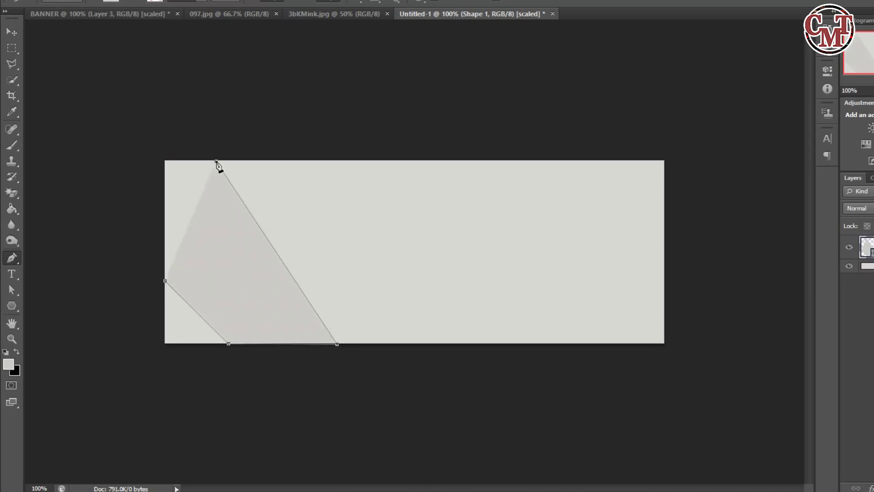
left_click(165, 160)
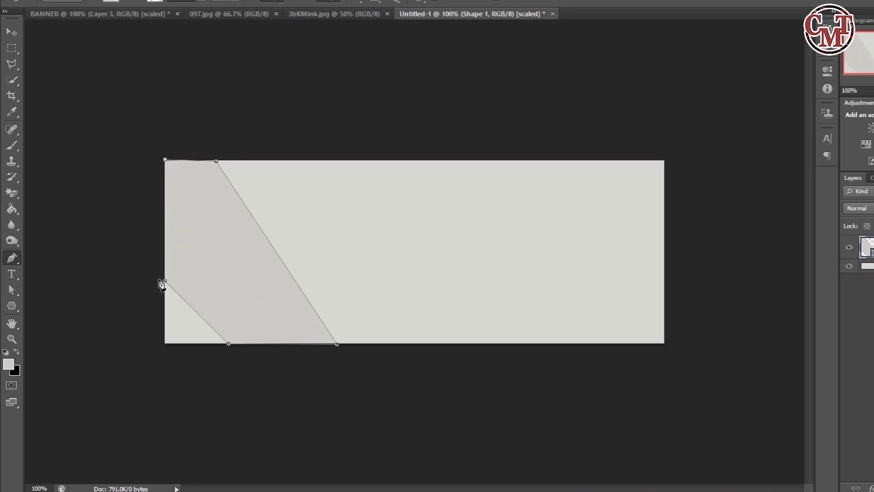
left_click_drag(158, 279, 167, 286)
Step: Change the angled Pen shape's fill color to the brownish orange aa6134
left_click(11, 32)
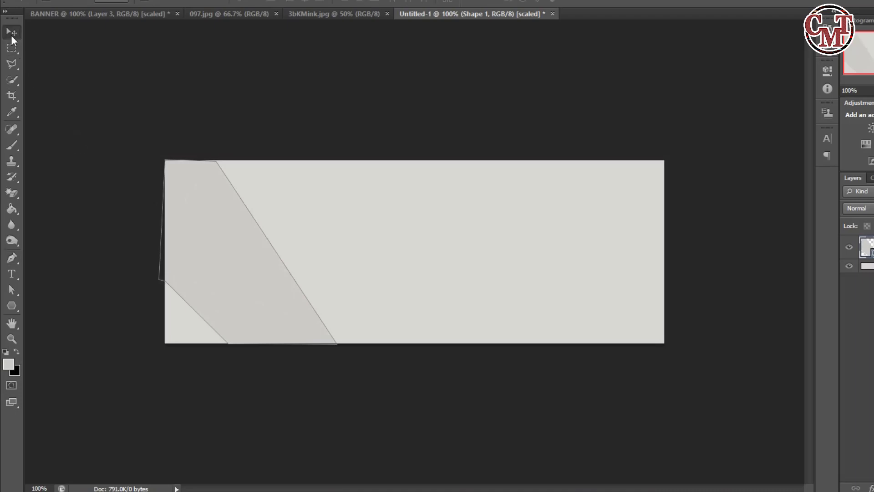
double_click(867, 249)
left_click_drag(724, 226, 743, 204)
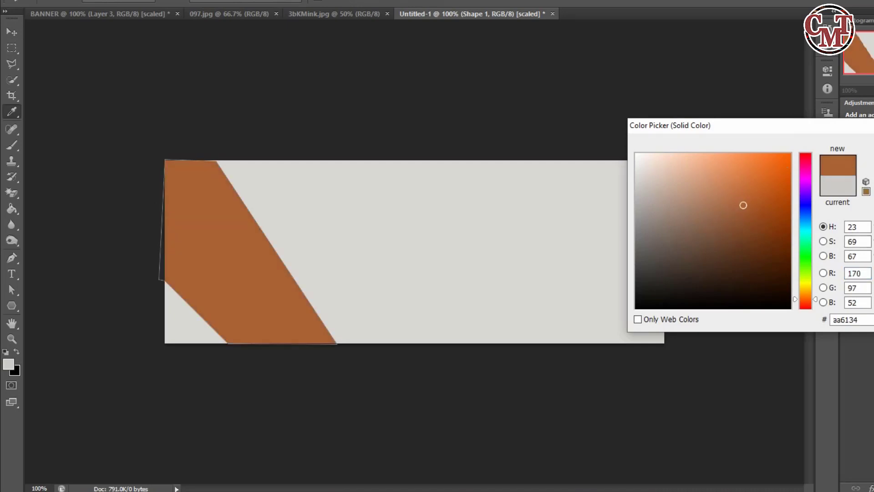
key("Return")
left_click(83, 102)
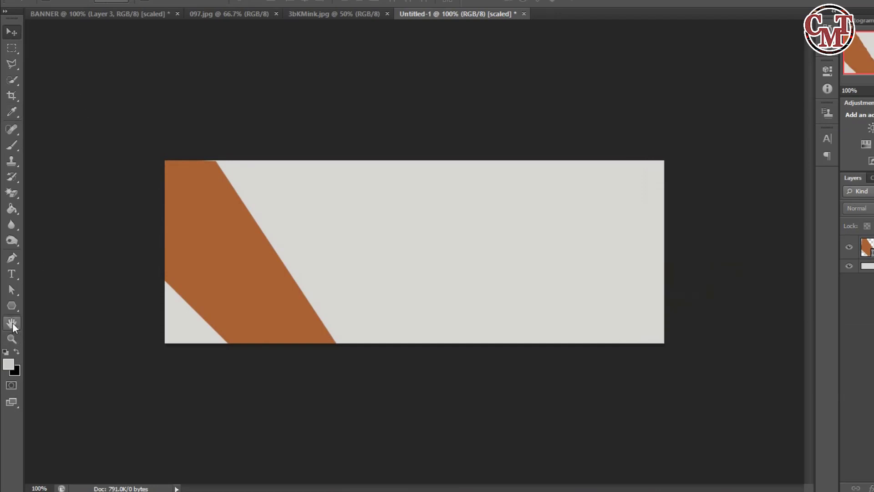
Step: Draw a tilted four-sided polygon of about 412 by 375 px over the banner's upper-left area with the Polygon tool
left_click(11, 305)
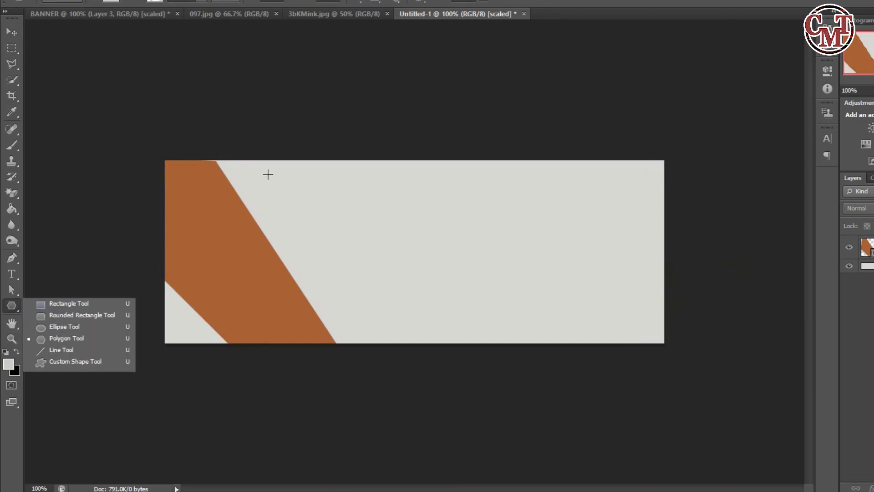
left_click_drag(268, 175, 312, 291)
left_click_drag(264, 259, 258, 290)
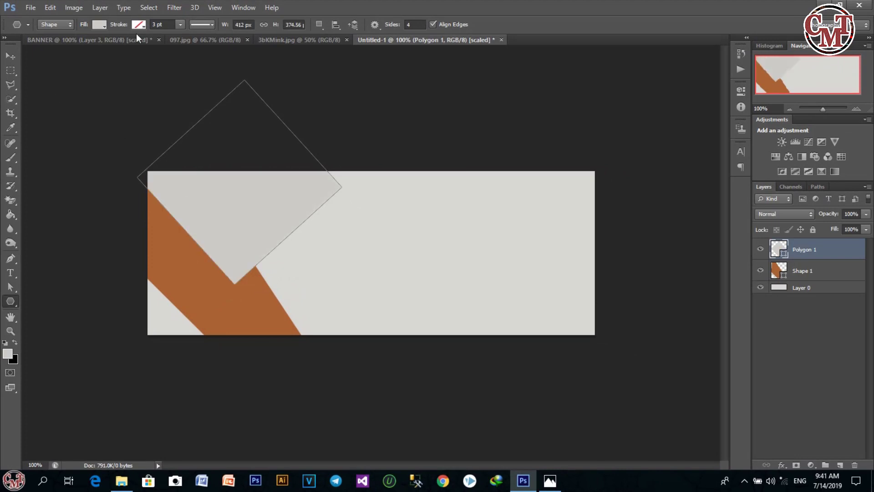
Step: Fill the diamond with the recently used bright orange and move it down and right until its lowest corner reaches the banner's bottom edge
left_click(100, 25)
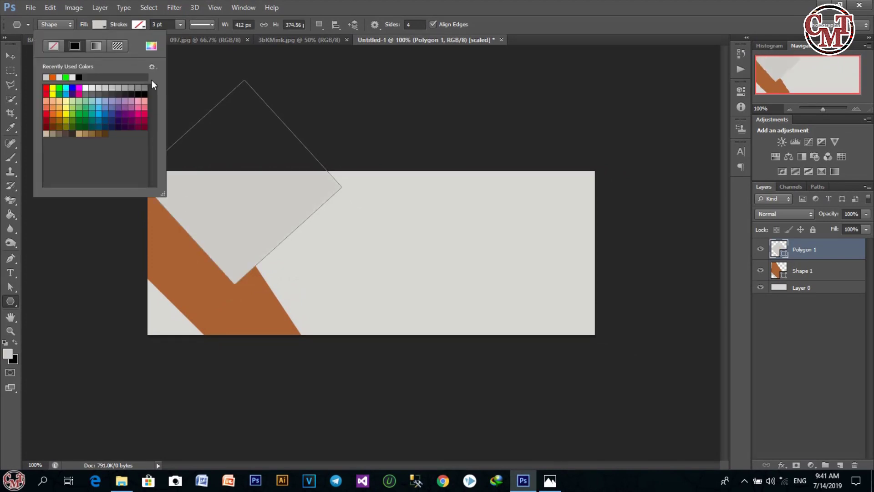
left_click(56, 78)
left_click(10, 55)
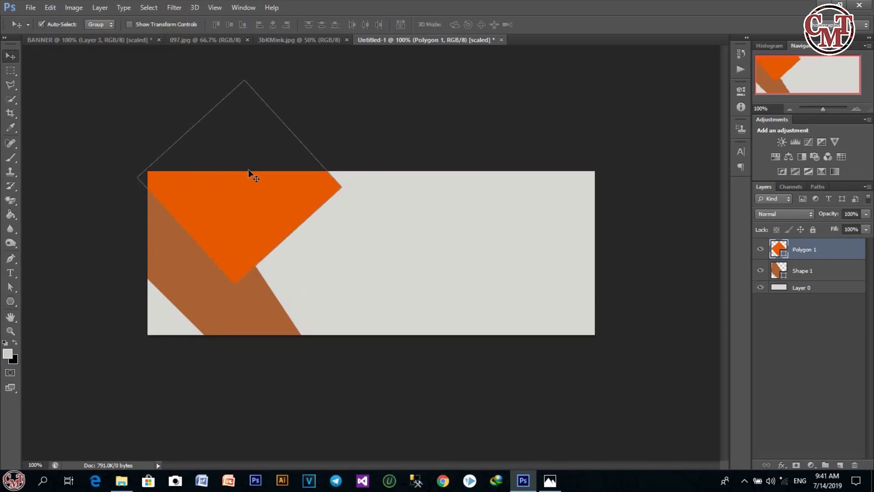
left_click_drag(248, 170, 292, 227)
Step: Stretch the brown angled shape upward to about 102% height so it extends past the banner's upper edge
left_click(196, 203)
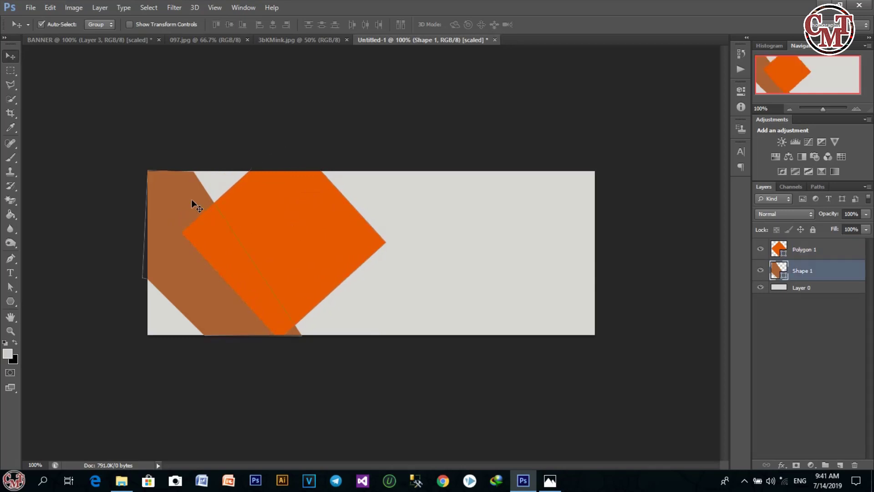
key("ctrl+t")
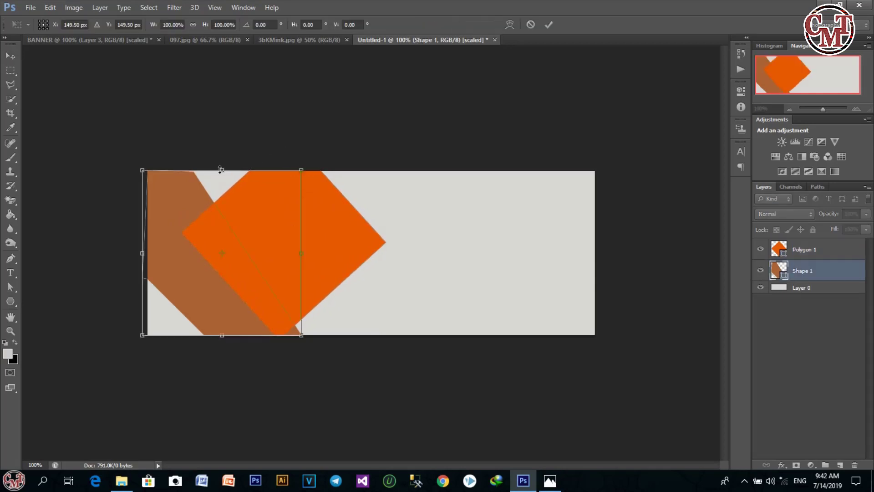
left_click_drag(221, 170, 222, 166)
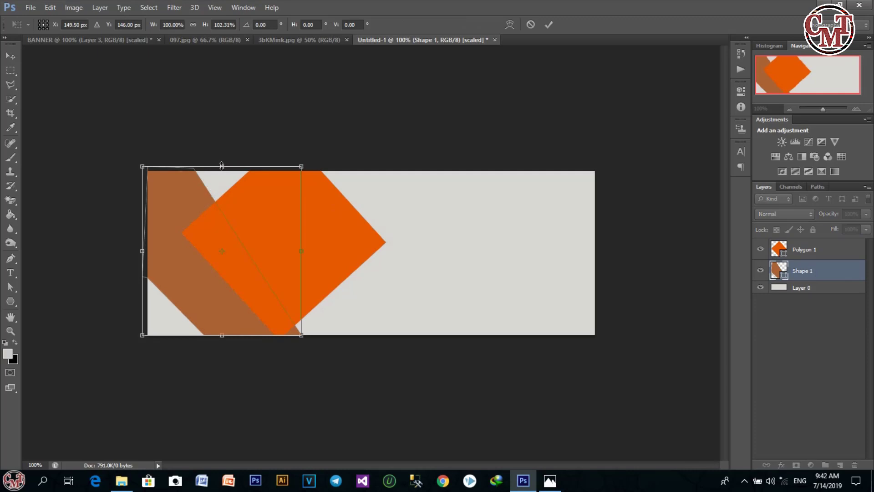
left_click(549, 24)
Step: Move the orange diamond slightly down and to the right over the brown shape
left_click(285, 239)
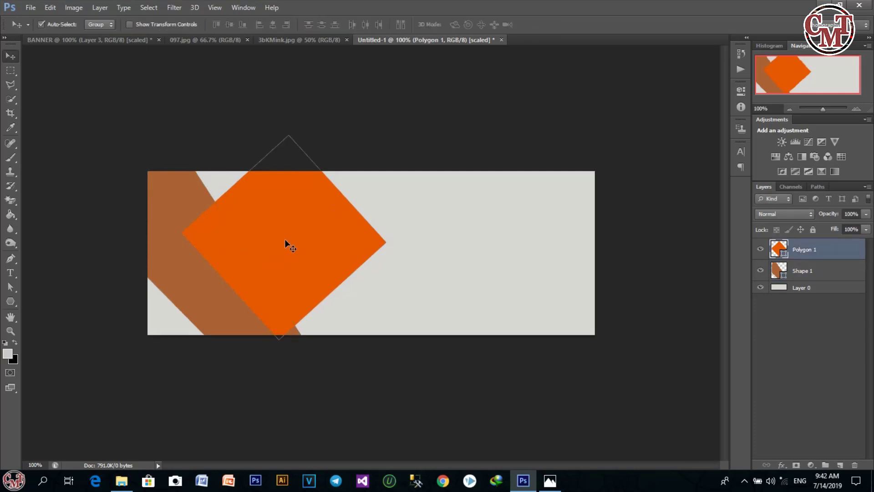
mouse_move(286, 240)
left_mouse_down()
mouse_move(289, 249)
mouse_move(278, 243)
mouse_move(286, 243)
left_mouse_up()
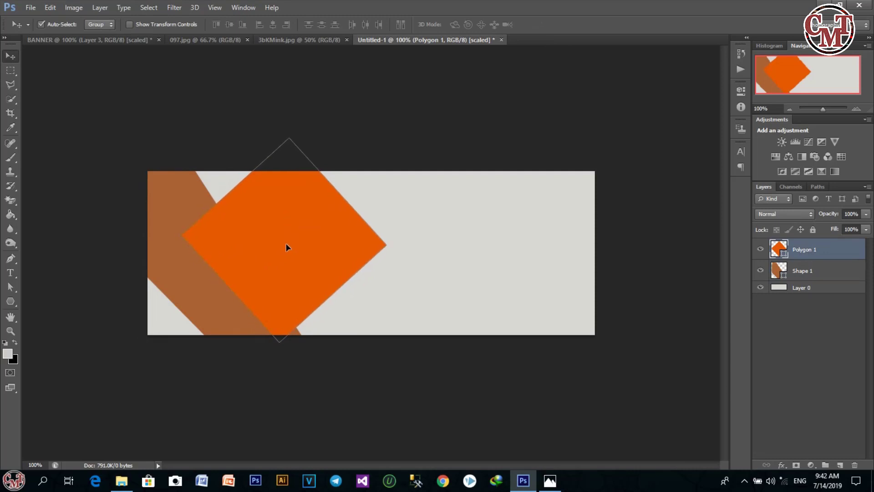
left_click(90, 246)
left_click_drag(275, 277, 293, 279)
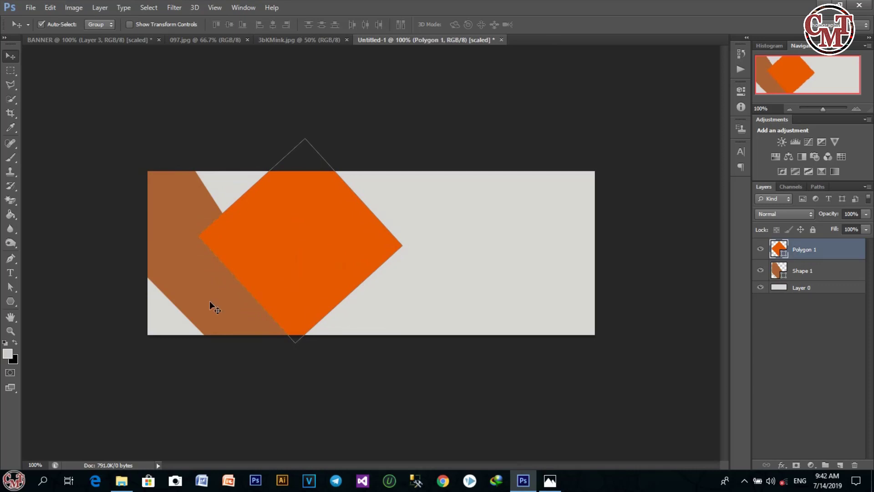
Step: Widen the brown angled shape to about 113% by extending its right side under the orange diamond
left_click(209, 301)
key("ctrl+t")
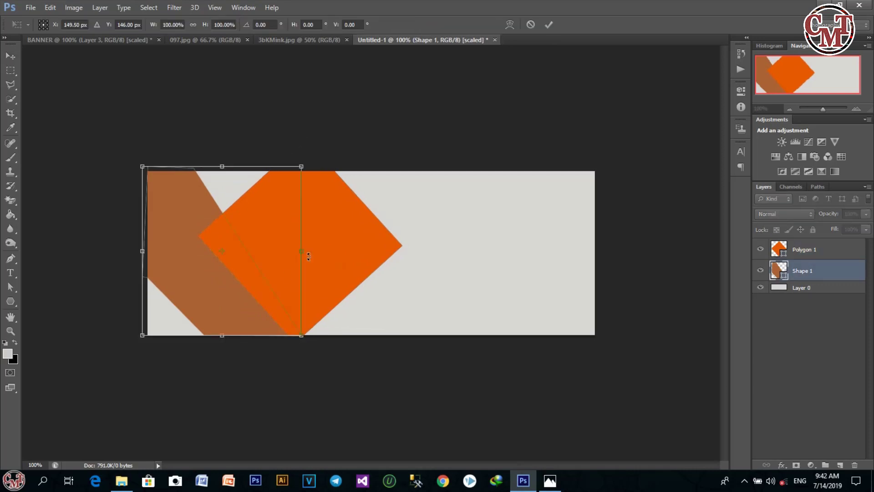
left_click_drag(305, 250, 320, 251)
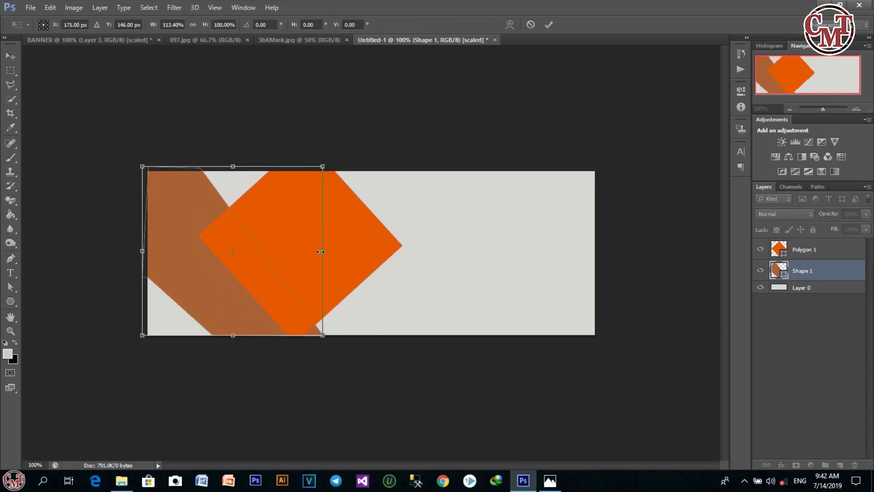
left_click(547, 25)
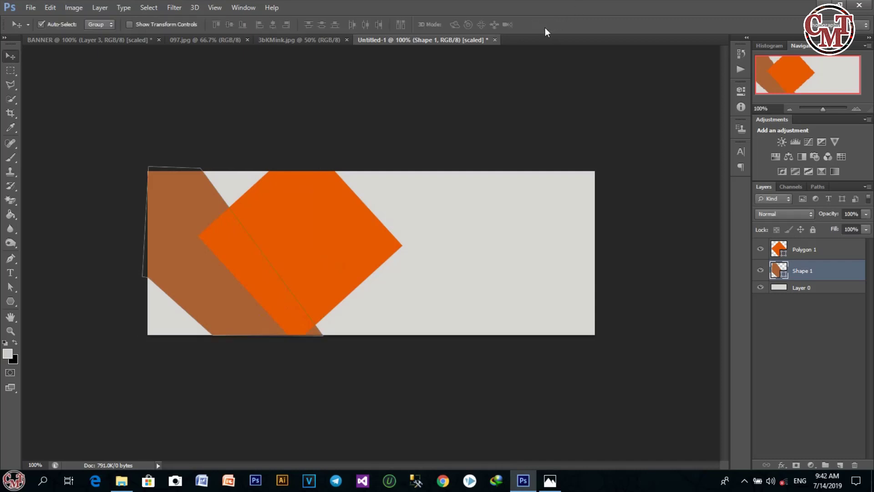
Step: Adjust the orange diamond's position slightly and duplicate its layer
left_click_drag(305, 236, 286, 257)
left_click(393, 203)
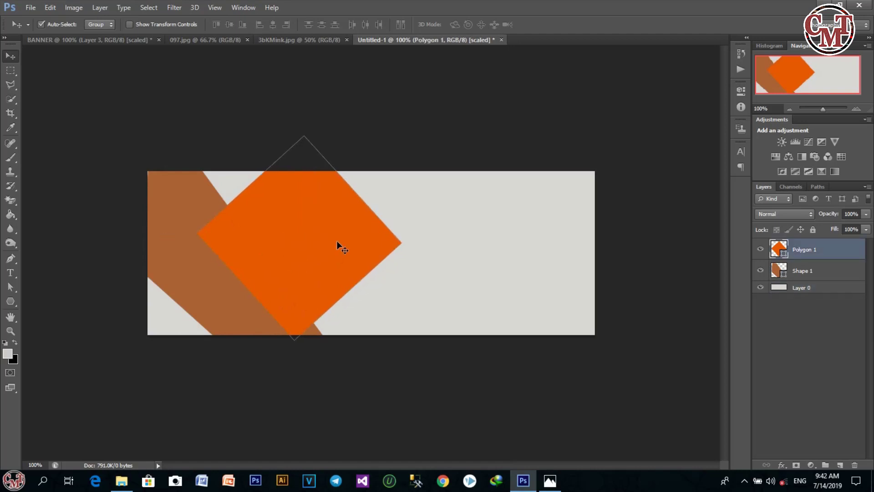
right_click(820, 247)
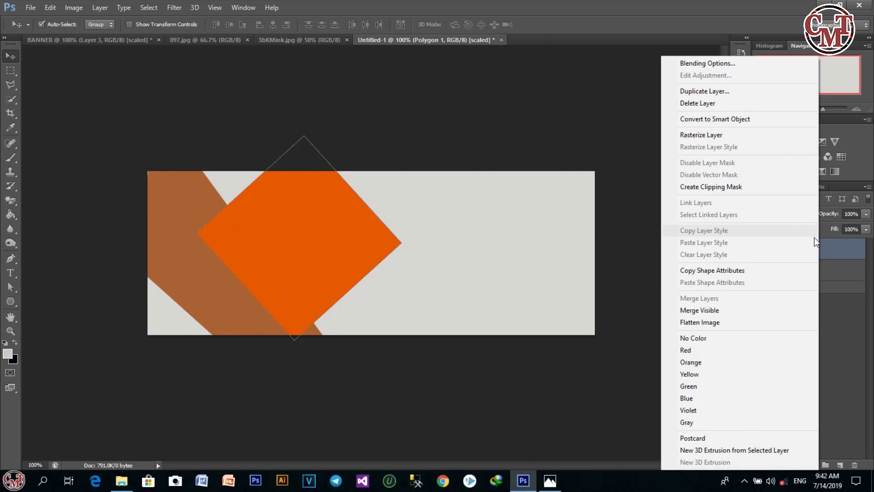
left_click(710, 86)
left_click(479, 121)
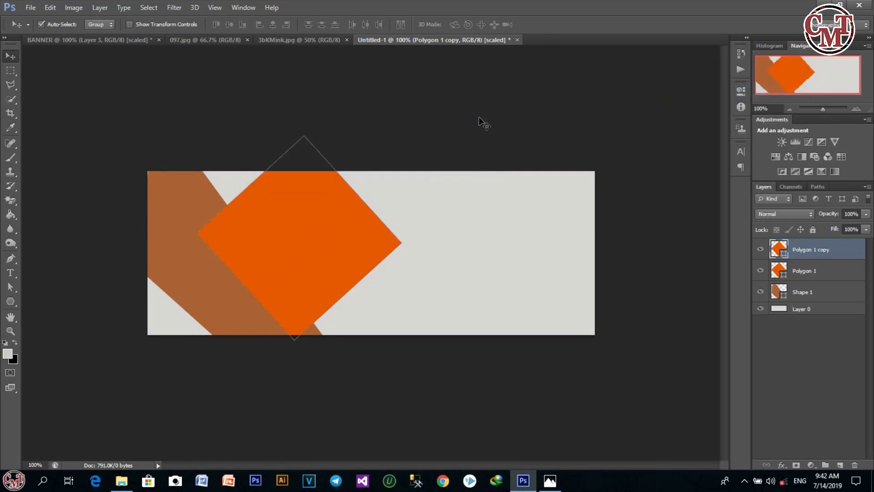
Step: Scale the diamond copy to about 49% and place it over the large diamond's lower corner
left_click_drag(283, 249, 332, 281)
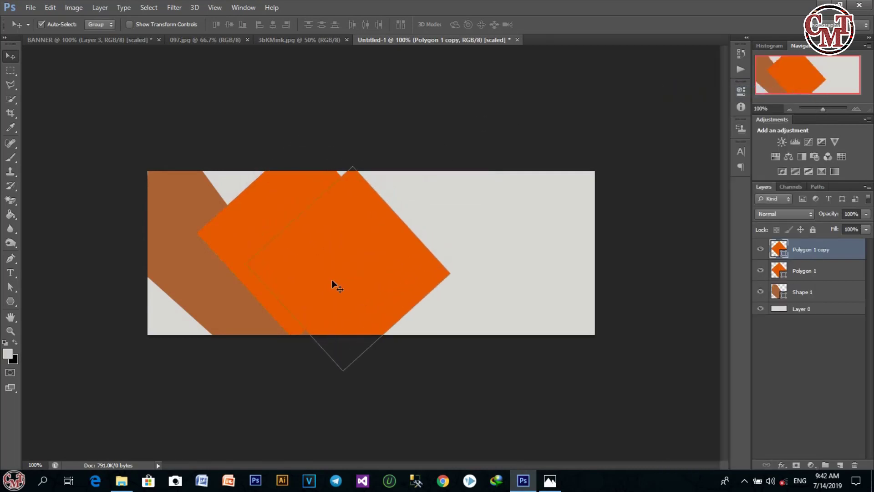
key("ctrl+t")
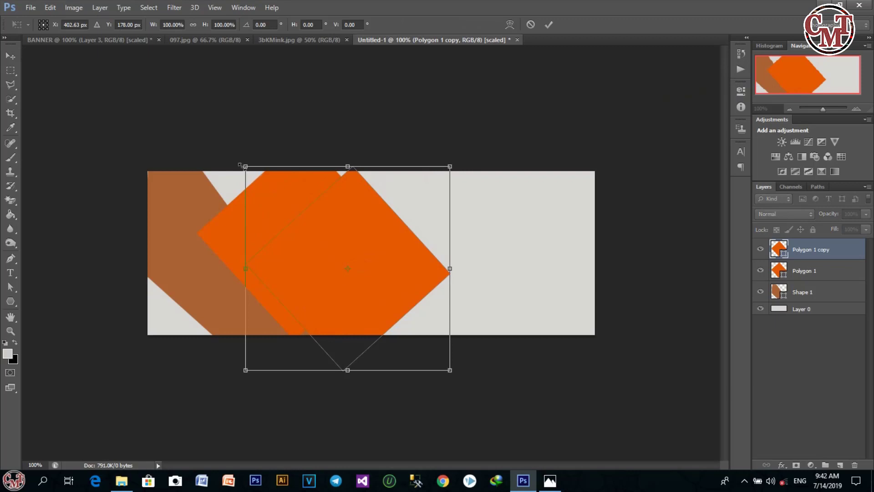
left_click_drag(240, 165, 349, 271)
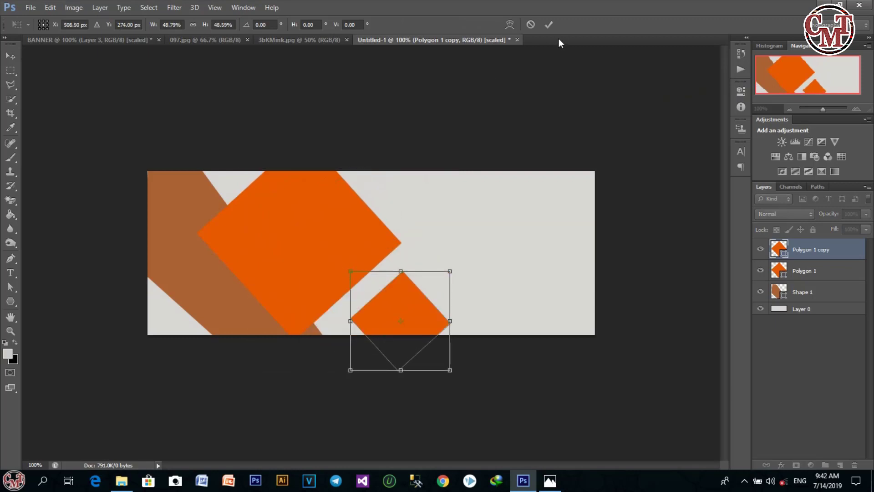
left_click(549, 25)
left_click_drag(406, 288, 296, 293)
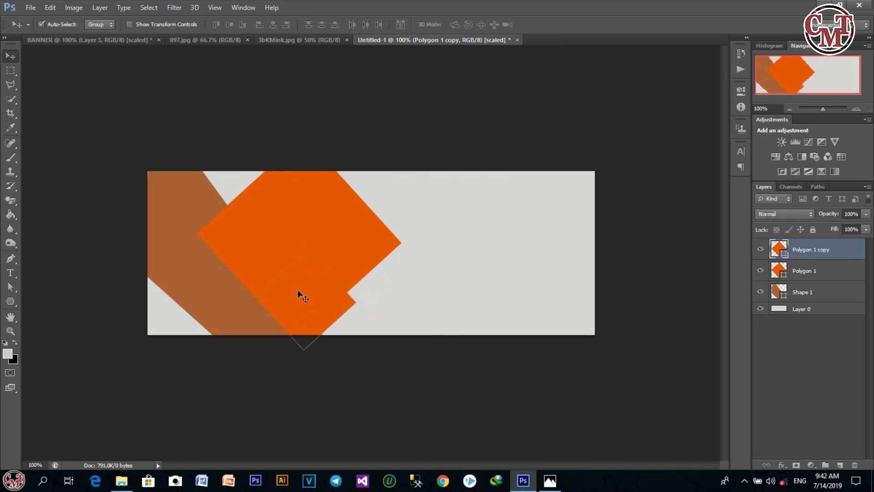
Step: Change the small diamond's fill color to bright green
double_click(778, 253)
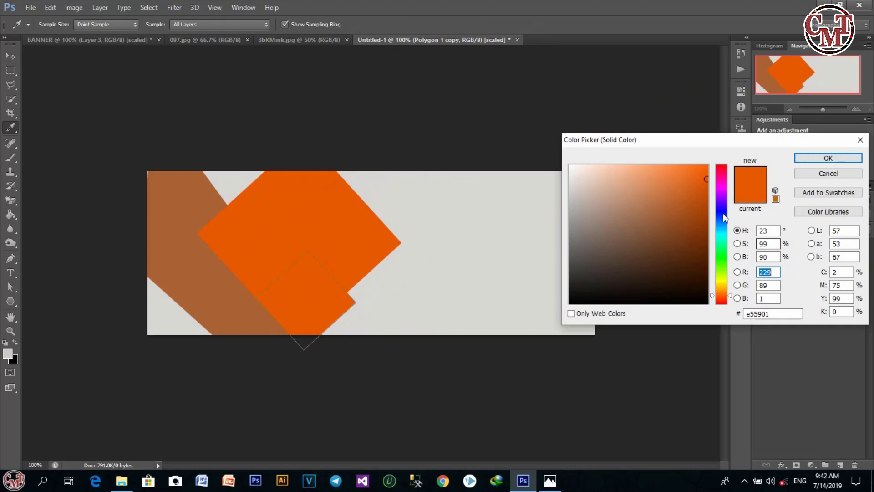
left_click(721, 243)
left_click(802, 160)
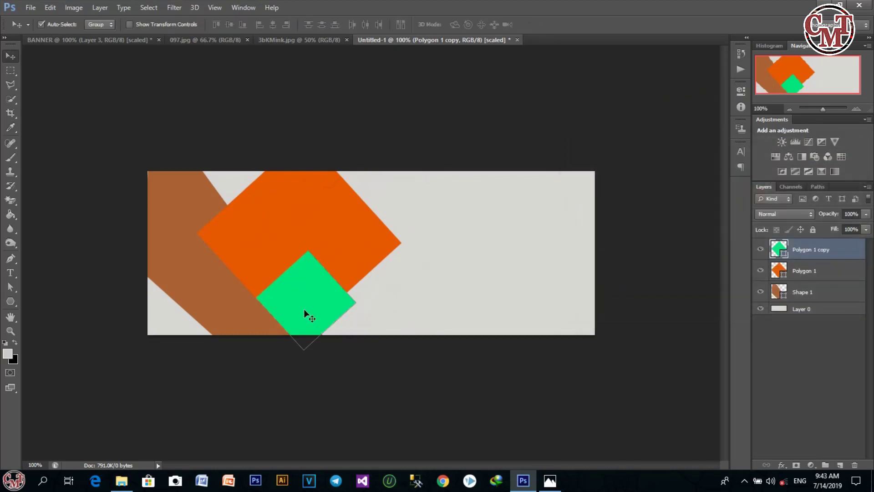
Step: Enlarge the green diamond to about 135% width and slightly less in height, extending it up and to the right
key("ctrl+t")
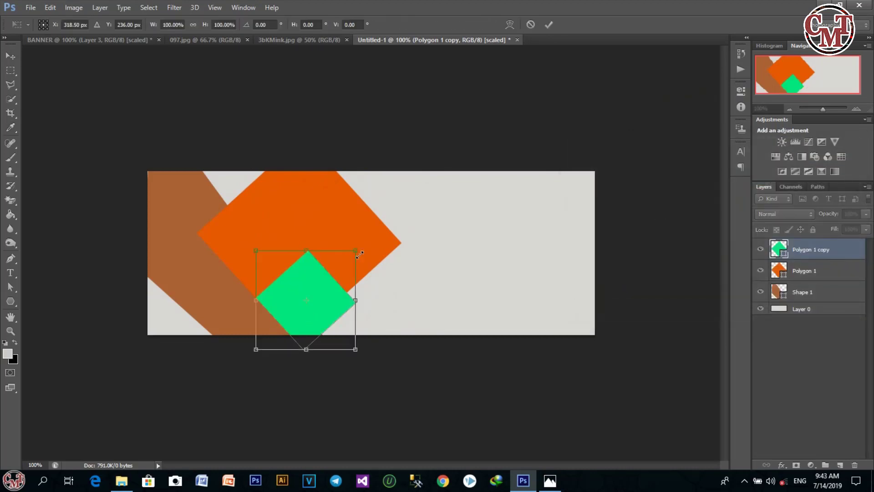
left_click_drag(355, 250, 390, 228)
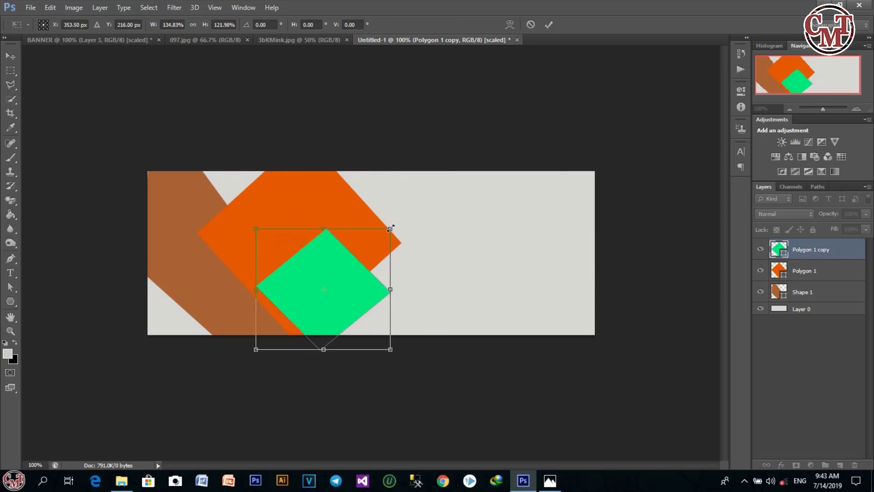
left_click_drag(324, 227, 323, 219)
left_click(549, 25)
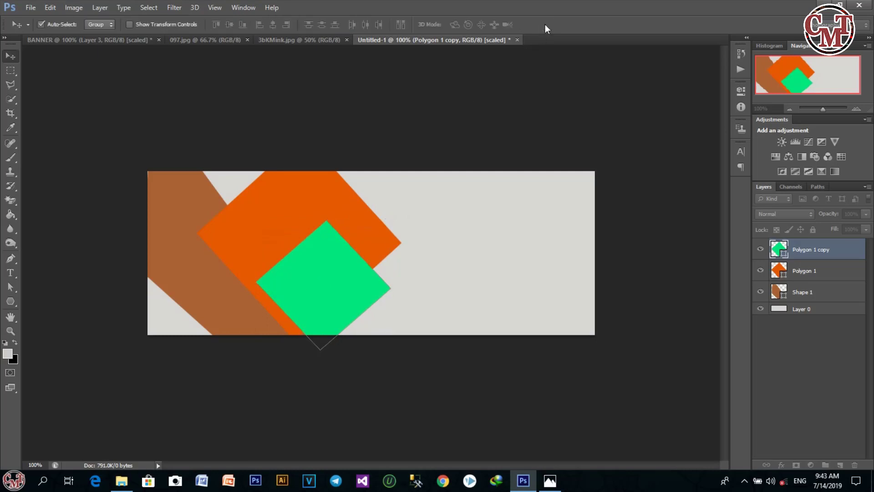
Step: Reposition the two diamonds, the orange one higher and the green one lower, so their left edges line up along the brown shape
left_click_drag(297, 272, 318, 304)
left_click_drag(266, 219, 277, 205)
left_click_drag(305, 271, 303, 297)
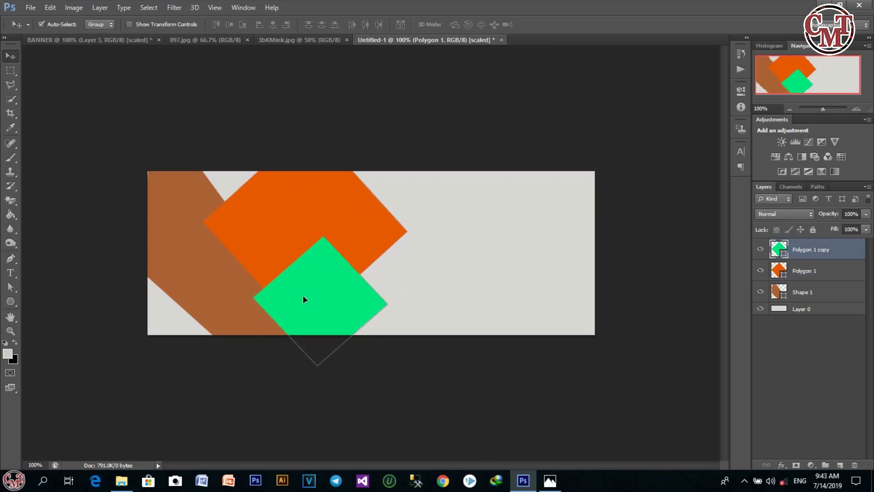
left_click(410, 281)
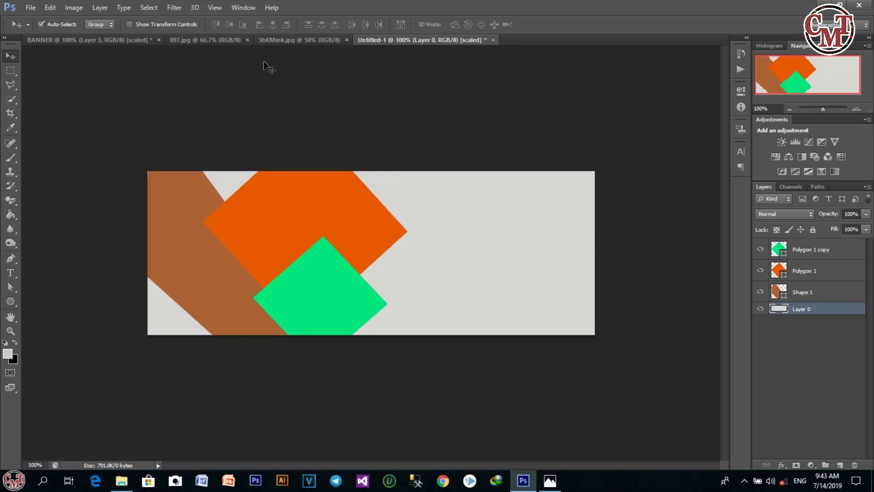
Step: Copy the building photo from 097.jpg into the banner directly above the brown Shape 1 layer
left_click(198, 208)
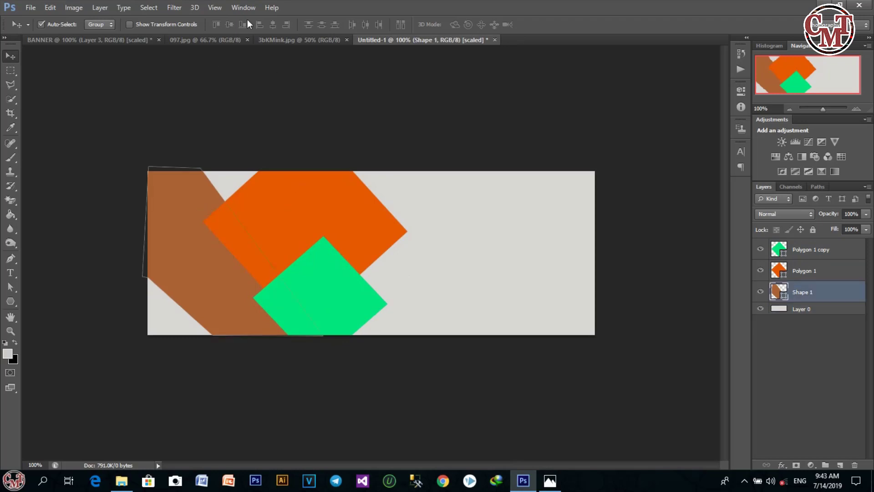
left_click(224, 40)
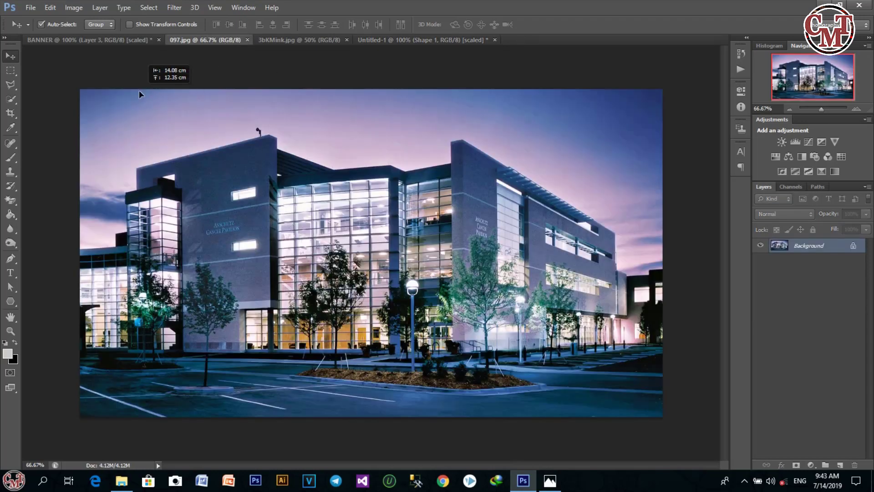
left_click_drag(140, 94, 256, 255)
Step: Scale the building photo to about 31% width and 46% height and position it to cover the brown shape
key("ctrl+t")
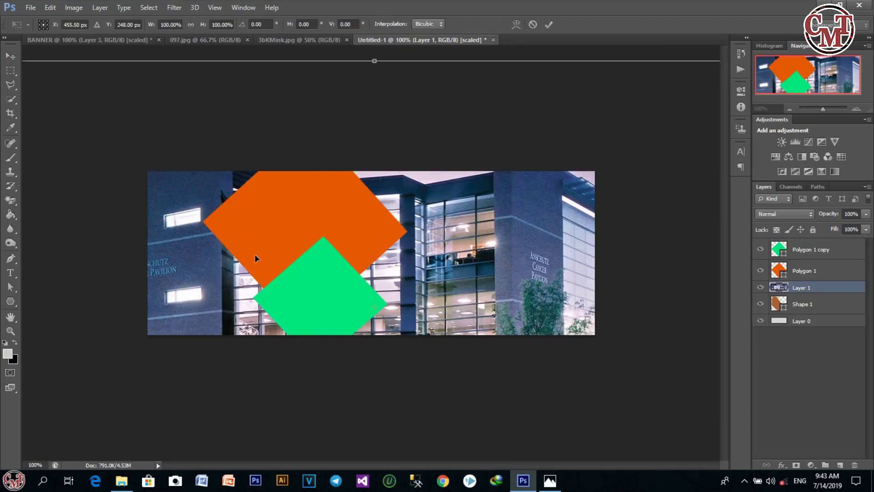
left_click_drag(669, 105, 557, 127)
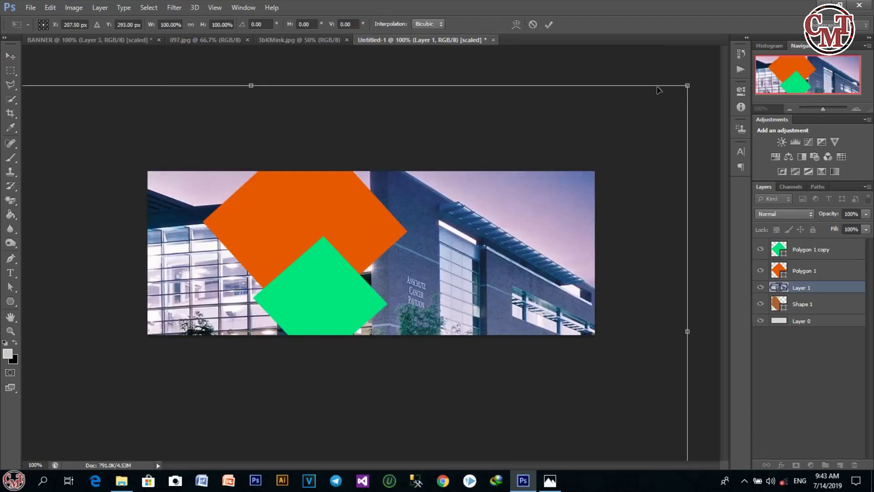
left_click_drag(687, 85, 530, 112)
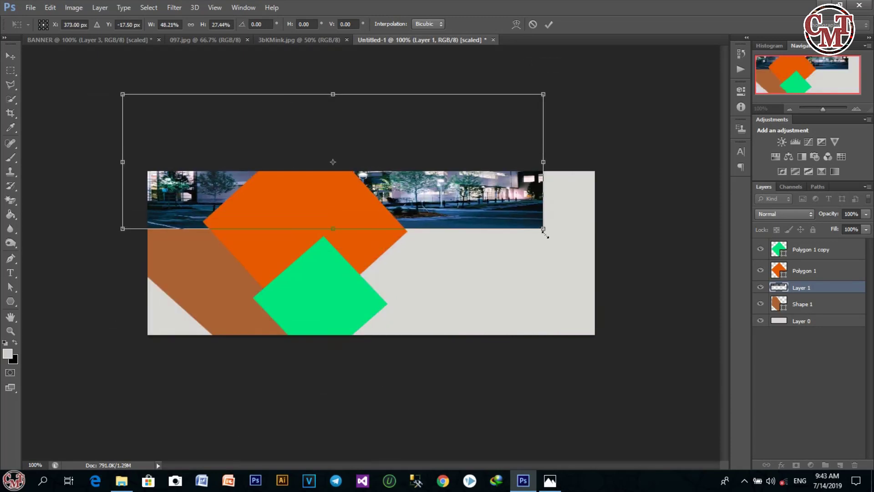
left_click_drag(544, 231, 589, 399)
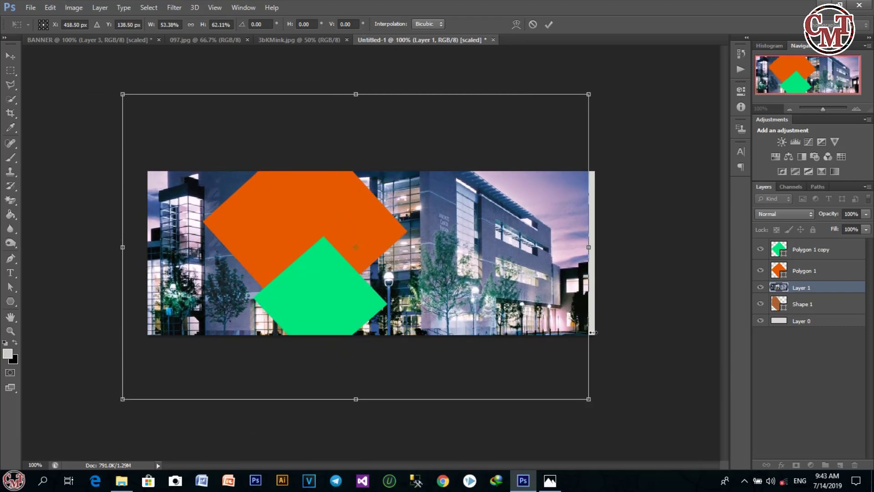
left_click_drag(589, 247, 426, 248)
left_click_drag(426, 398, 394, 319)
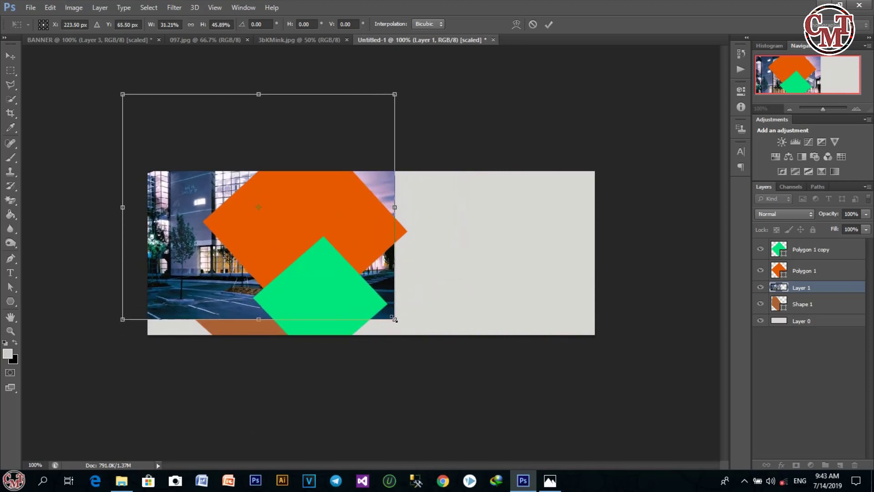
left_click(550, 25)
left_click_drag(203, 272, 207, 292)
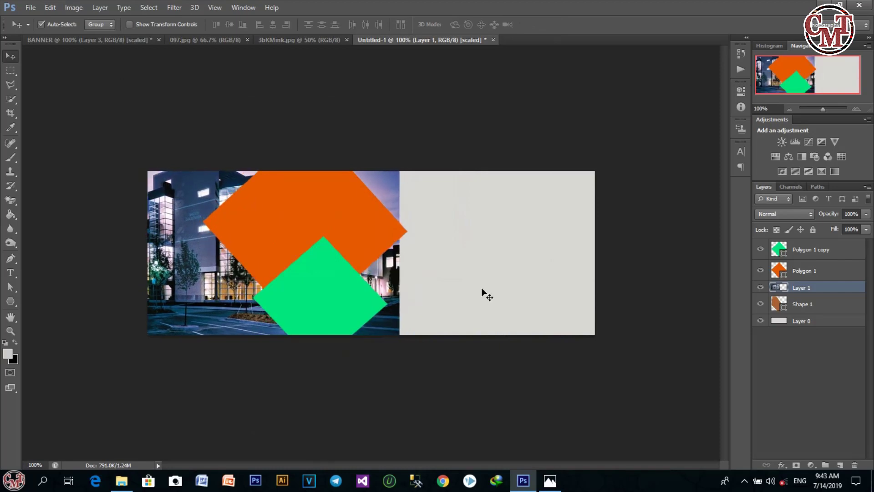
Step: Clip the building photo to the brown Shape 1 layer with a clipping mask and nudge it into position
right_click(825, 293)
left_click(683, 175)
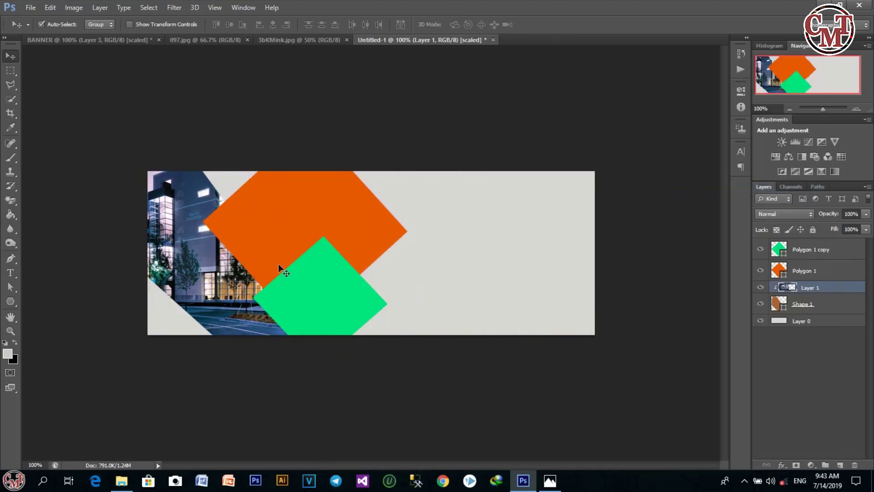
left_click_drag(220, 281, 221, 280)
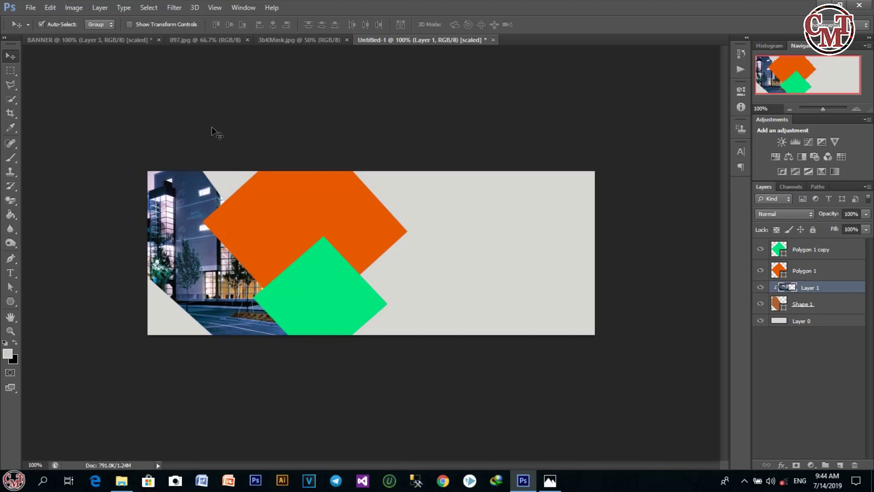
Step: Copy the euro banknote photo from 3bKMink.jpg into the banner directly above the orange Polygon 1 layer
left_click(196, 40)
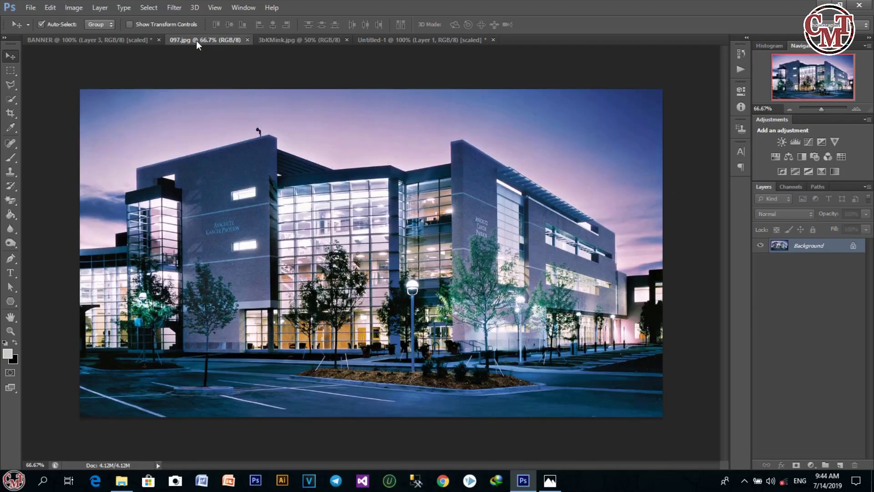
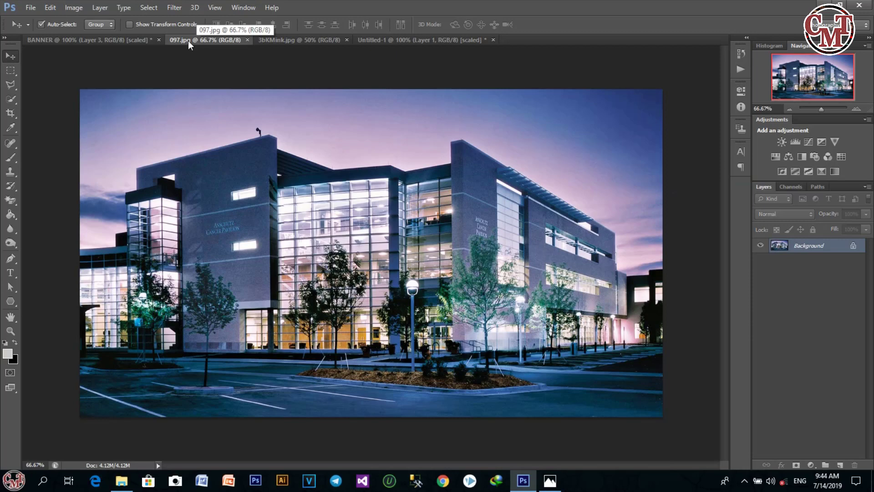
left_click(285, 40)
left_click_drag(328, 207, 350, 237)
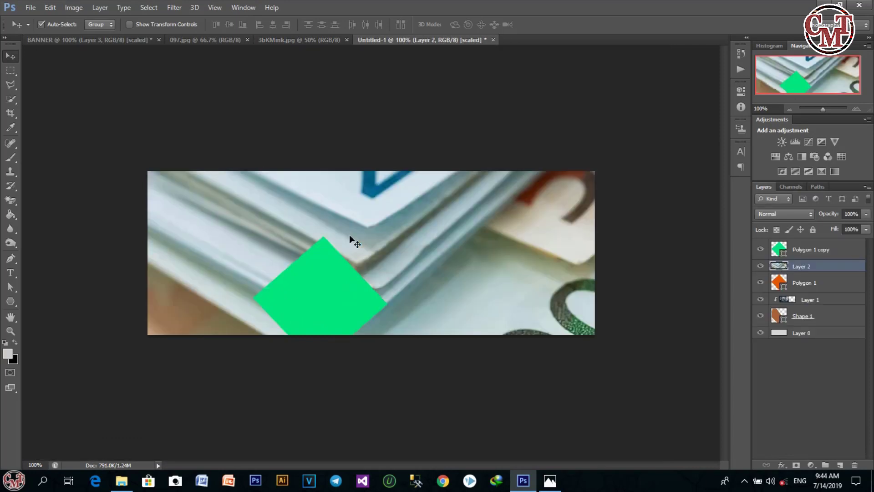
Step: Scale the banknote photo to about 23% width and 21% height and position it to cover the orange diamond
key("ctrl+t")
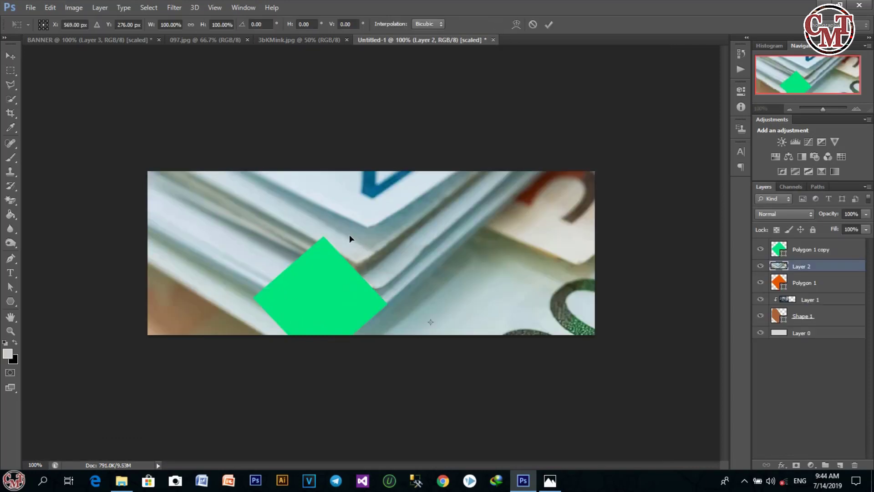
left_click_drag(448, 162, 76, 300)
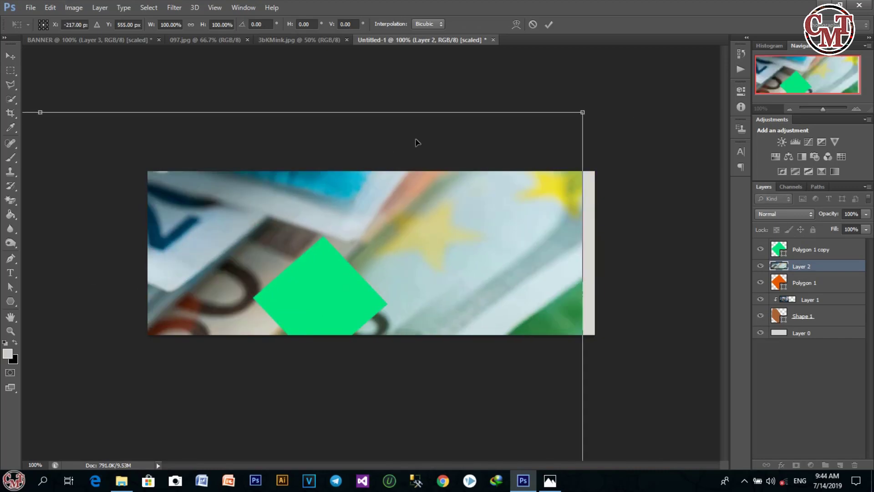
left_click_drag(583, 112, 398, 54)
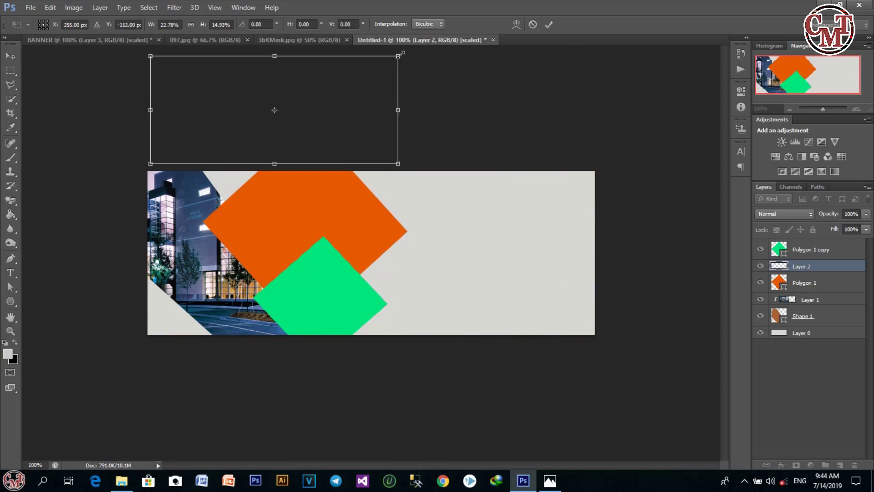
left_click_drag(315, 125, 334, 223)
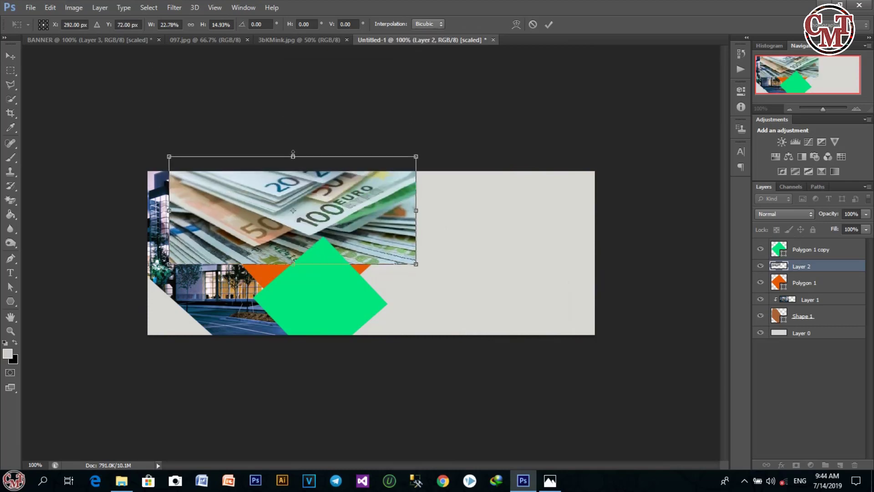
left_click_drag(293, 156, 295, 112)
left_click_drag(355, 183, 390, 222)
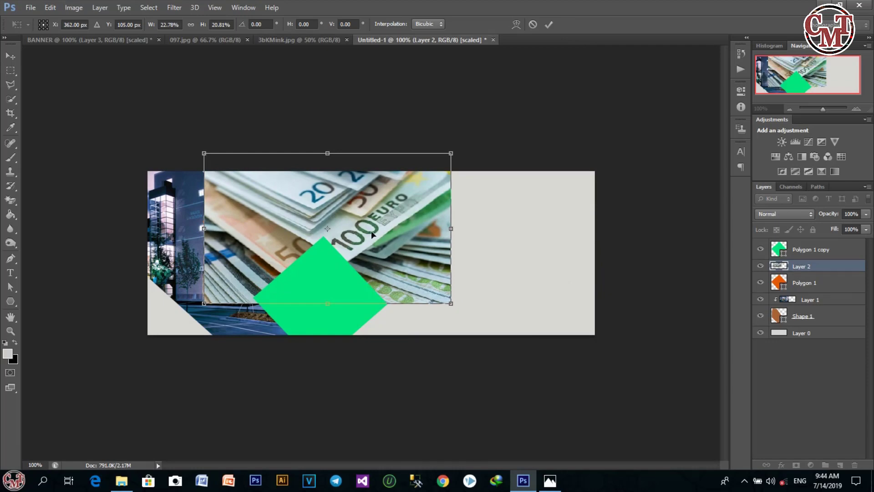
left_click(548, 24)
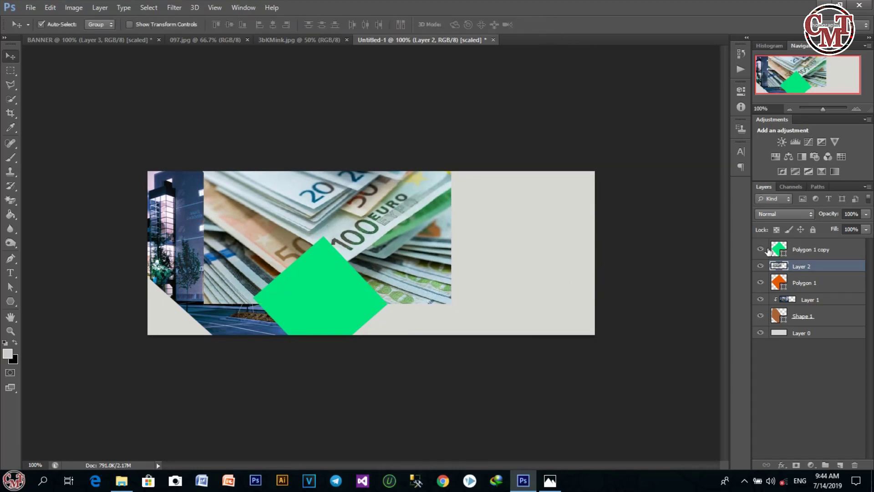
Step: Stack the banknote photo directly above the green diamond as a clipping mask and shift the photo down inside the shape
left_click_drag(776, 266, 783, 241)
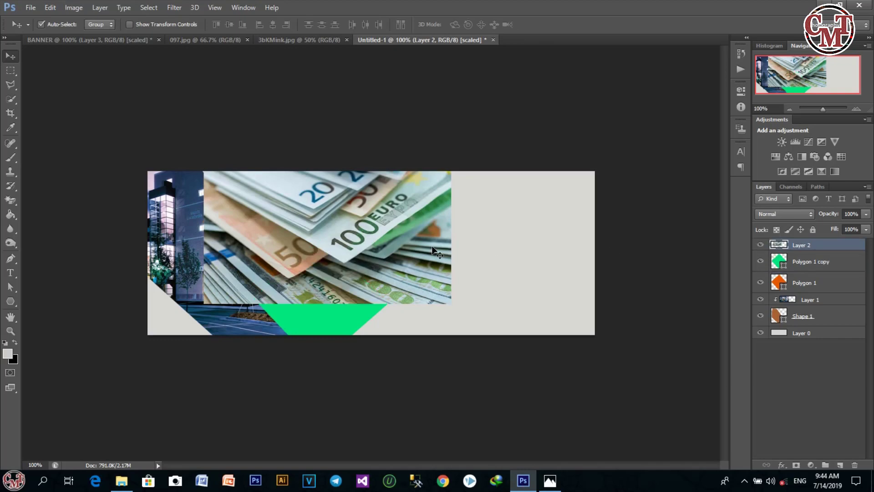
left_click_drag(433, 250, 428, 267)
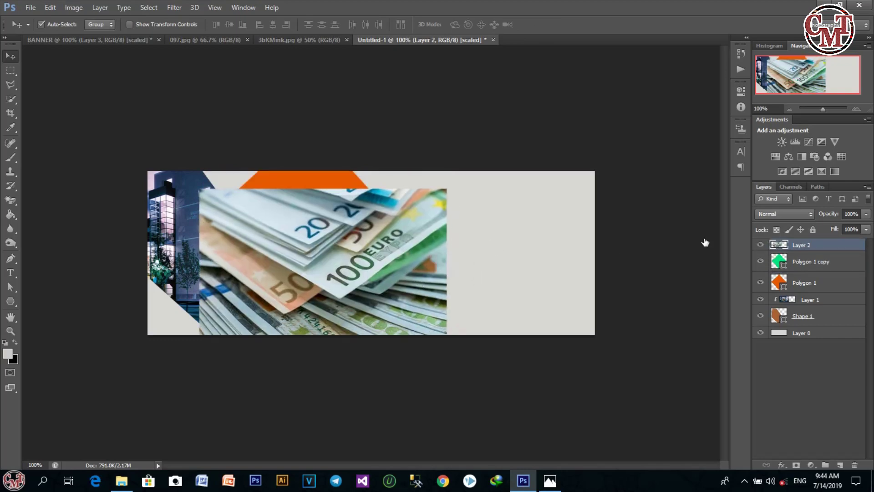
right_click(816, 246)
left_click(732, 187)
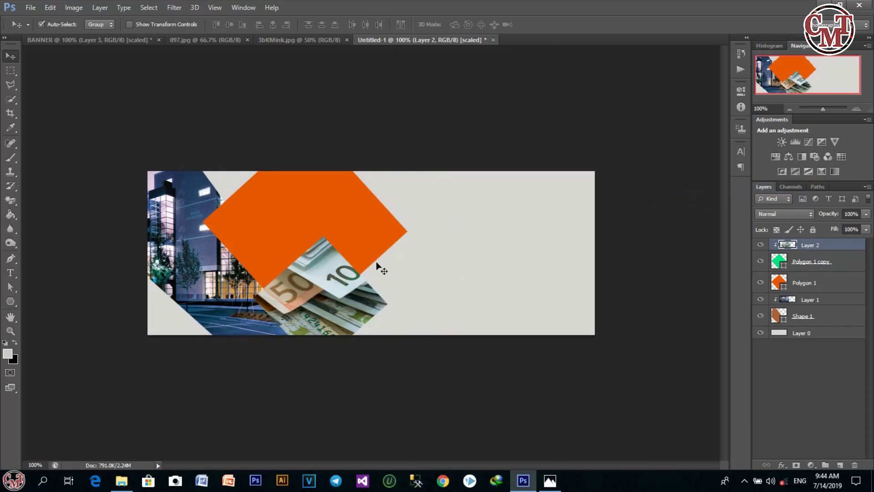
left_click_drag(313, 317, 303, 351)
Step: Add a Curves adjustment above the building photo and darken it with a point at input 143, output 110
left_click(210, 296)
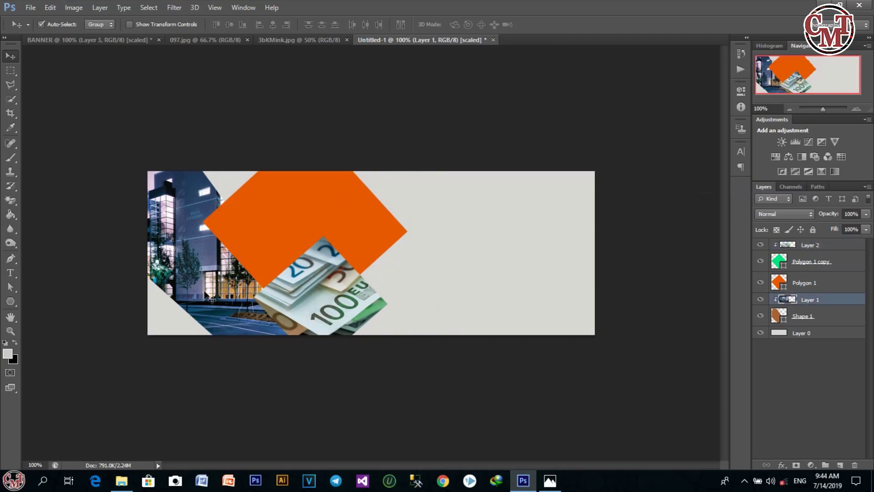
left_click(806, 142)
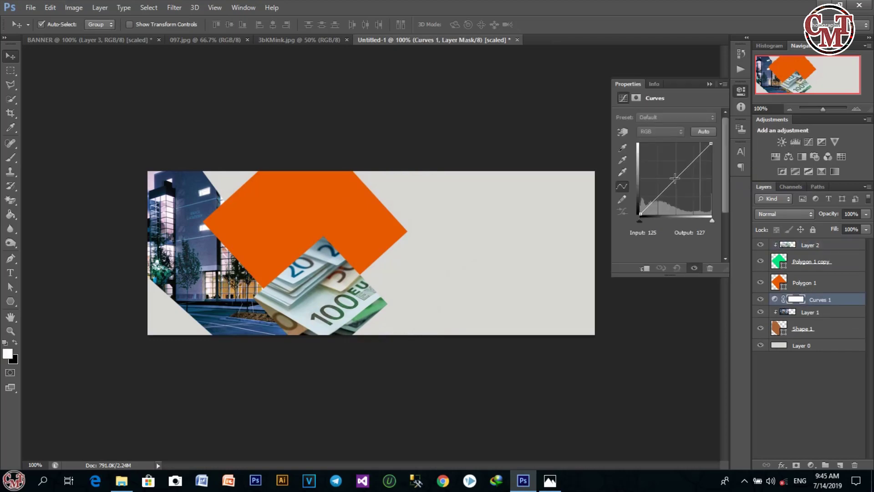
left_click_drag(675, 178, 679, 183)
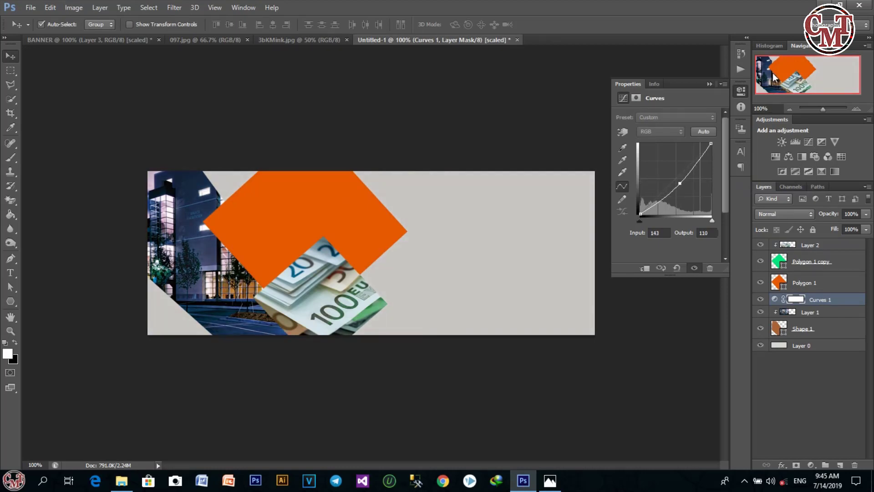
left_click(710, 84)
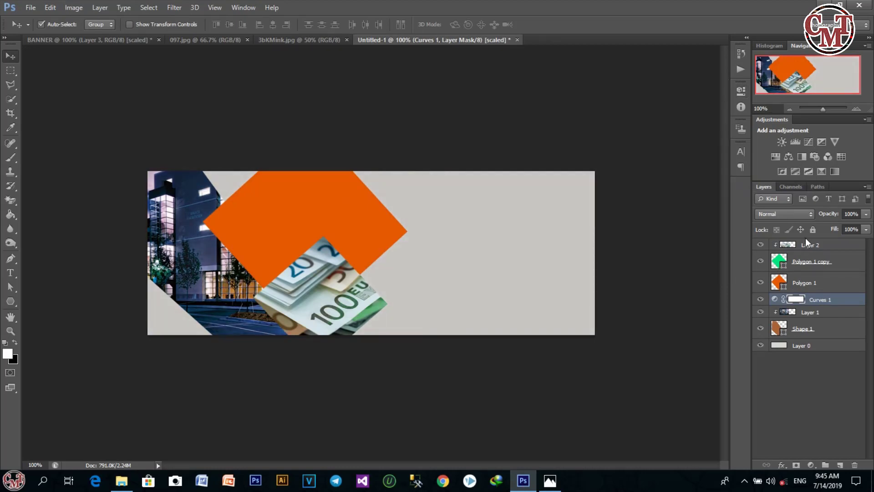
Step: Add a Curves adjustment above the banknote photo and darken it with a point at input 158, output 126
left_click(806, 245)
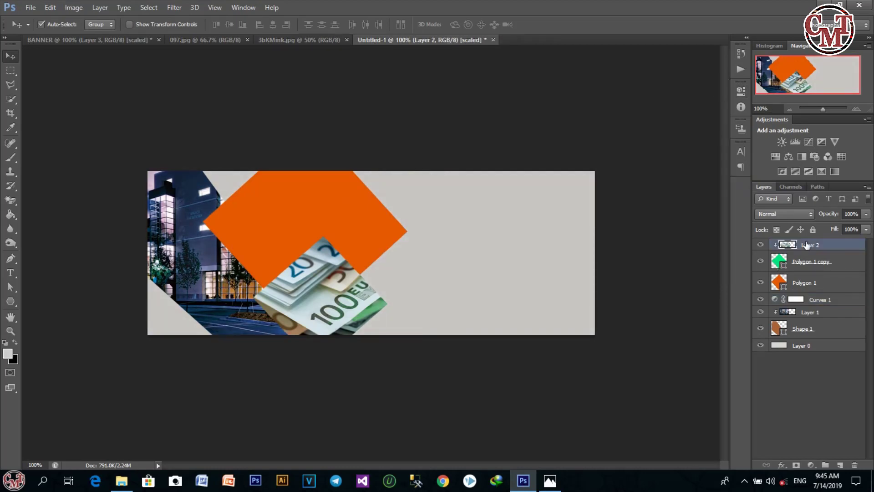
left_click(807, 144)
left_click_drag(680, 174, 684, 179)
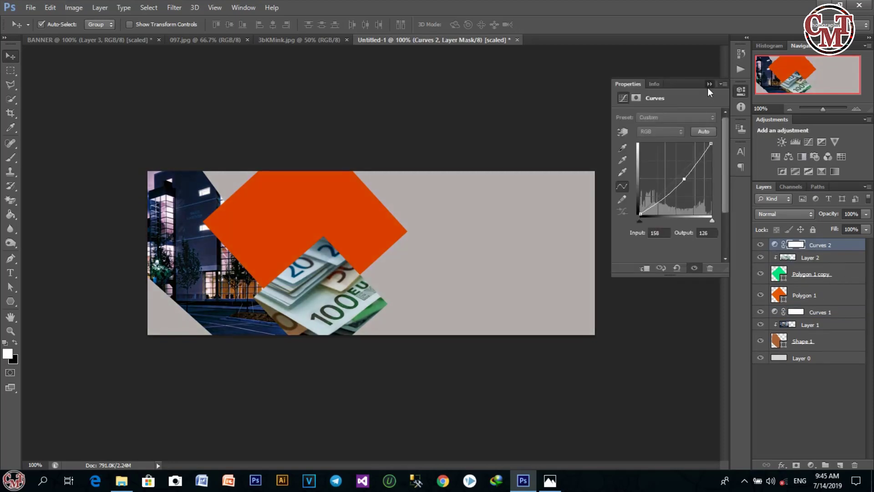
left_click(709, 85)
Step: Nudge the orange diamond down and right, then draw a Pen triangle about 128 × 63 px in the gap beside its upper-left edge
left_click_drag(240, 210, 244, 214)
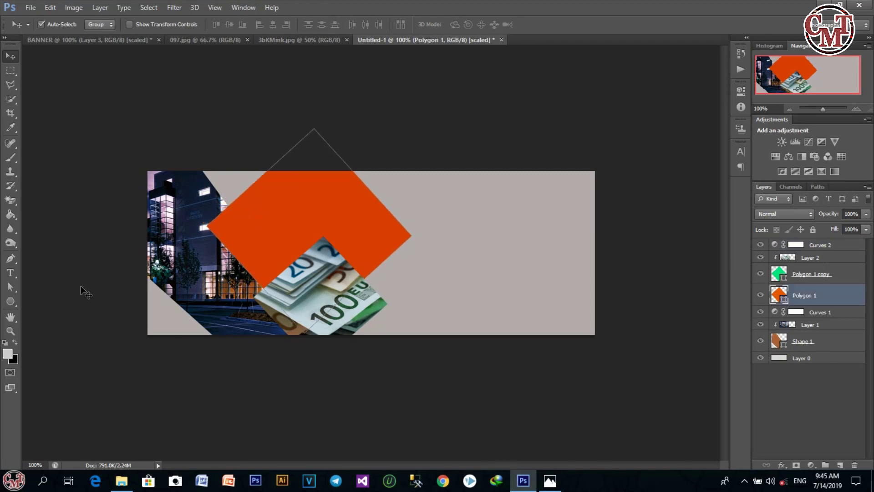
left_click(10, 259)
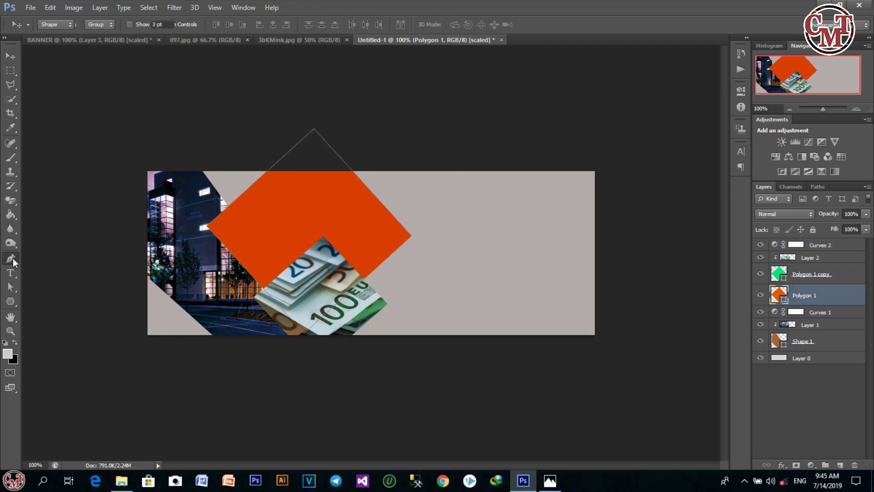
left_click(265, 173)
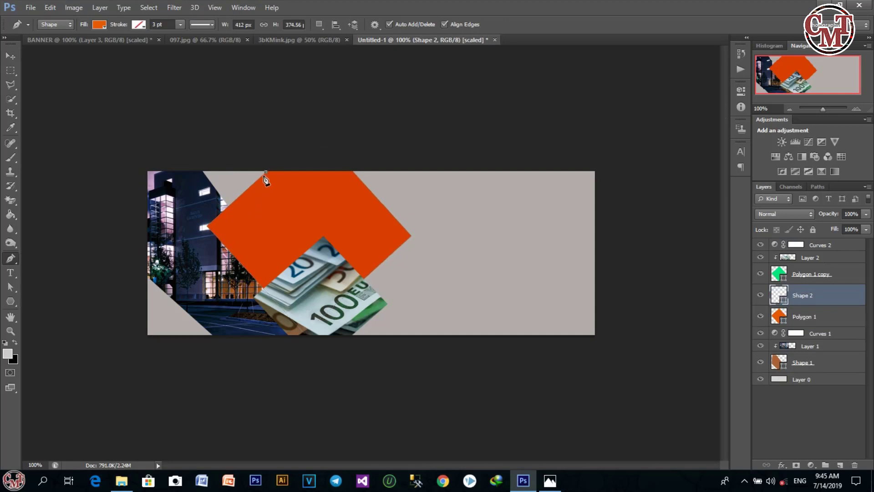
left_click(228, 207)
left_click(201, 172)
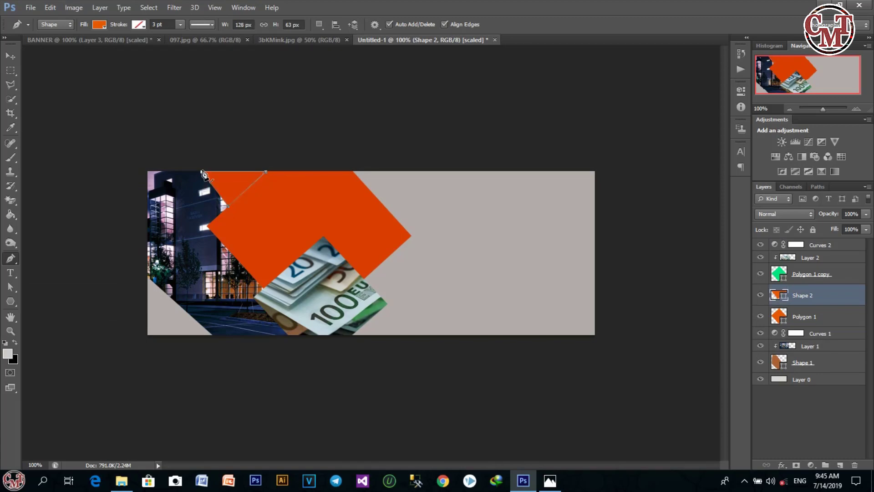
left_click(266, 173)
Step: Set the new triangle's fill to black
left_click(99, 25)
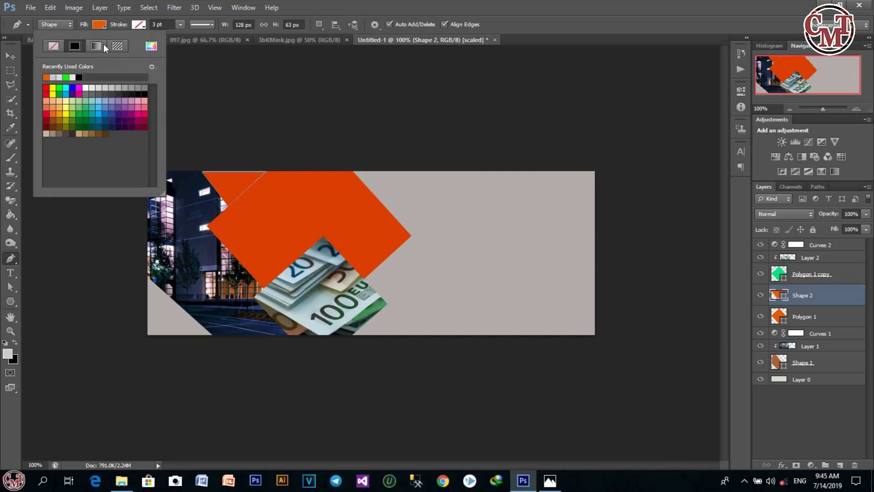
left_click(95, 89)
left_click(144, 96)
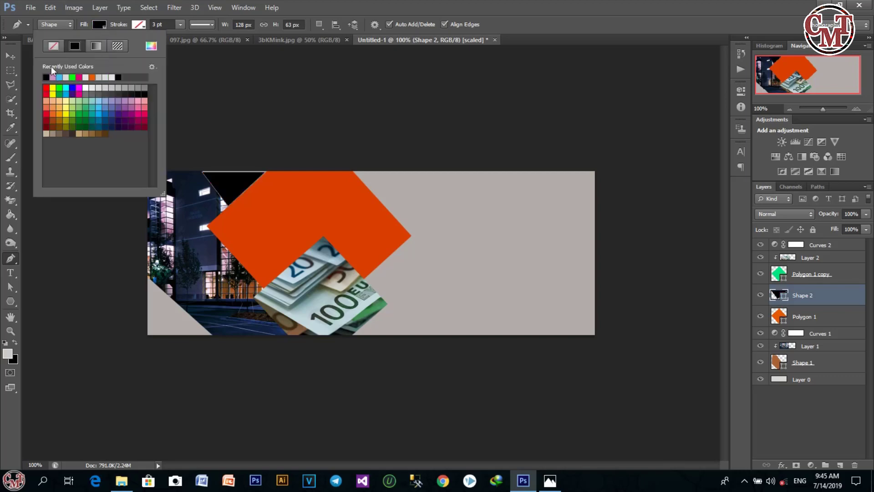
left_click(13, 58)
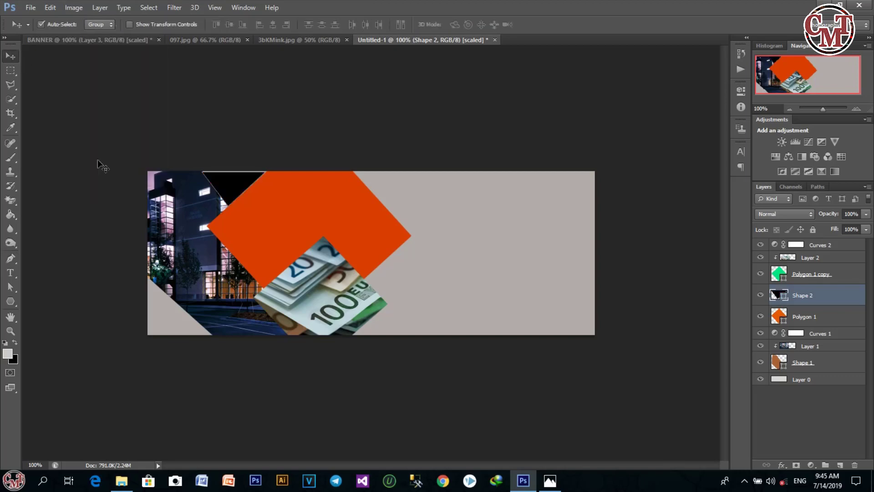
Step: Stretch the black triangle to about 111.7% width and 112.7% height so it reaches past the banner's top edge
left_click(182, 230)
left_click(236, 195)
key("ctrl+t")
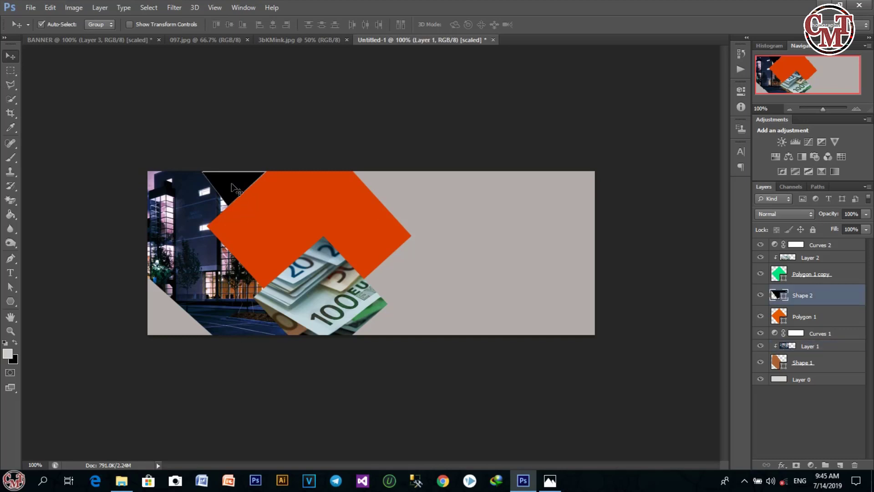
left_click_drag(234, 173, 270, 186)
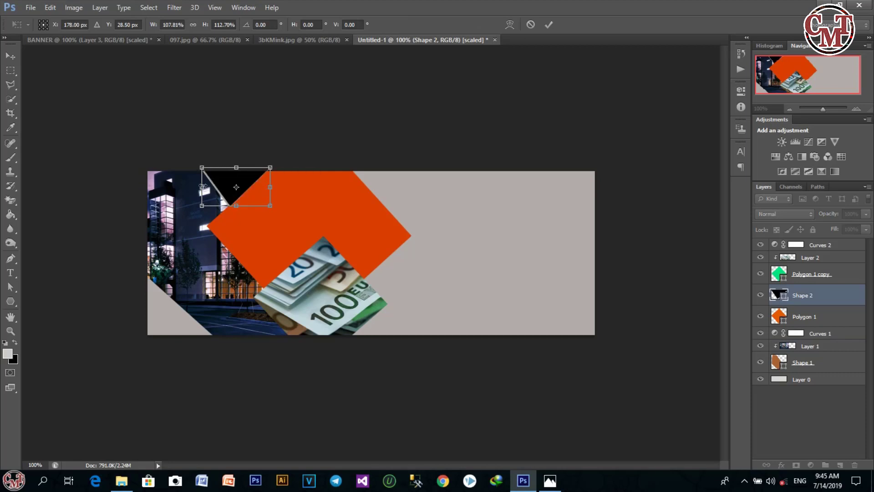
left_click_drag(203, 186, 200, 187)
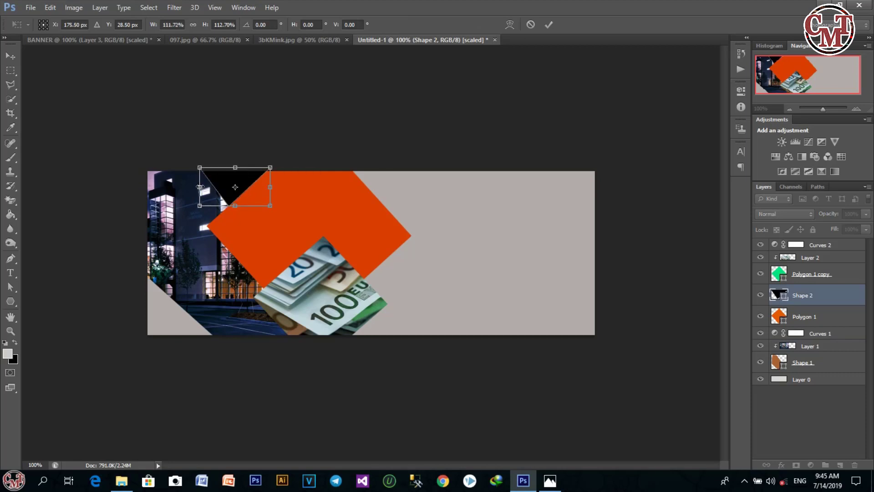
left_click(549, 25)
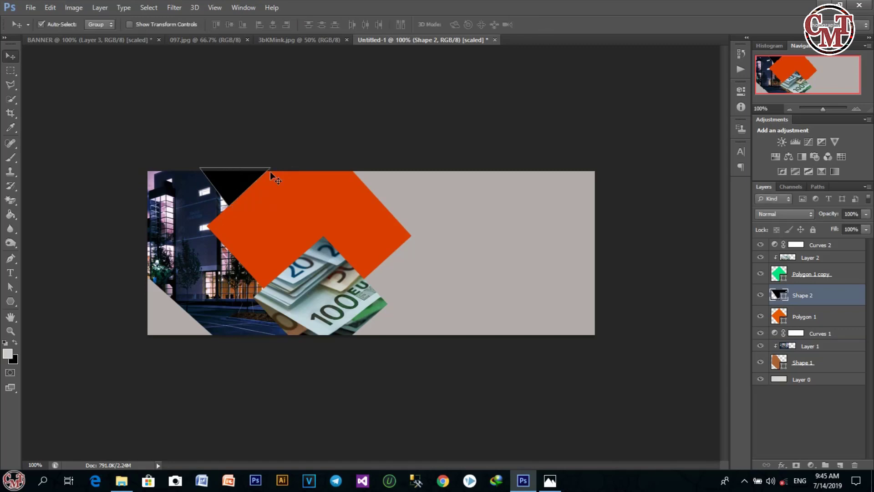
Step: Add an outside Stroke layer style in near-white fefcfc to the black triangle
left_click(288, 146)
left_click(289, 196)
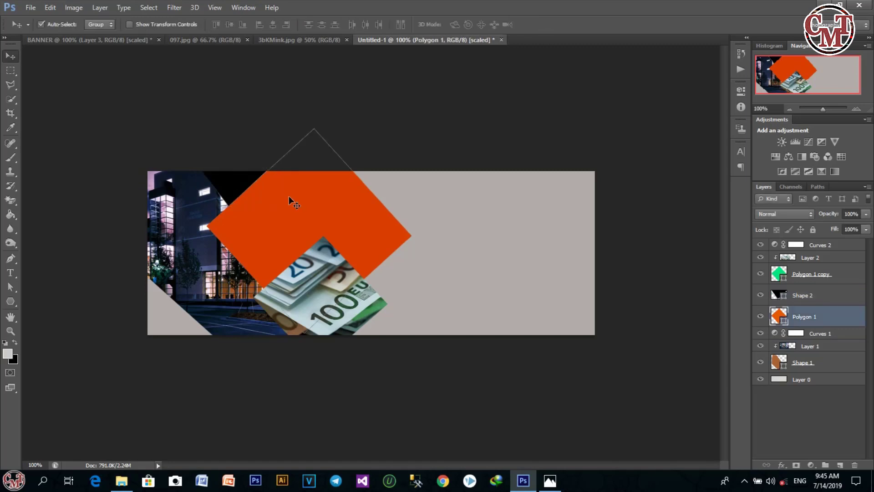
right_click(818, 303)
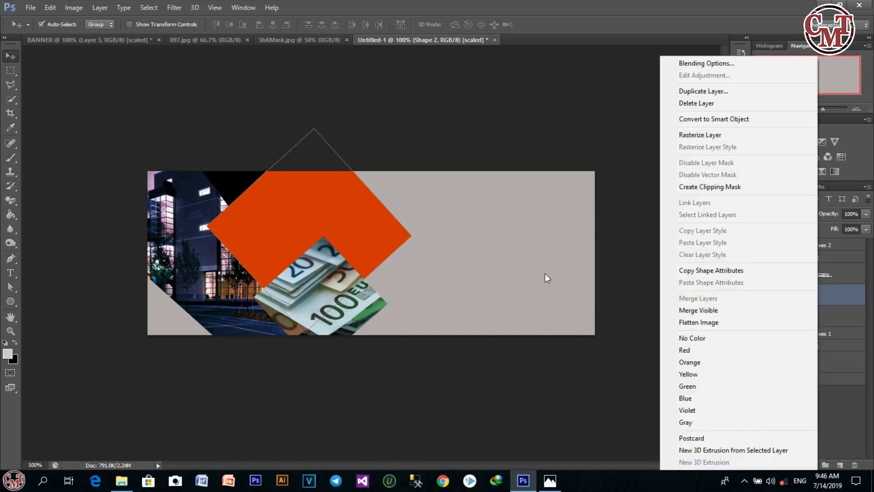
left_click(679, 67)
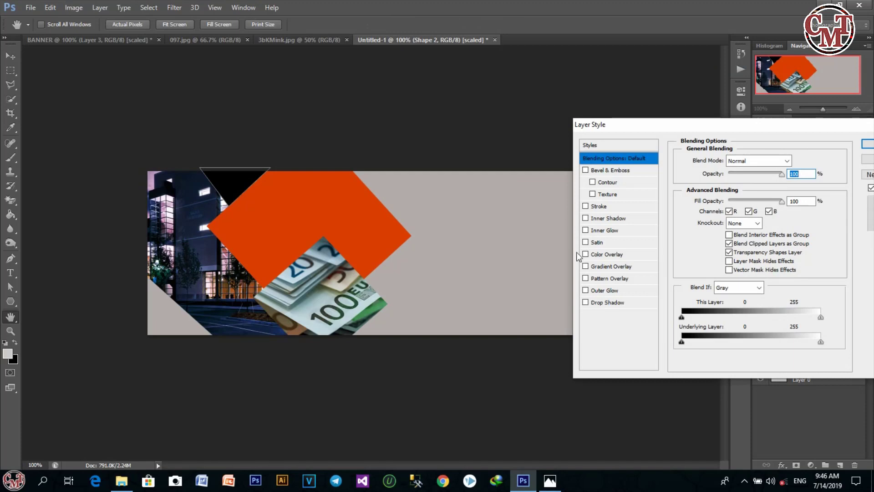
left_click(597, 207)
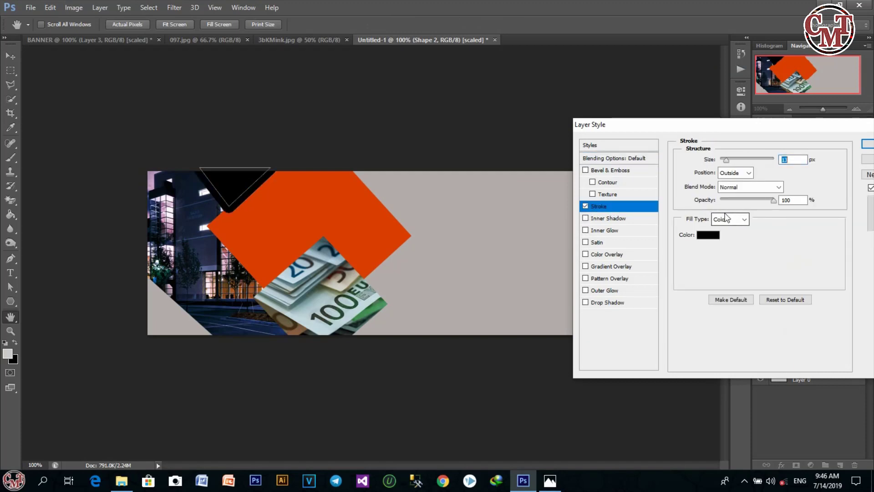
left_click(710, 235)
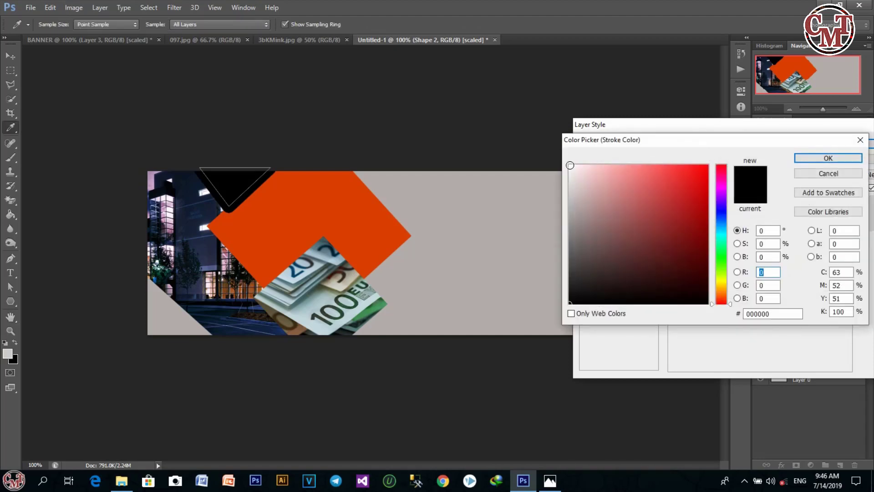
left_click(570, 165)
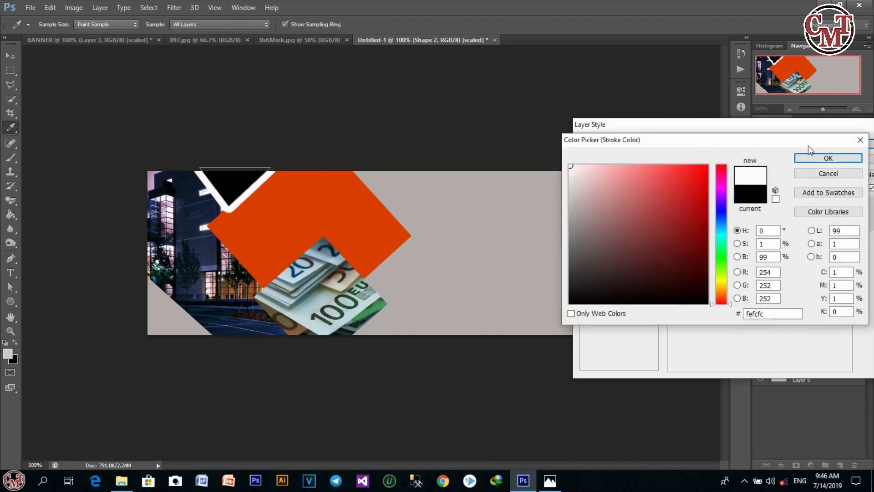
left_click(811, 157)
left_click(866, 149)
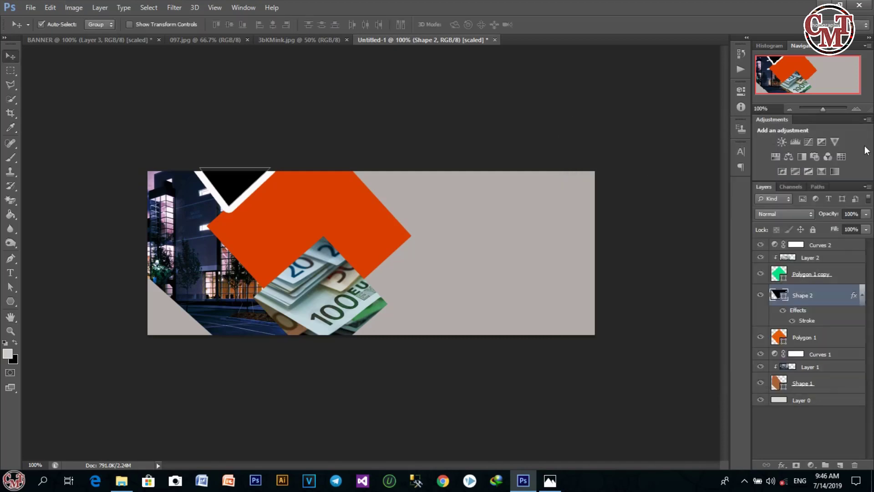
Step: Move the black triangle's layer below the orange diamond and the first Curves adjustment, directly above the building photo
left_click(479, 199)
left_click(316, 225)
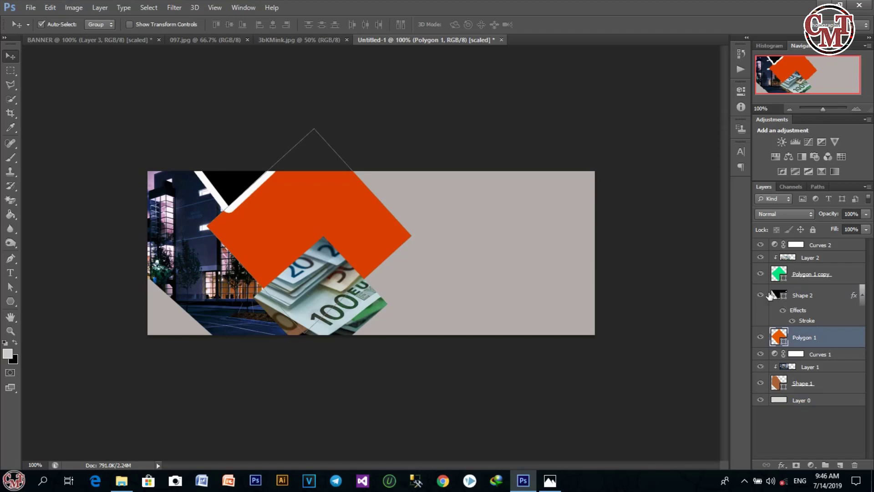
left_click_drag(774, 296, 784, 362)
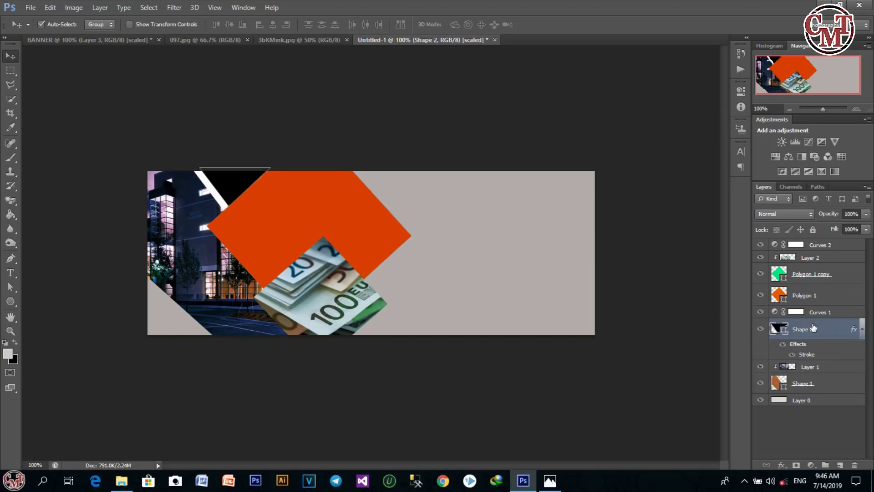
Step: Add a 13 px outside Stroke layer style in near-white fcfbfb to the orange diamond
left_click(807, 299)
right_click(806, 299)
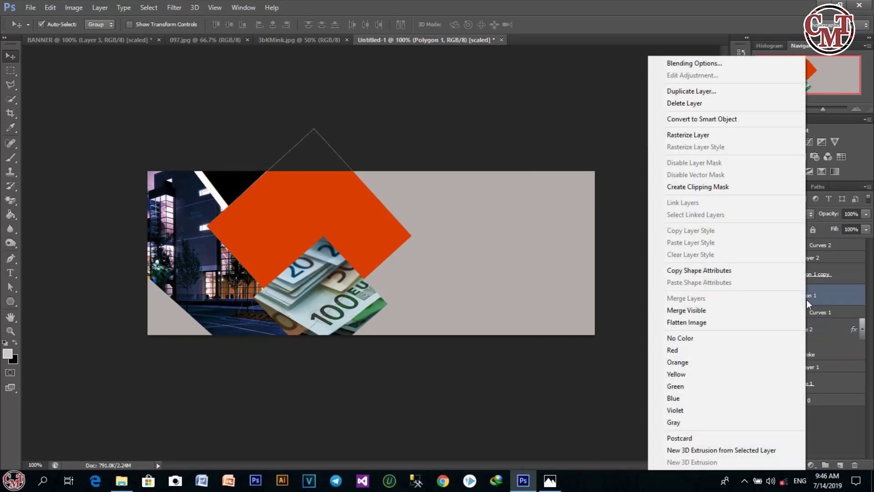
left_click(689, 64)
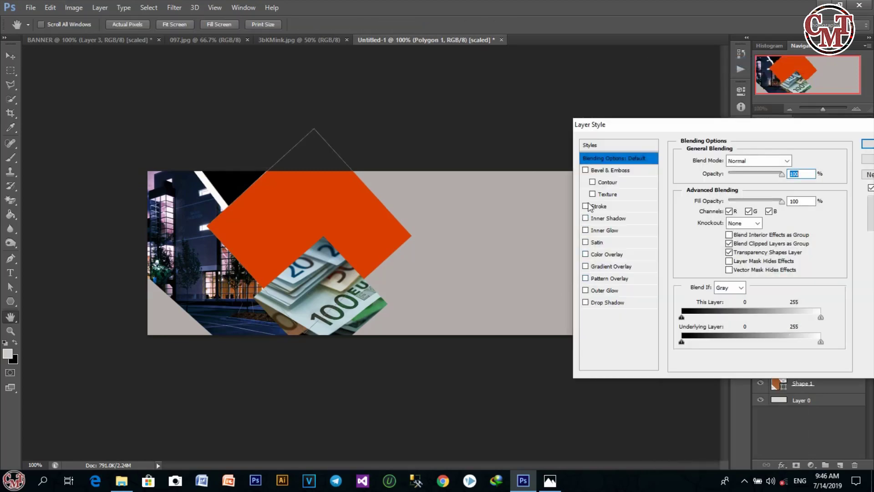
left_click(586, 205)
left_click(617, 207)
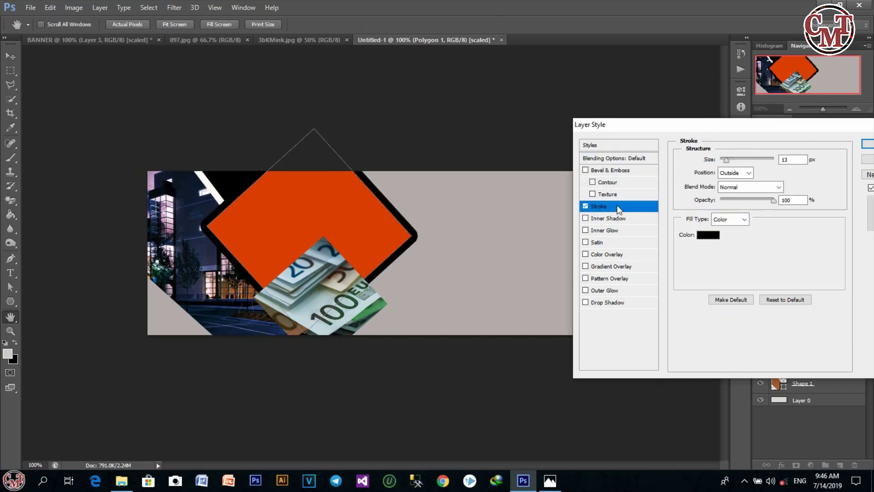
left_click(705, 236)
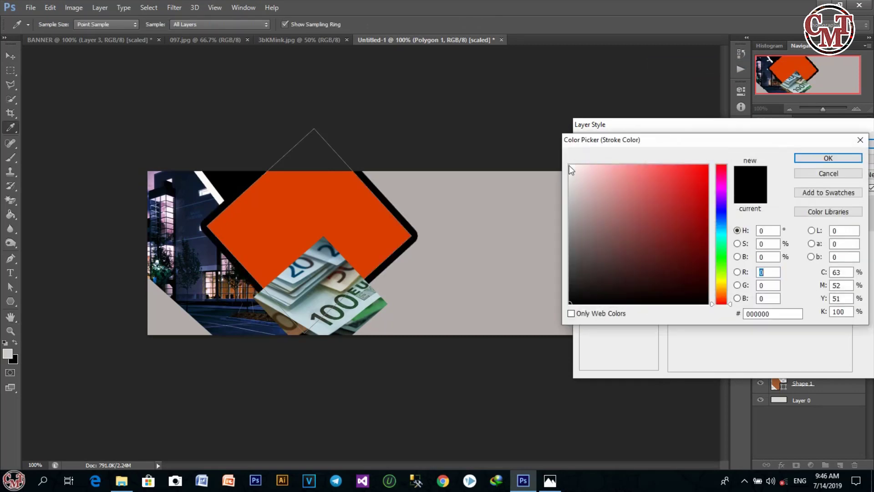
left_click(569, 166)
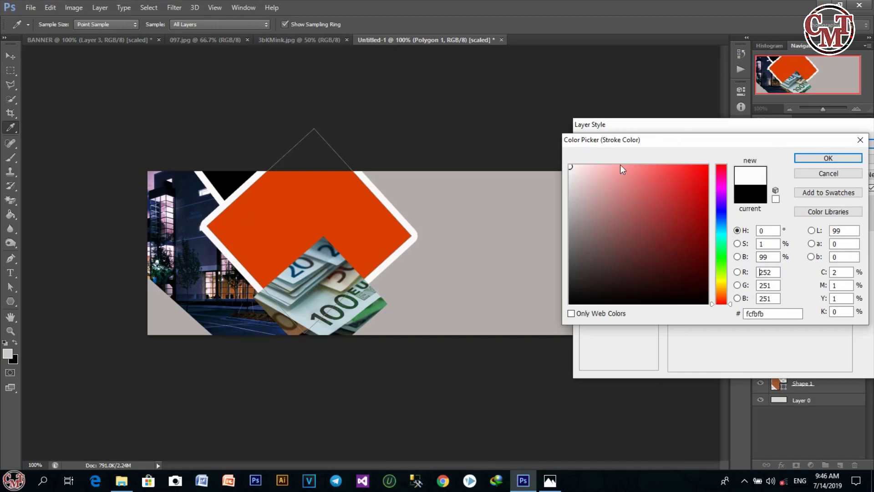
left_click(801, 158)
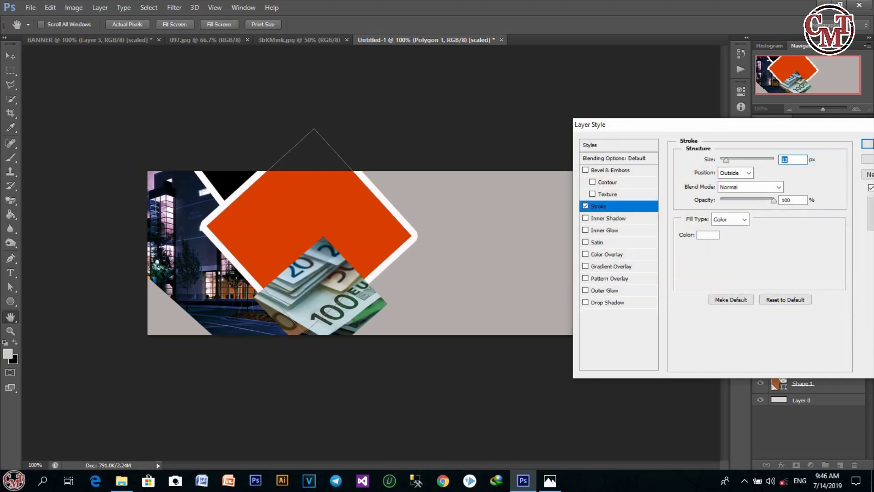
left_click(867, 143)
left_click(426, 218)
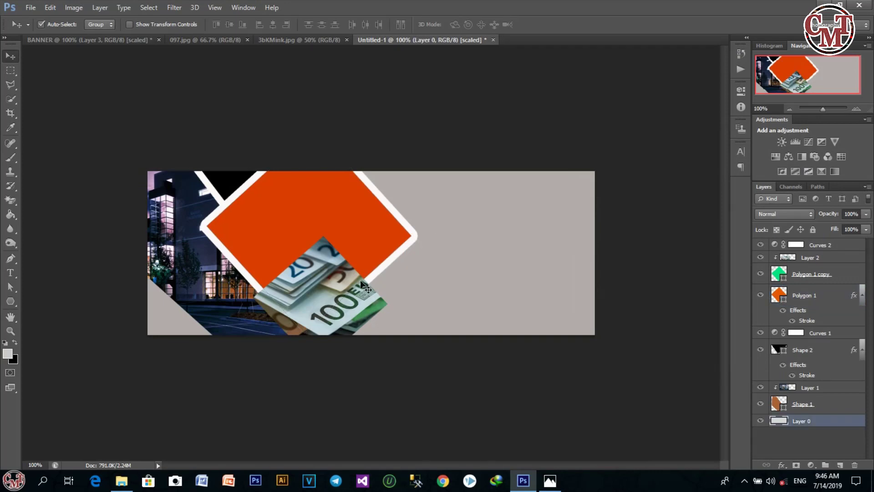
Step: Add a 13 px outside Stroke layer style in near-white fdfbfb to the diamond that clips the banknote photo
left_click(323, 314)
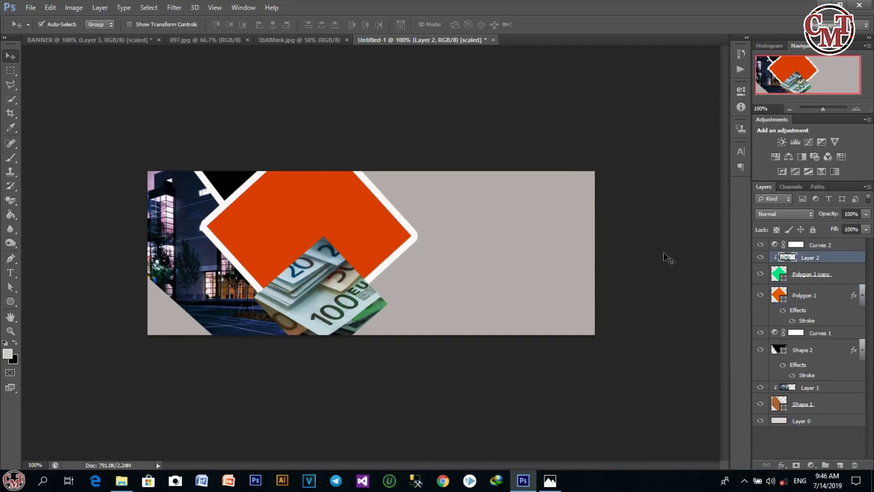
left_click(766, 276)
right_click(774, 274)
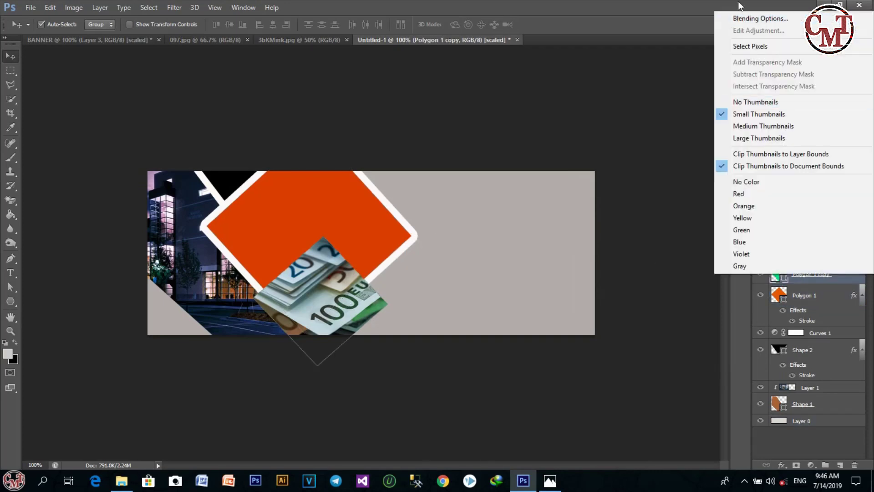
left_click(744, 18)
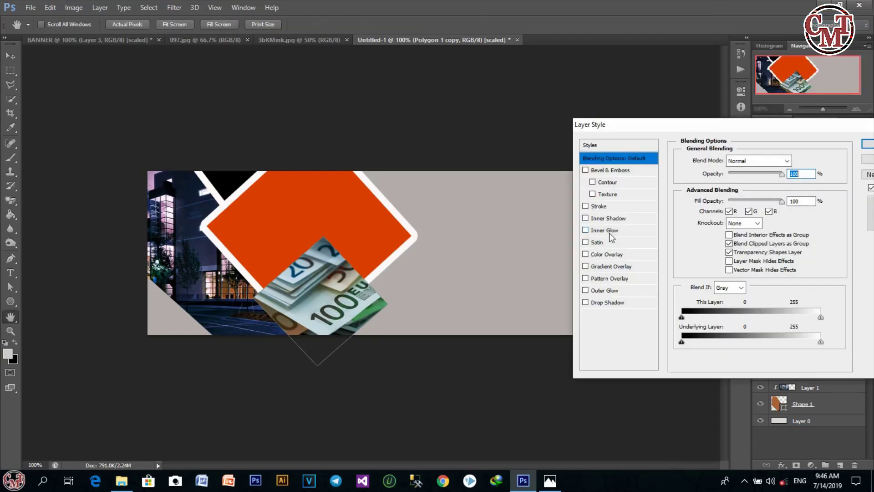
left_click(585, 206)
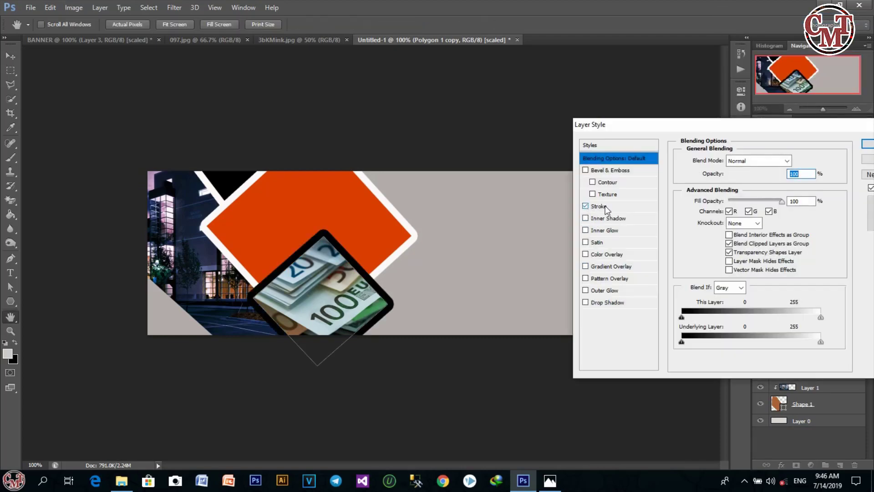
left_click(605, 208)
left_click(709, 235)
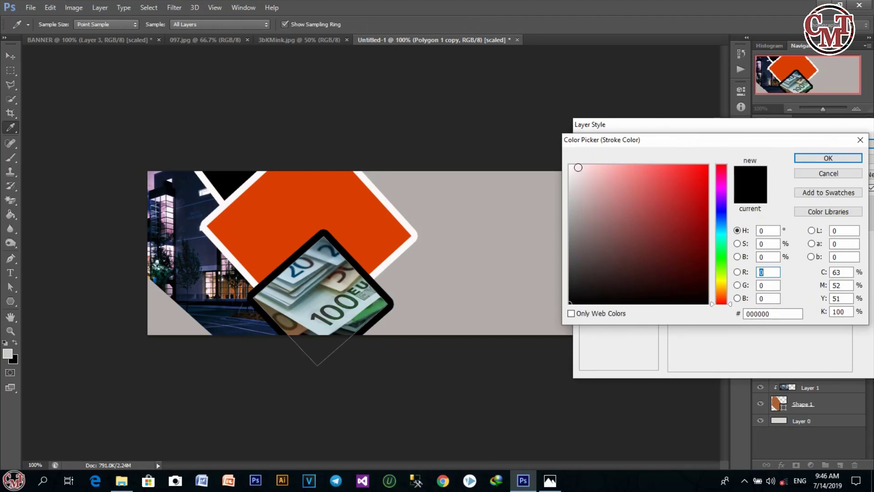
left_click(570, 166)
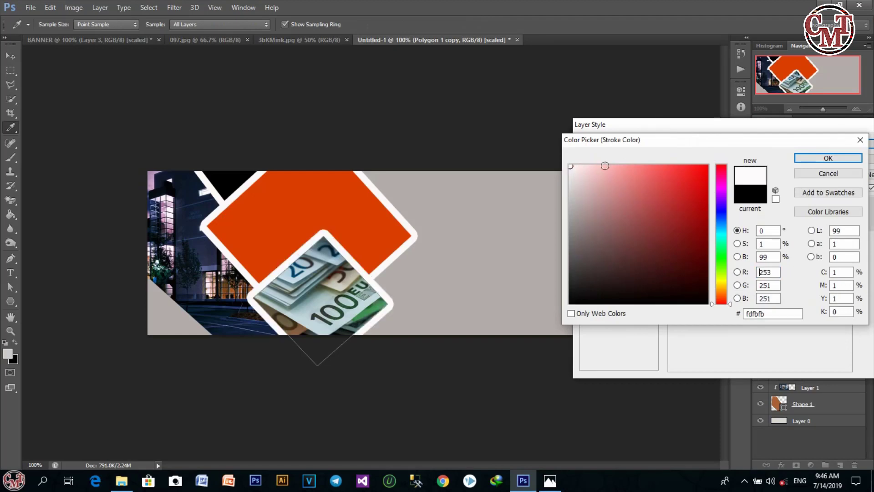
left_click(805, 159)
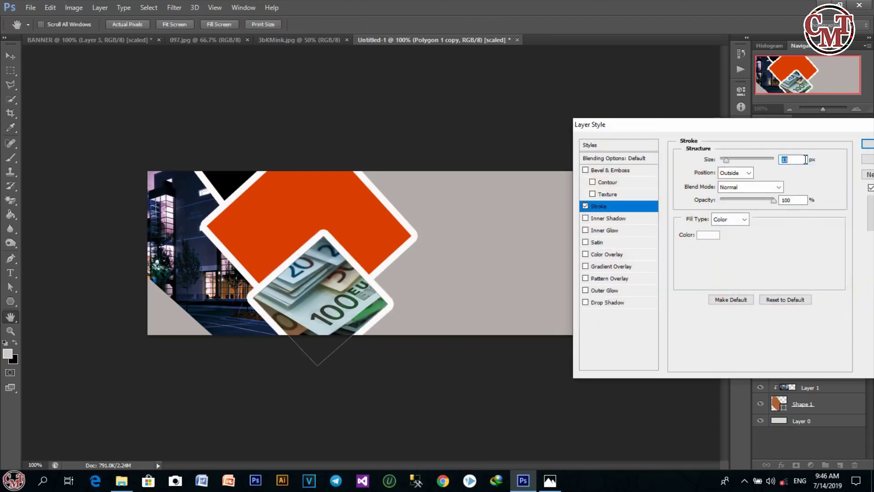
left_click(867, 145)
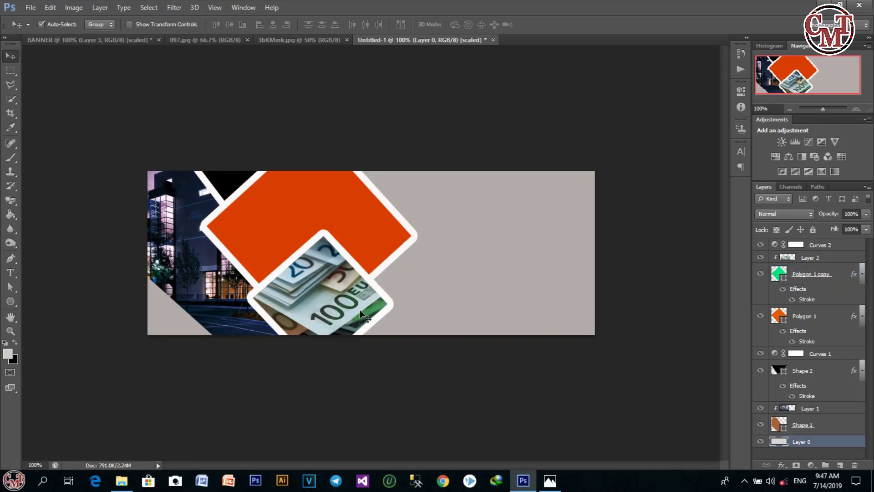
Step: Shift the banknote photo slightly down and left inside its diamond, and move the orange diamond slightly up and to the right
left_click_drag(338, 286, 330, 291)
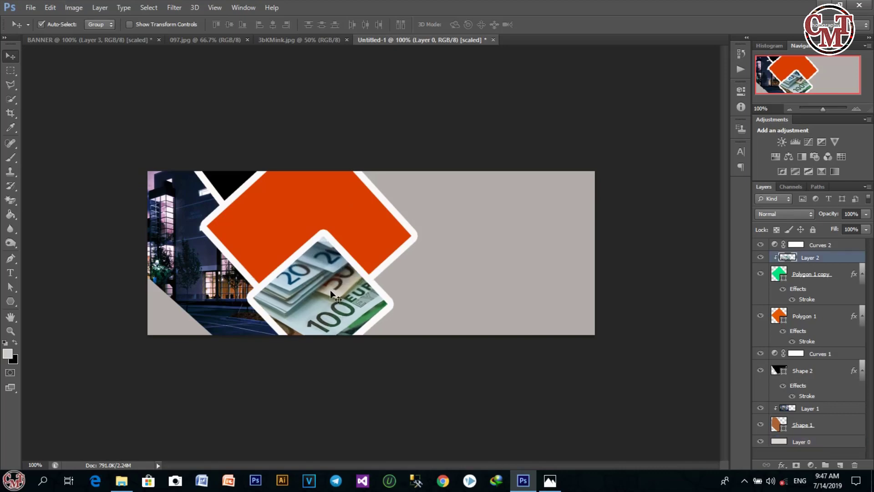
left_click_drag(358, 265, 362, 258)
left_click(460, 245)
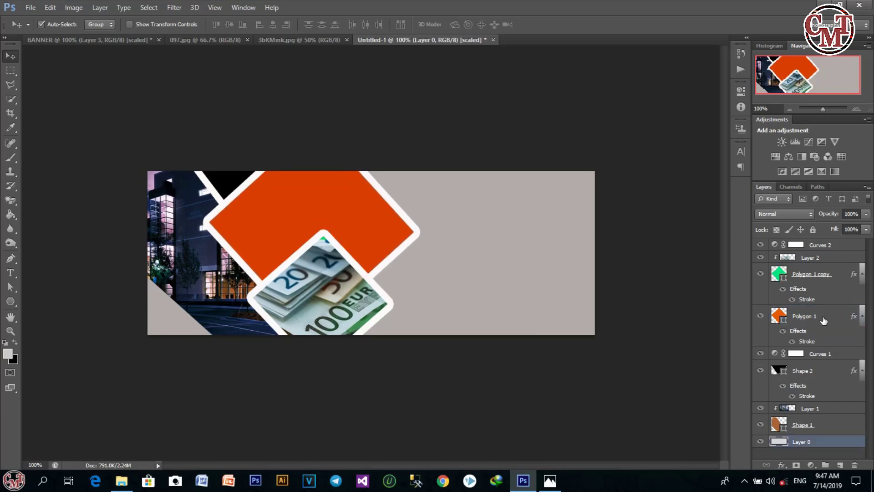
Step: Nudge the banknote diamond slightly down towards the banner's lower edge and lower the photo inside it a little
left_click(798, 279)
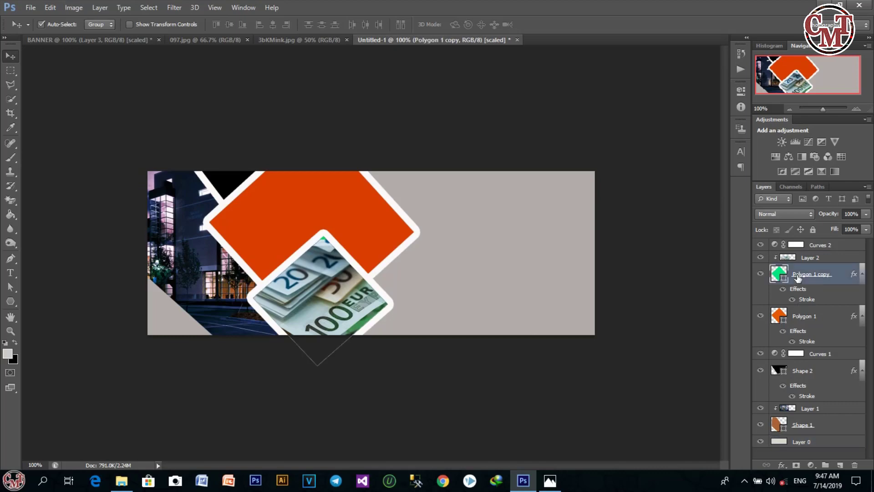
key("Down")
key("Down")
key("Down")
key("Down")
key("Down")
key("Down")
key("Down")
key("Down")
key("Down")
key("Down")
key("Down")
key("Down")
key("Down")
key("Down")
key("Down")
key("Down")
key("Down")
key("Down")
key("Down")
key("Down")
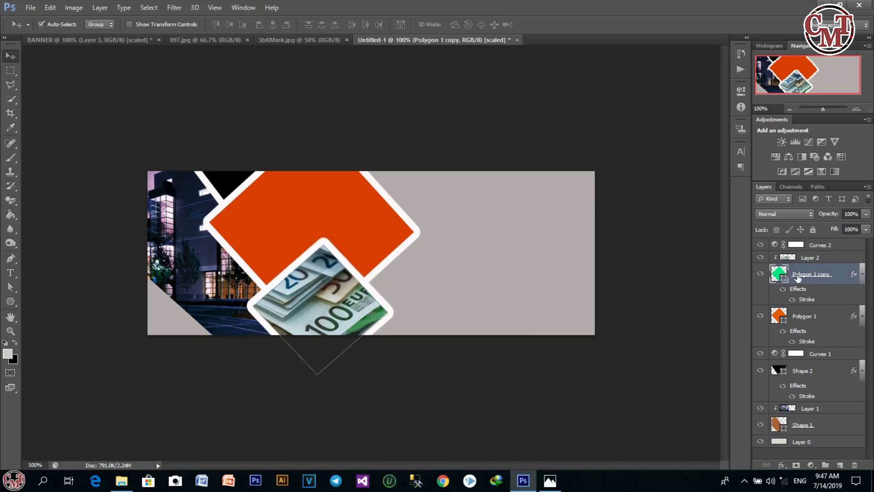
left_click(444, 298)
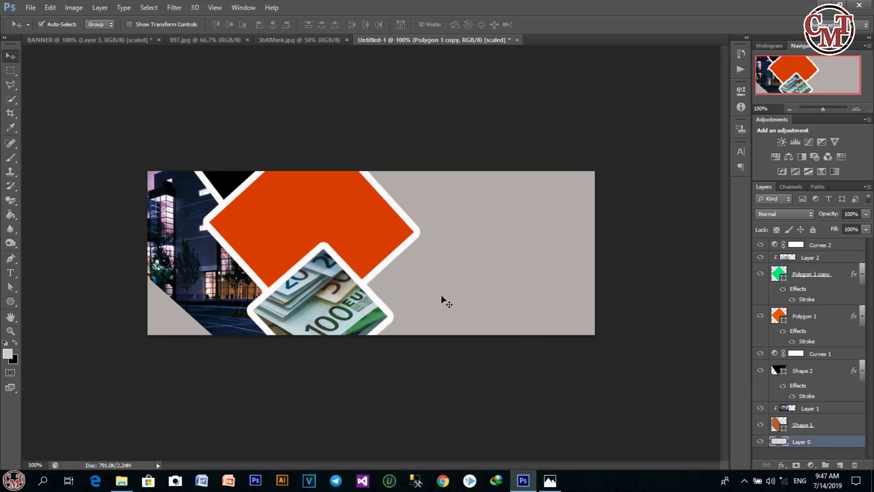
left_click_drag(334, 318, 331, 325)
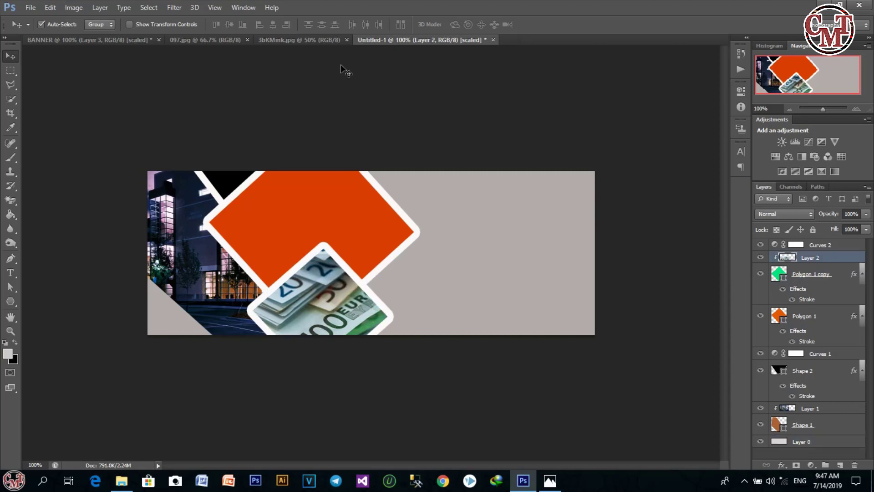
Step: Place the phone icon image in the banner as a new layer
left_click(31, 8)
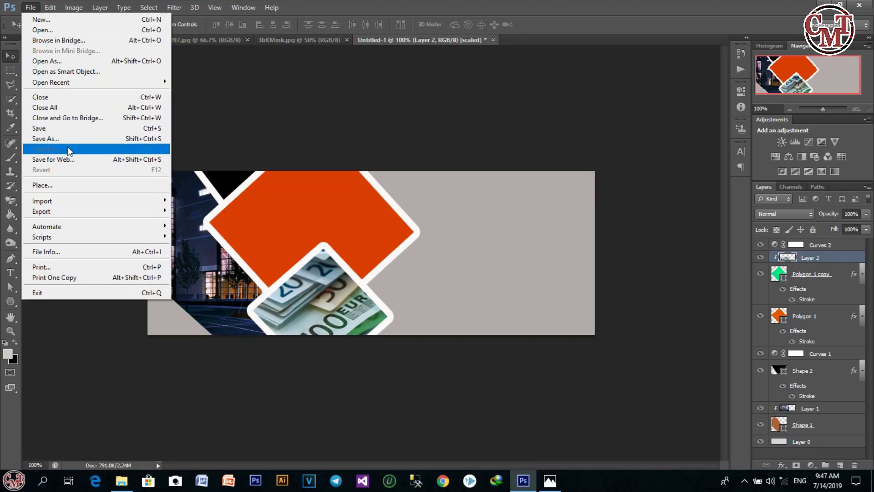
left_click(71, 186)
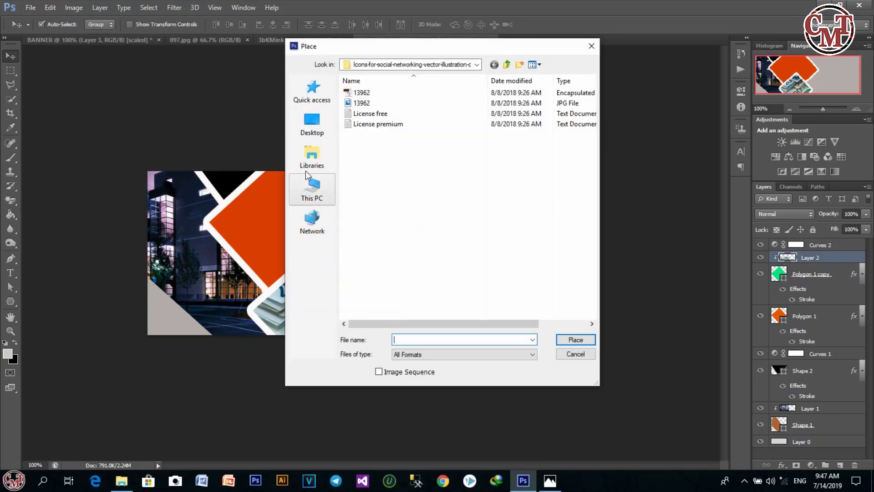
left_click(319, 134)
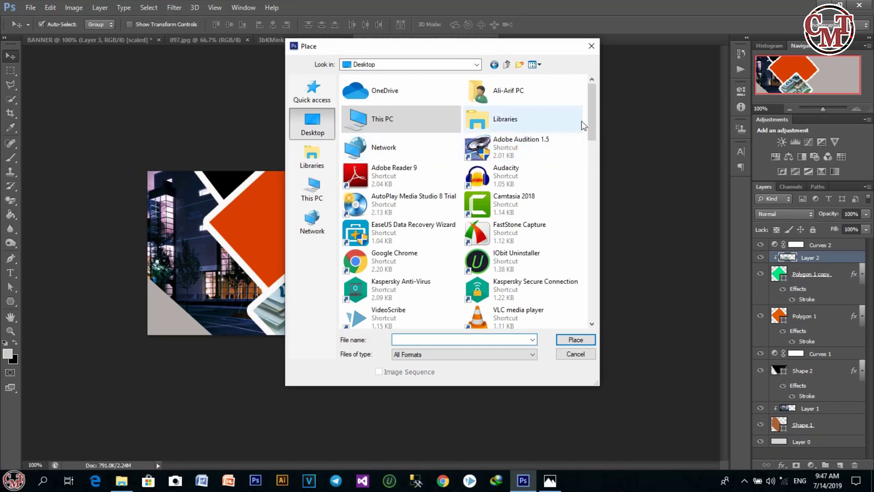
scroll(590, 130, "down", 1)
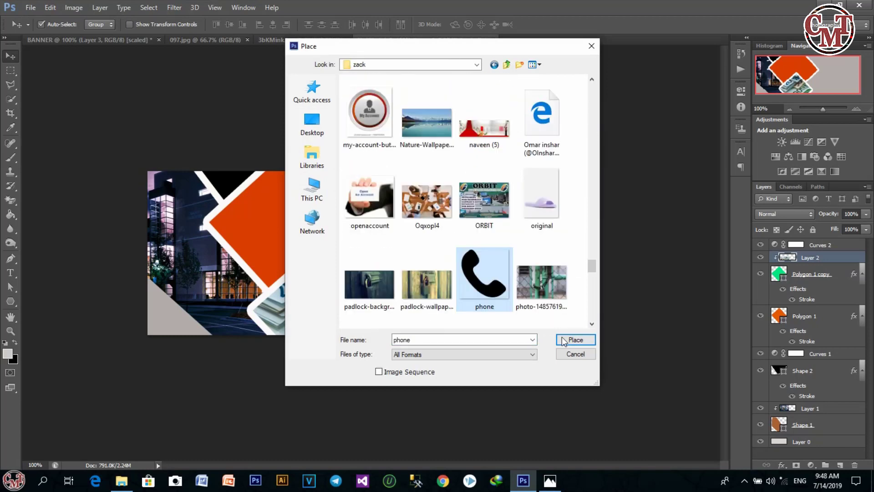
left_click(577, 339)
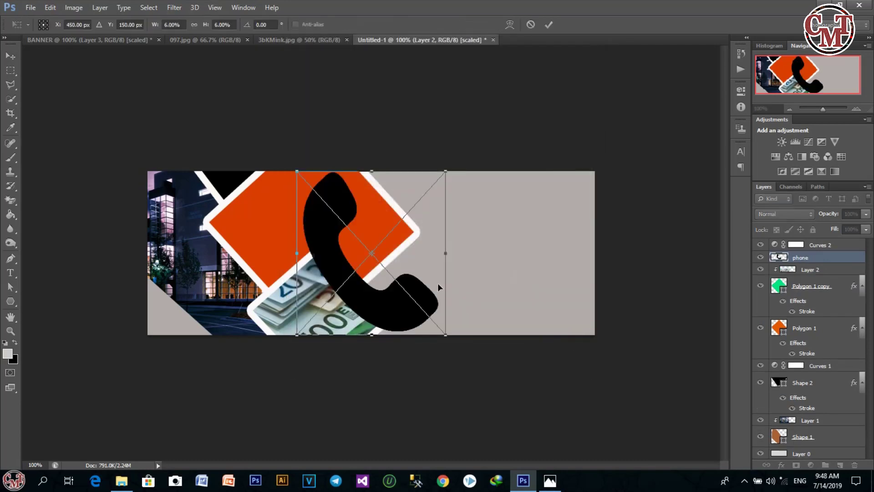
Step: Scale the phone icon to about 0.82% width and 0.86% height and position it near the orange diamond's left corner
left_click_drag(446, 337, 259, 223)
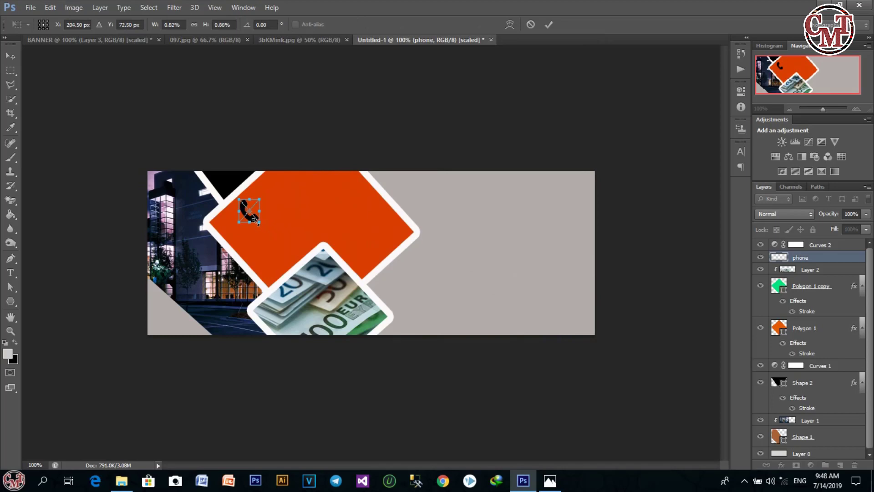
left_click(549, 25)
left_click_drag(253, 219, 257, 222)
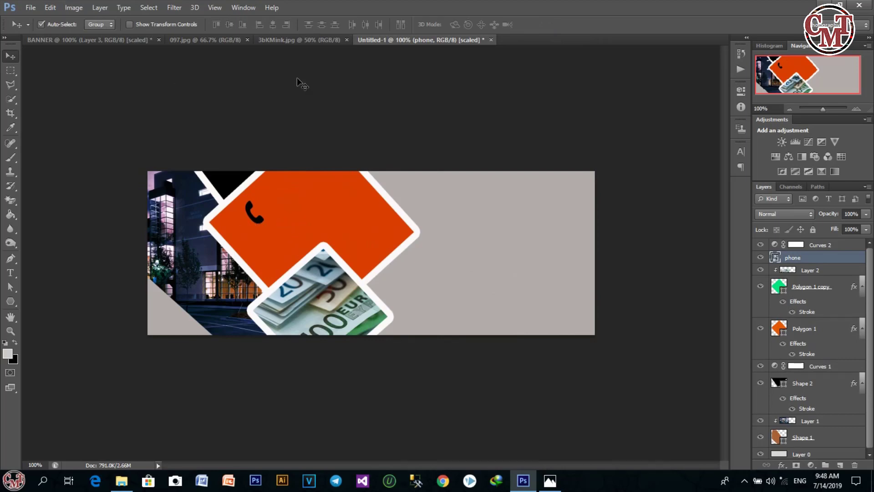
Step: Open the email-message-telephone icon and the black house icon image files together as separate documents
double_click(269, 113)
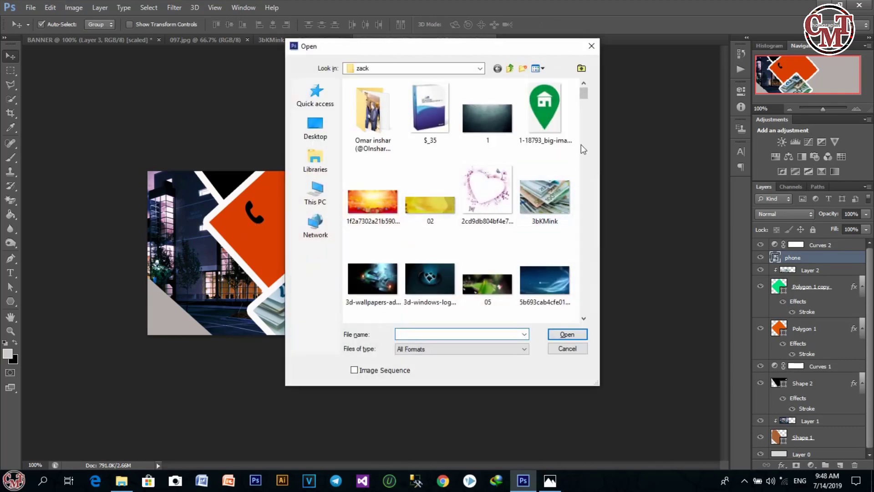
left_click_drag(584, 94, 589, 238)
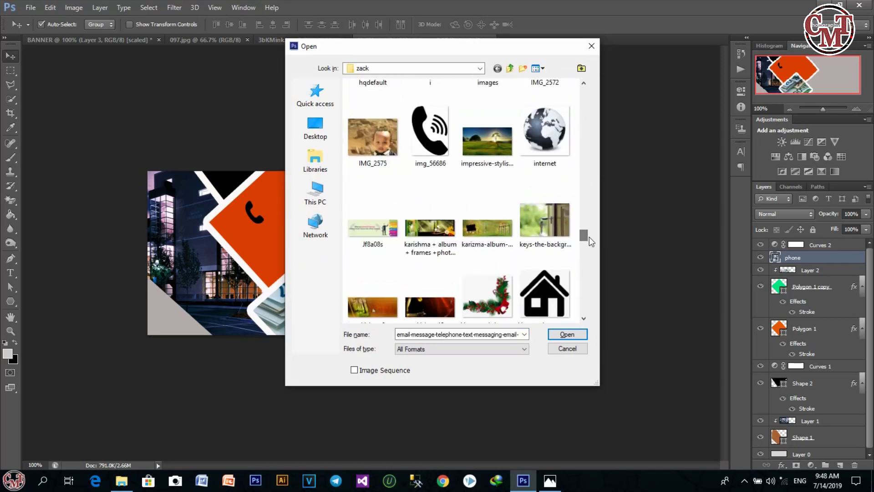
left_click(562, 278)
left_click(567, 334)
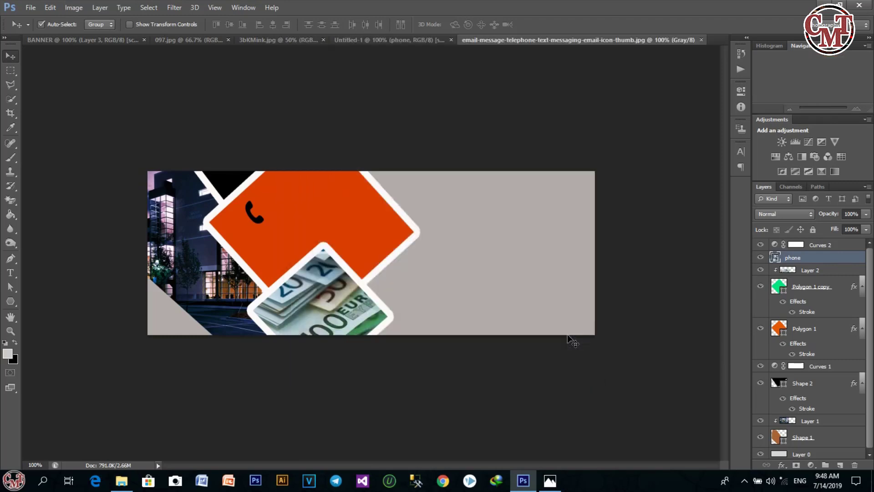
Step: Erase the house icon's checkered background, including window and roof gap, with the Magic Eraser, and copy the icon into the Untitled-1 banner
left_click(10, 213)
left_click(10, 200)
left_click(247, 139)
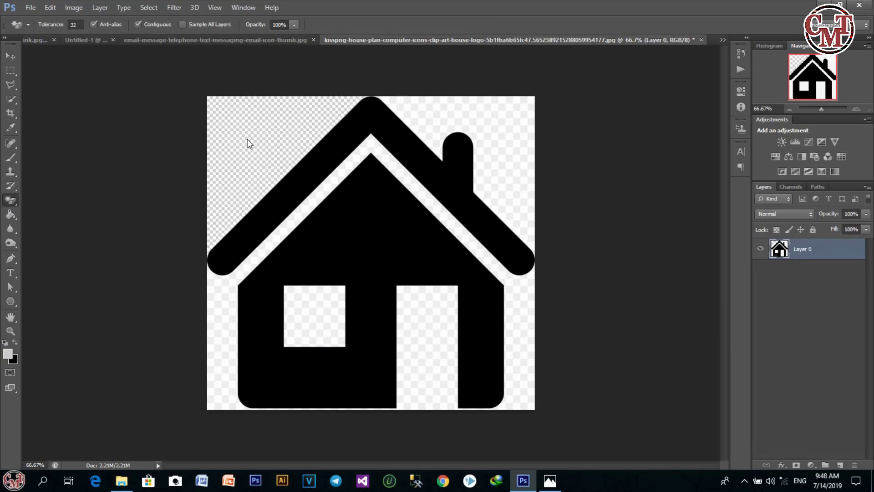
left_click(483, 118)
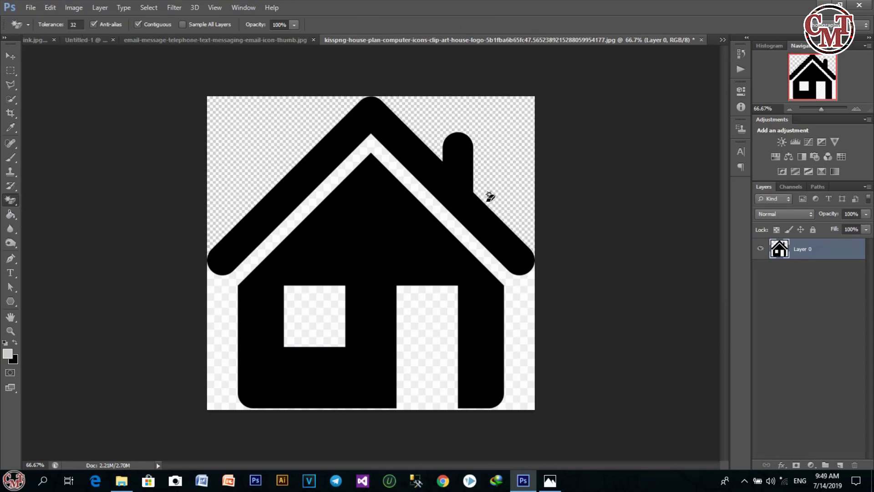
left_click(477, 238)
left_click(318, 321)
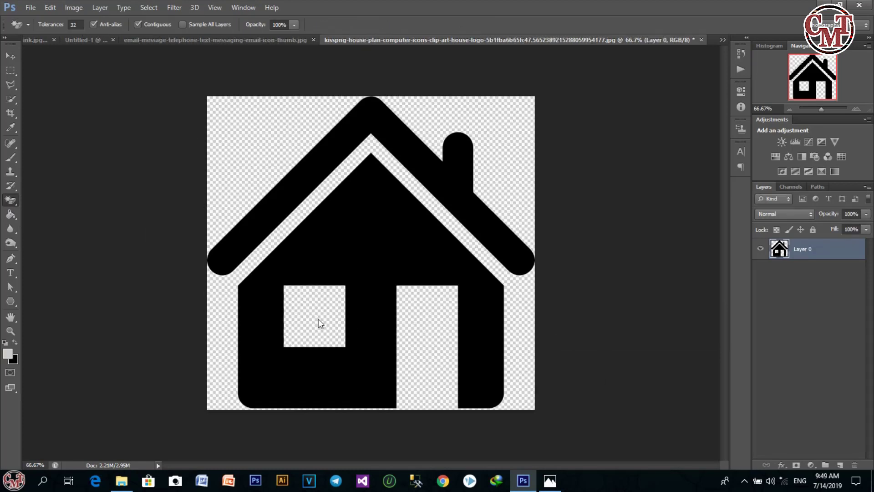
left_click(12, 60)
left_click_drag(369, 226, 260, 154)
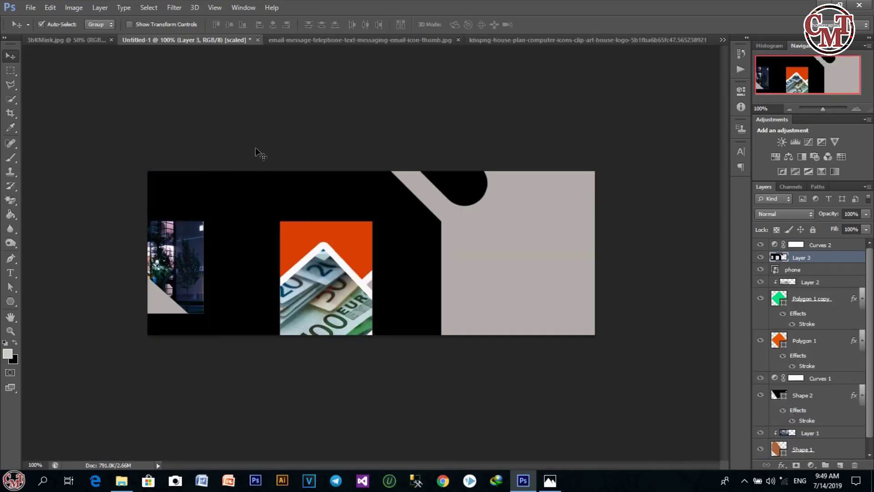
Step: Scale the house icon down to a small size and position it on the orange diamond, opposite the phone icon
left_click_drag(304, 205, 436, 252)
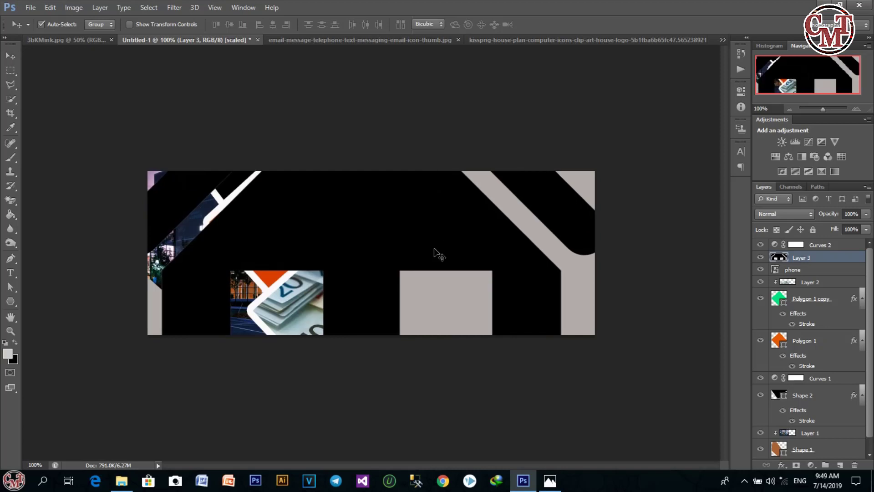
key("ctrl+t")
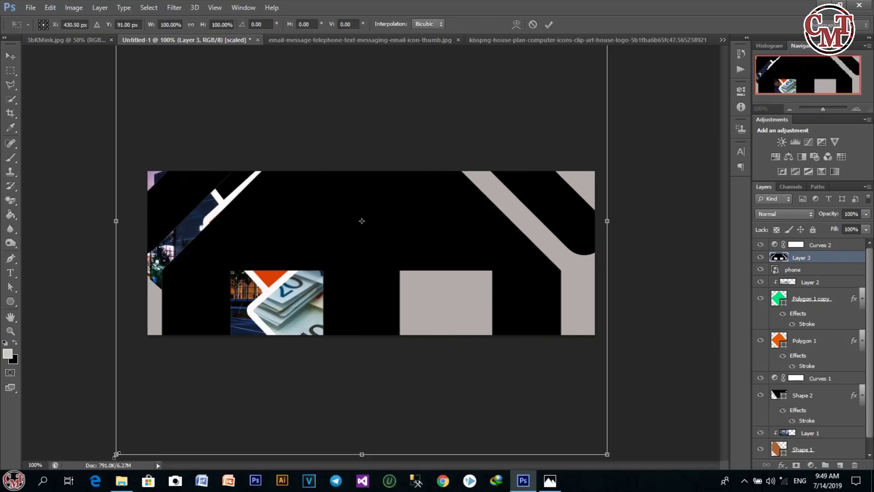
left_click_drag(116, 454, 335, 249)
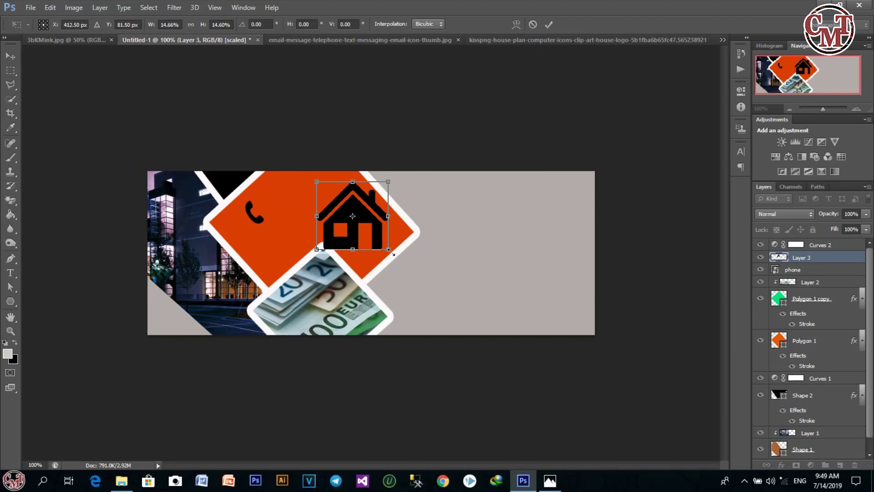
mouse_move(388, 250)
left_mouse_down()
mouse_move(337, 203)
mouse_move(357, 214)
left_mouse_up()
left_click(549, 25)
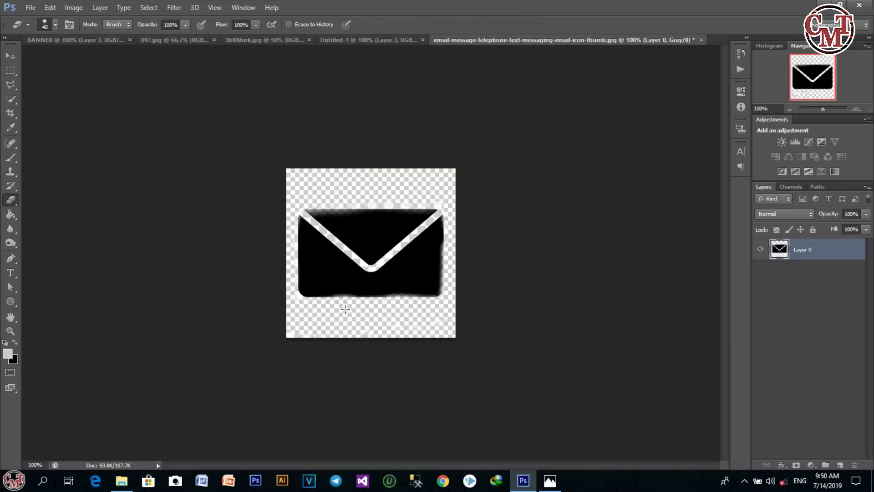
Step: Copy the cut-out envelope icon into the Untitled-1 banner and scale it down between the phone and house icons
left_click(11, 55)
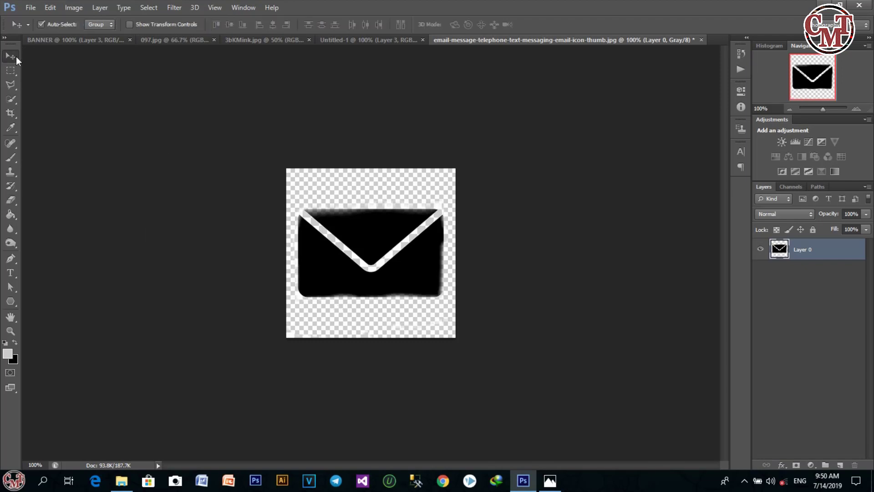
left_click_drag(312, 269, 301, 226)
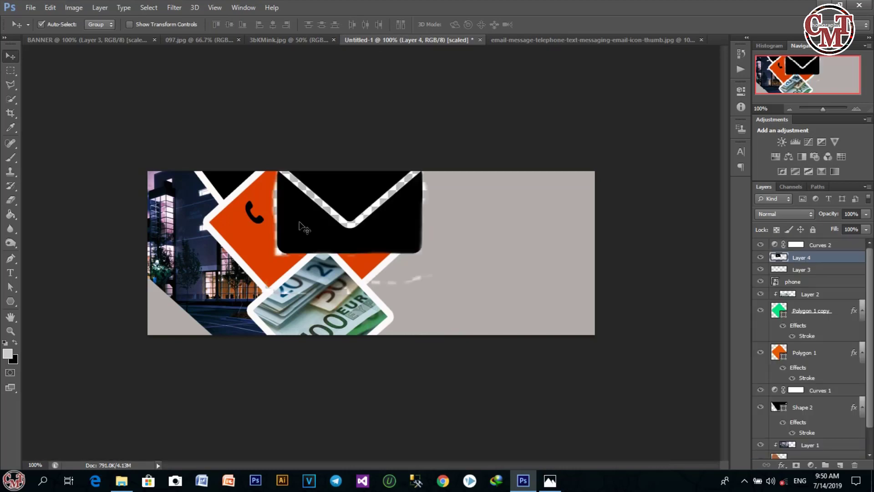
key("ctrl+t")
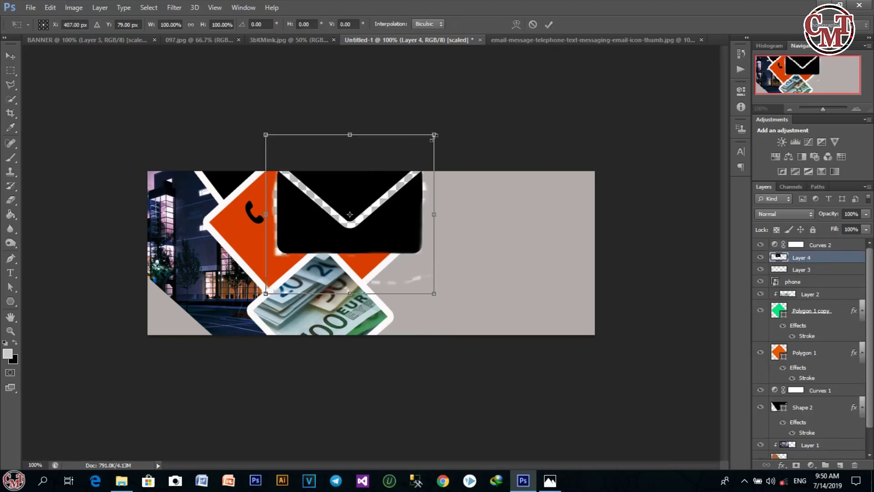
left_click_drag(434, 135, 305, 217)
left_click(548, 24)
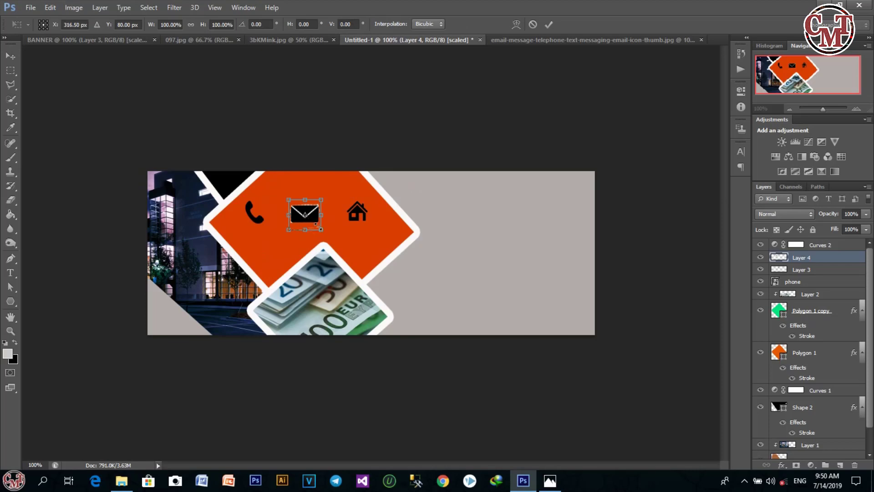
left_click_drag(321, 229, 308, 212)
left_click(550, 25)
Step: Draw a light grey vertical divider about 8 by 71 px beside the phone icon and duplicate it between the envelope and house
left_click_drag(16, 302, 48, 299)
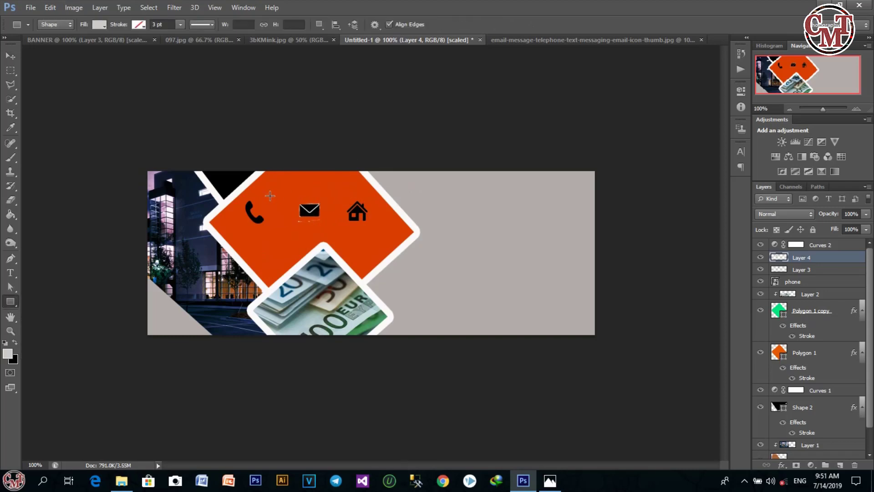
left_click_drag(275, 195, 276, 232)
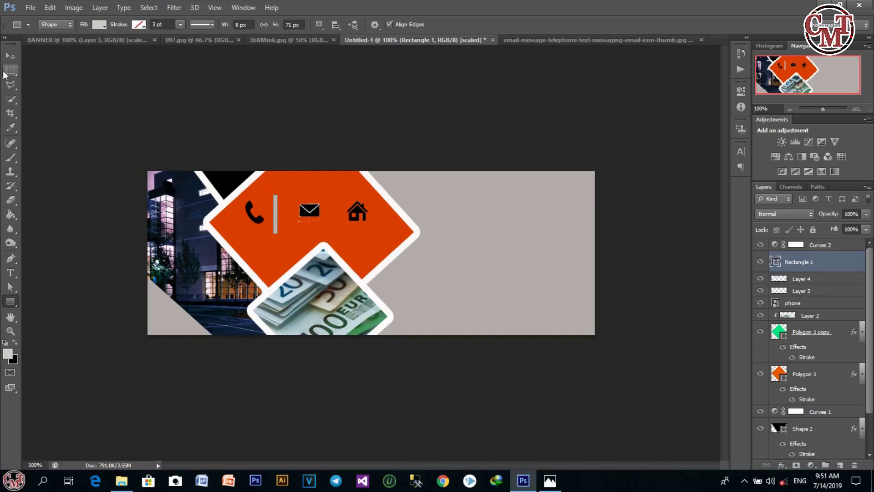
left_click(11, 56)
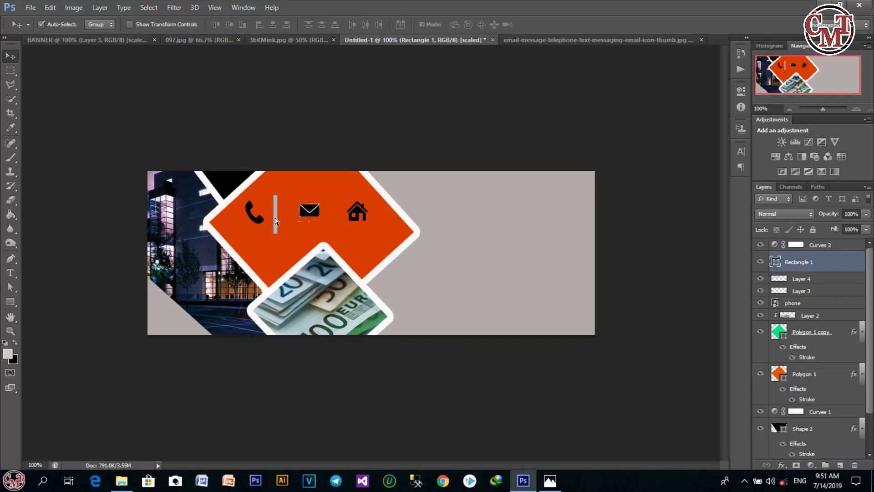
left_click_drag(275, 220, 337, 219)
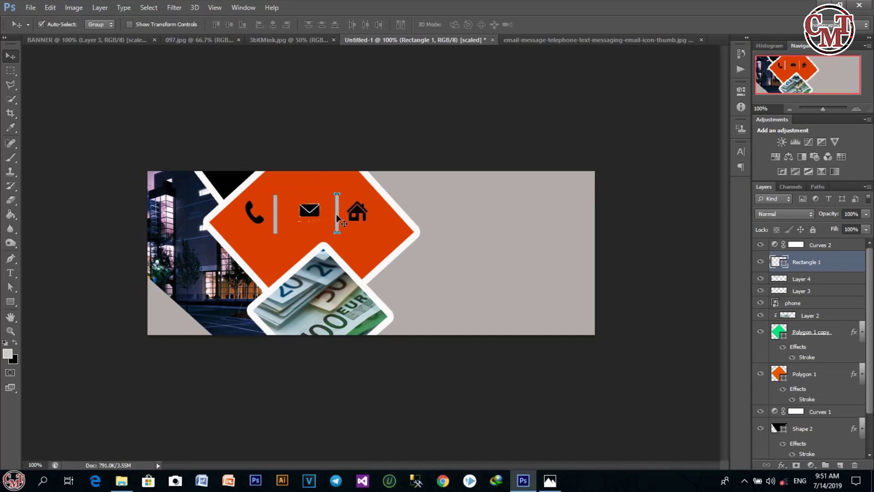
Step: Move the envelope, phone and house icons slightly upward on the orange diamond to leave room beneath them
left_click(356, 233)
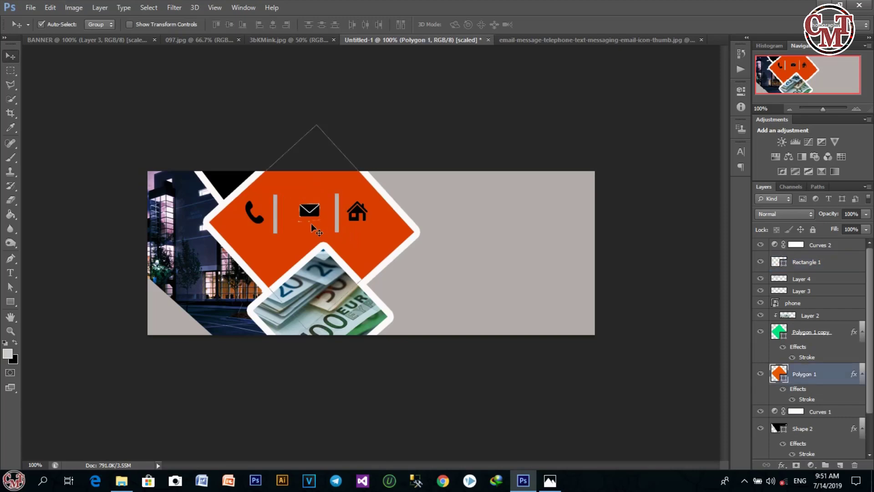
left_click_drag(310, 223, 310, 217)
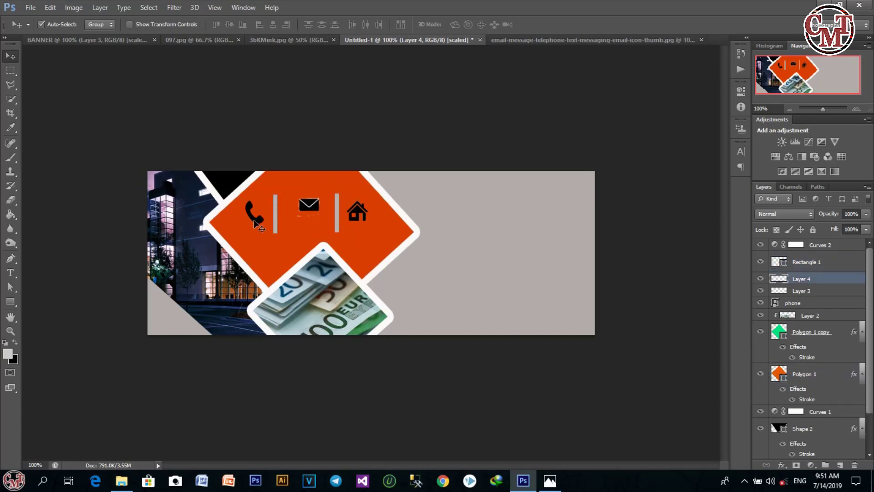
left_click_drag(256, 223, 256, 219)
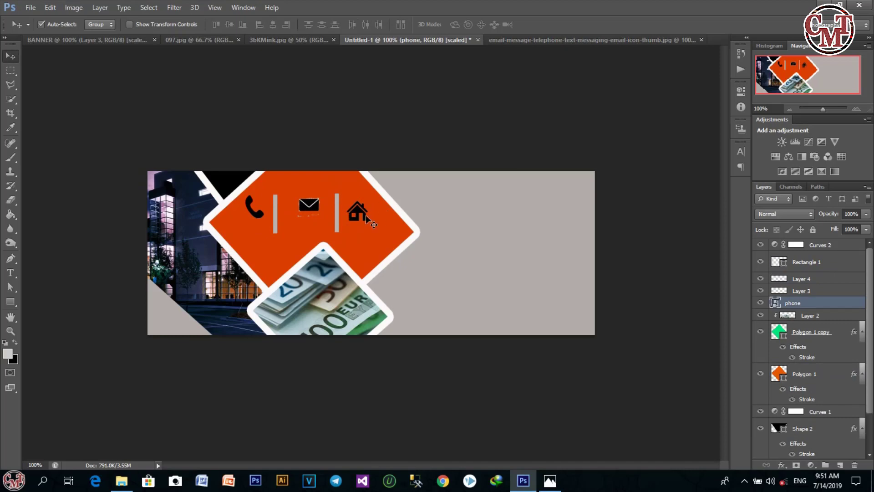
left_click_drag(367, 218, 357, 205)
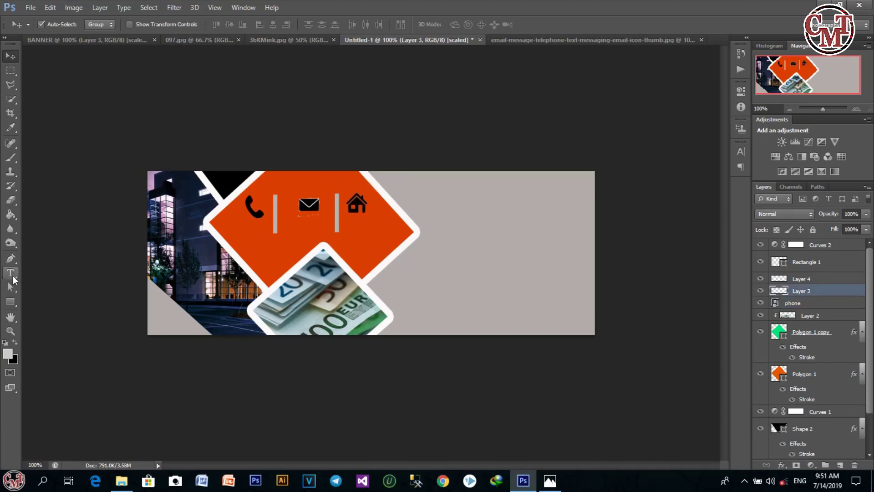
Step: Add the label CALL in Century Gothic Bold, 3.64 pt, and place it beneath the phone icon
left_click(11, 273)
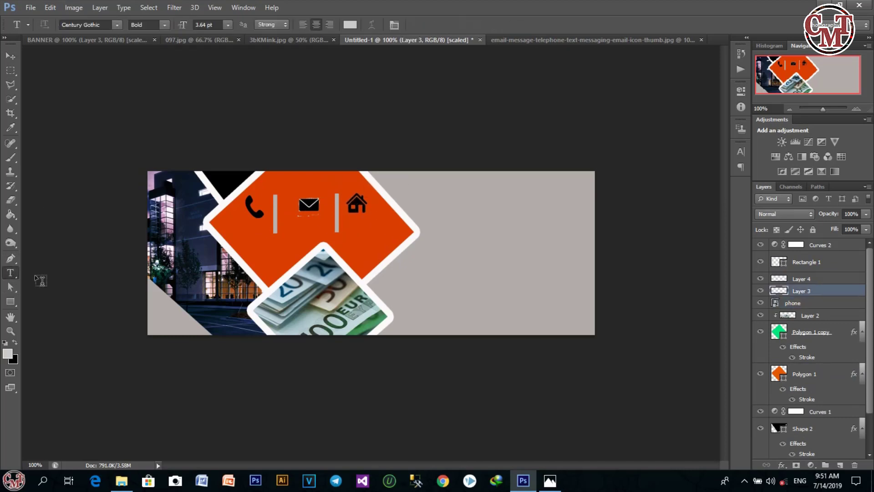
left_click(233, 228)
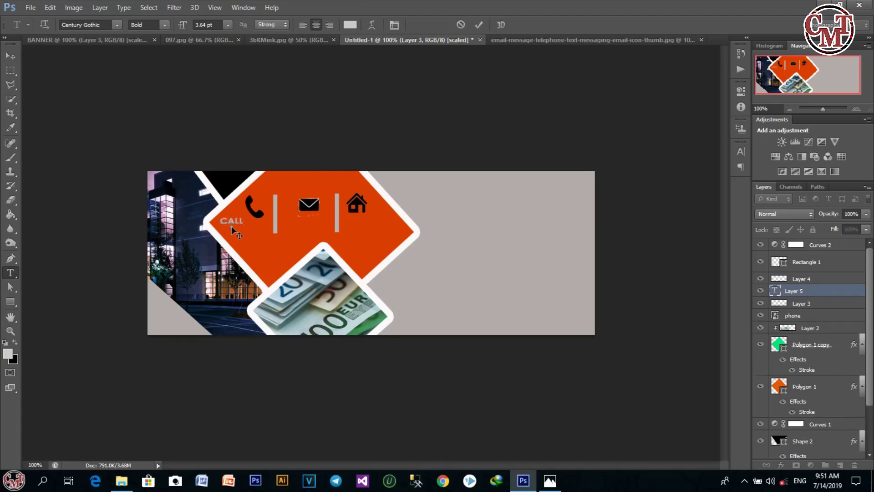
left_click_drag(234, 229, 255, 237)
key("ctrl+a")
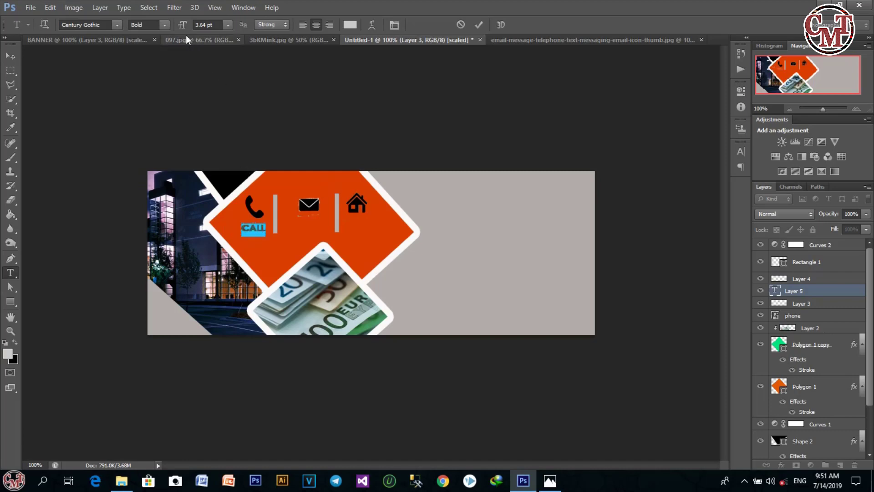
left_click_drag(182, 28, 183, 29)
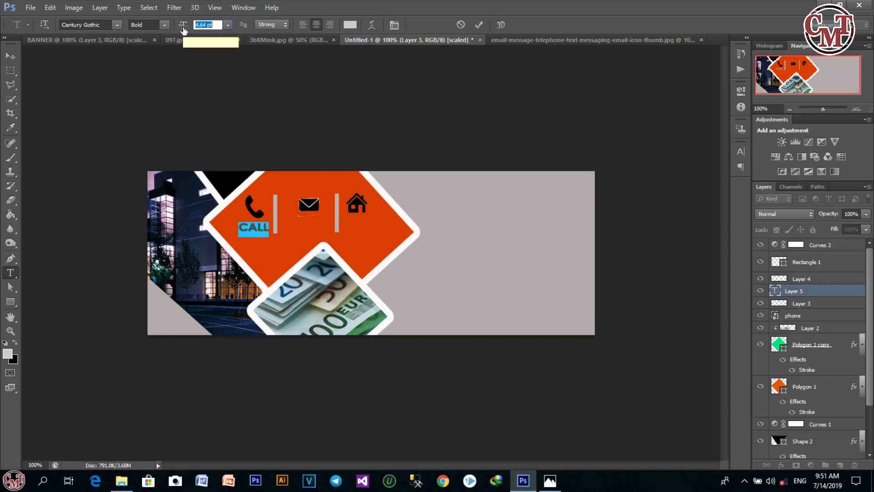
left_click_drag(184, 29, 183, 28)
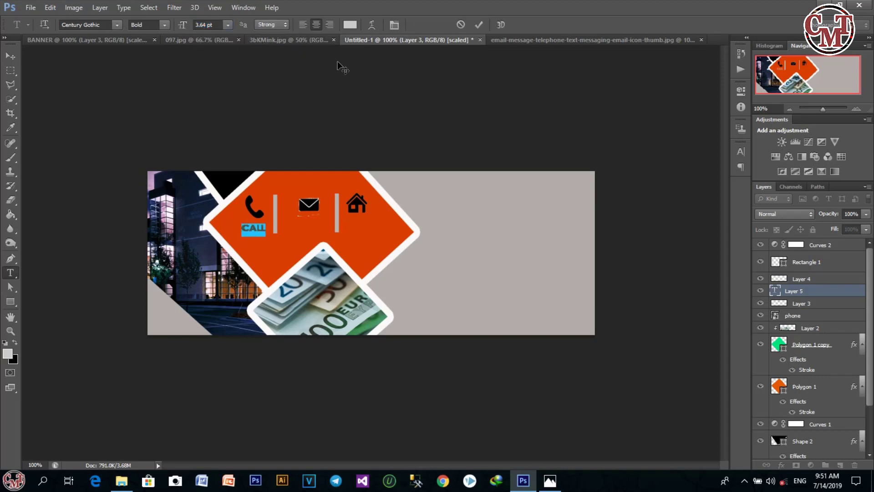
left_click(479, 23)
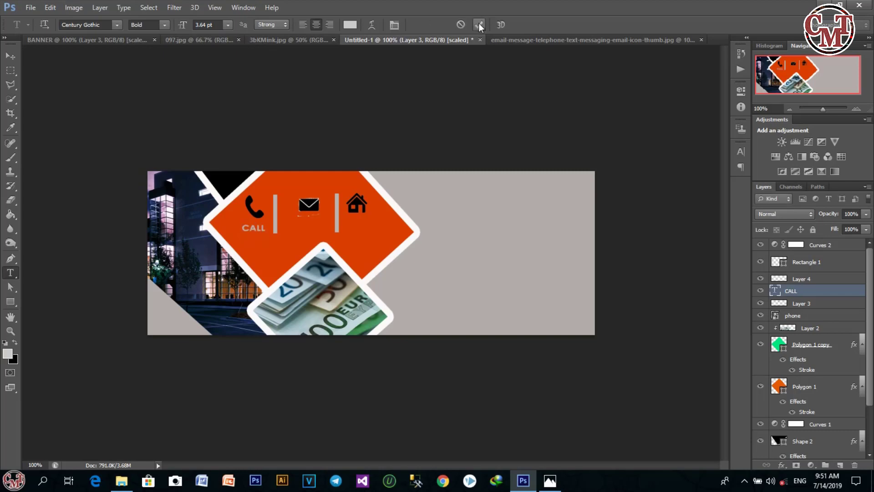
Step: Add the label EMAIL beneath the envelope icon and the label HOME beneath the house icon
left_click(296, 228)
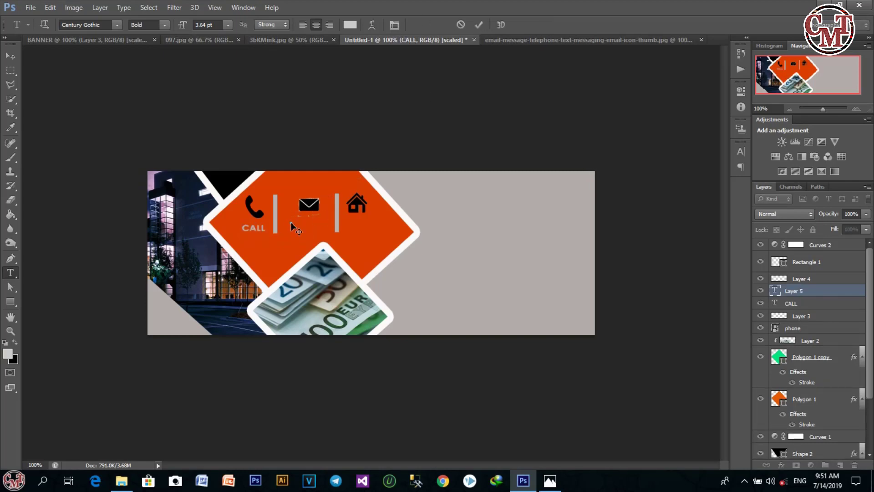
type("EMAIL")
left_click(478, 24)
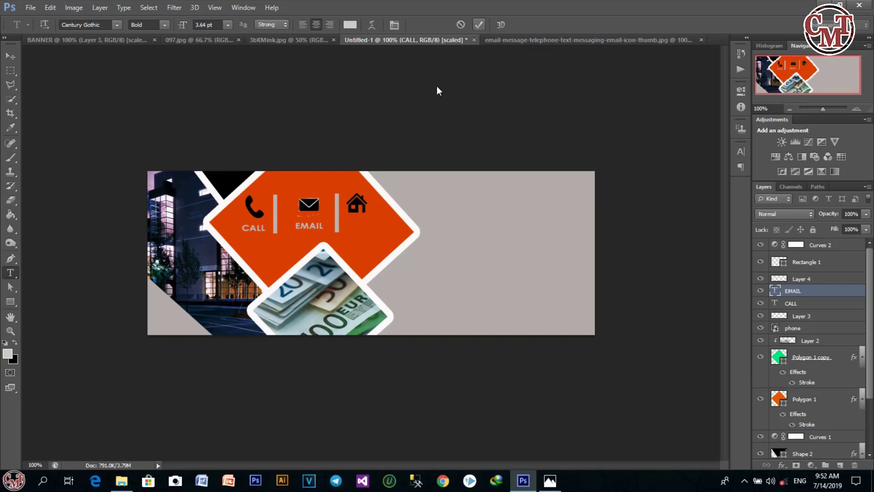
left_click(349, 220)
type("HOME")
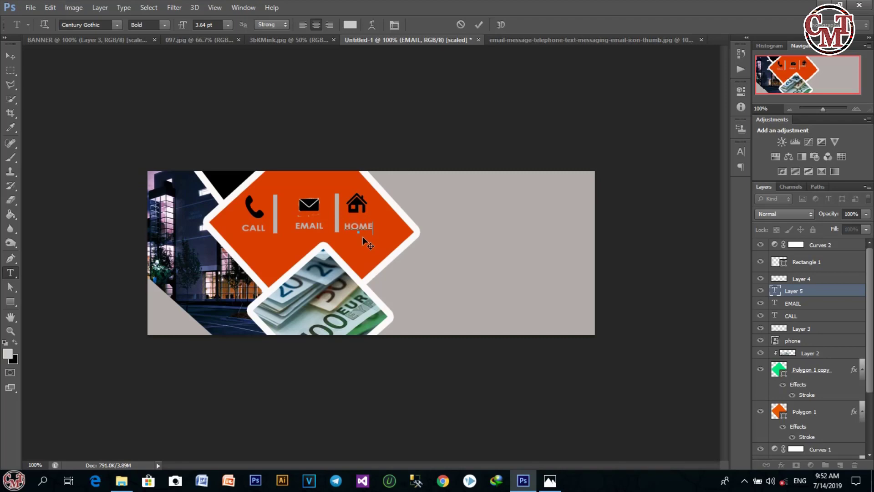
left_click(479, 25)
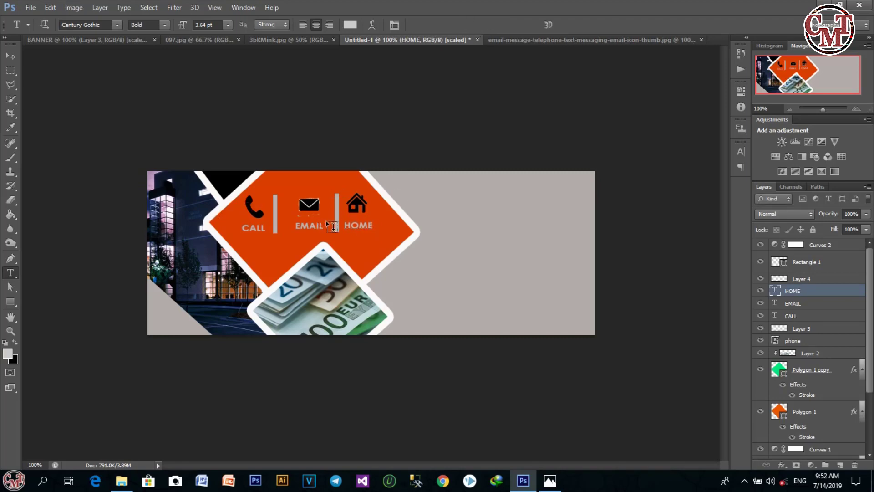
Step: Add the heading BANNER in black (000000) on the empty grey area beside the orange diamond
left_click(454, 200)
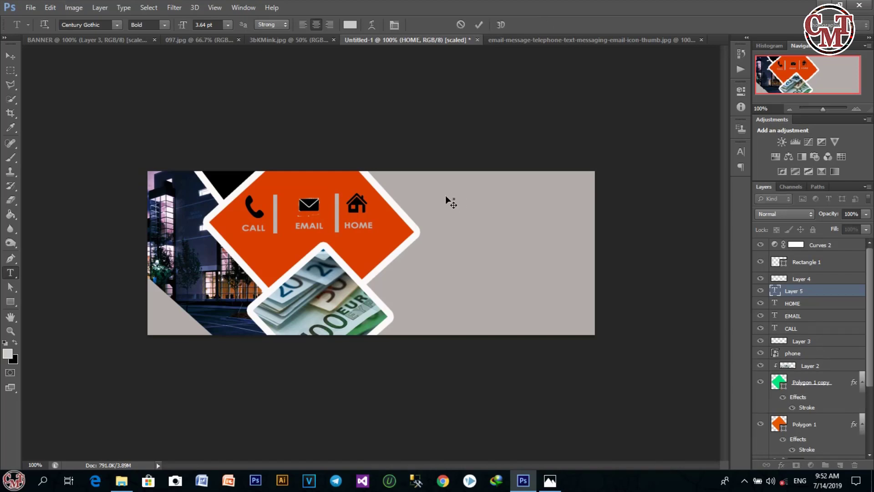
left_click(349, 25)
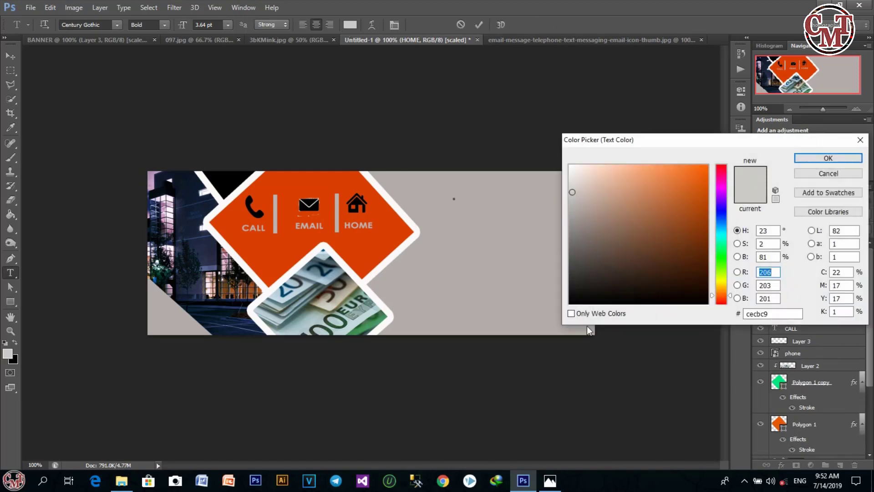
left_click(569, 303)
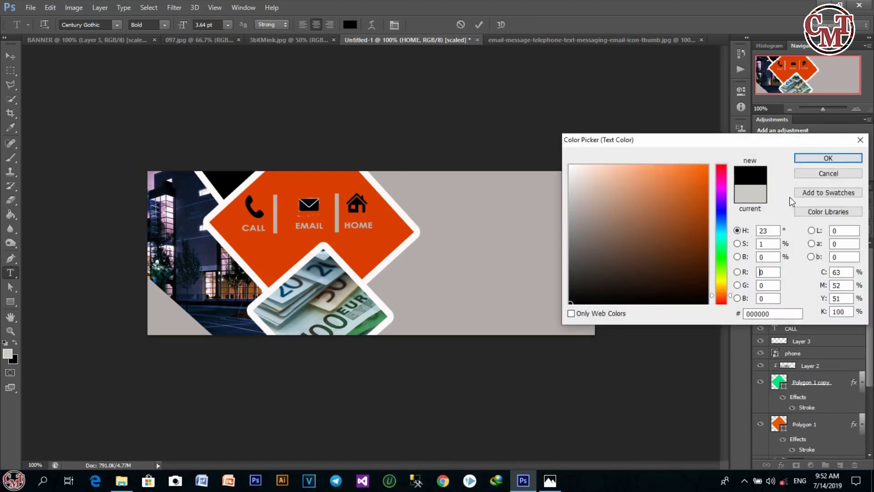
left_click(821, 158)
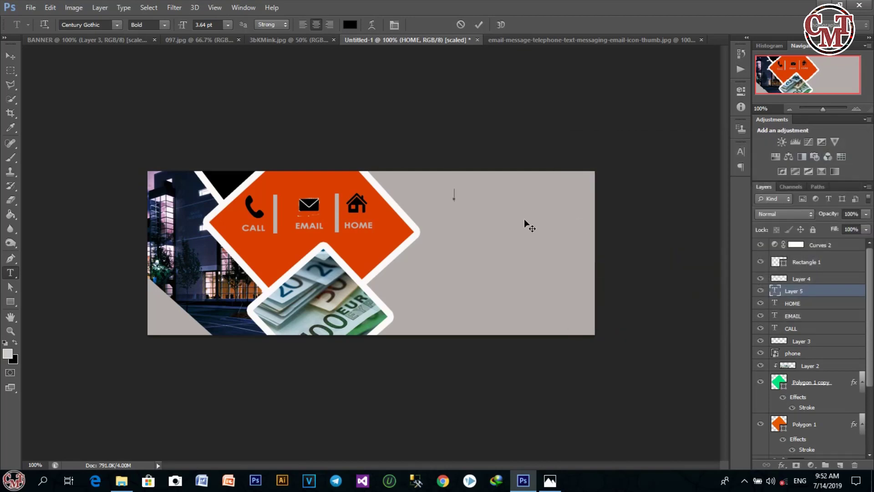
type("A")
key("BackSpace")
type("BANNER")
Step: Enlarge the BANNER heading to 12.64 pt and move it clear of the orange diamond, near the grey area's upper edge
key("ctrl+a")
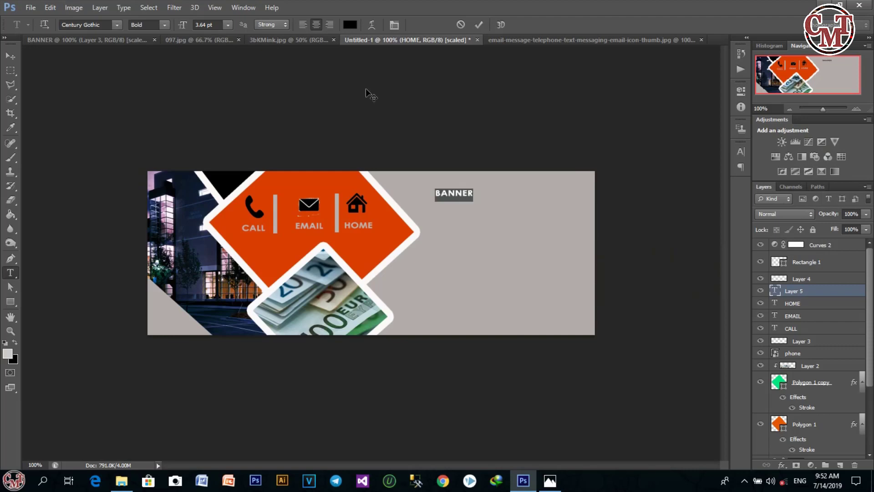
left_click_drag(183, 27, 185, 28)
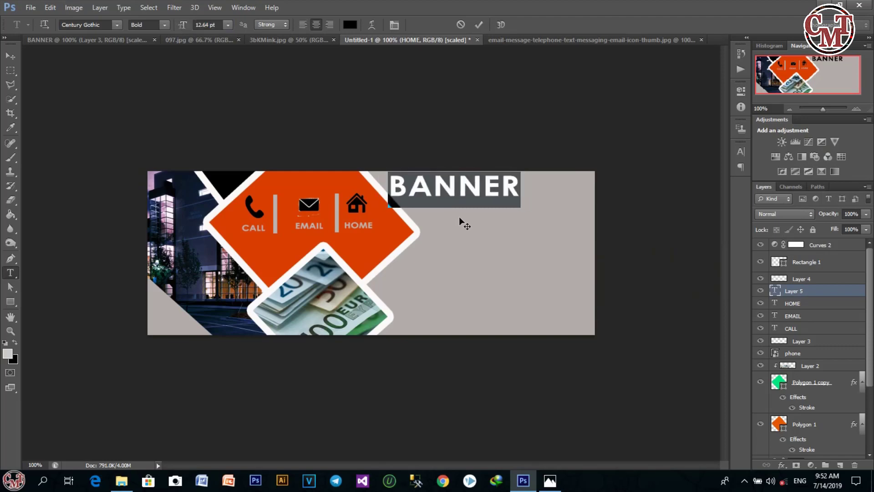
left_click_drag(459, 217, 504, 230)
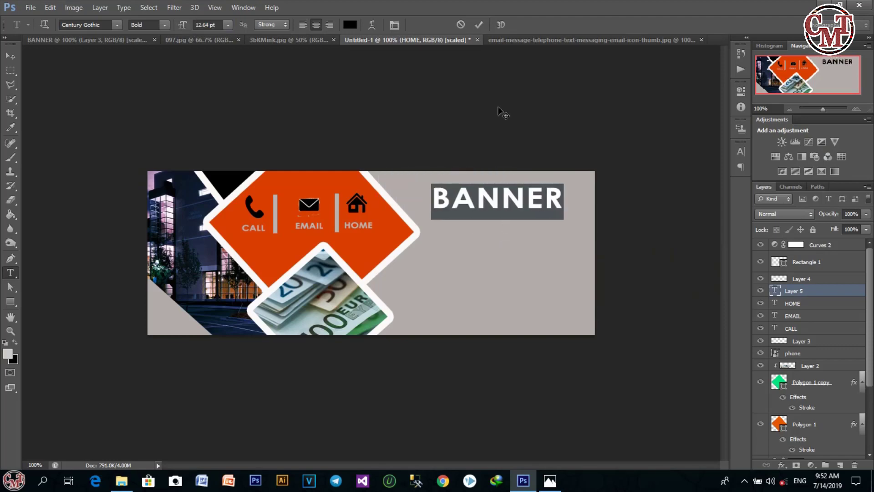
left_click(478, 25)
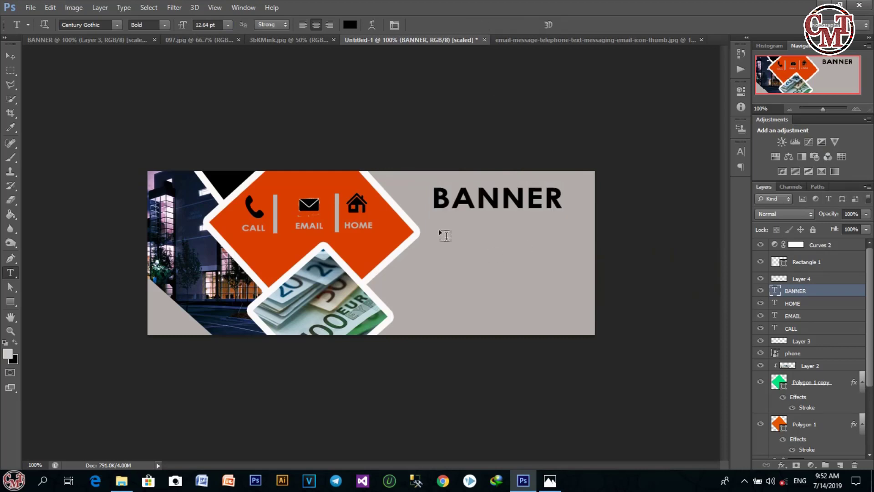
Step: Add the heading DESIGN in Century Gothic Bold, 12.64 pt, and place it directly beneath BANNER
left_click(439, 227)
type("DSI")
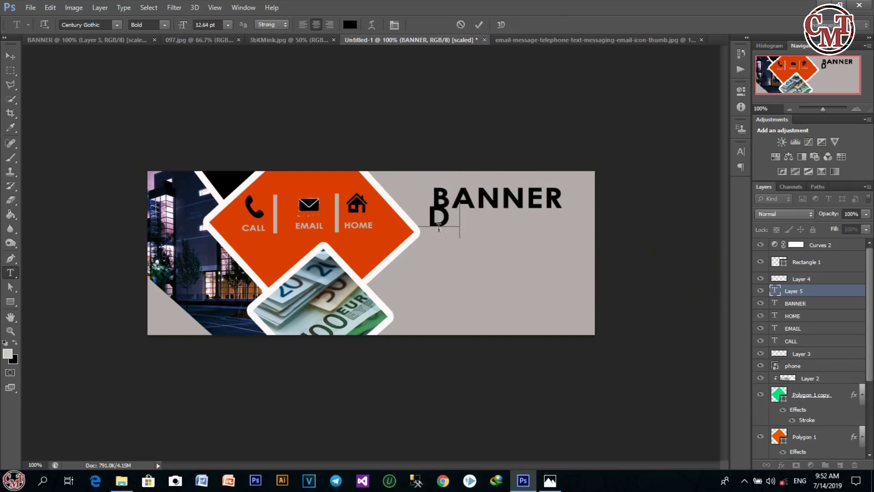
key("BackSpace")
key("BackSpace")
type("ESIGN")
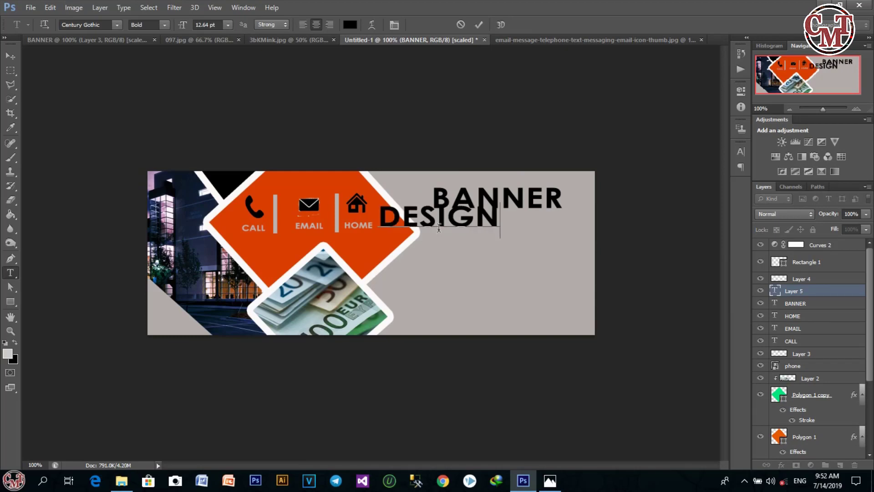
left_click_drag(479, 244, 534, 254)
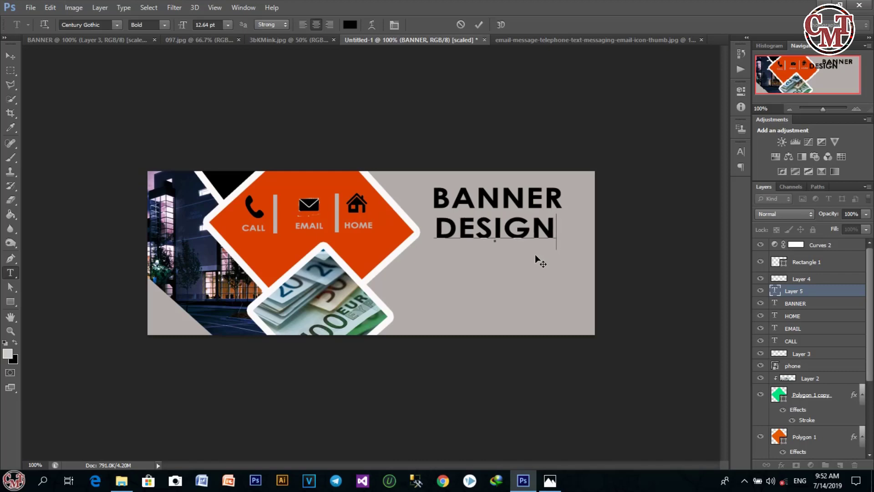
Step: Recolour the whole DESIGN heading with the orange sampled from the large diamond (da3d01)
key("ctrl")
key("ctrl+a")
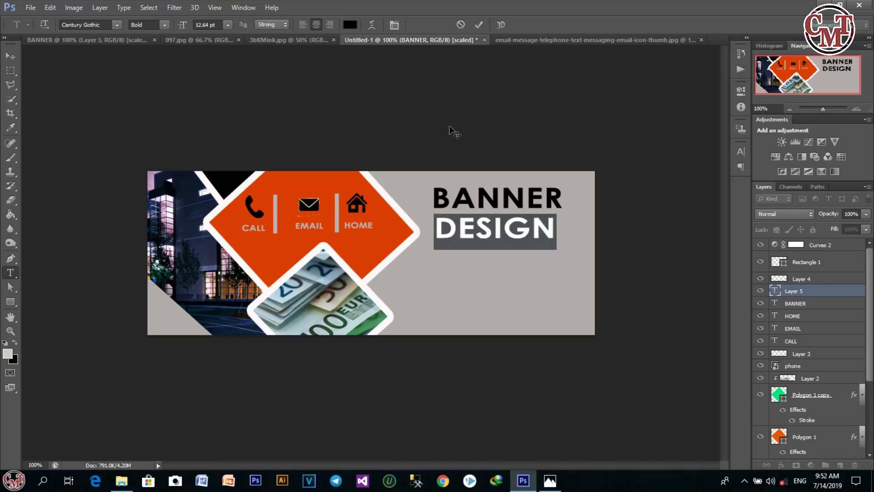
left_click(350, 24)
left_click(328, 174)
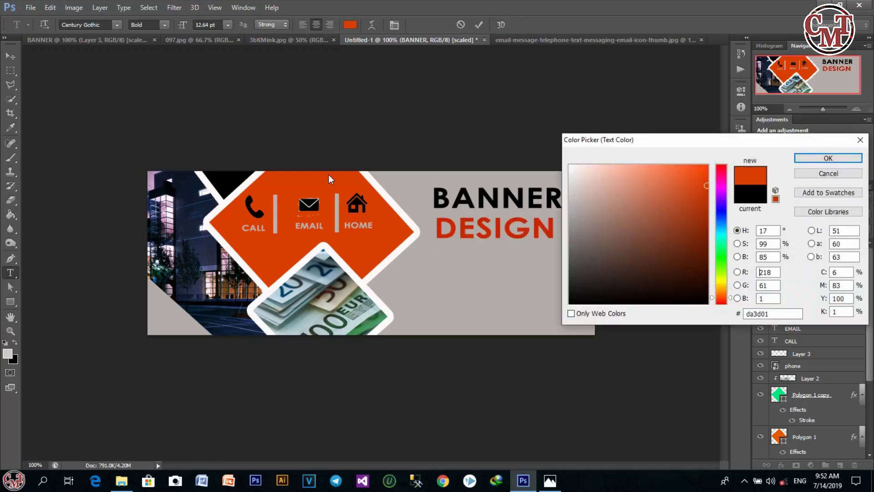
left_click(805, 159)
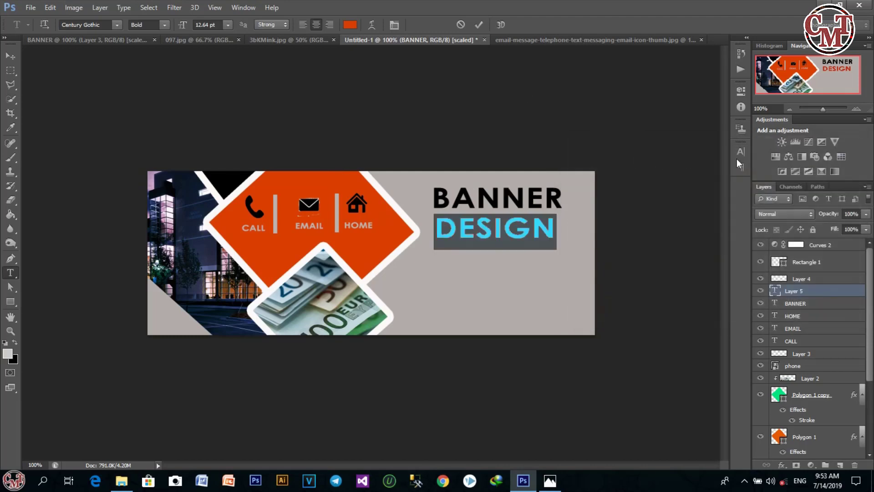
Step: Set the DESIGN text to 3.85 pt leading and 121% horizontal scale, and line it up beneath BANNER
left_click(741, 152)
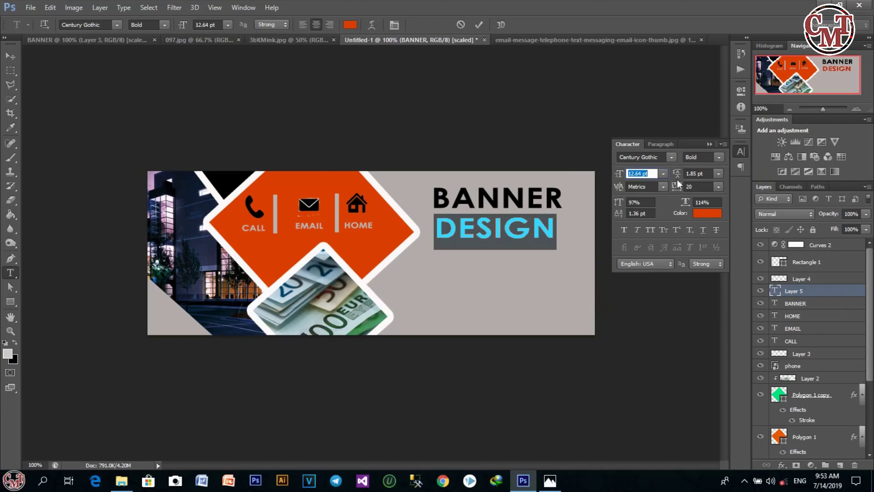
left_click_drag(677, 178, 689, 204)
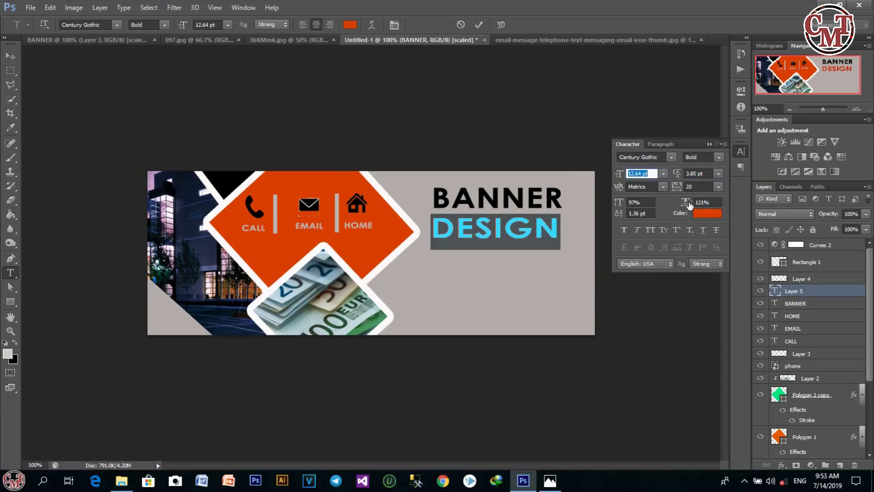
left_click(712, 144)
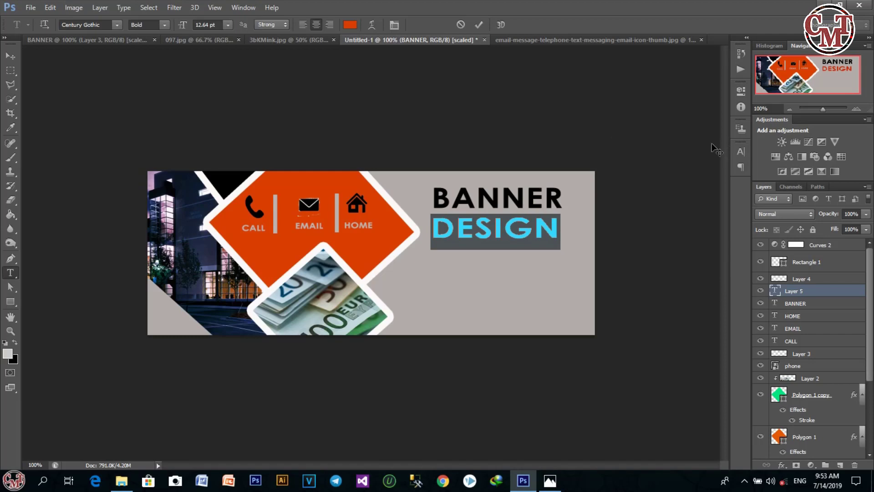
left_click(479, 25)
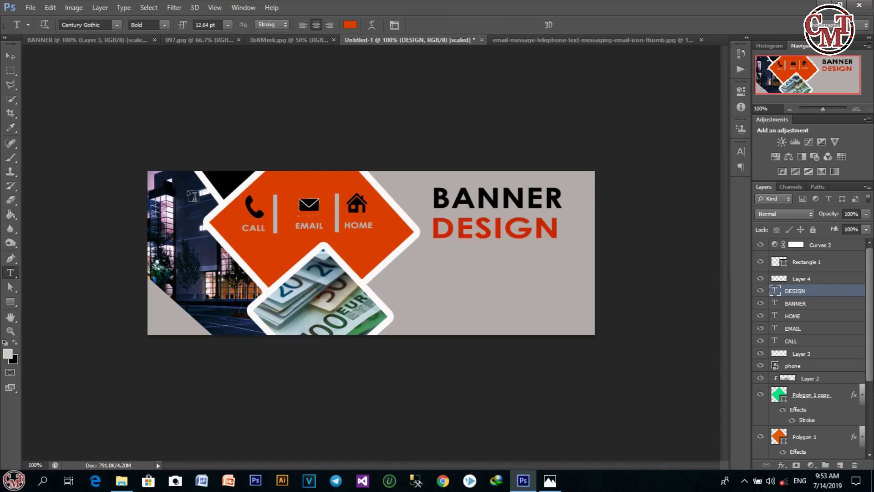
left_click(10, 55)
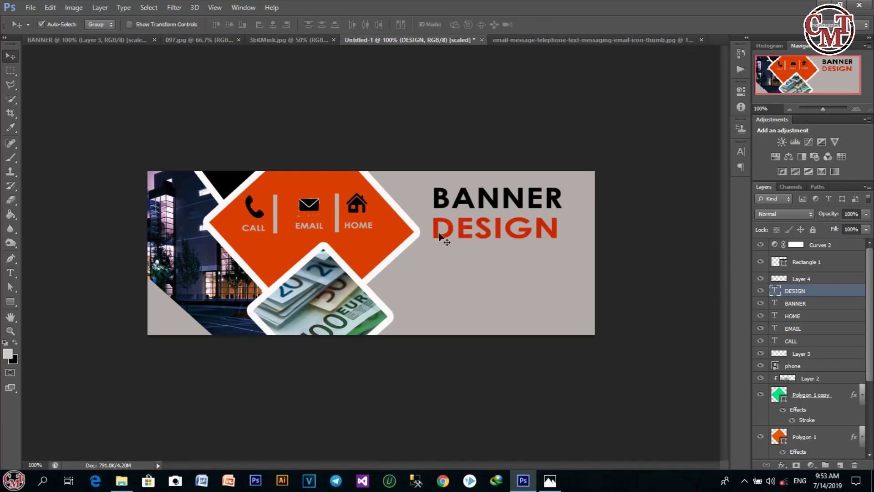
left_click_drag(462, 234, 467, 233)
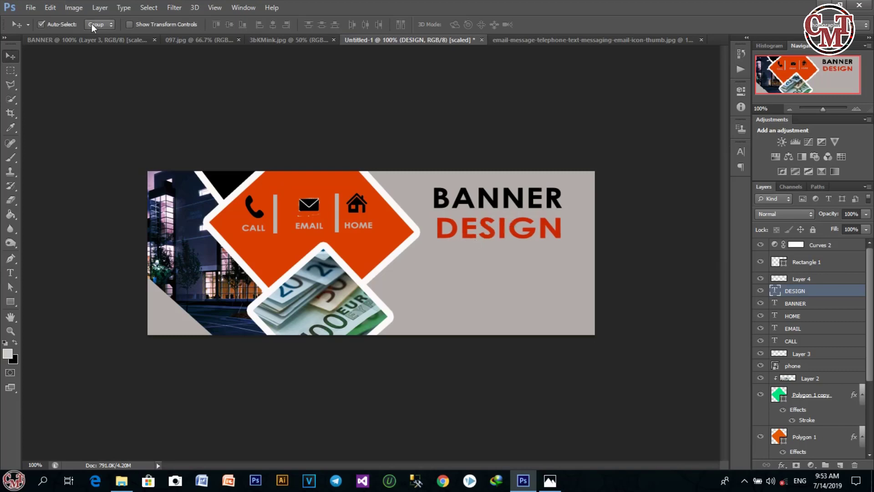
Step: Copy the whole "Inportant Notice" paragraph from the text layer in the BANNER document
left_click(81, 39)
left_click(257, 288)
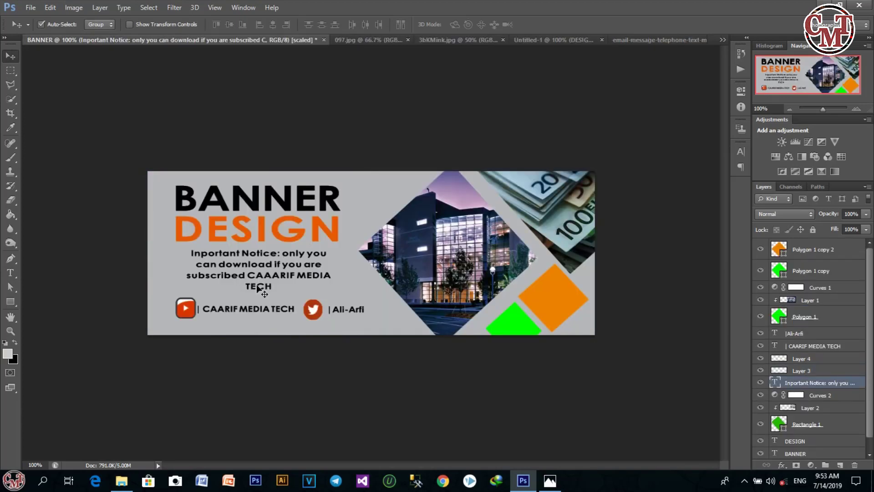
double_click(778, 384)
key("ctrl+c")
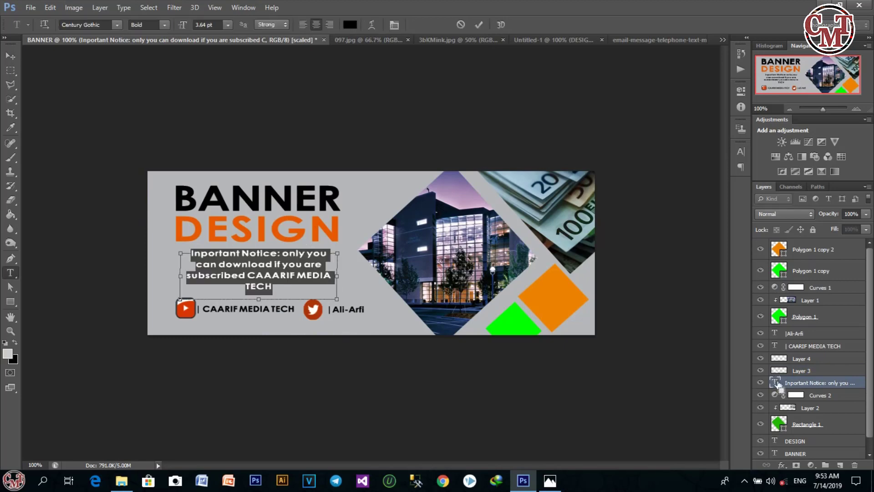
left_click(478, 24)
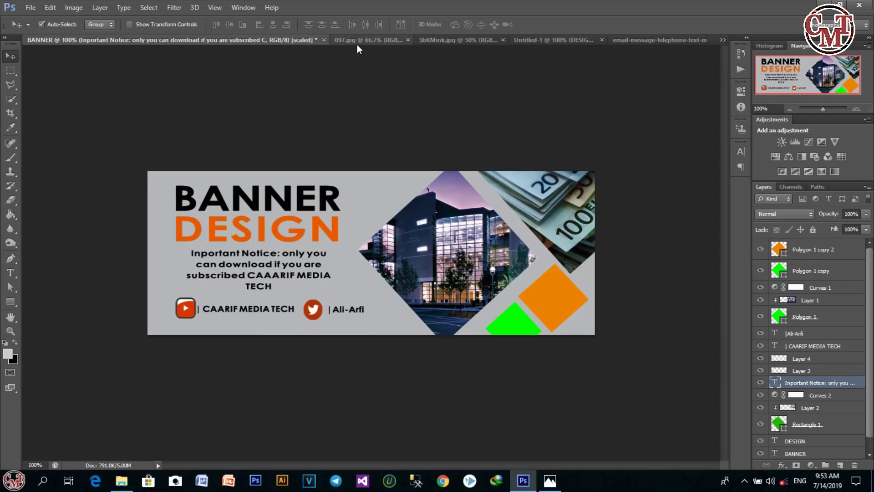
Step: Paste the copied notice into a new paragraph text box beneath DESIGN in Untitled-1, with the box slightly shortened
left_click(395, 40)
left_click(443, 40)
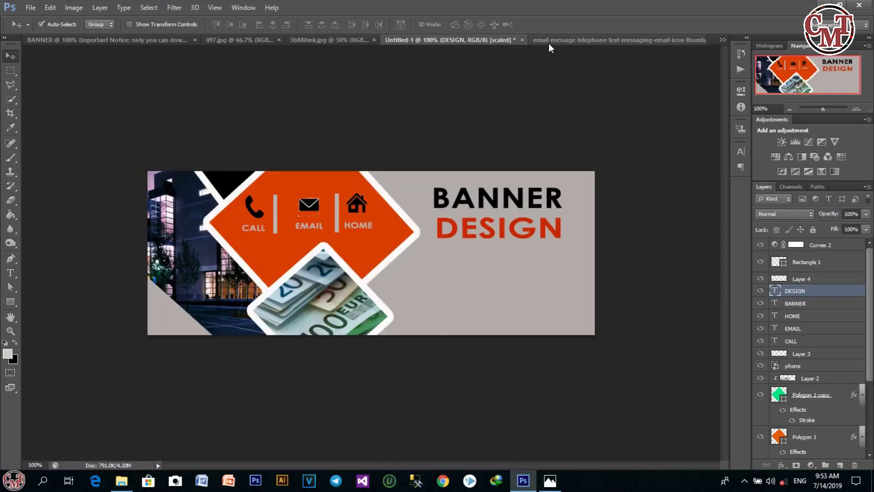
left_click(10, 272)
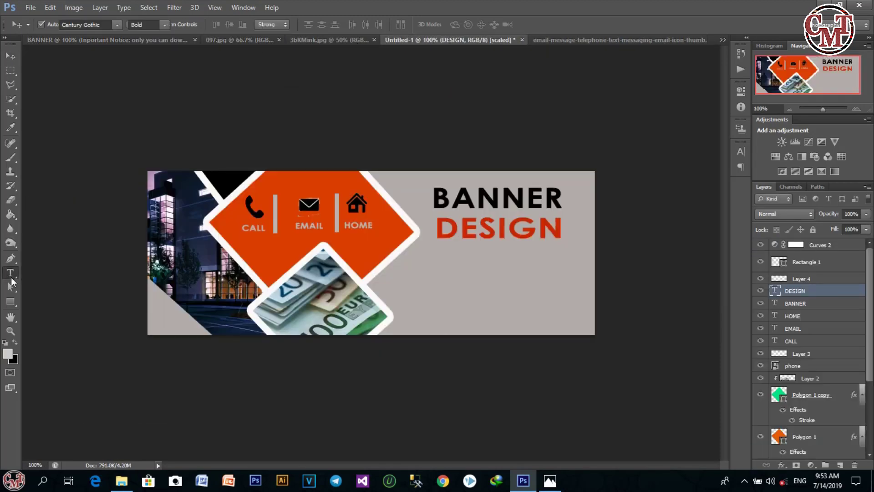
left_click_drag(432, 251, 570, 300)
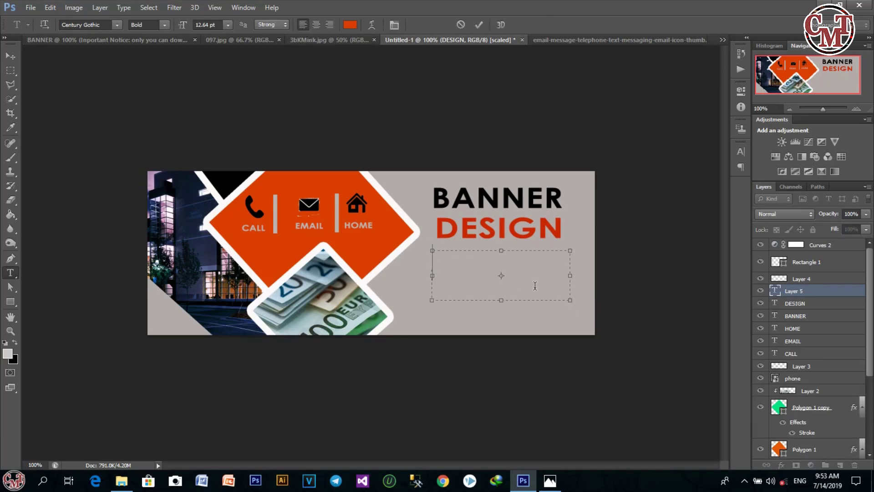
key("ctrl+v")
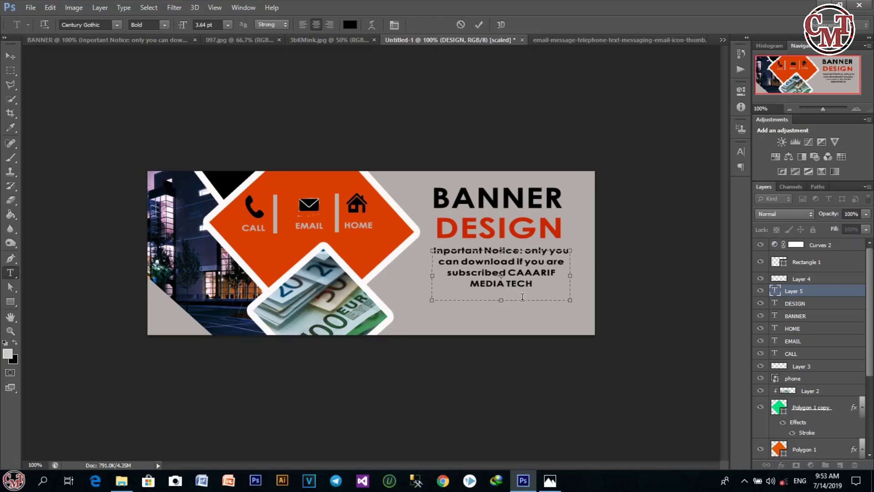
mouse_move(571, 302)
left_mouse_down()
mouse_move(572, 274)
mouse_move(570, 294)
left_mouse_up()
key("ctrl+a")
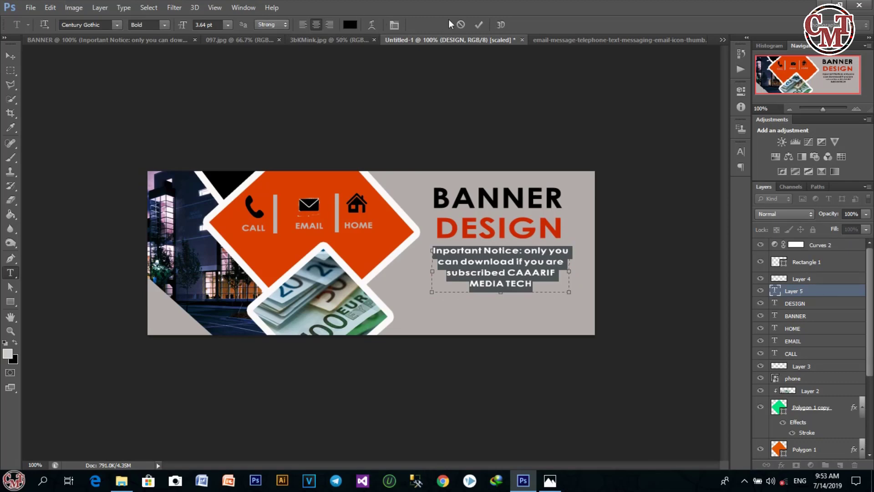
left_click(478, 25)
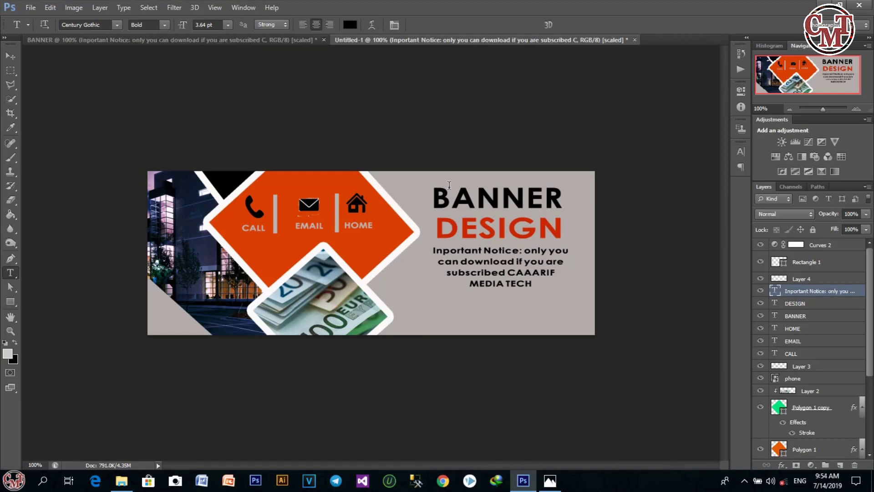
Step: Open the image 13962.jpg from the Icons-for-social-networking folder inside Downloads > Compressed
key("ctrl+o")
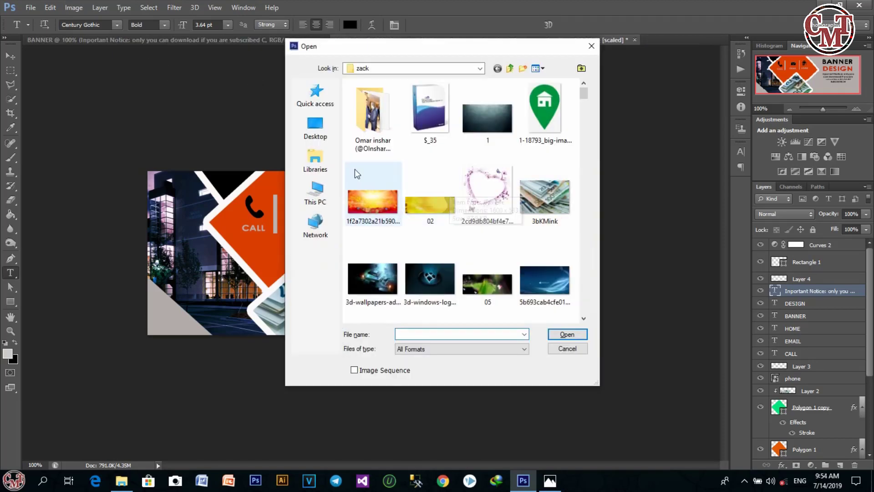
left_click(315, 193)
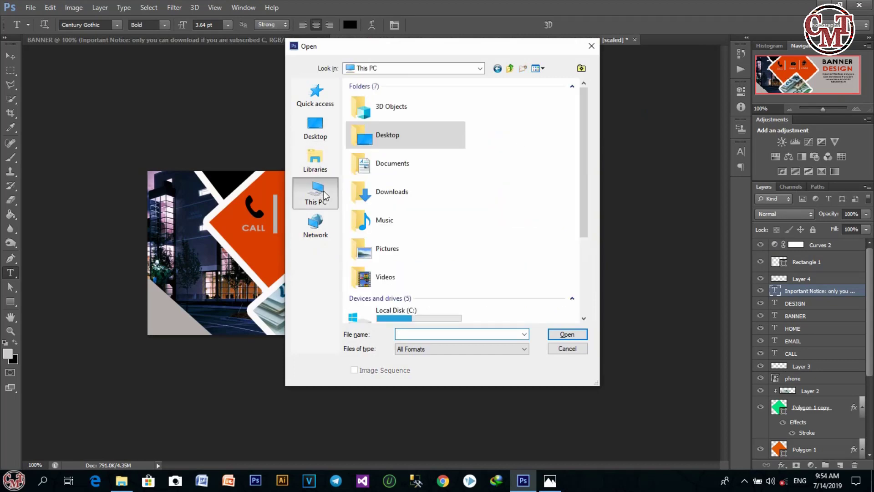
double_click(393, 192)
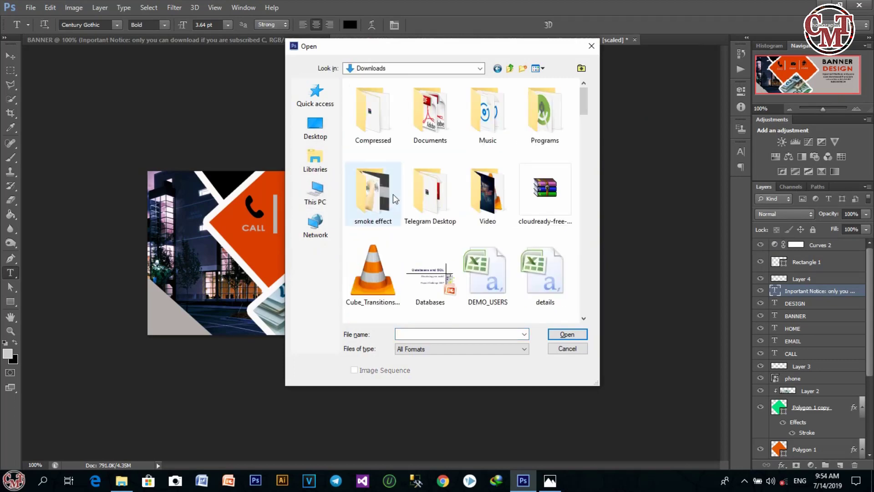
double_click(384, 127)
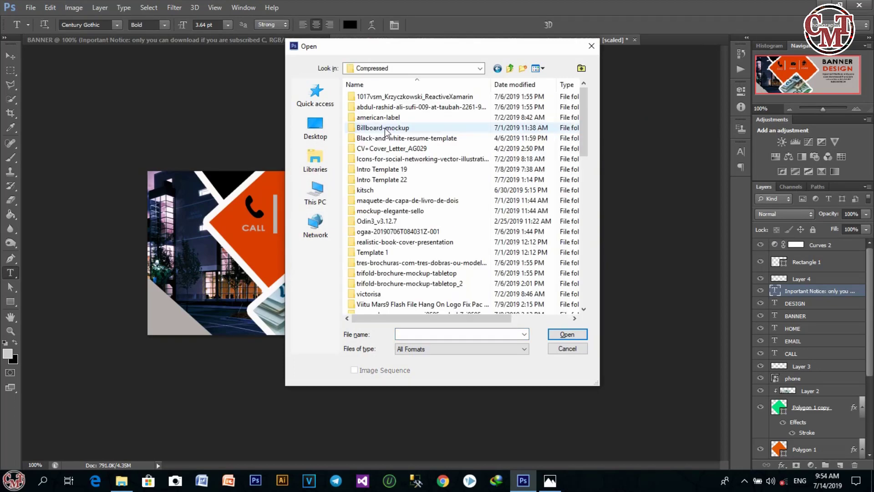
double_click(390, 159)
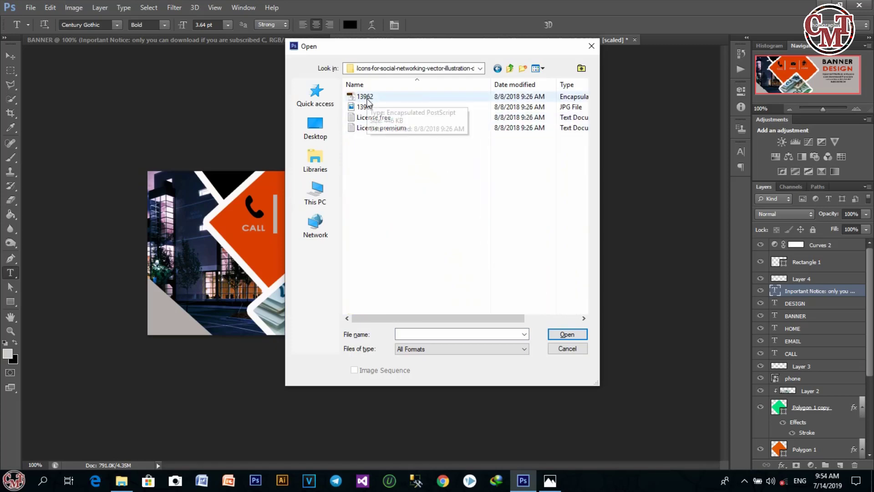
double_click(369, 107)
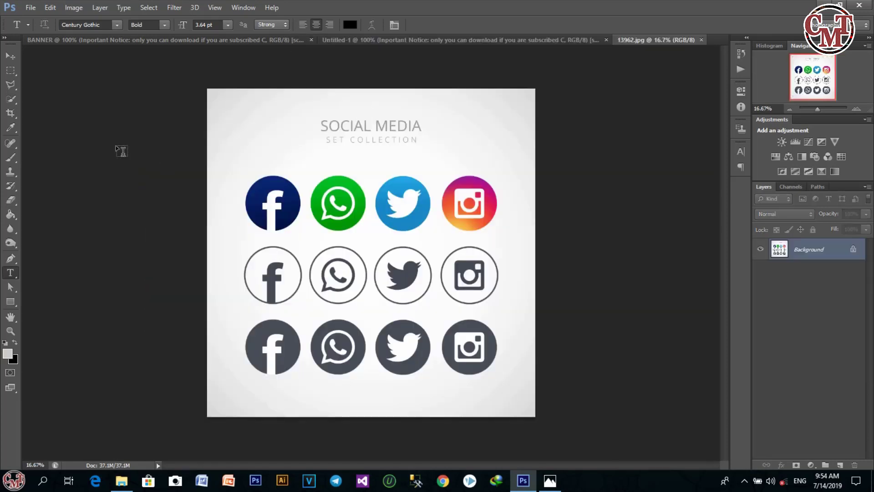
Step: Remove the light background around the social media icons with the Magic Eraser tool
left_click(10, 199)
left_click(50, 199)
left_click(258, 148)
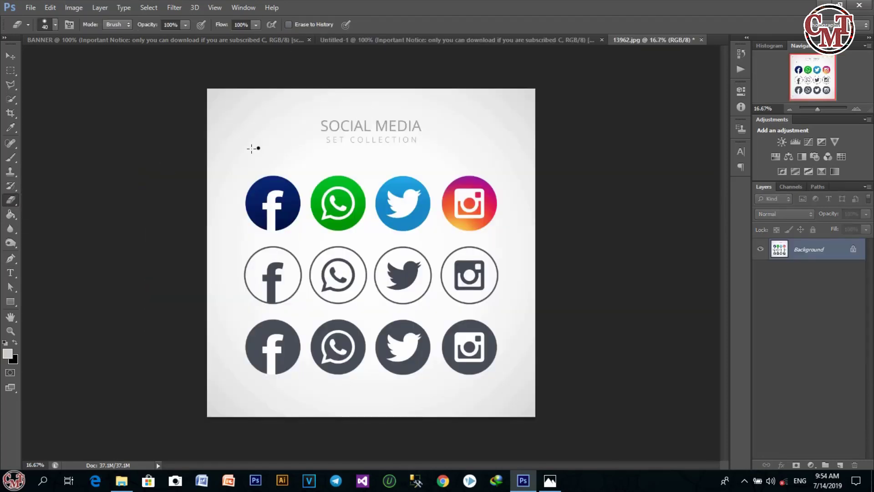
left_click(7, 205)
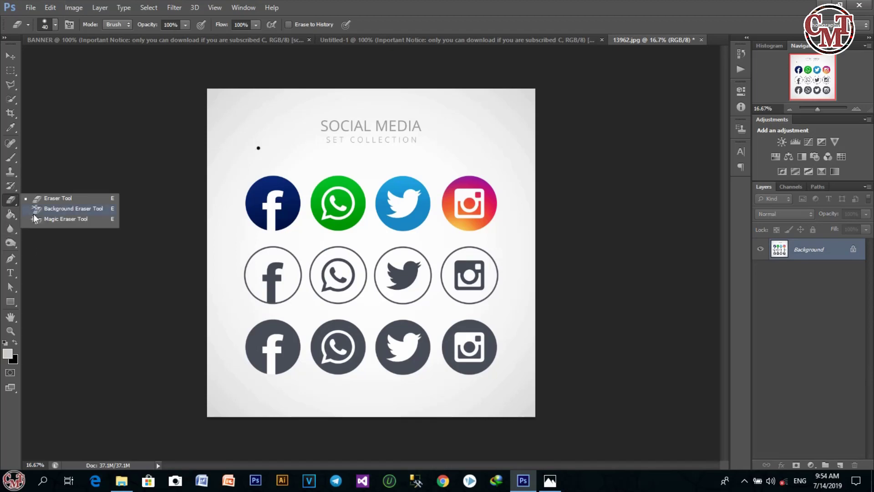
left_click(35, 218)
left_click(257, 166)
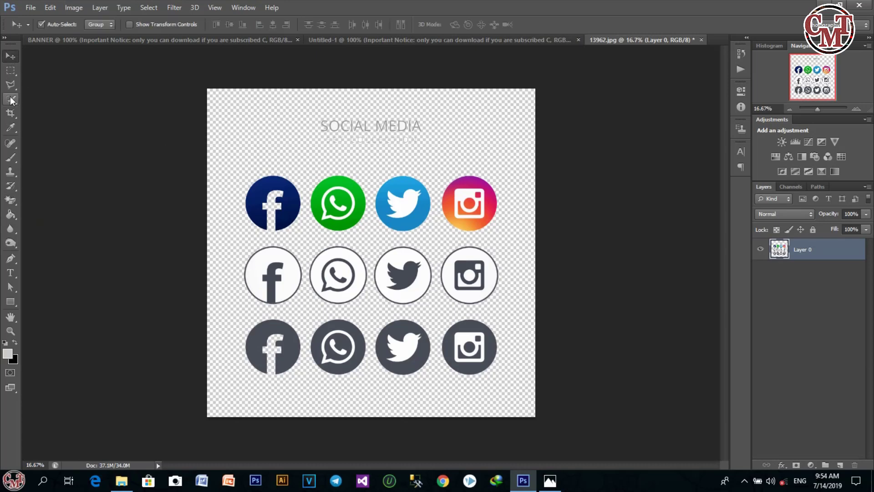
Step: Select the coloured row of social media icons with a rectangular marquee and move it into the Untitled-1 banner
left_click(8, 71)
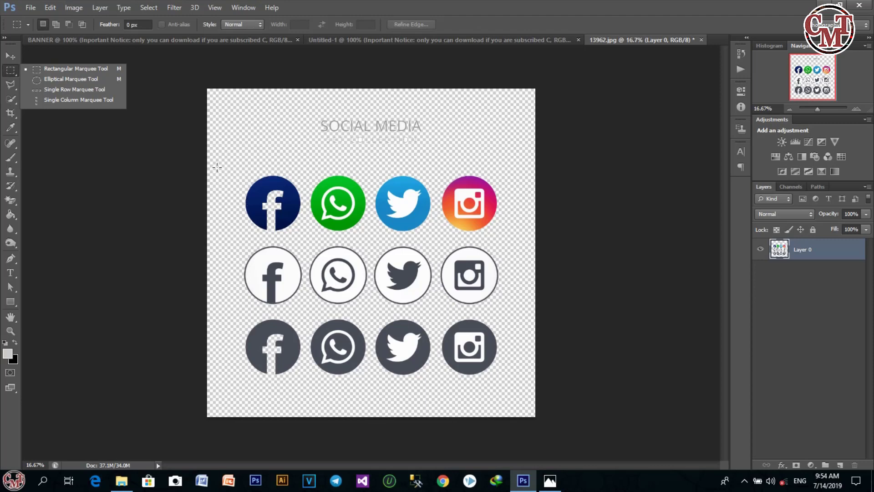
left_click_drag(217, 167, 514, 236)
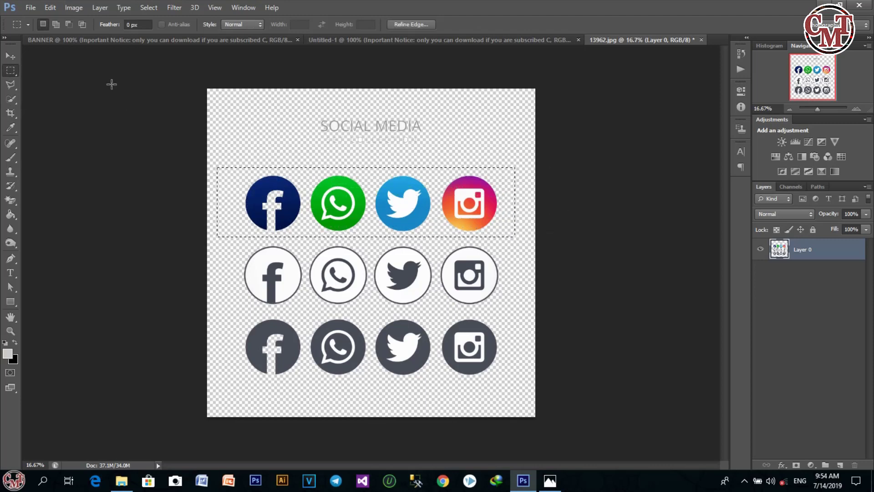
left_click(9, 56)
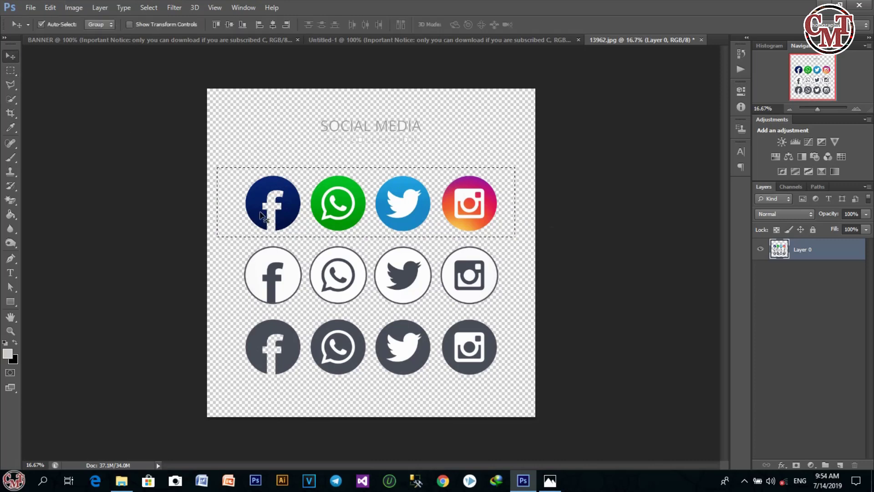
left_click_drag(268, 176, 360, 182)
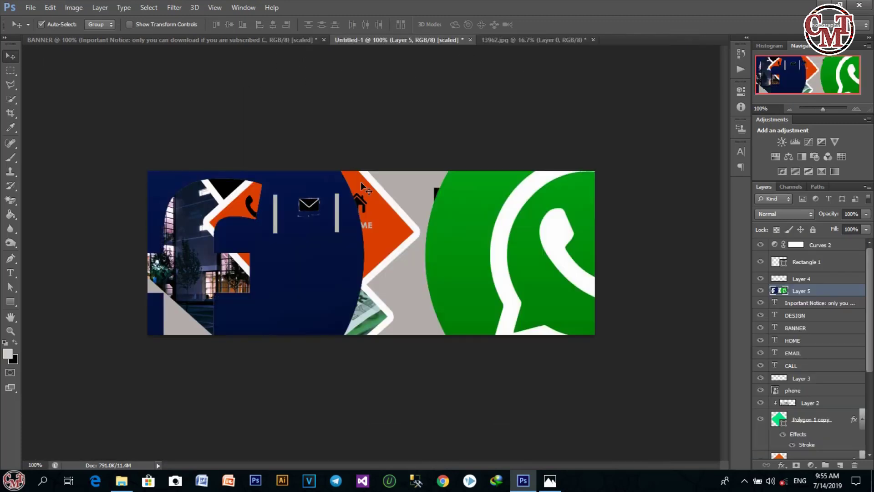
Step: Scale the social media icon row down to about 4% and place it beneath the notice paragraph, beside the euro photo
key("ctrl+t")
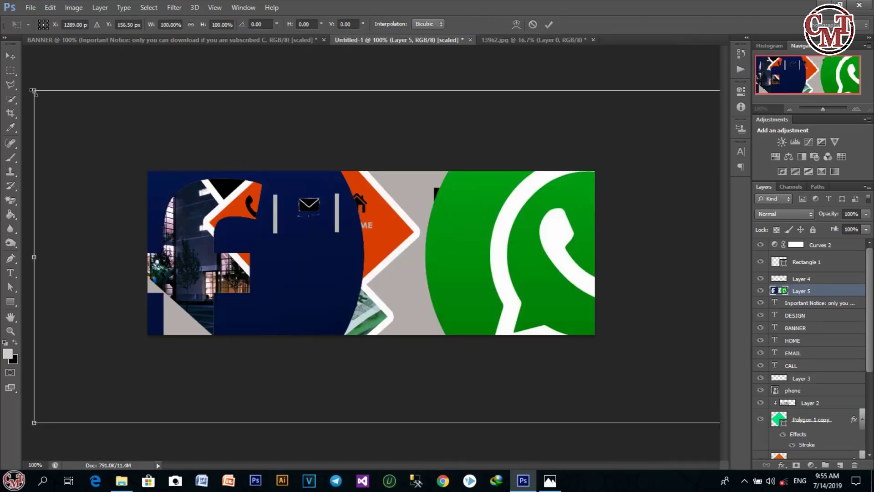
left_click_drag(34, 90, 624, 389)
left_click_drag(679, 376, 229, 235)
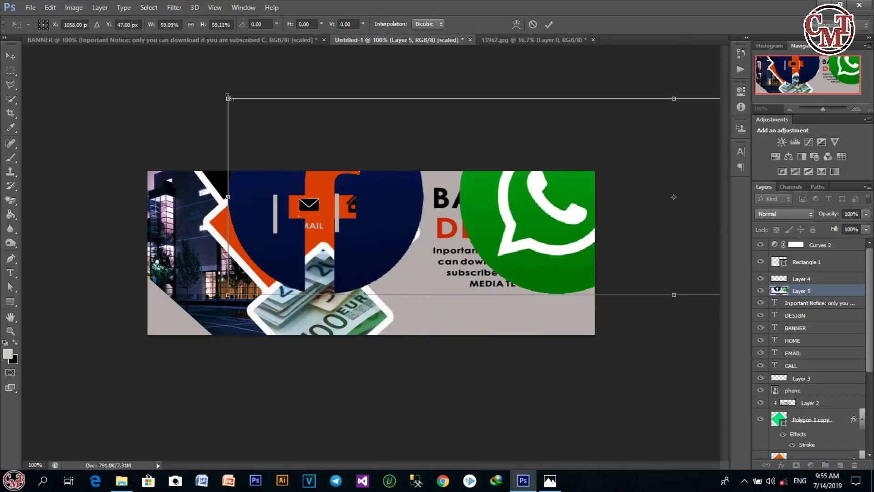
left_click_drag(228, 97, 251, 241)
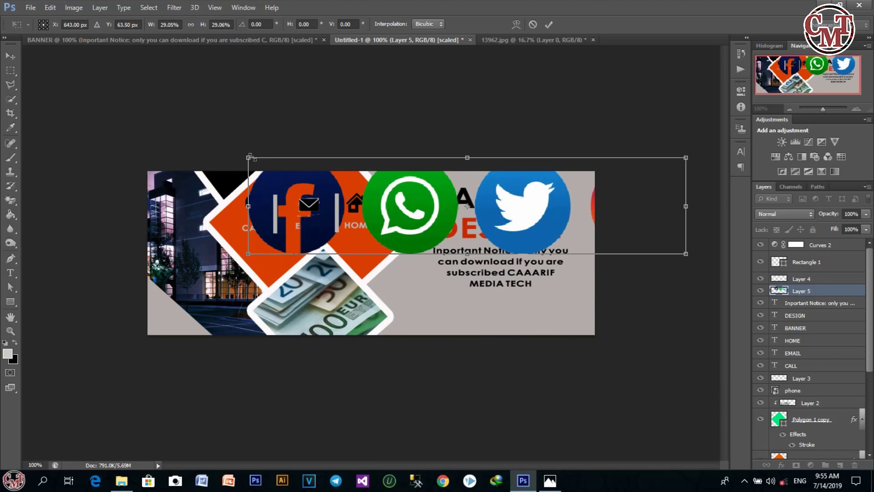
left_click_drag(248, 157, 593, 282)
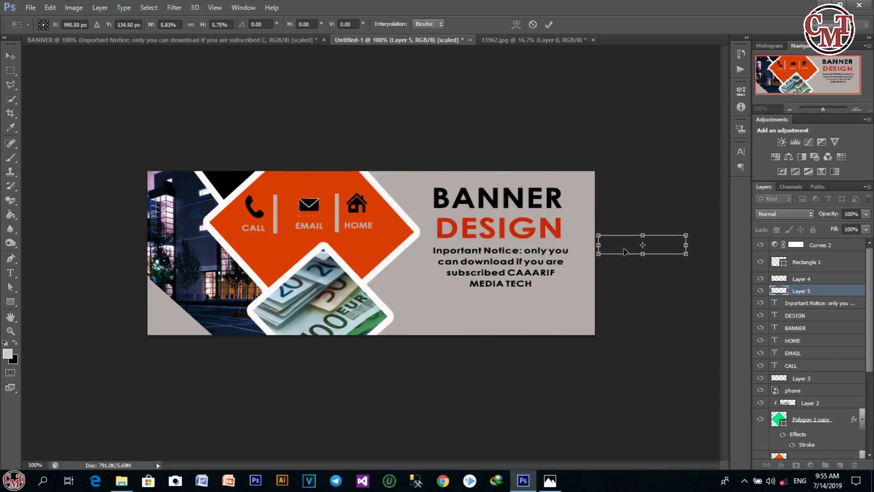
left_click_drag(617, 251, 452, 316)
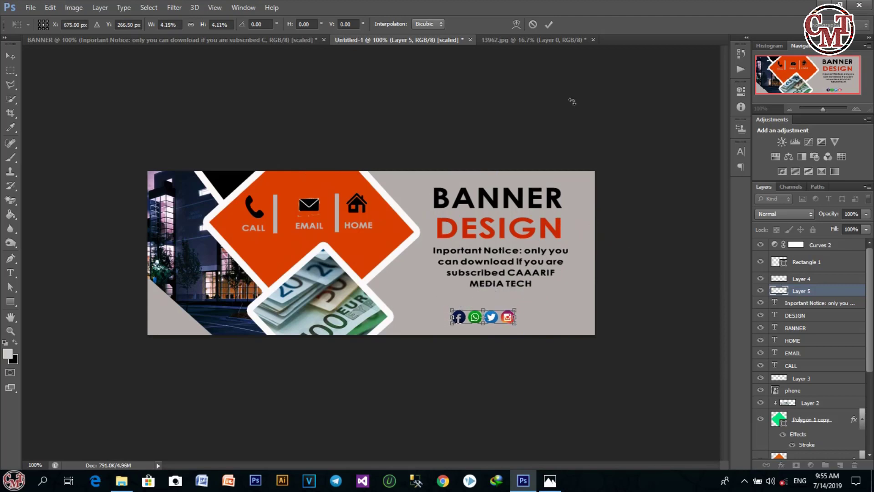
left_click(548, 25)
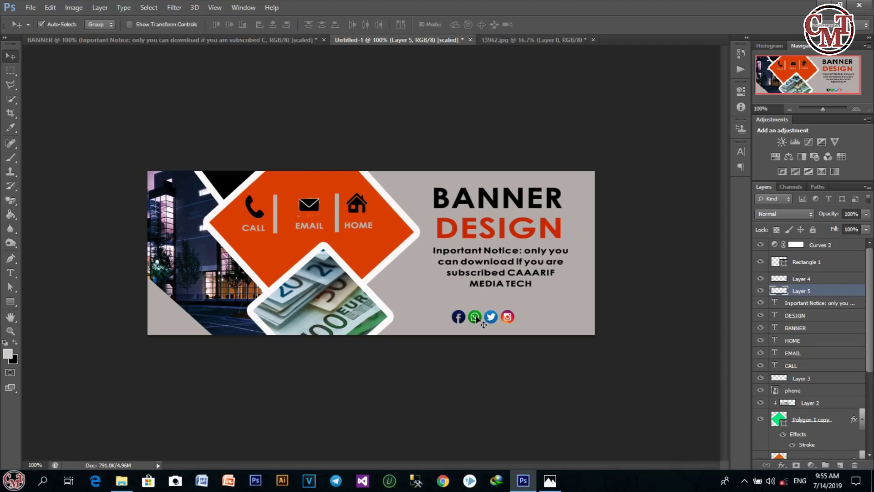
left_click_drag(476, 319, 442, 318)
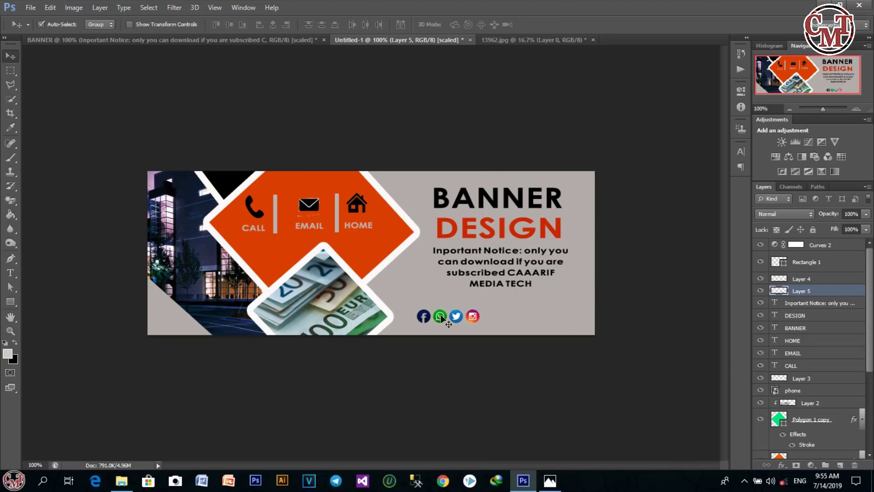
Step: Add the text "| CAARFI MEDI TECH" beside the Instagram icon in bold Century Gothic at 3.64 pt
left_click(10, 273)
left_click(486, 316)
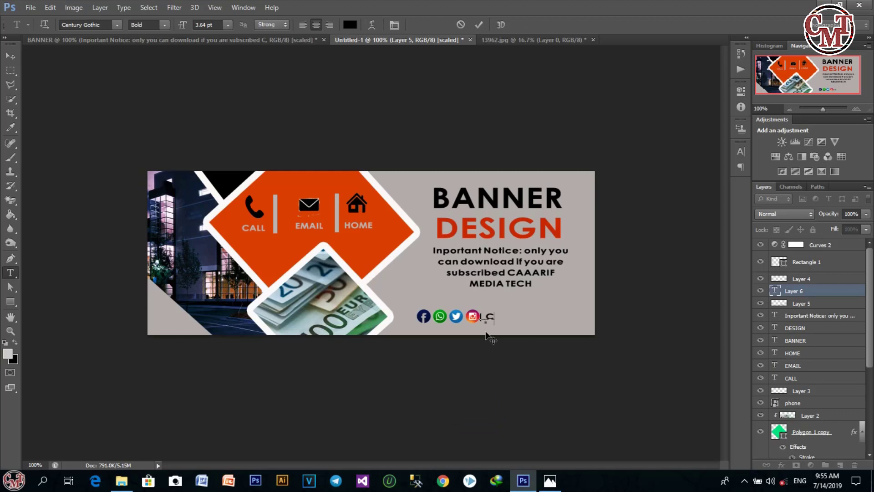
type("AAA")
type("RFI")
type(" MEDI")
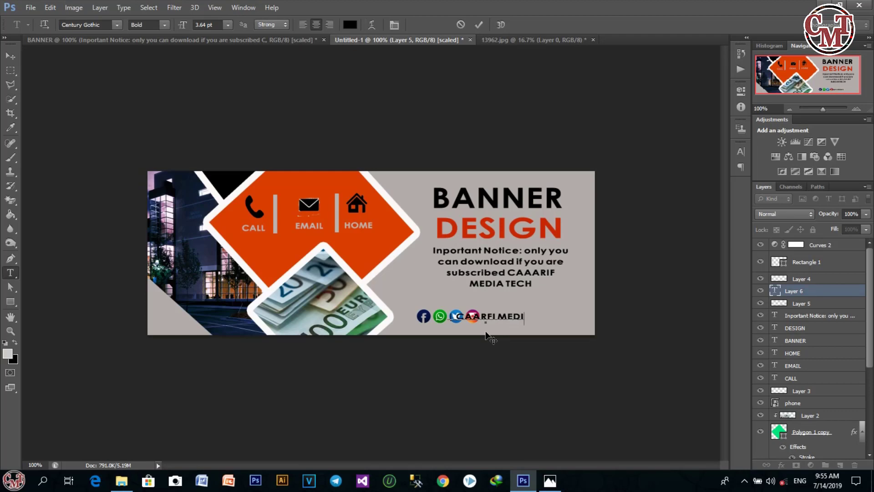
type("TECH")
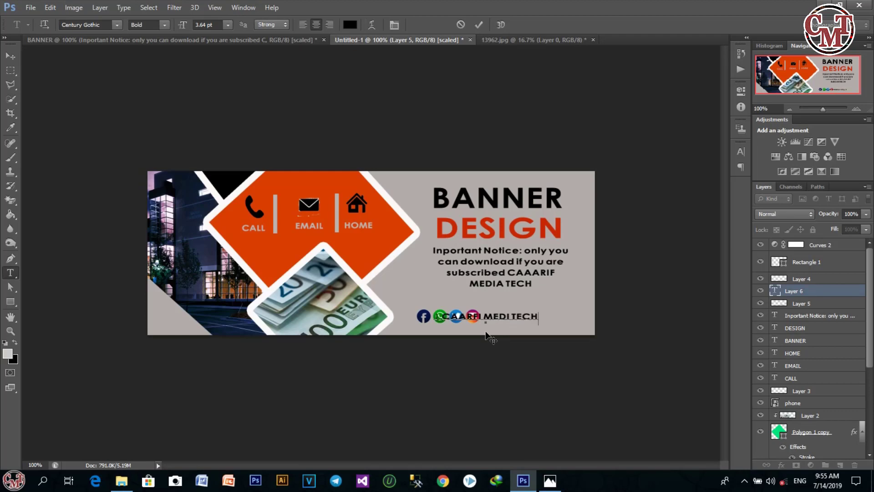
key("shift+Left")
key("shift+Left")
key("shift+Left")
key("shift+Left")
left_click_drag(494, 326, 544, 327)
Step: Tighten the whole CAARFI MEDI TECH text with tracking 20, leading 1.85 pt and 116% horizontal scale
key("ctrl+a")
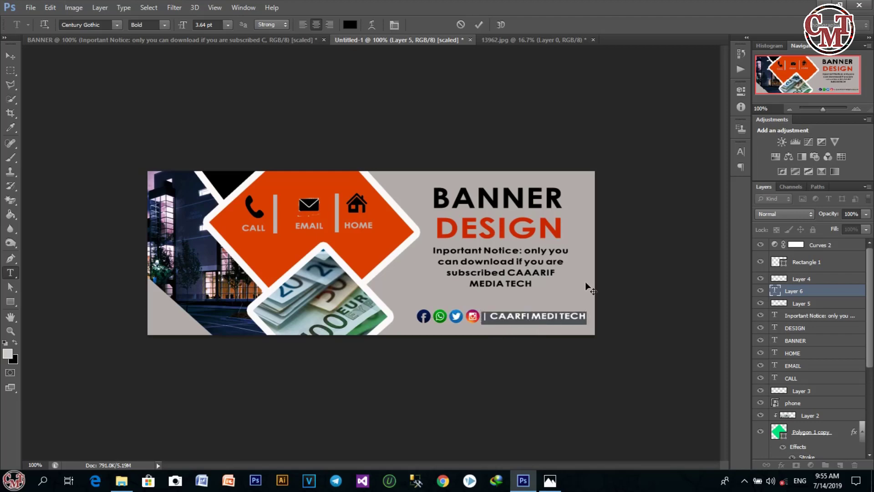
left_click(743, 152)
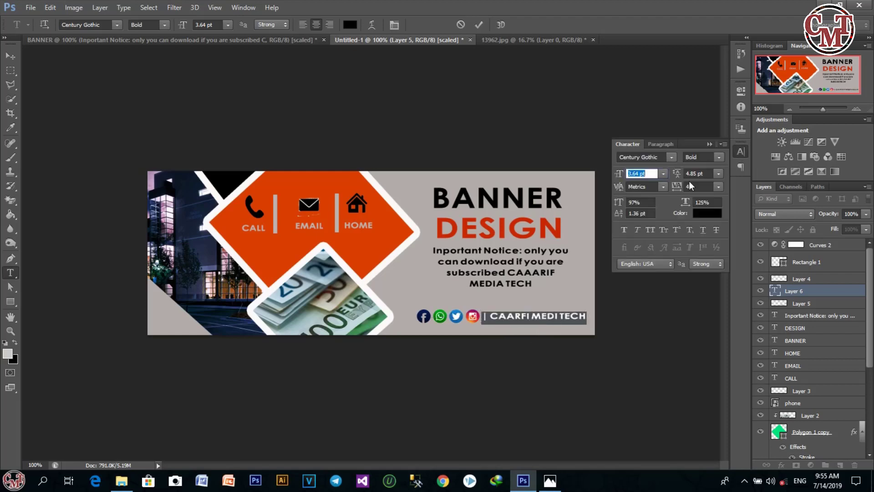
left_click(678, 187)
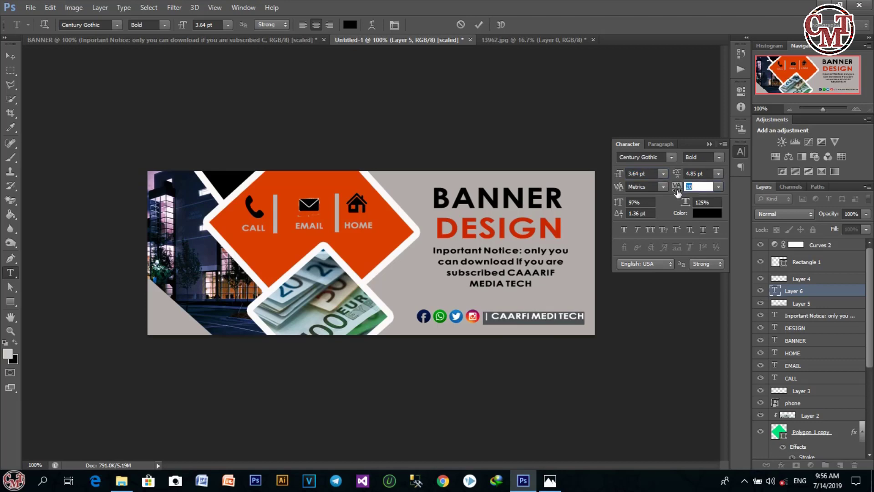
left_click_drag(678, 176, 682, 207)
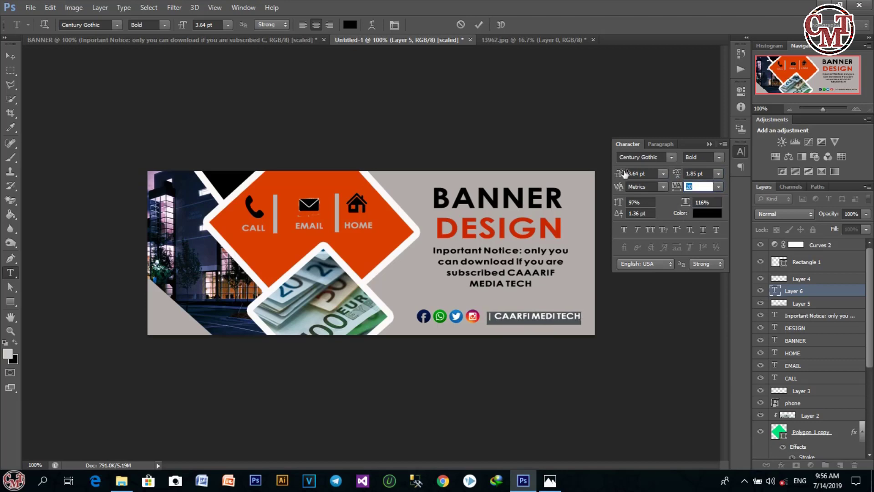
left_click_drag(619, 190, 617, 191)
left_click_drag(679, 176, 677, 178)
left_click(711, 144)
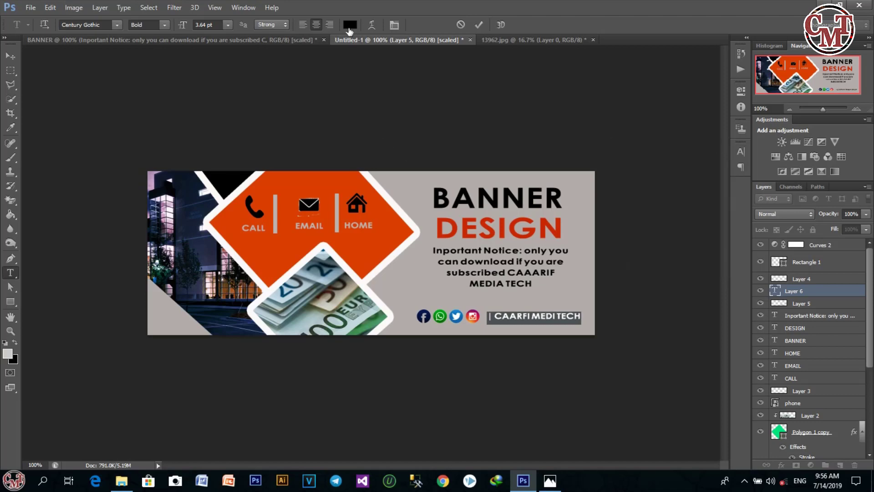
Step: Keep the CAARFI MEDI TECH text black, commit it and move it slightly closer to the social media icons
left_click(349, 25)
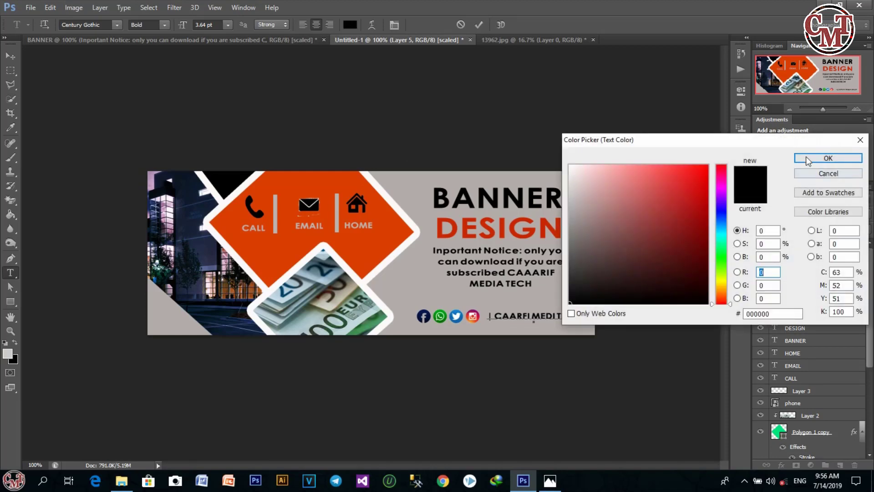
left_click(828, 157)
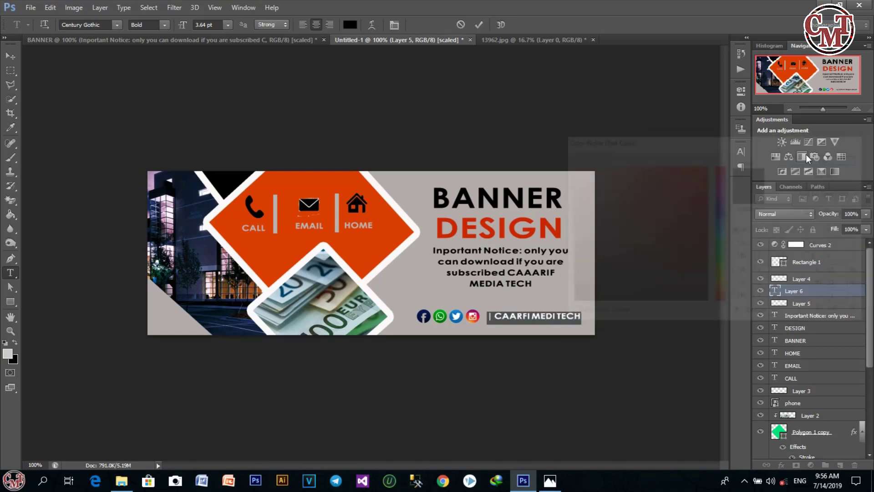
left_click(478, 24)
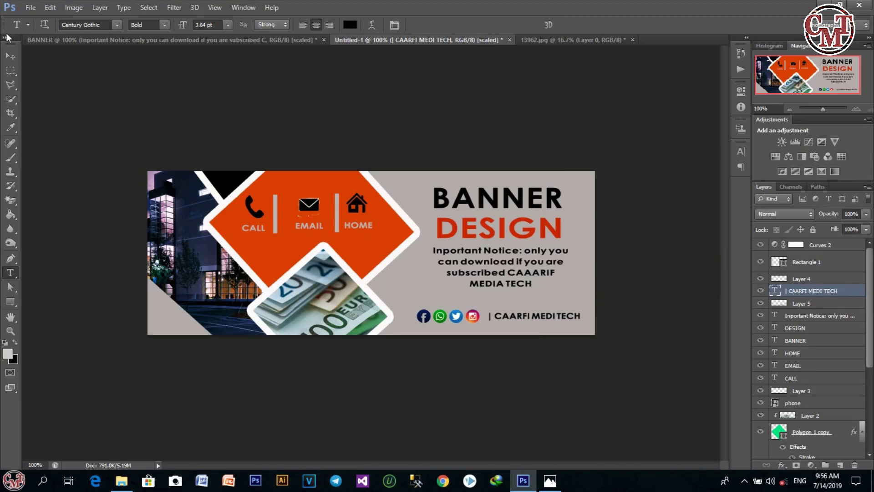
left_click(10, 55)
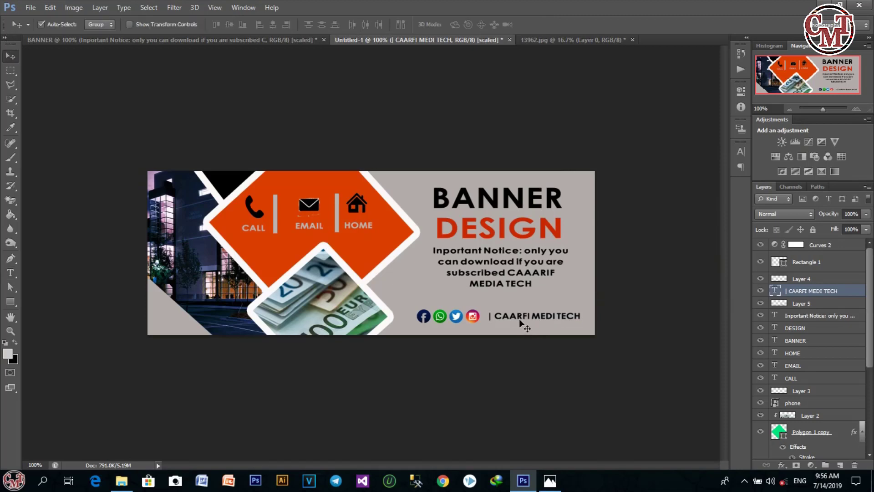
left_click_drag(519, 319, 515, 318)
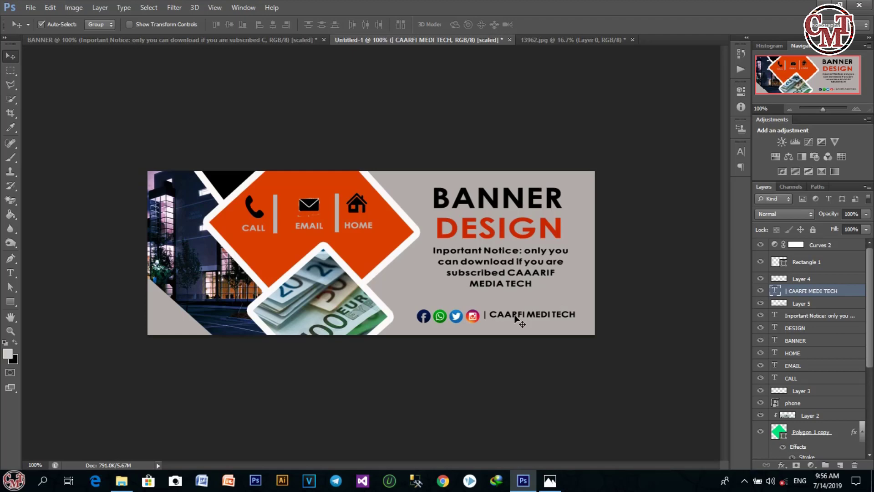
left_click(314, 40)
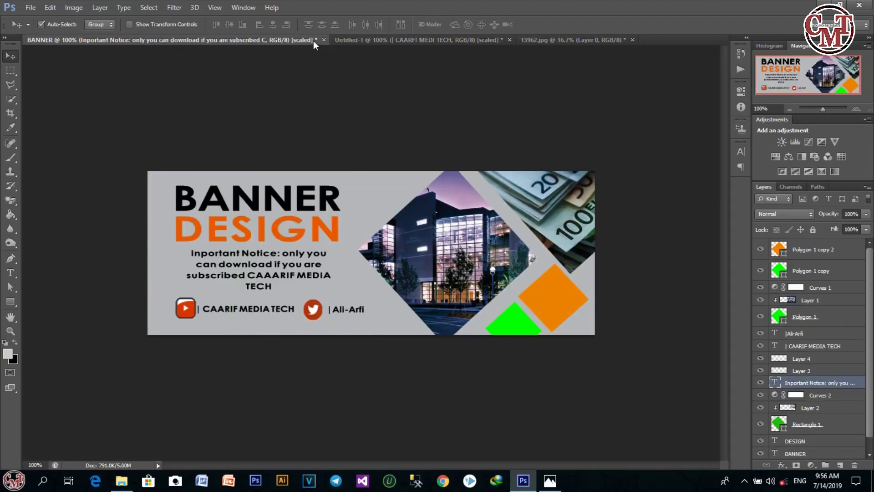
left_click(356, 40)
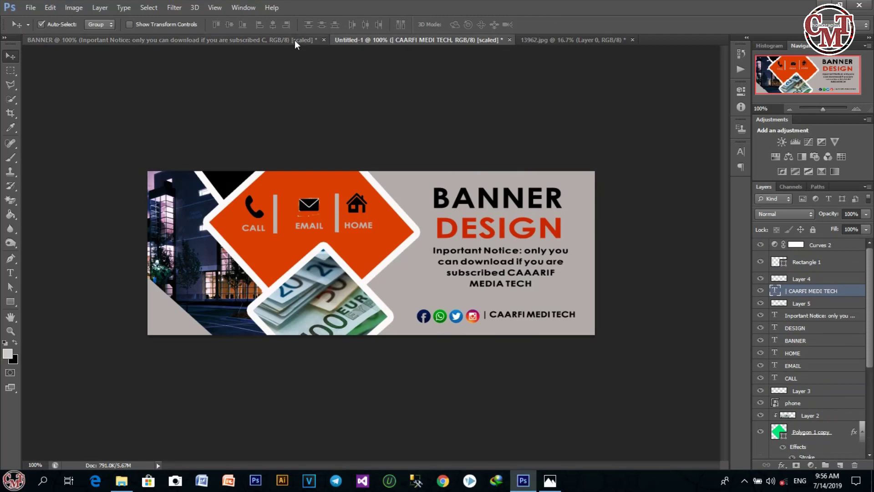
left_click(294, 40)
left_click(370, 40)
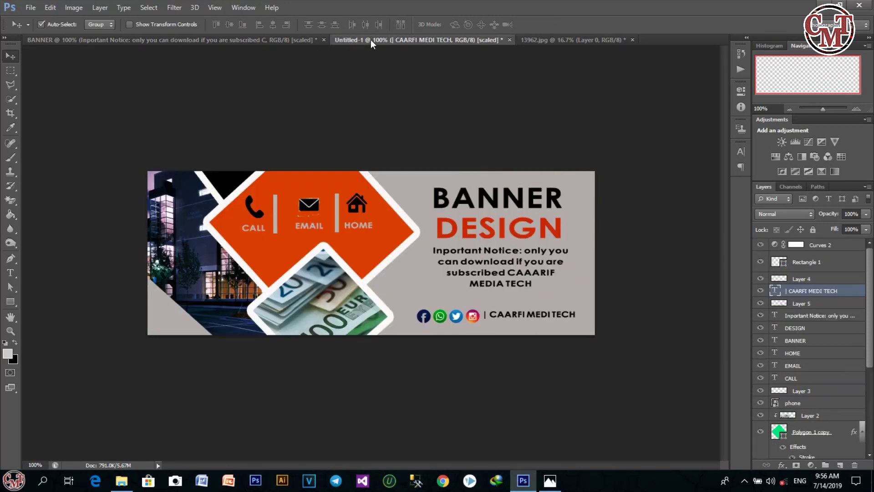
Step: Close the image 13962.jpg without saving its changes
left_click(565, 40)
left_click(631, 40)
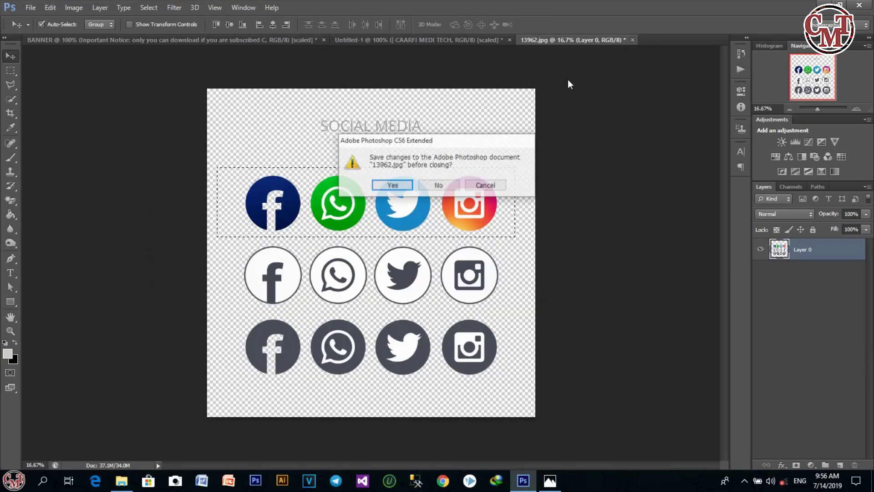
left_click(436, 185)
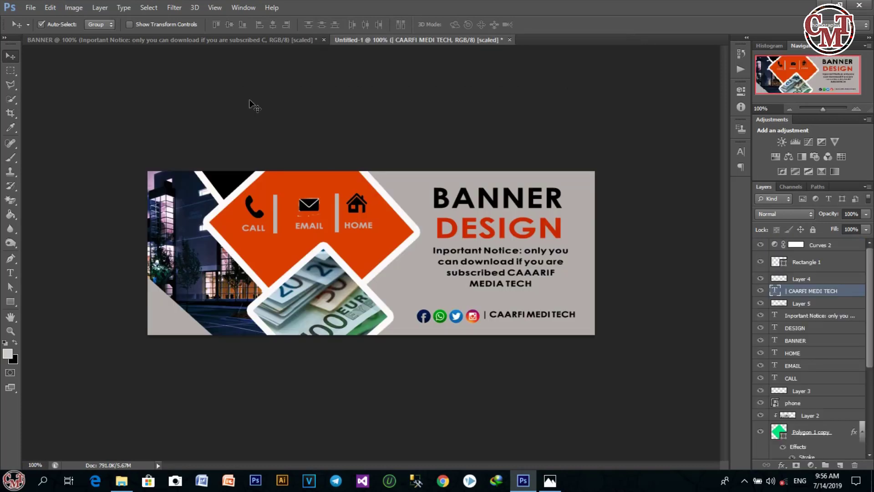
Step: Create a new A4 document from the International Paper preset, 210 x 297 mm at 300 pixels/inch with a white background
left_click(30, 7)
left_click(50, 23)
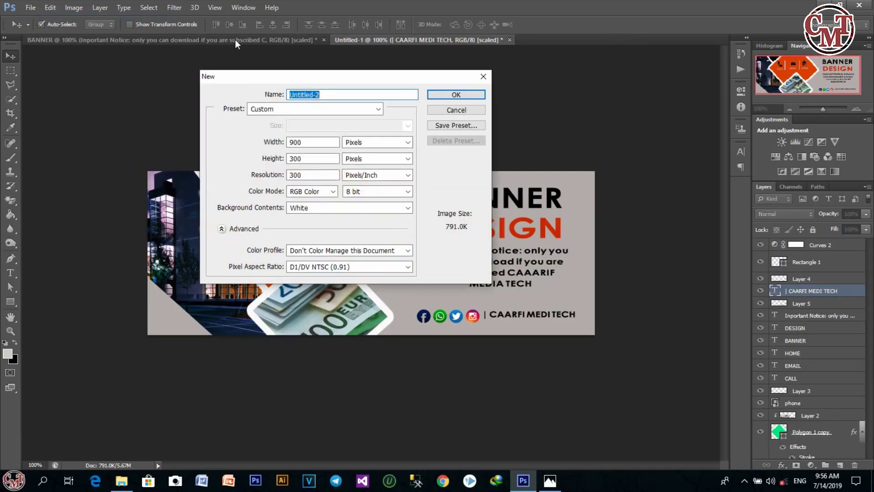
left_click(379, 107)
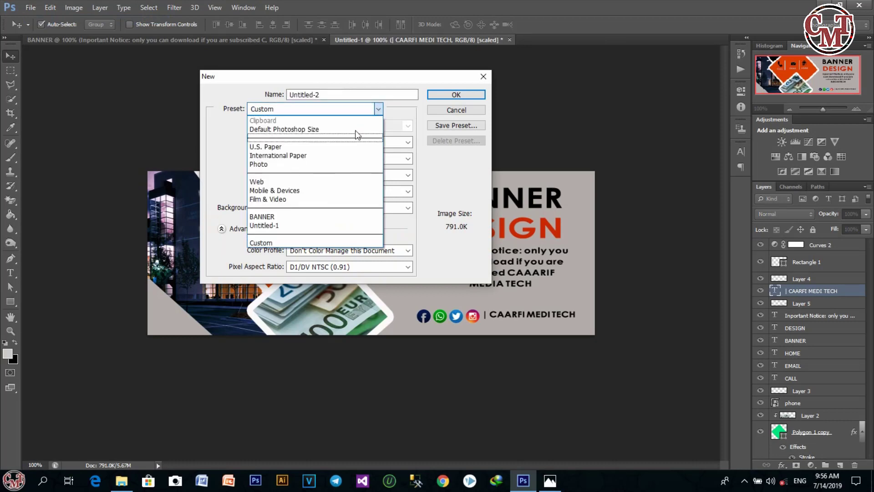
left_click(307, 157)
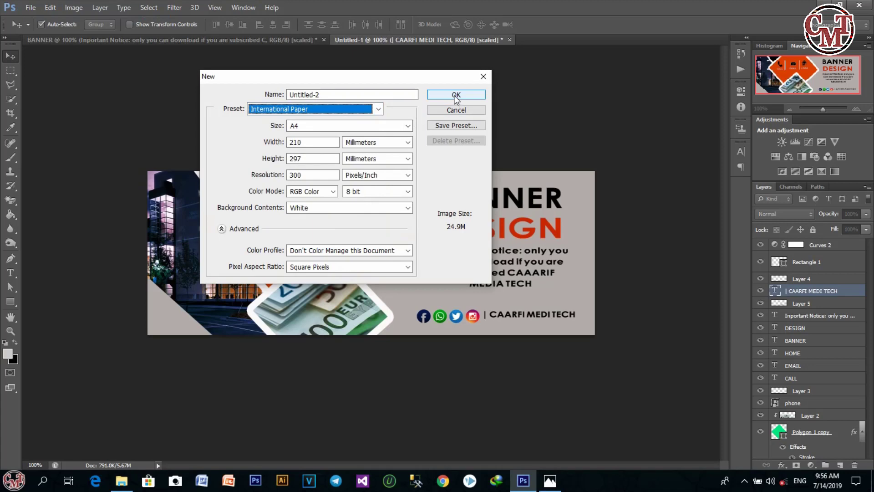
left_click(409, 128)
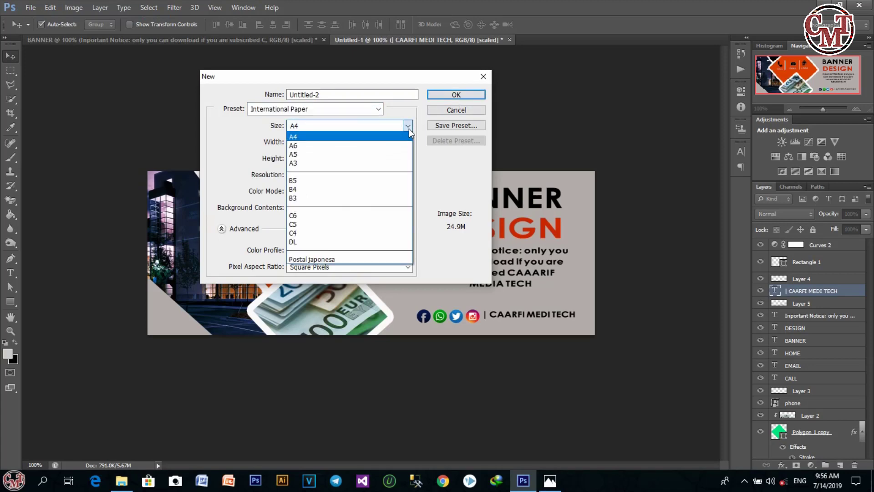
left_click(408, 129)
left_click(458, 98)
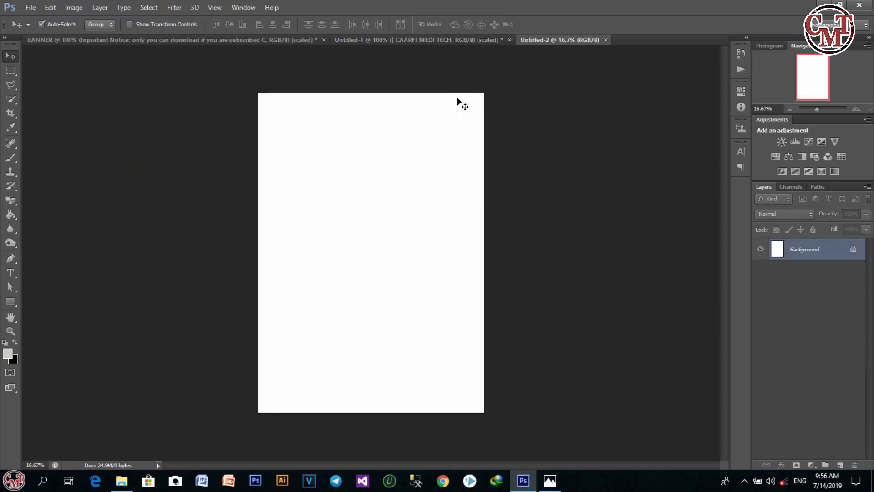
Step: Rotate the Untitled-2 canvas 90° clockwise into landscape orientation
left_click(74, 7)
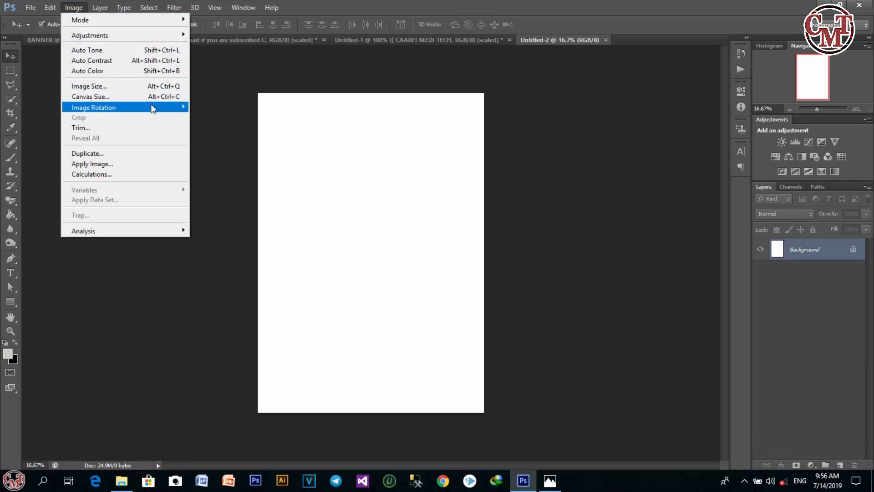
mouse_move(152, 107)
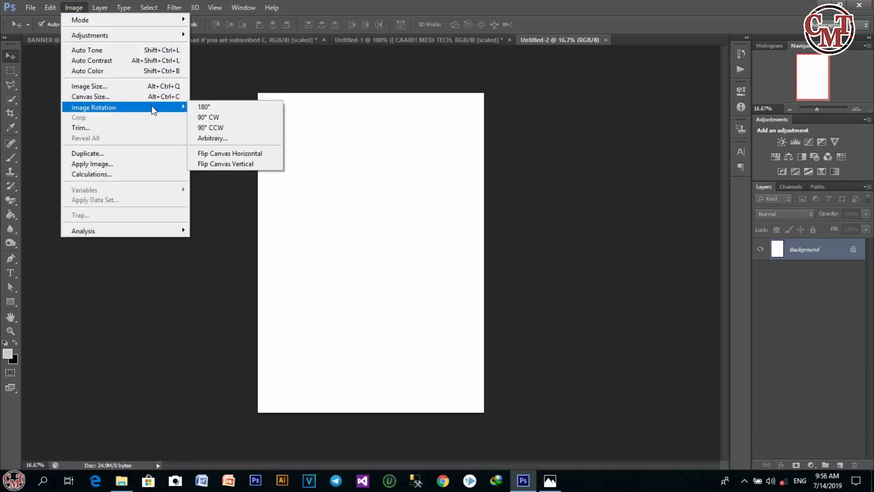
left_click(211, 119)
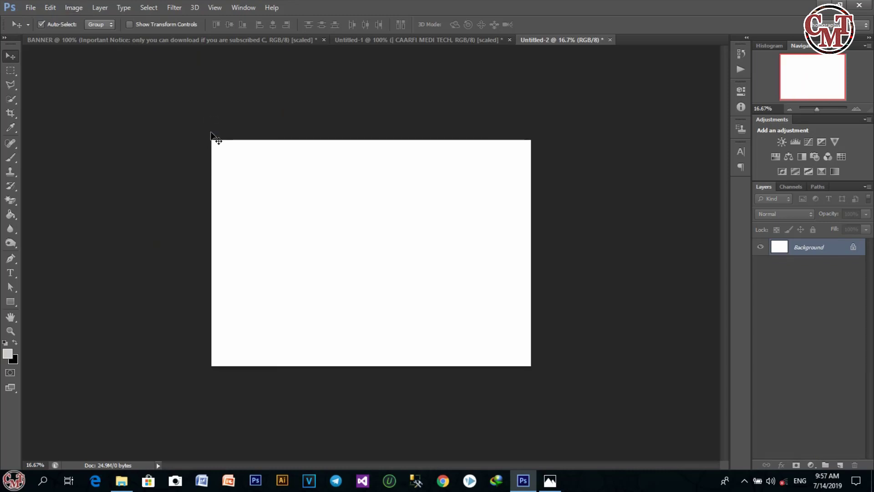
key("ctrl+plus")
Step: Clear the selection in the BANNER document and save a JPEG copy as BANNER.jpg on the Desktop at quality 12
left_click(116, 40)
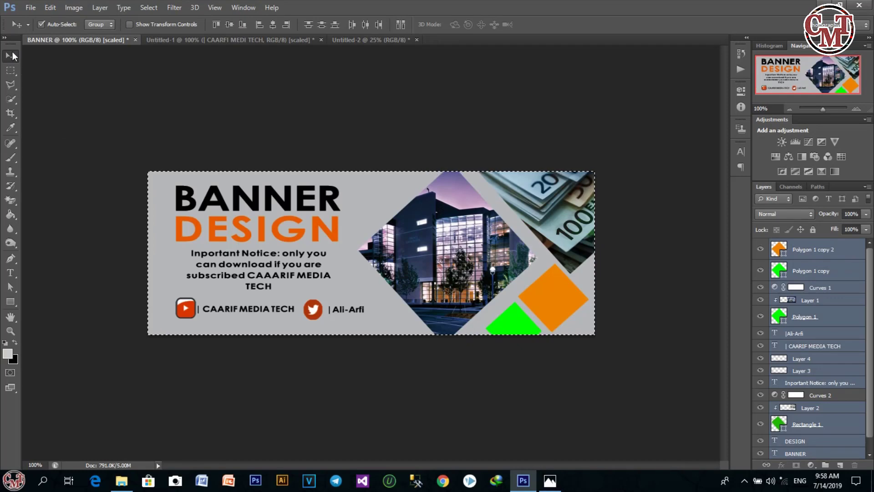
key("ctrl+d")
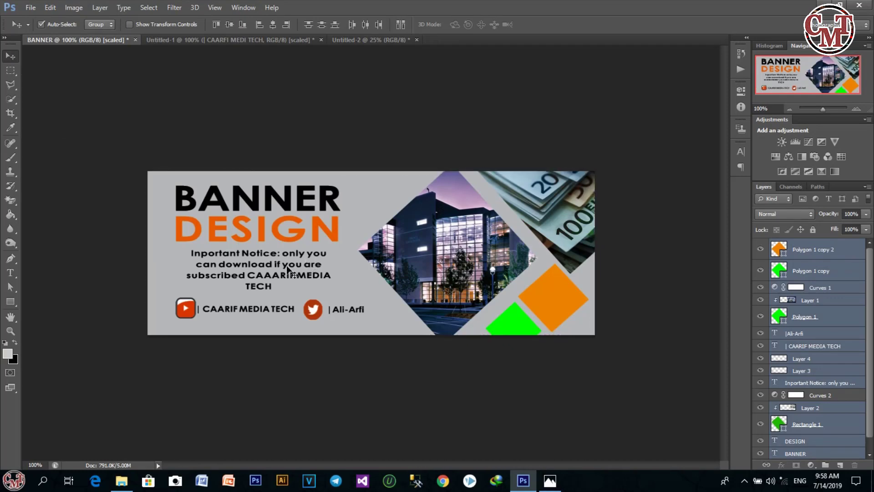
left_click(31, 8)
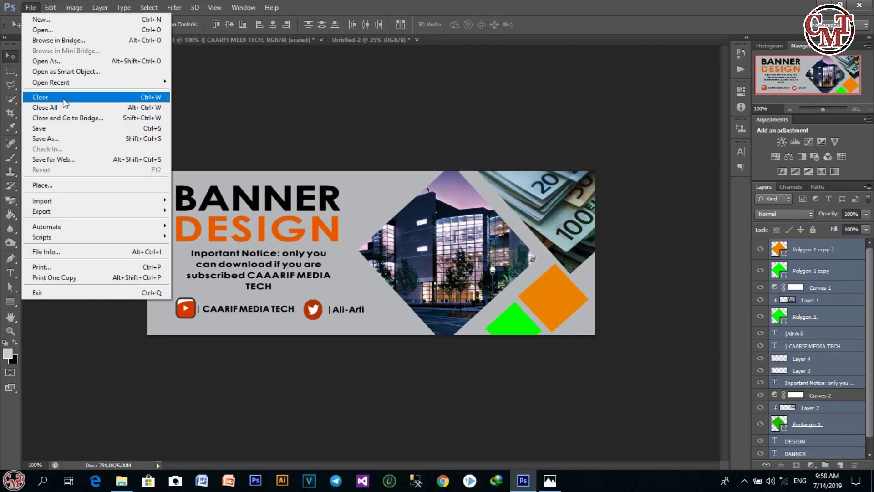
left_click(64, 139)
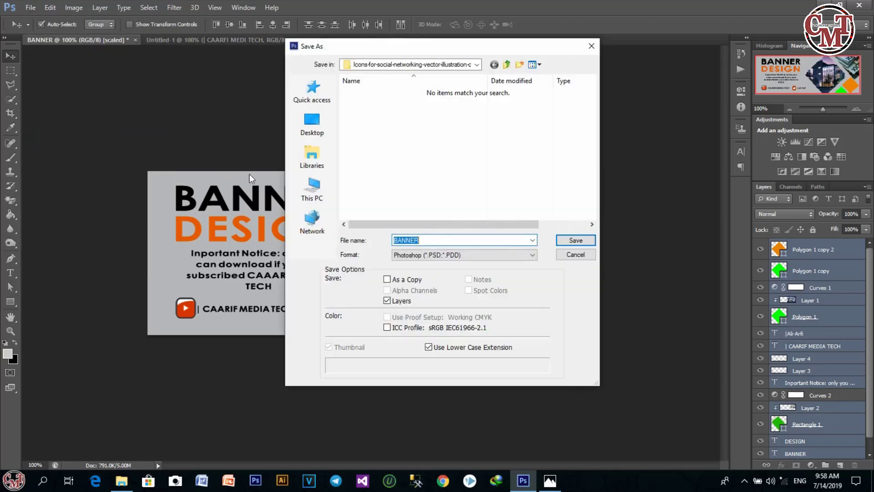
left_click(313, 138)
left_click(522, 255)
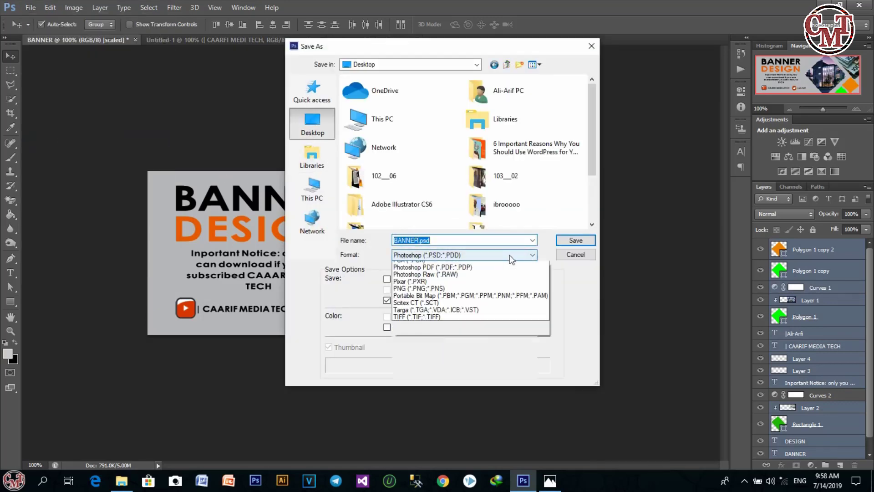
left_click(478, 324)
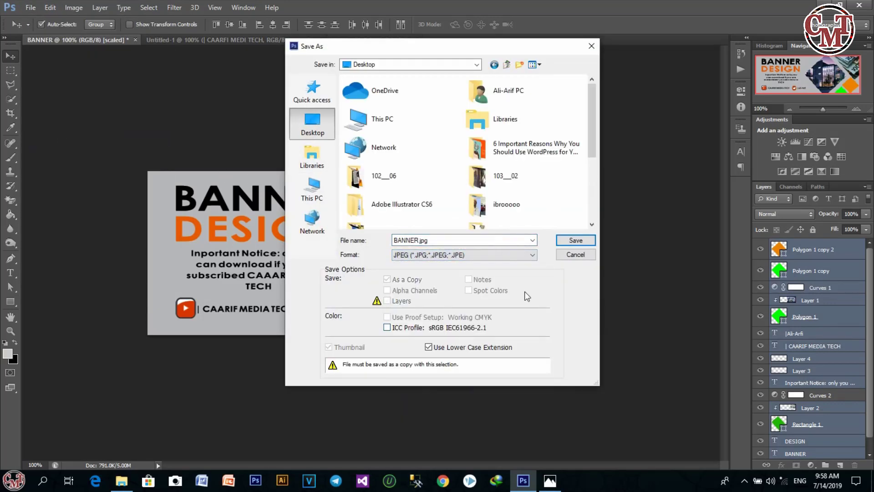
left_click(574, 240)
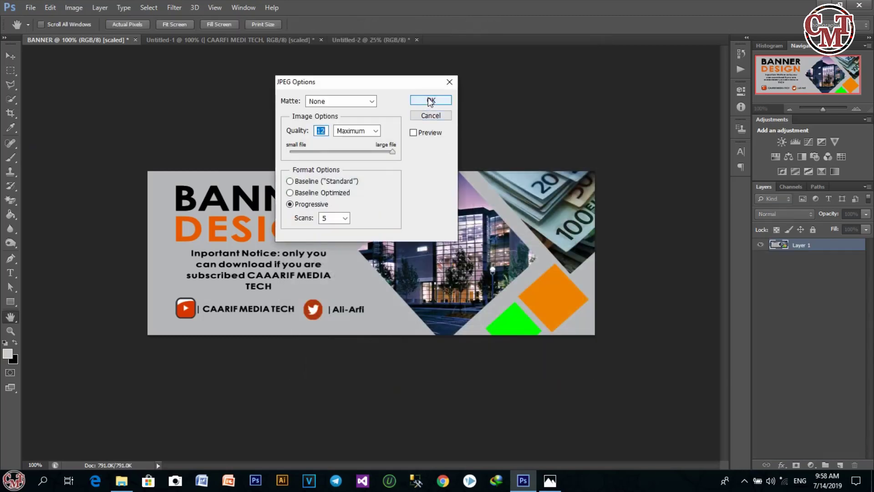
left_click(431, 101)
Step: Save the second banner, Untitled-1, as the JPEG copy BANNER2.jpg on the Desktop at quality 12
left_click(248, 41)
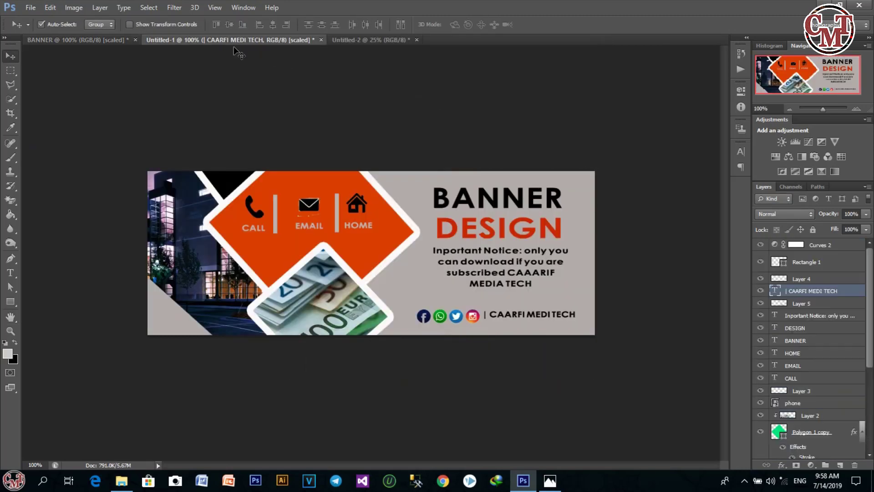
left_click(30, 7)
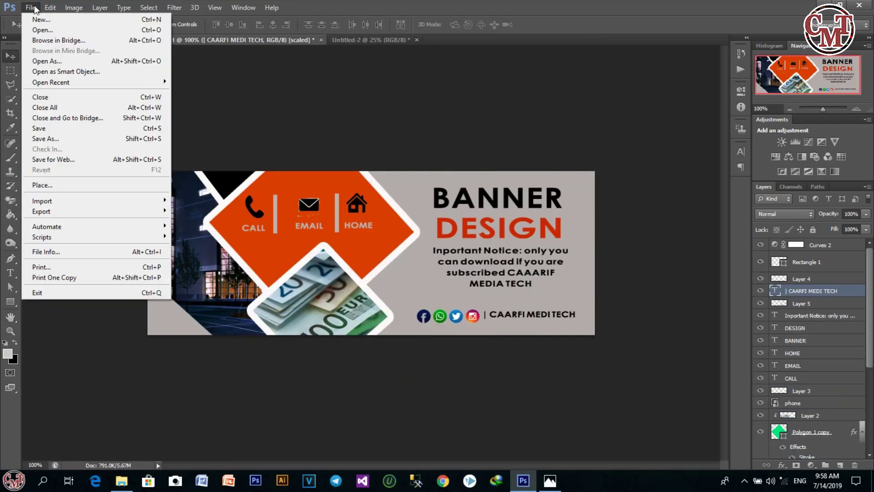
left_click(76, 139)
left_click(312, 129)
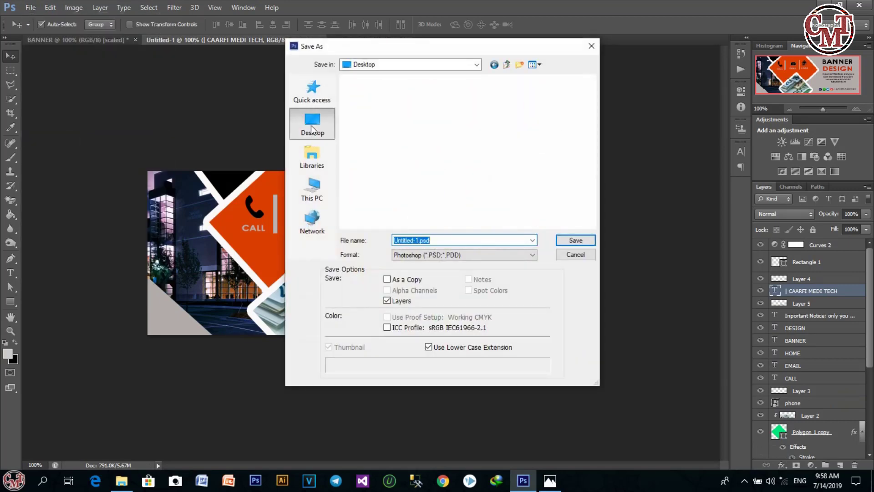
type("B")
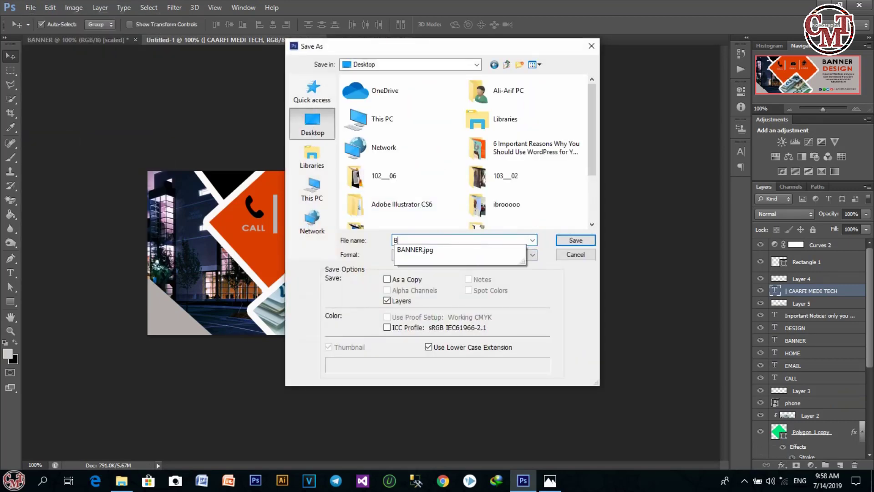
type("ANNER2")
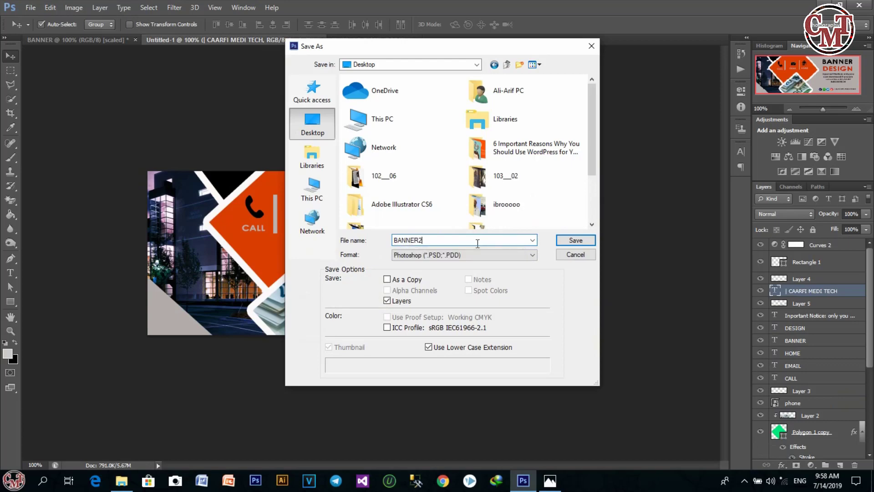
left_click(477, 253)
left_click(477, 329)
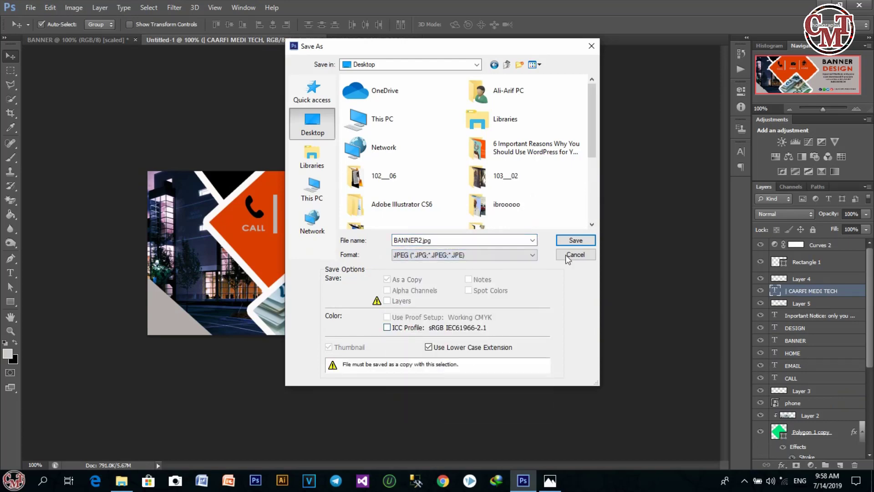
left_click(574, 240)
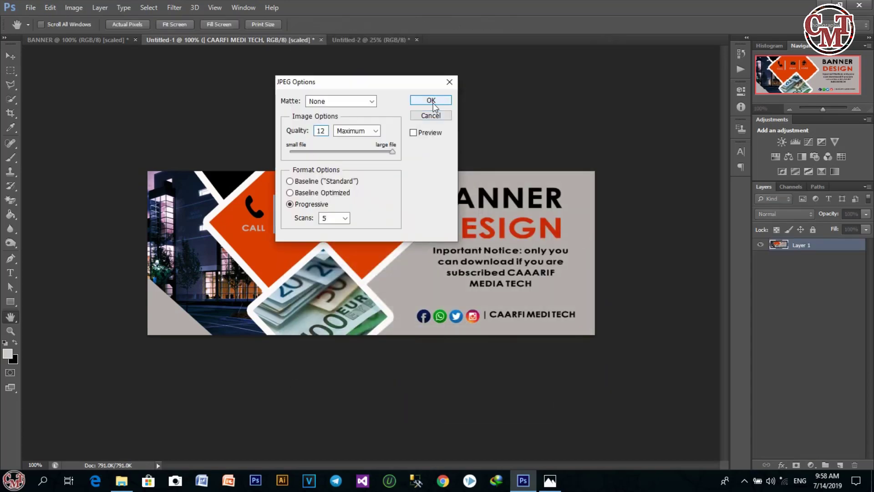
left_click(431, 100)
Step: Place BANNER.jpg from the Desktop into the landscape A4 document Untitled-2
left_click(376, 41)
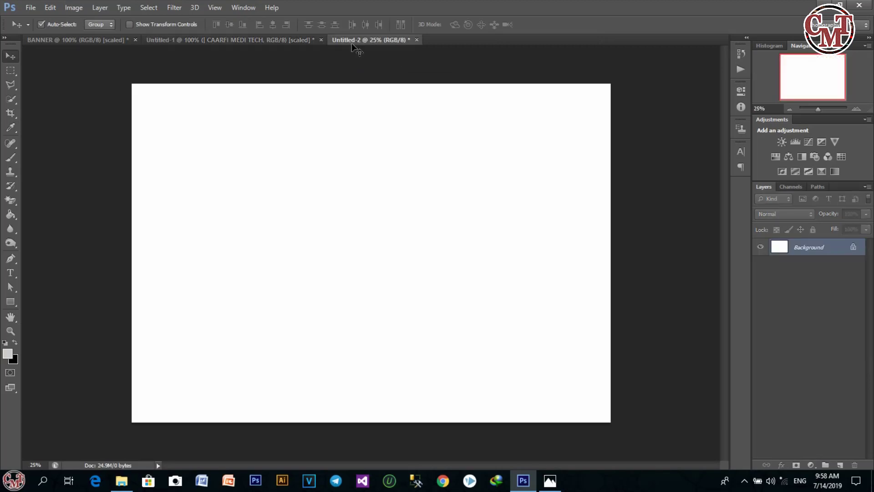
left_click(30, 8)
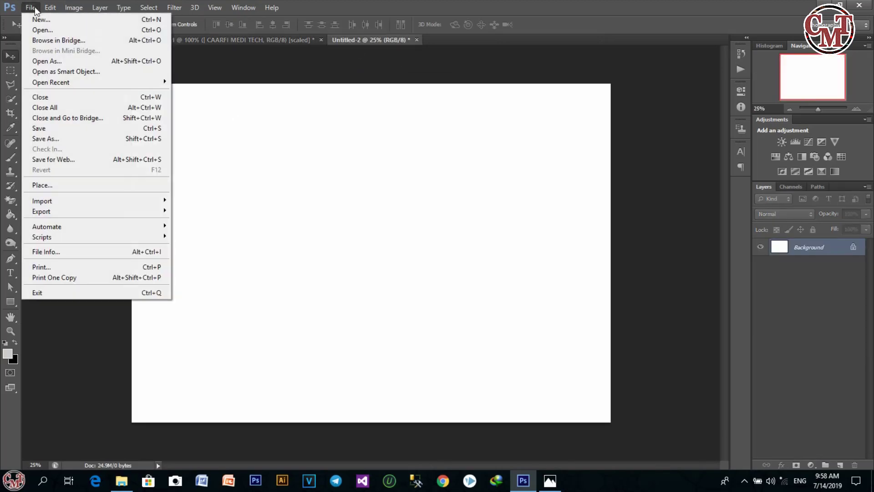
left_click(91, 185)
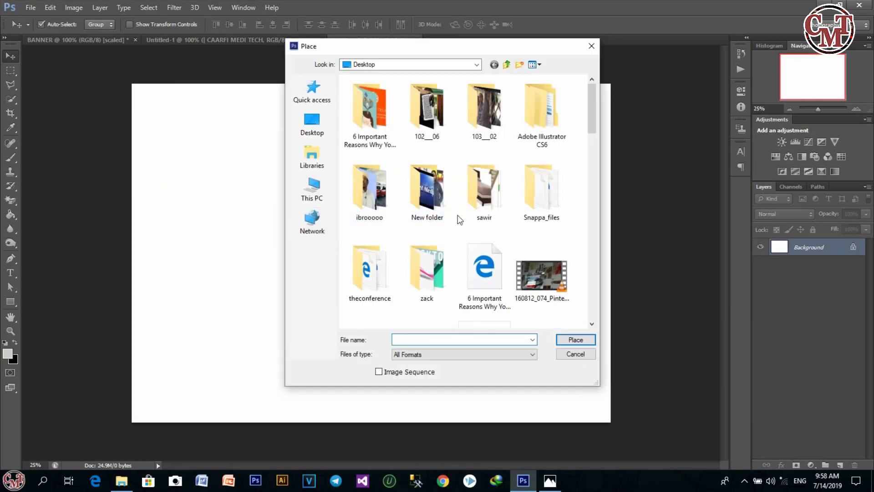
left_click(311, 132)
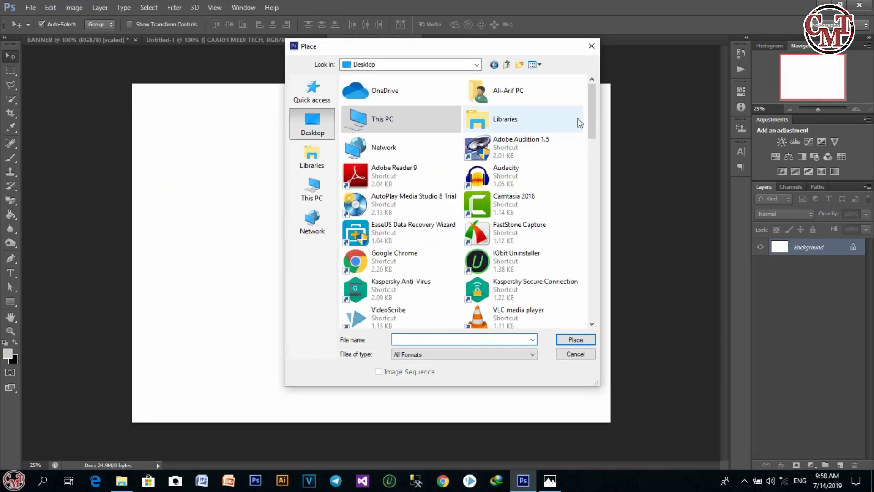
scroll(412, 236, "down", 5)
left_click(411, 236)
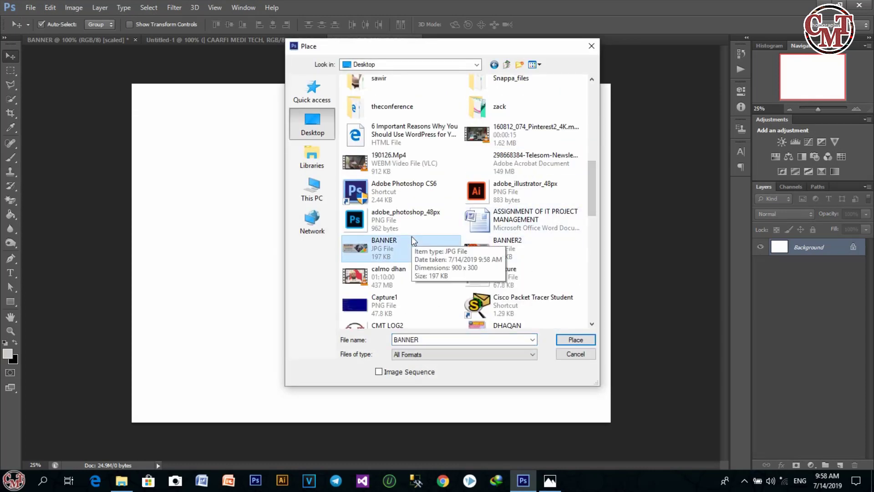
left_click(507, 250)
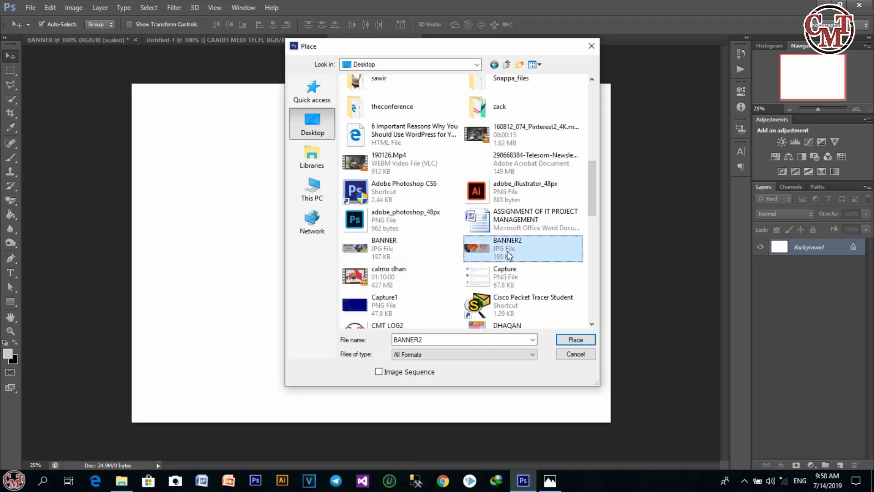
left_click(430, 244)
left_click(592, 341)
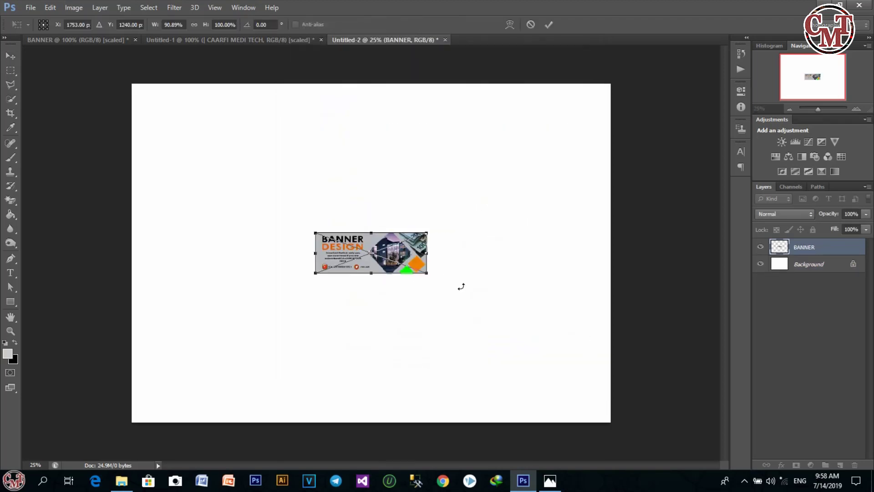
Step: Scale the placed banner to about 370% width and 348% height across the page's upper half, commit it and nudge it slightly down
left_click_drag(314, 231, 162, 166)
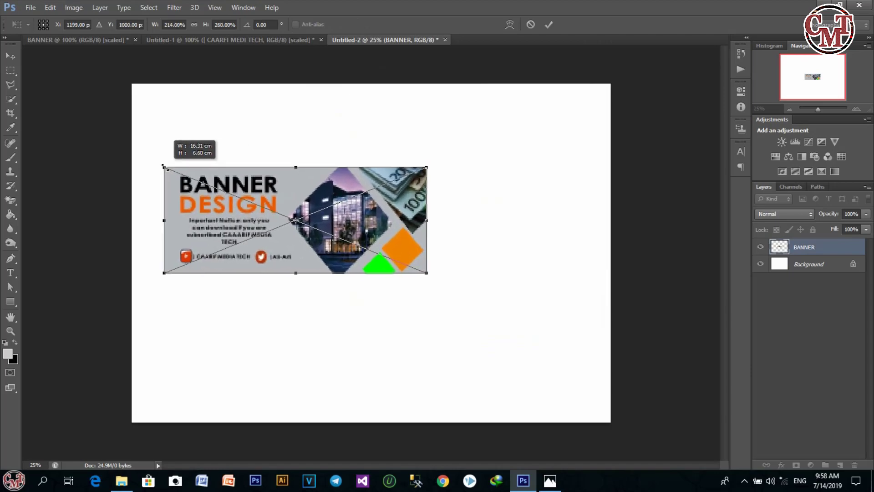
left_click_drag(304, 194, 364, 153)
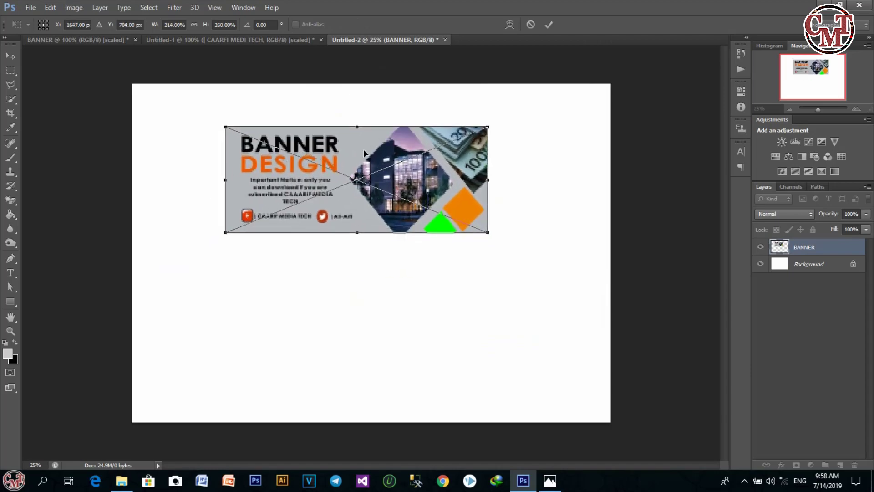
left_click_drag(224, 125, 140, 91)
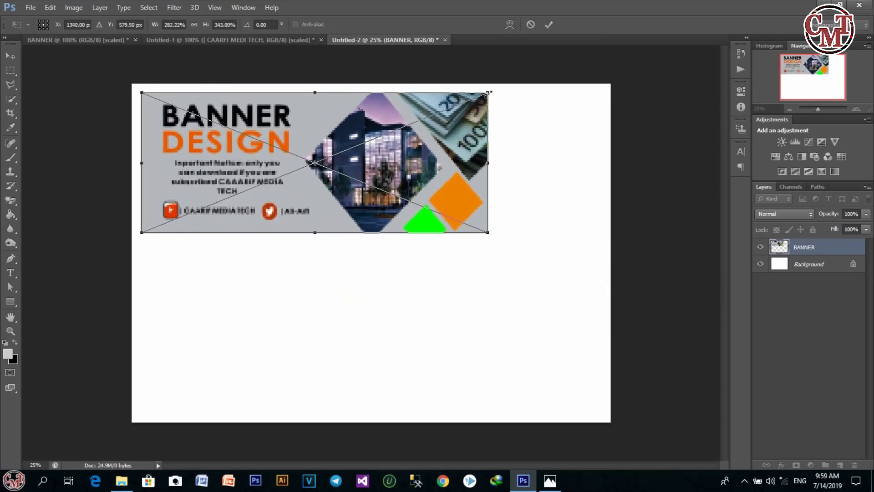
left_click_drag(489, 93, 598, 102)
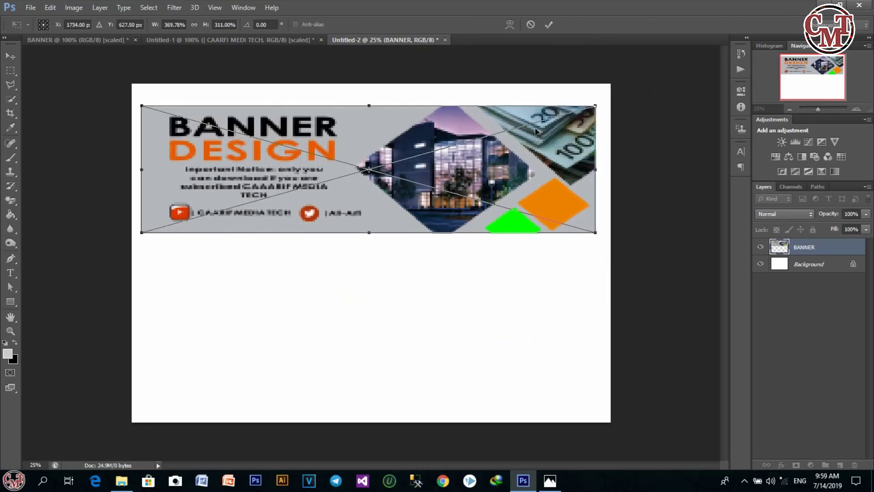
left_click_drag(370, 102, 371, 87)
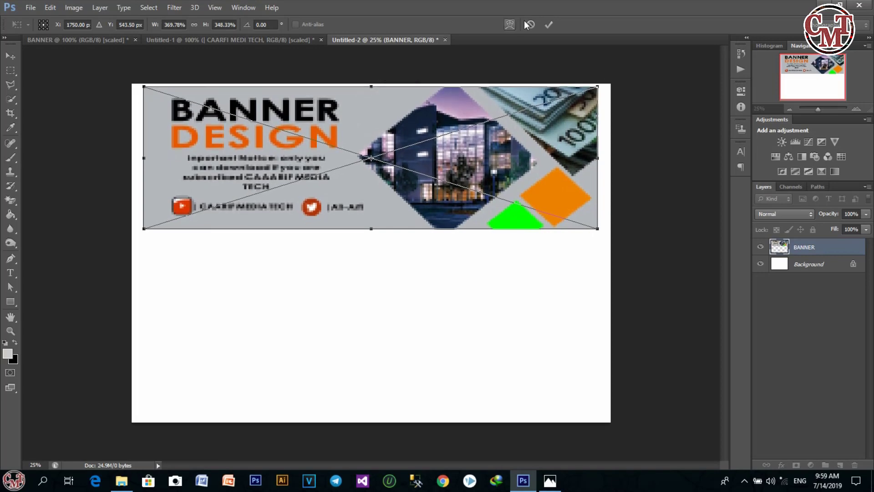
left_click(548, 25)
left_click_drag(387, 179, 384, 186)
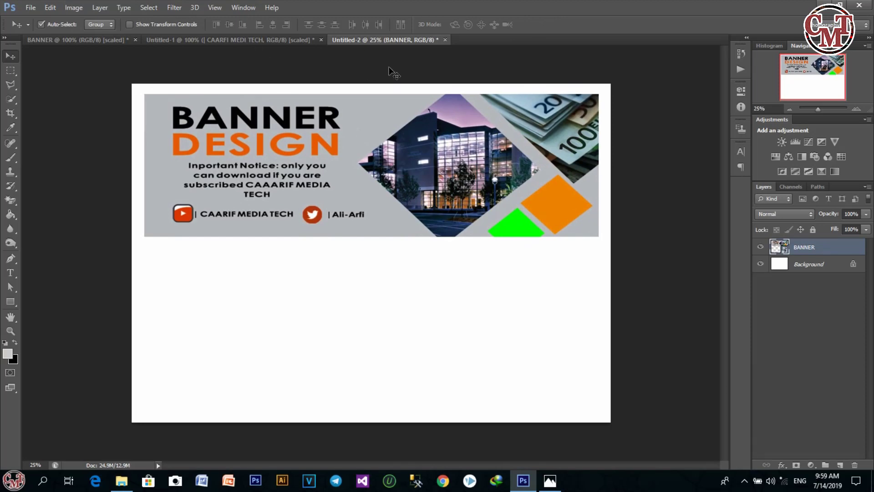
Step: Open BANNER2.jpg from the Desktop and copy its image into Untitled-2 below the first banner
key("ctrl+o")
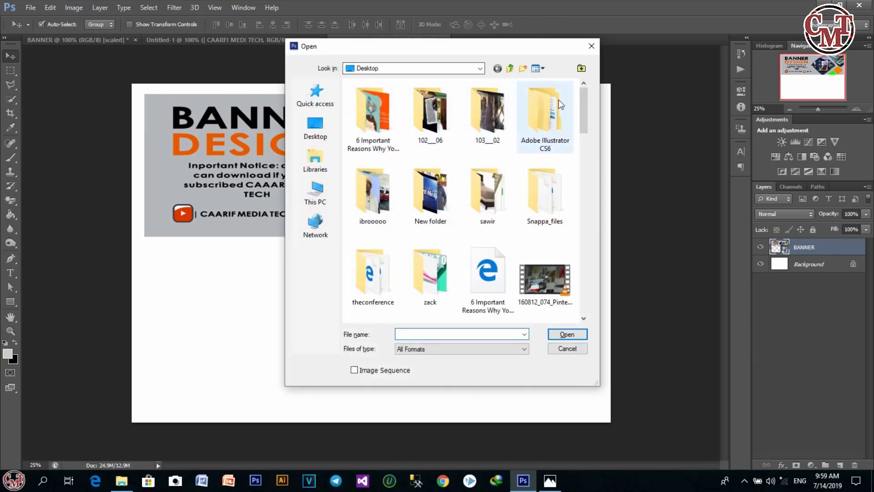
scroll(500, 204, "down", 5)
double_click(538, 212)
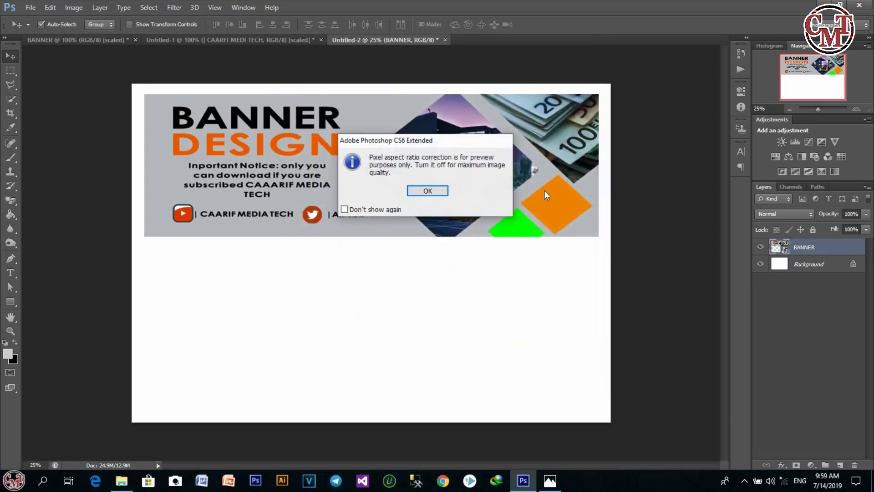
left_click(438, 192)
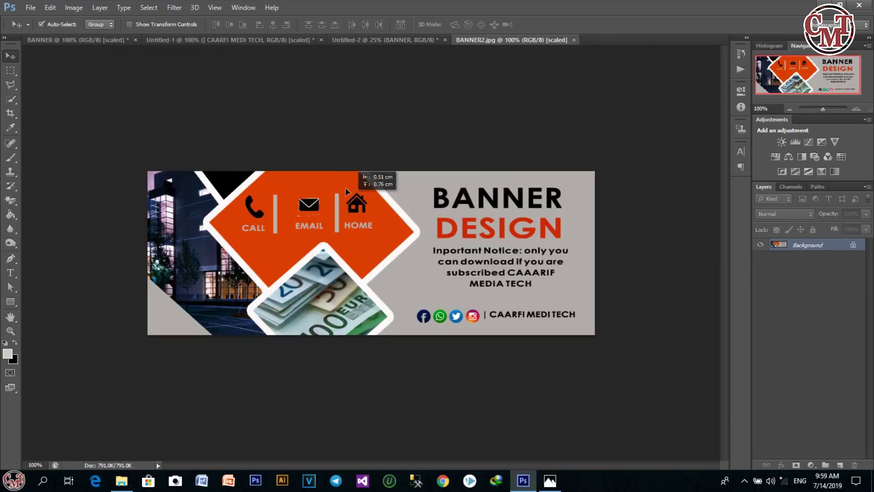
left_click_drag(352, 44, 346, 280)
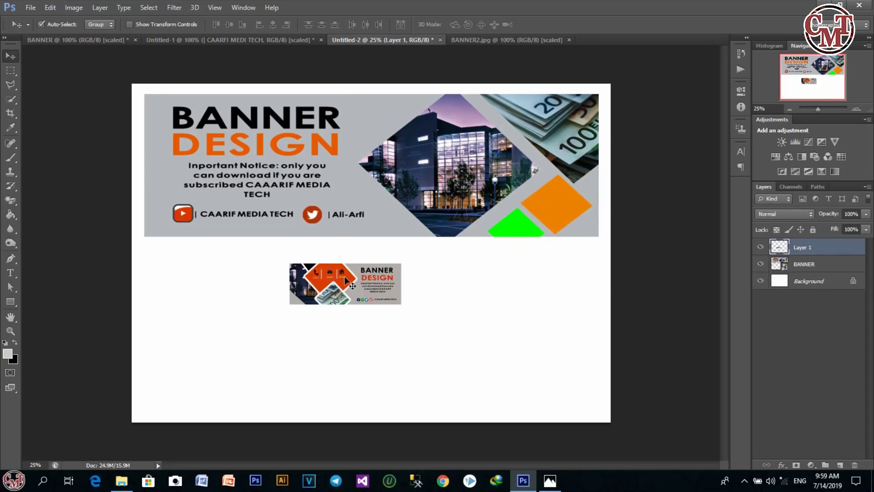
Step: Scale the second banner to about 413% width and 314% height, filling the page width below the first banner, and commit it
key("ctrl+t")
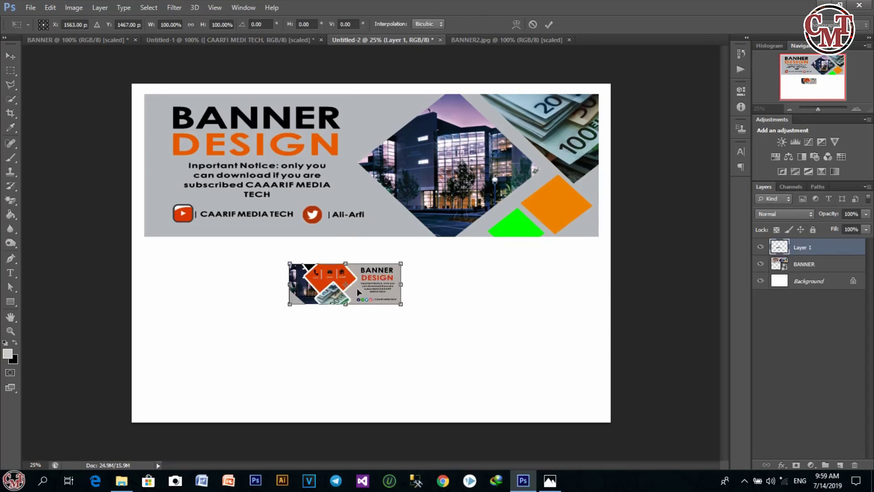
left_click_drag(401, 303, 592, 401)
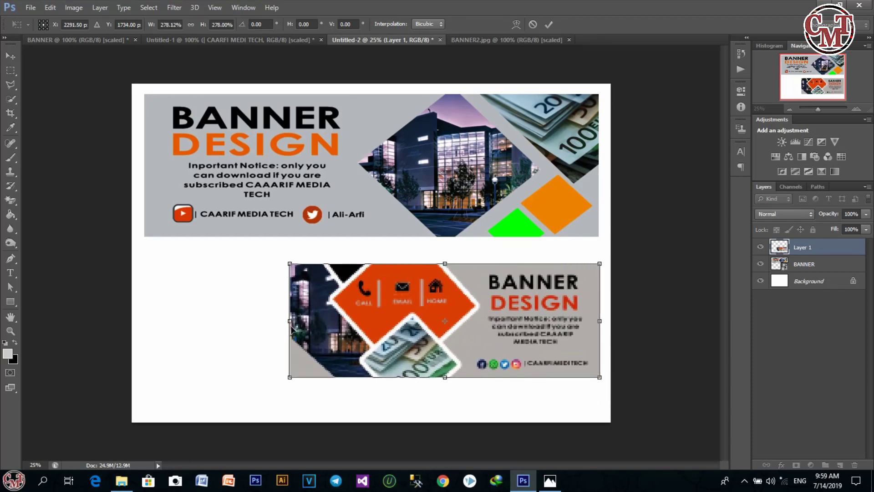
left_click_drag(291, 321, 192, 321)
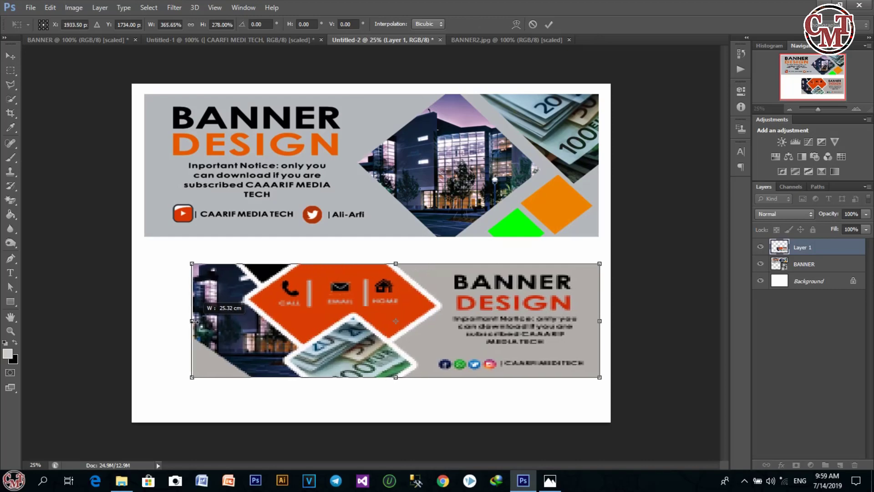
left_click_drag(192, 263, 143, 234)
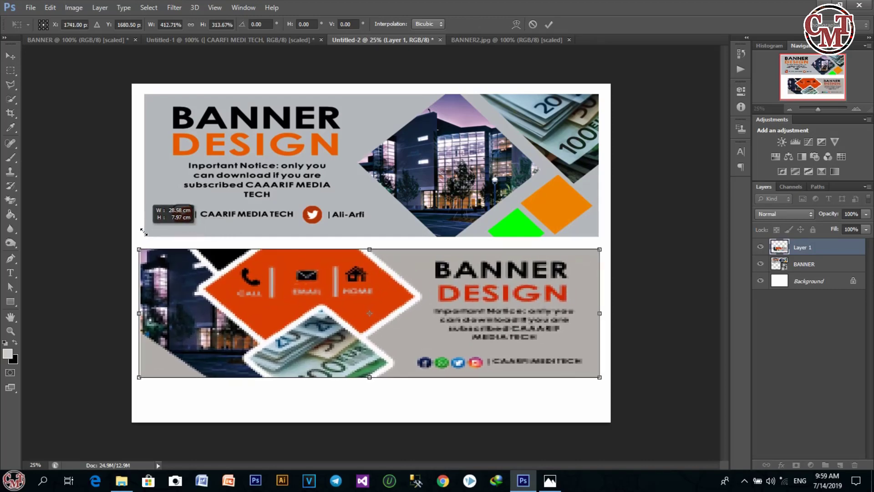
left_click(548, 26)
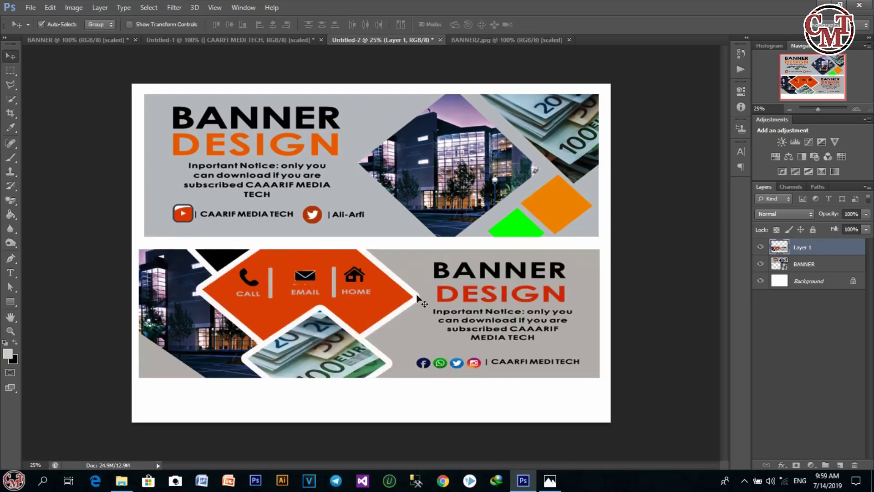
Step: Nudge the second banner slightly right and down, narrow it to about 99% width, and nudge the first banner slightly down
left_click_drag(416, 303, 419, 304)
key("ctrl+t")
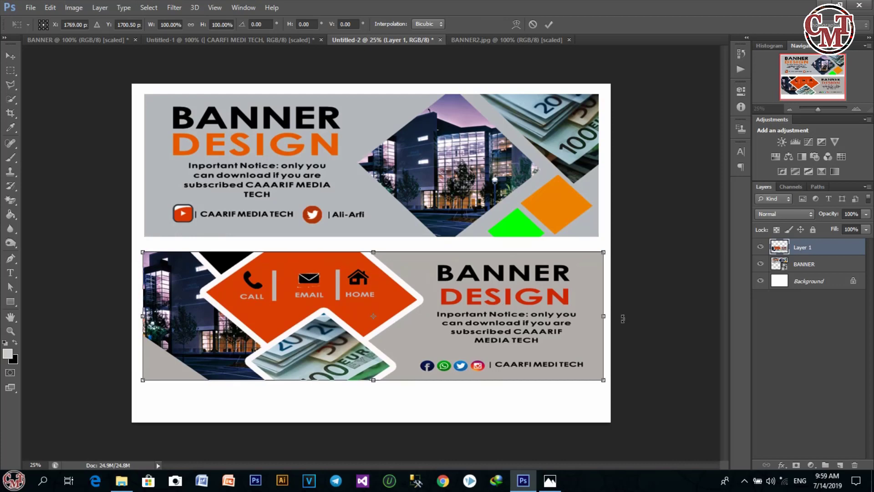
left_click_drag(606, 317, 602, 317)
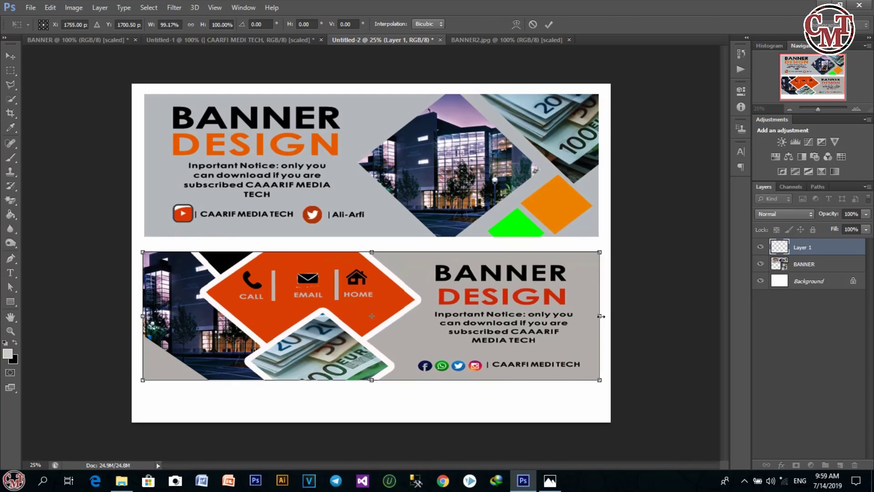
left_click(548, 24)
left_click_drag(342, 158, 342, 161)
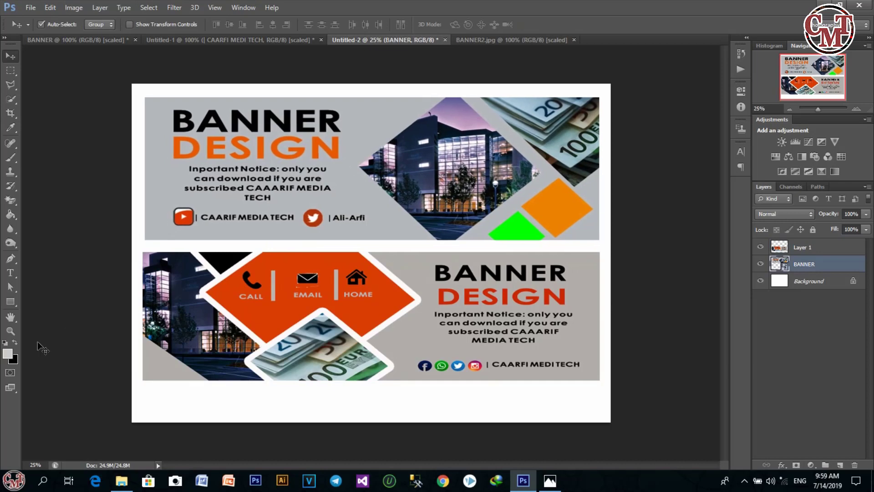
Step: Convert the Background into the regular layer Layer 0 and fill it twice with light grey cecbc9 using the Paint Bucket at 56% opacity
left_click(9, 356)
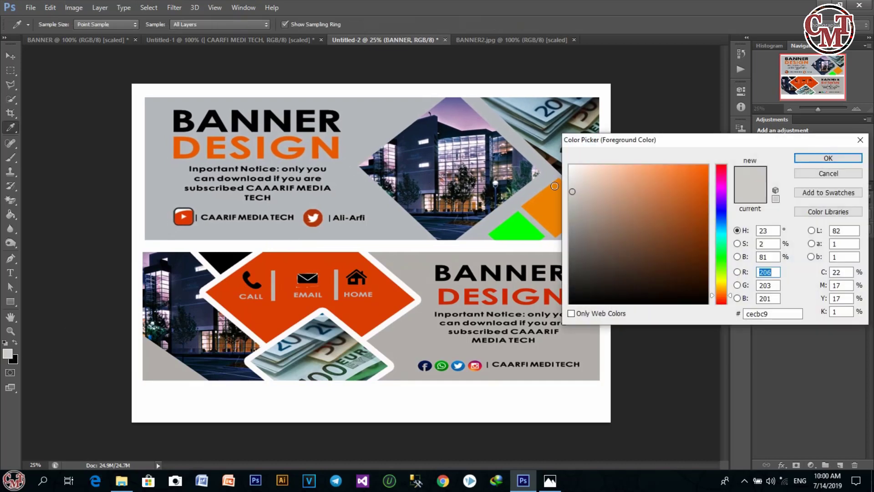
left_click(828, 157)
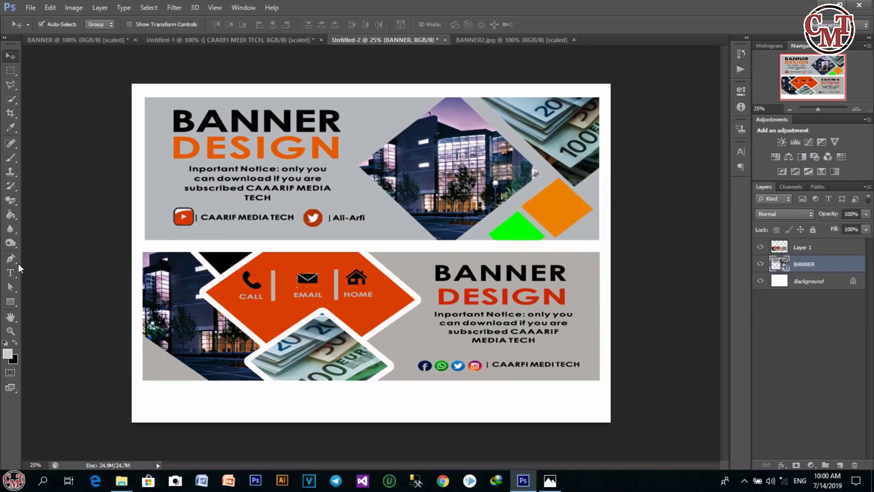
left_click(11, 214)
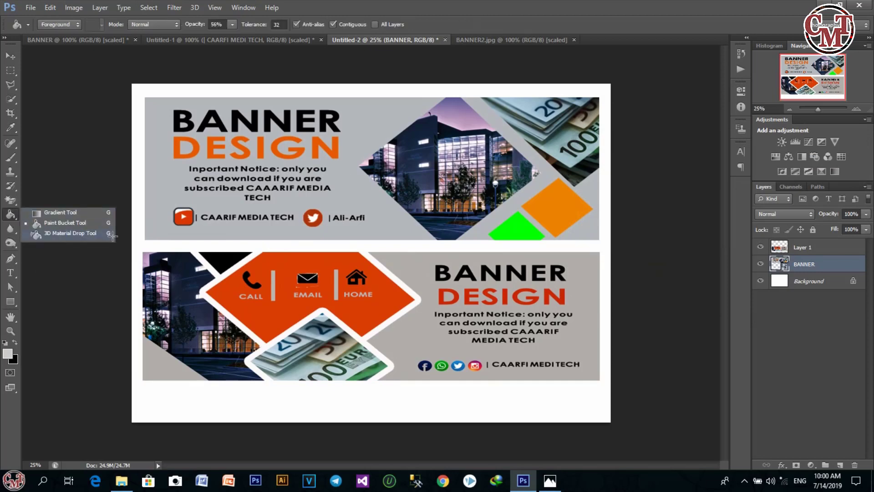
double_click(795, 286)
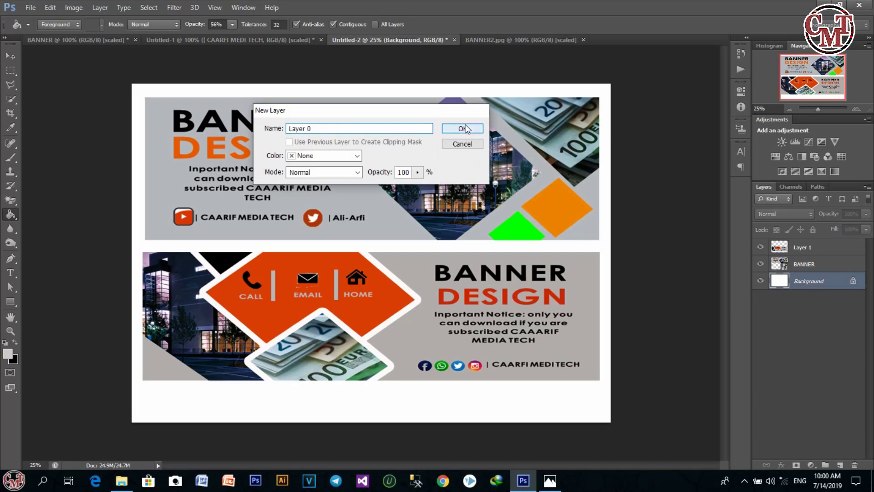
left_click(463, 129)
left_click(249, 398)
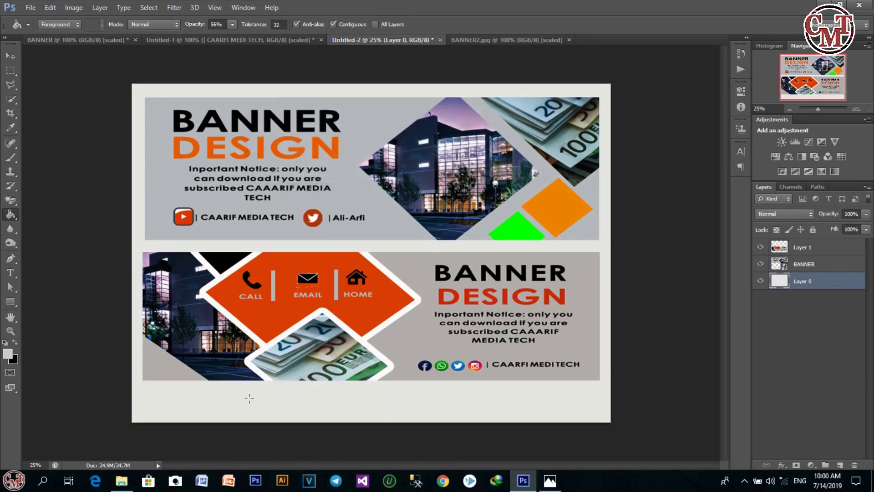
left_click(249, 399)
Step: Move the second banner down to widen the gap and line up its left edge with the first banner
left_click(11, 57)
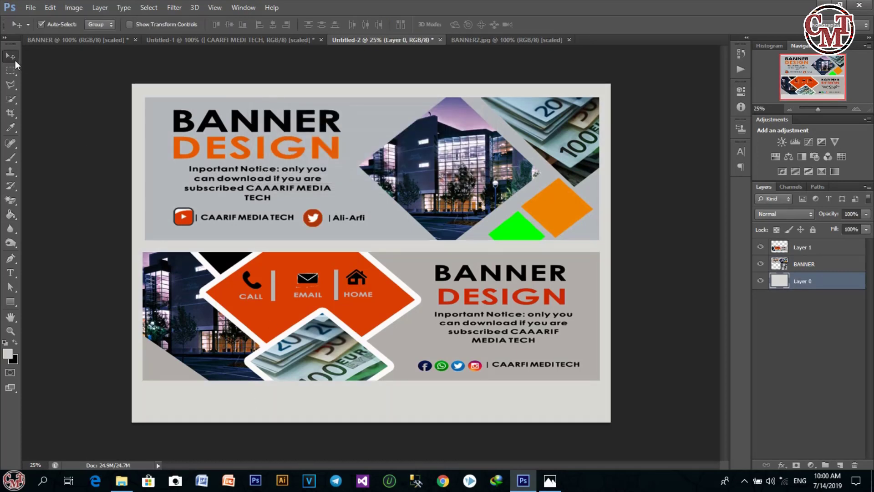
left_click_drag(177, 264, 180, 265)
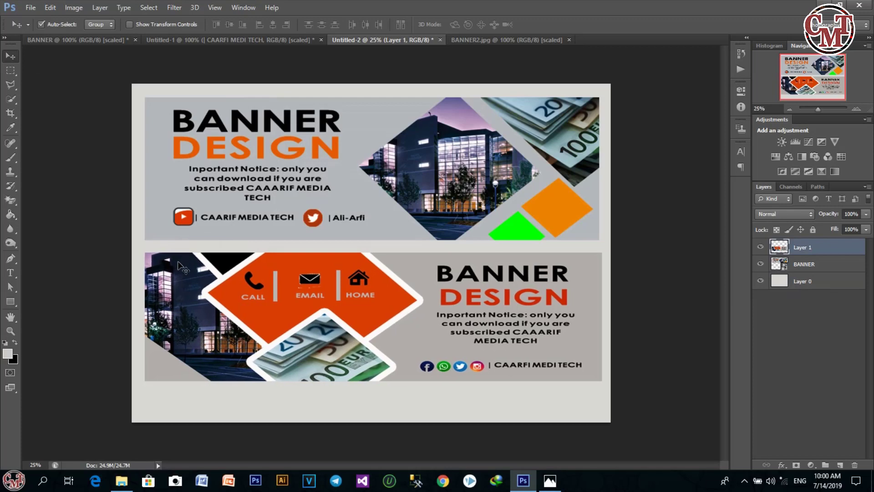
left_click_drag(230, 279, 233, 294)
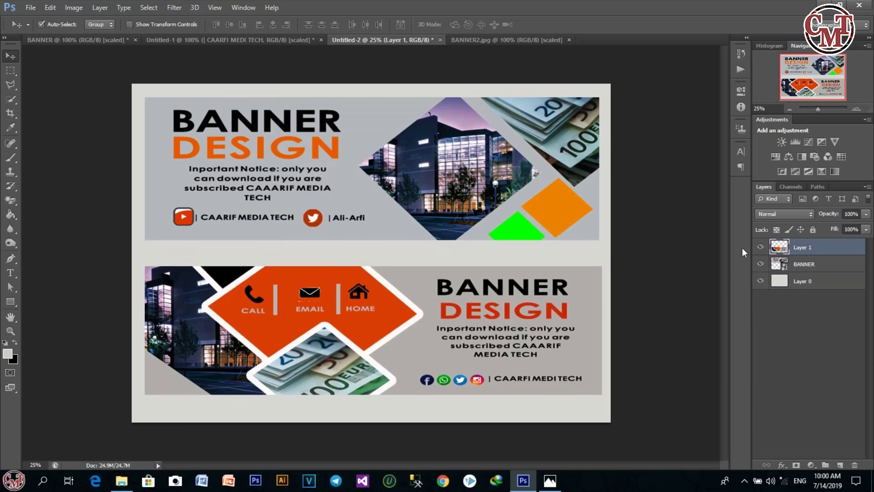
Step: Add a drop shadow to the second banner's Layer 1 with 19% spread and about 46 px size
right_click(803, 254)
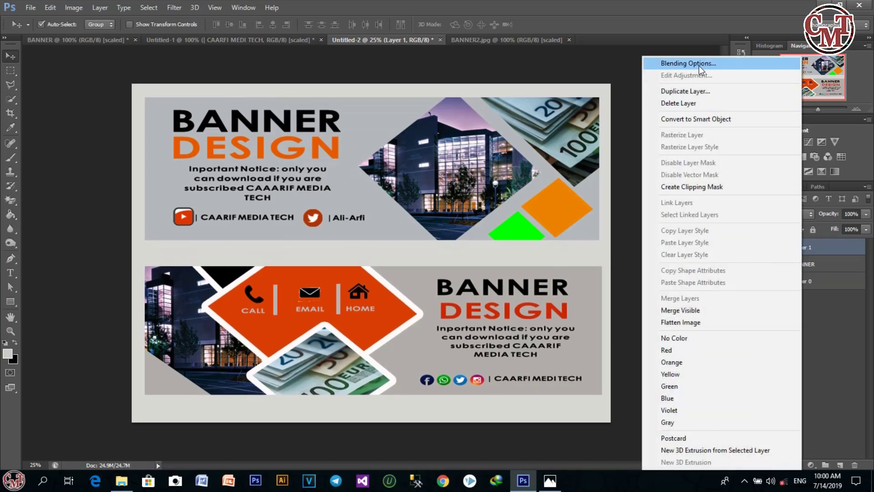
left_click(546, 331)
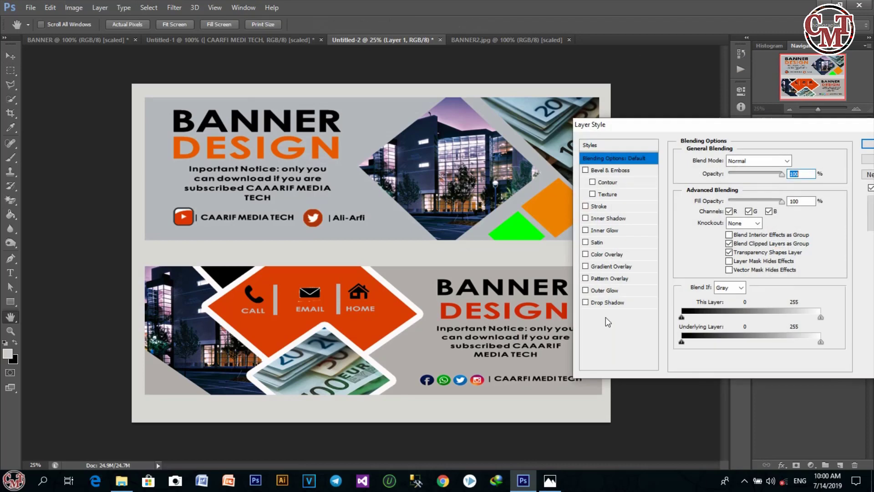
left_click(606, 303)
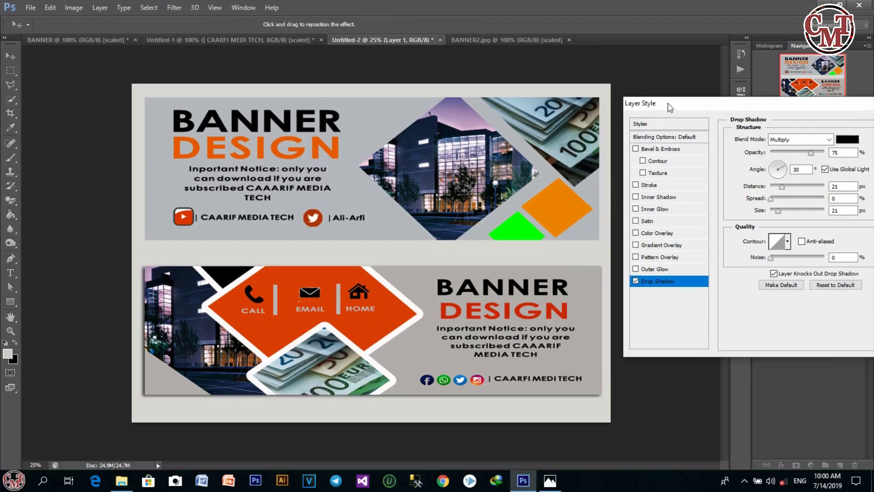
left_click_drag(617, 125, 667, 103)
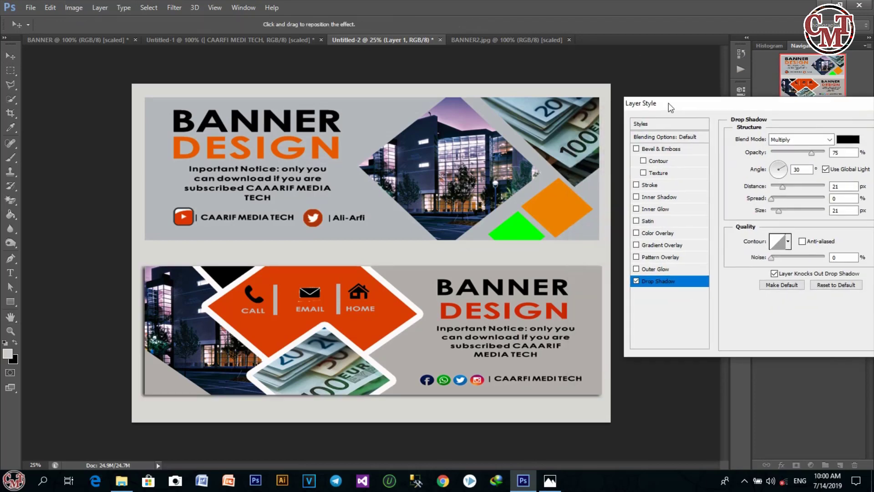
left_click(773, 199)
left_click_drag(776, 198, 783, 209)
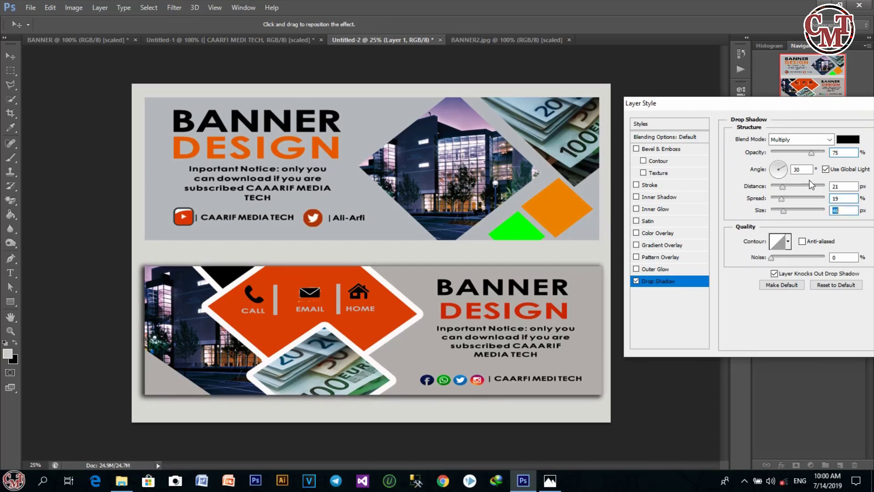
left_click_drag(804, 104, 764, 103)
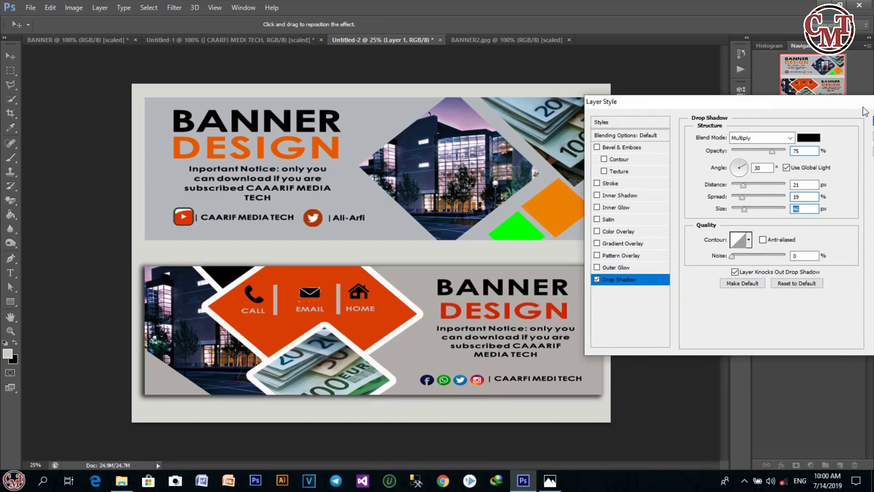
key("Return")
Step: Add a drop shadow to the BANNER layer with Normal blend mode and 20% spread
left_click(545, 232)
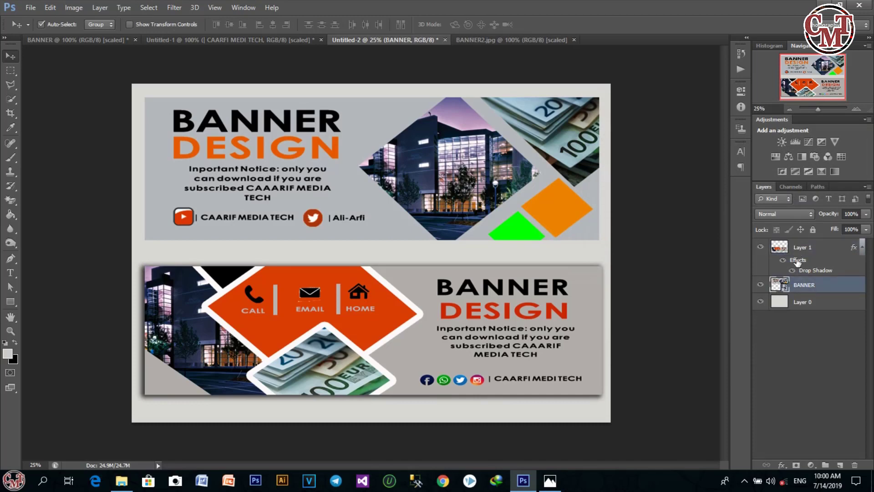
right_click(802, 285)
left_click(696, 55)
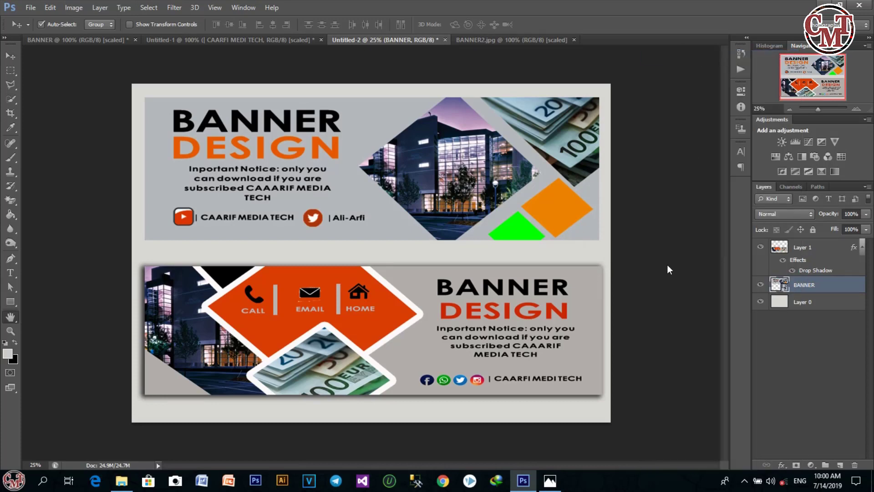
left_click(610, 279)
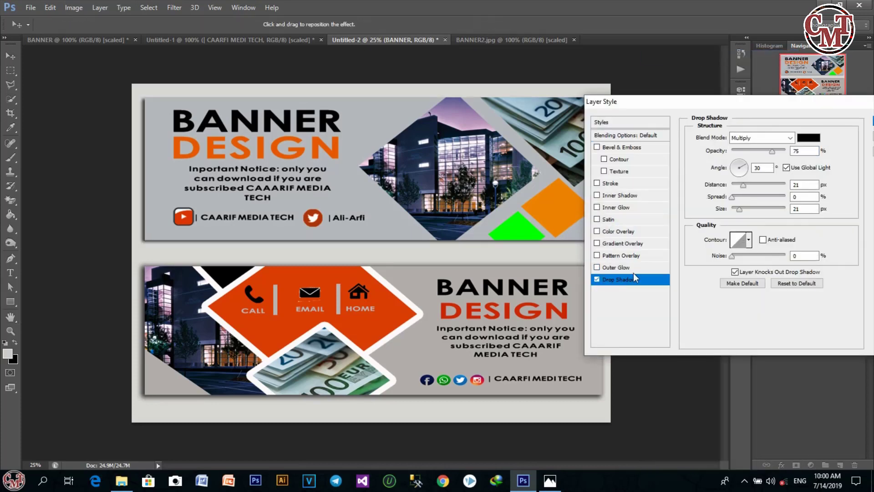
left_click_drag(732, 199, 742, 198)
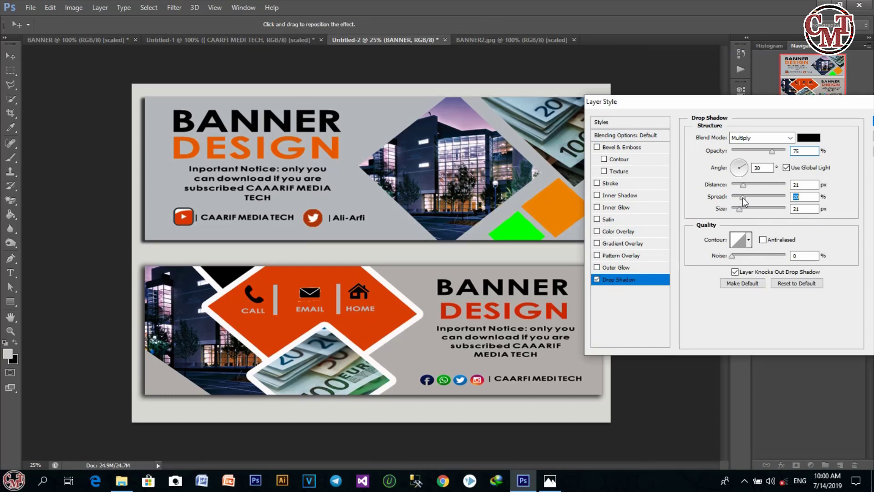
left_click(788, 138)
left_click(746, 146)
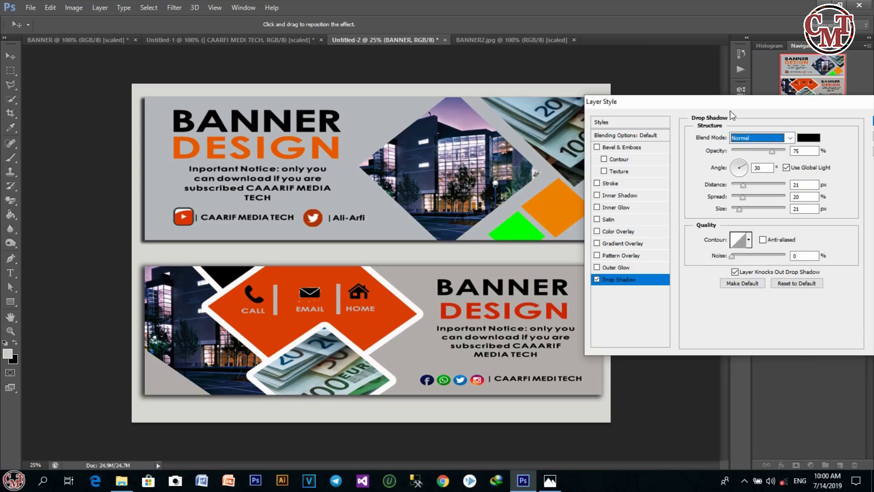
left_click_drag(724, 112, 686, 112)
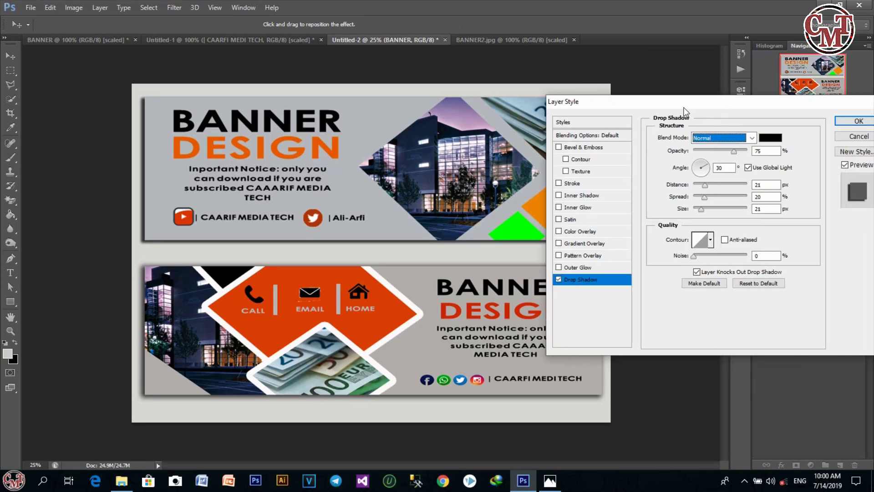
left_click(839, 119)
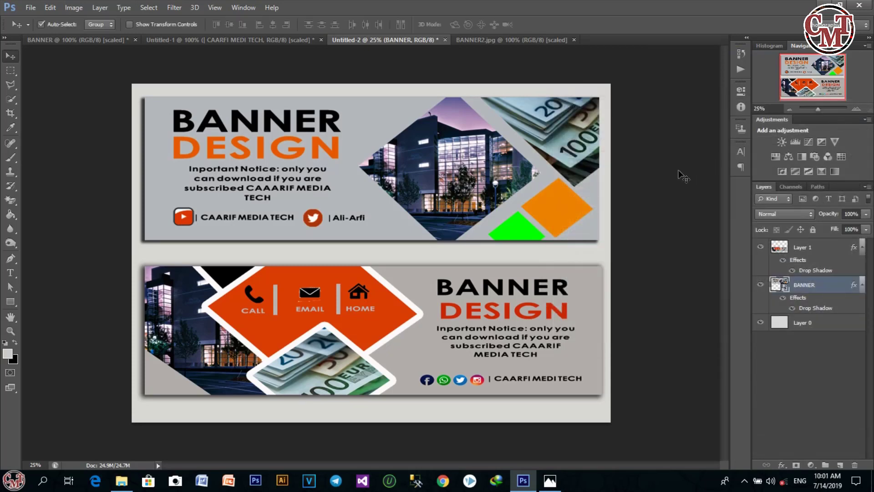
Step: Crop a thin blank strip off the page's bottom edge and deselect all layers
left_click(13, 117)
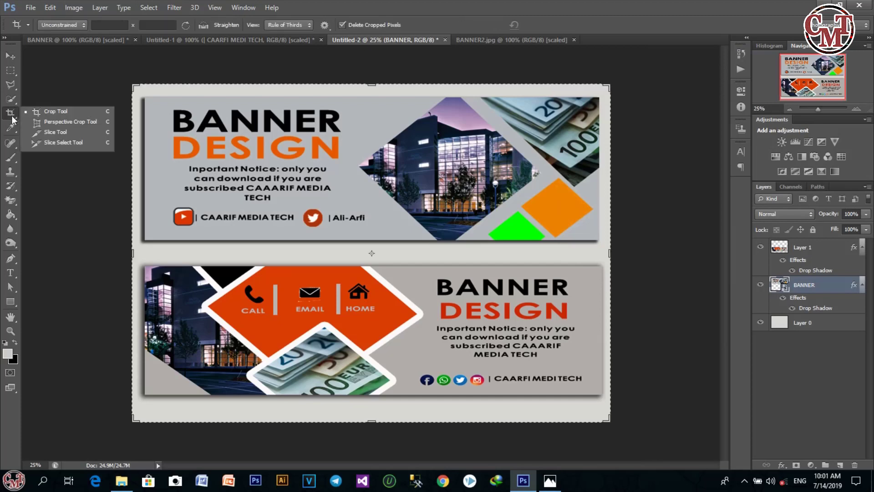
left_click_drag(371, 421, 371, 414)
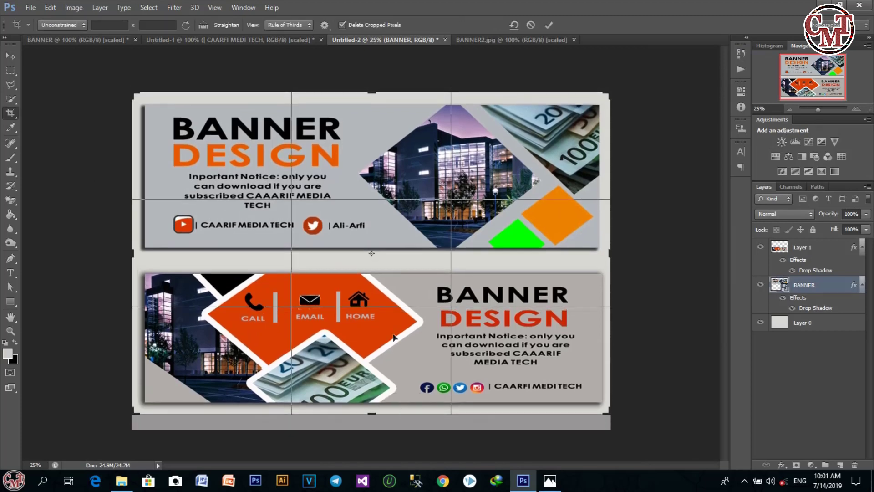
left_click(549, 25)
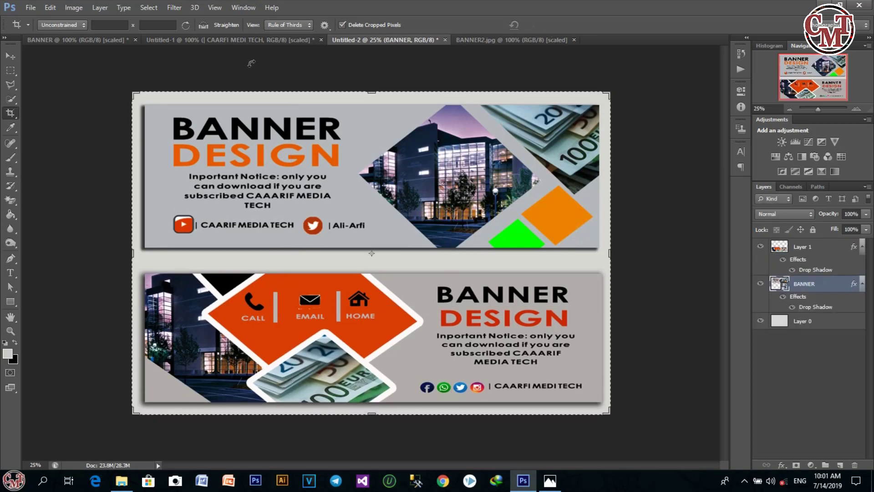
left_click(10, 56)
left_click(79, 140)
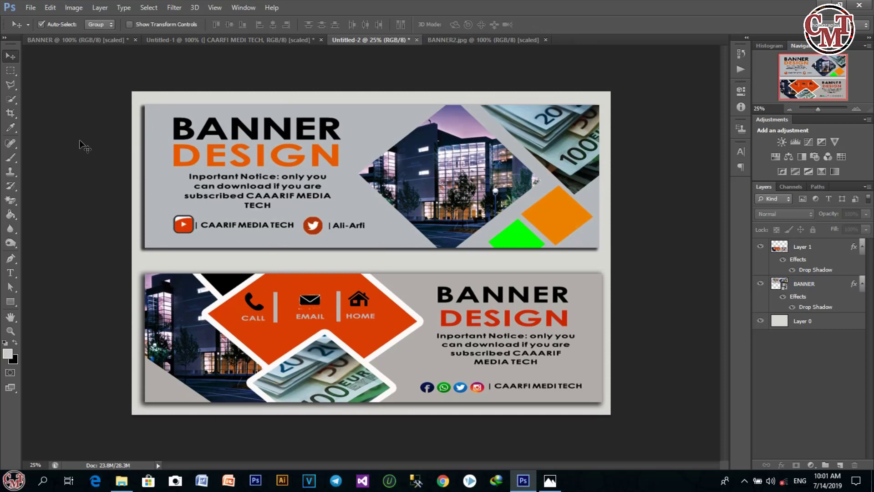
Step: Switch to Photos to view the reference banner image for comparison and return to Photoshop
left_click(550, 481)
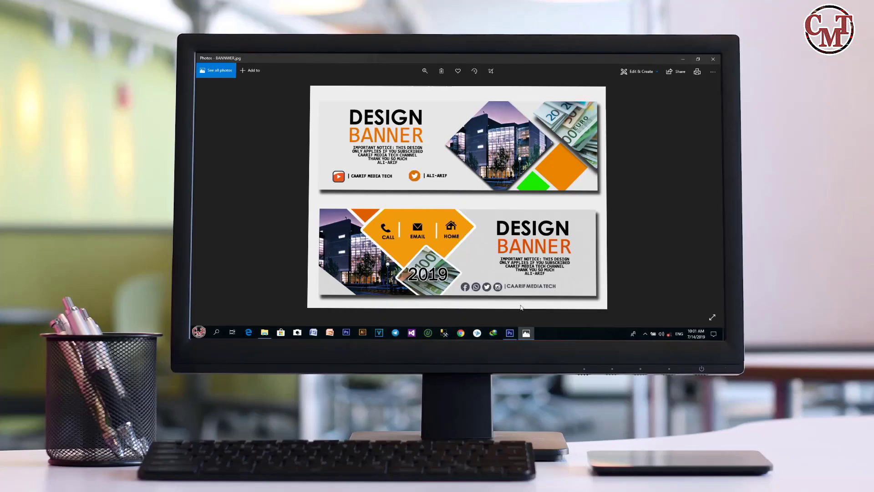
left_click(509, 331)
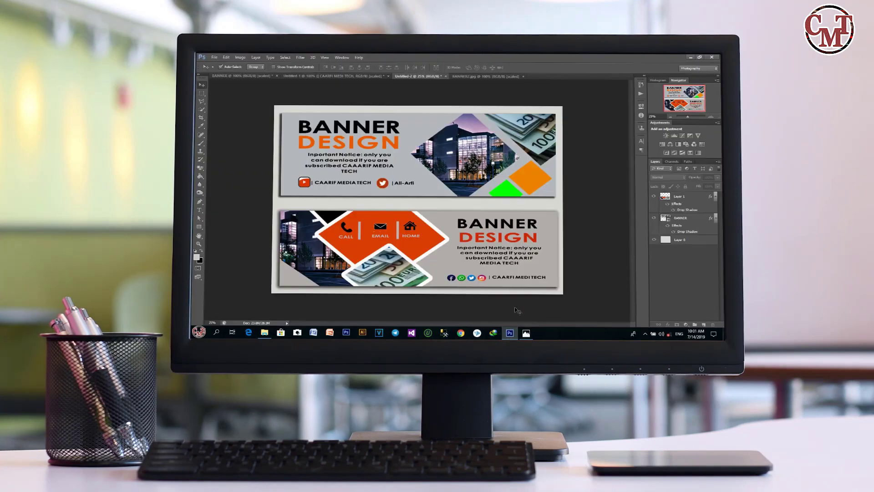
Step: Compare the page with the reference banner image in Photos once more and return to Photoshop
left_click(526, 334)
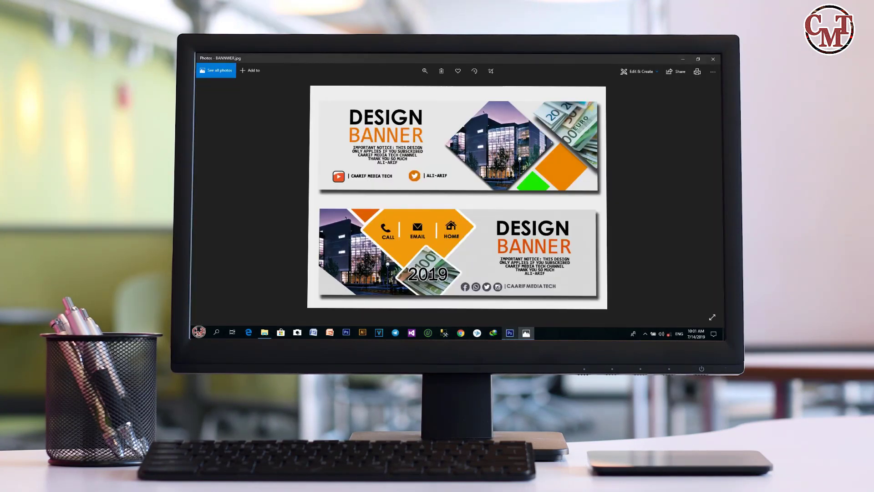
left_click(509, 332)
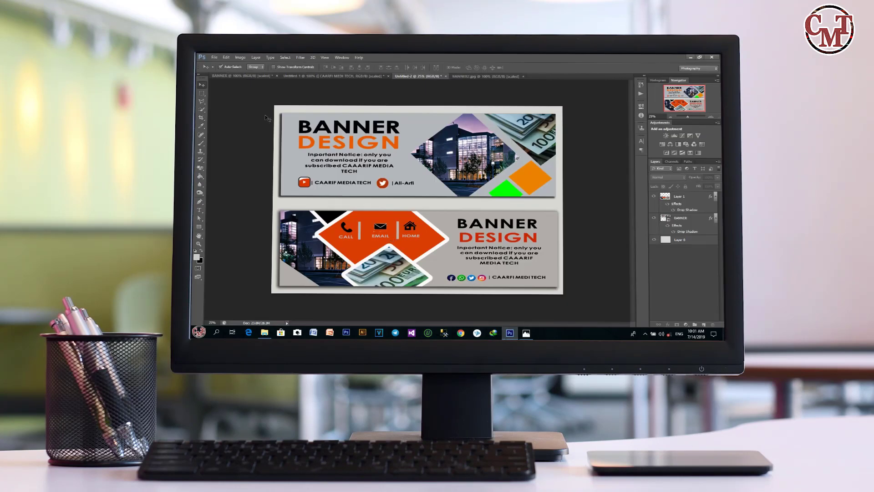
Step: Save the finished banner page to the Desktop as Untitled-2.jpg in JPEG format with Maximum quality and the Progressive option
left_click(214, 57)
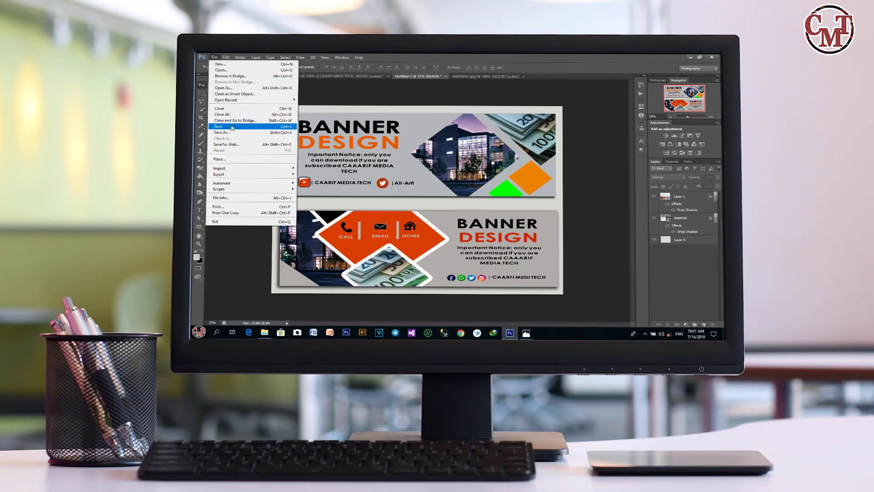
left_click(232, 133)
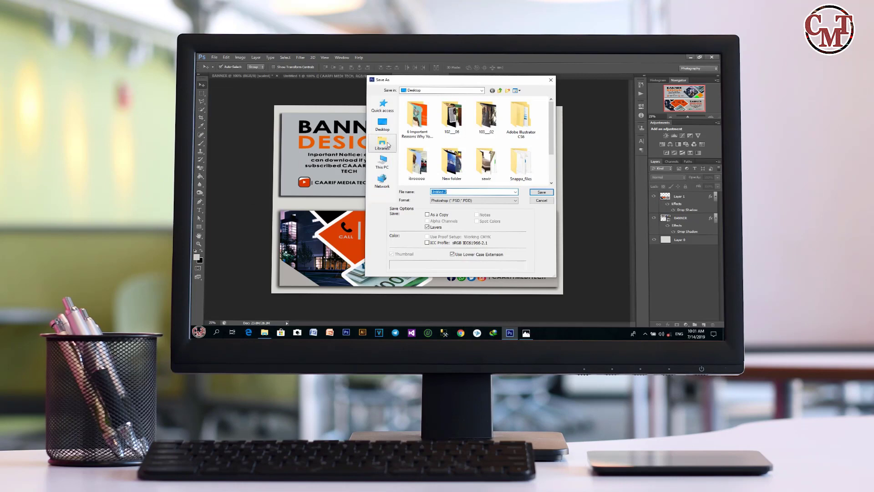
left_click(384, 126)
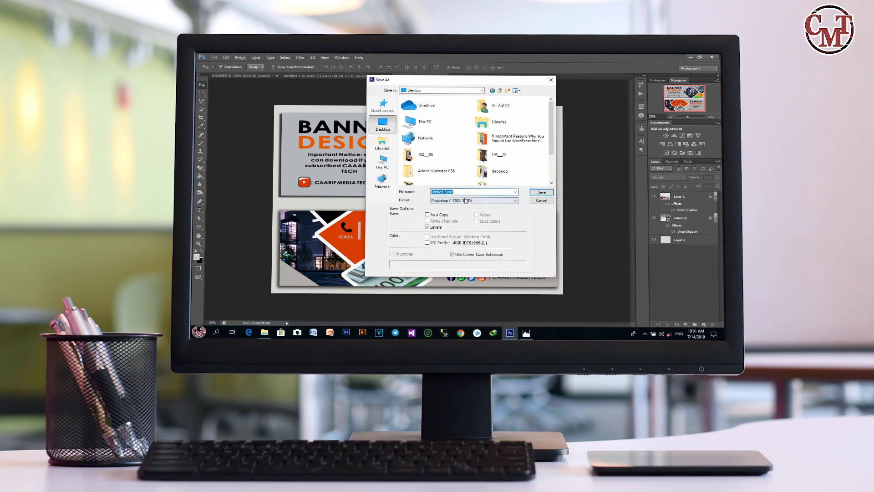
left_click(465, 200)
left_click(455, 235)
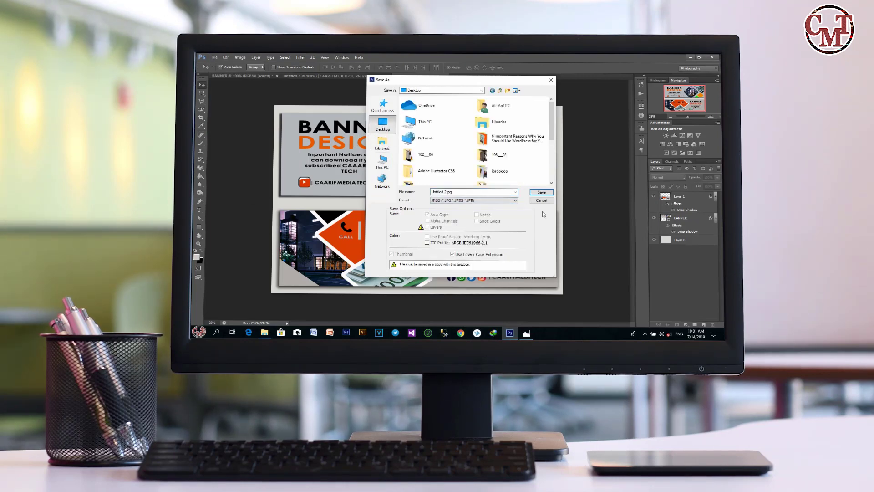
left_click(541, 192)
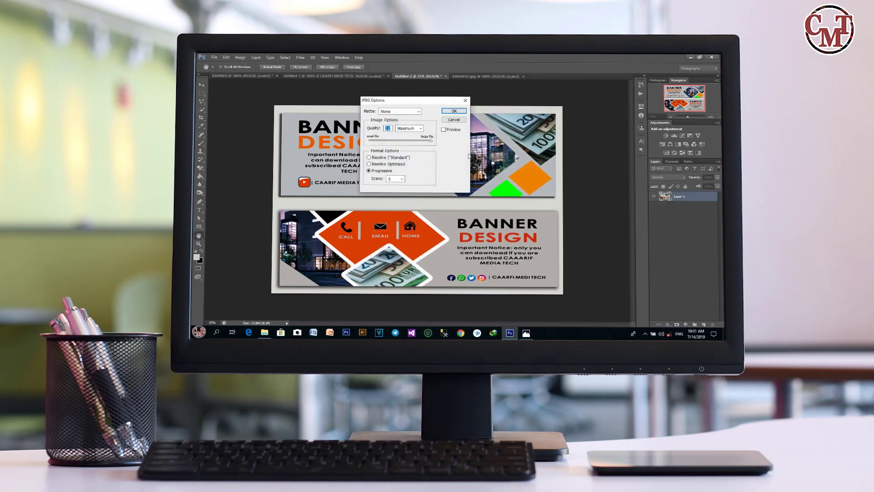
left_click(445, 111)
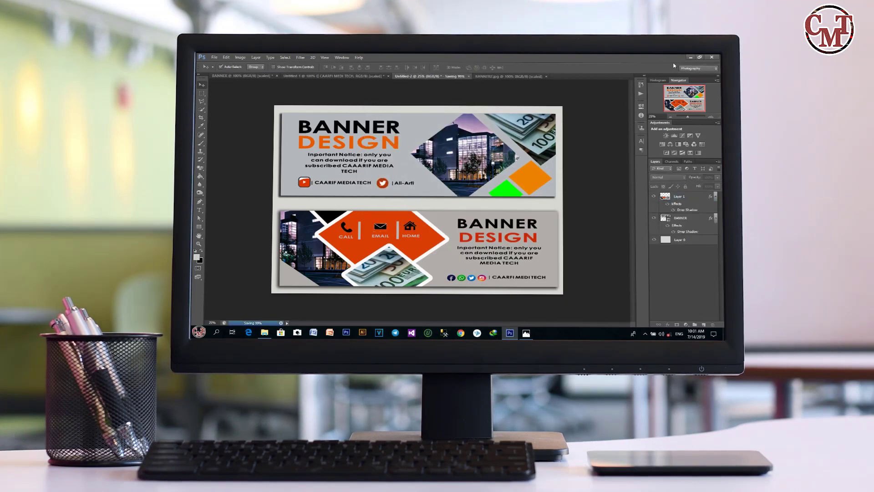
Step: Clear the open windows off the desktop and view the exported Untitled-2.jpg in Photos, closing it after the check
left_click(690, 58)
left_click(714, 57)
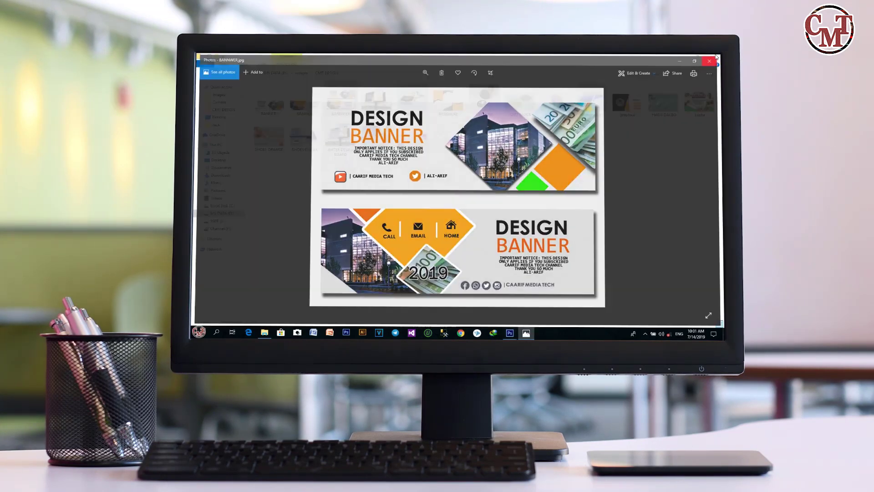
left_click(714, 57)
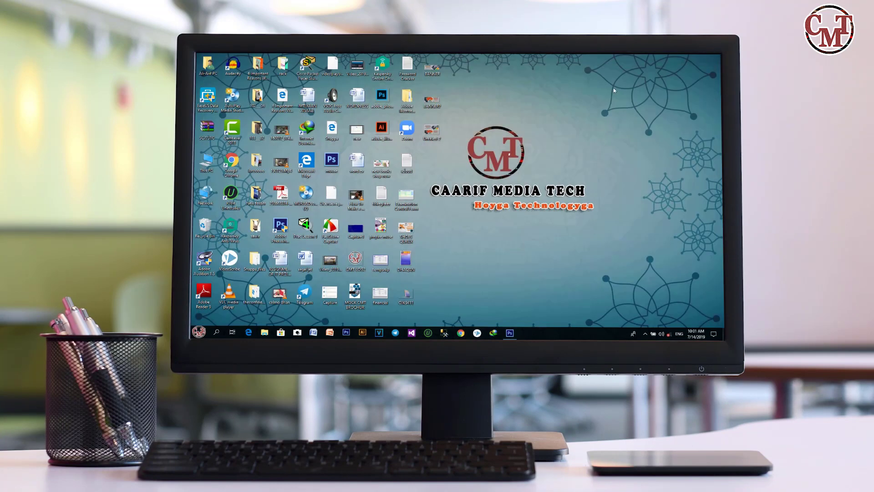
double_click(440, 132)
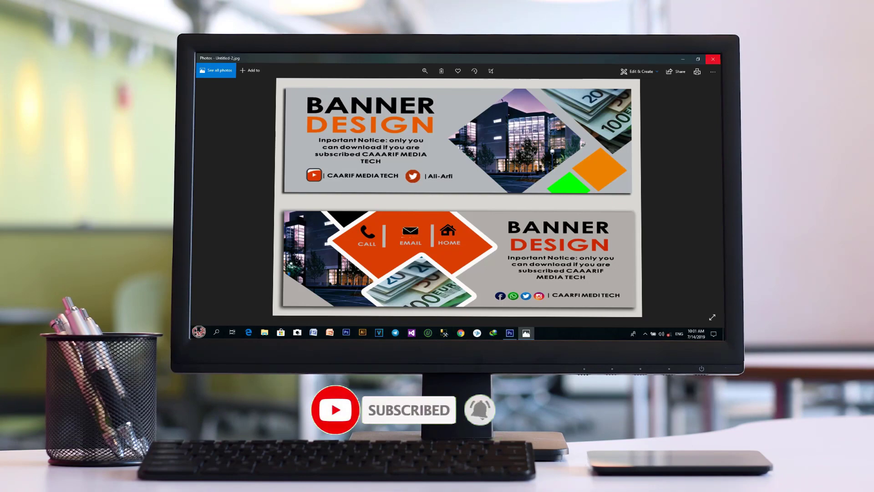
left_click(713, 59)
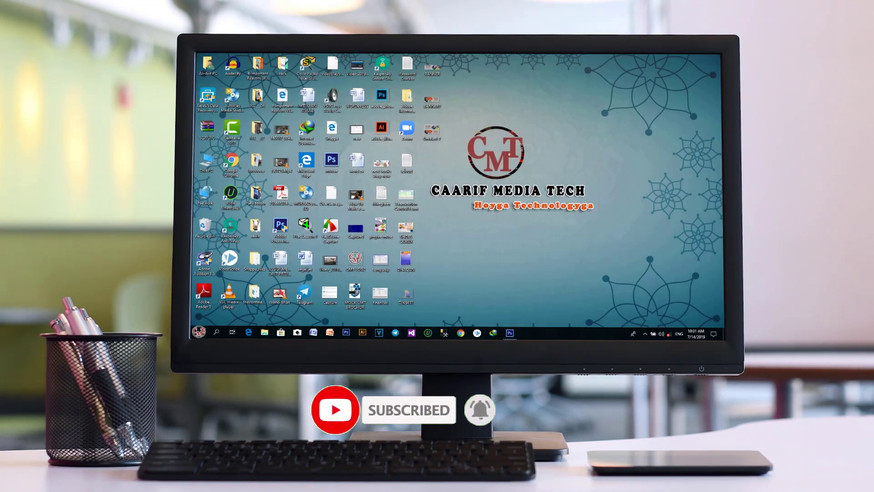